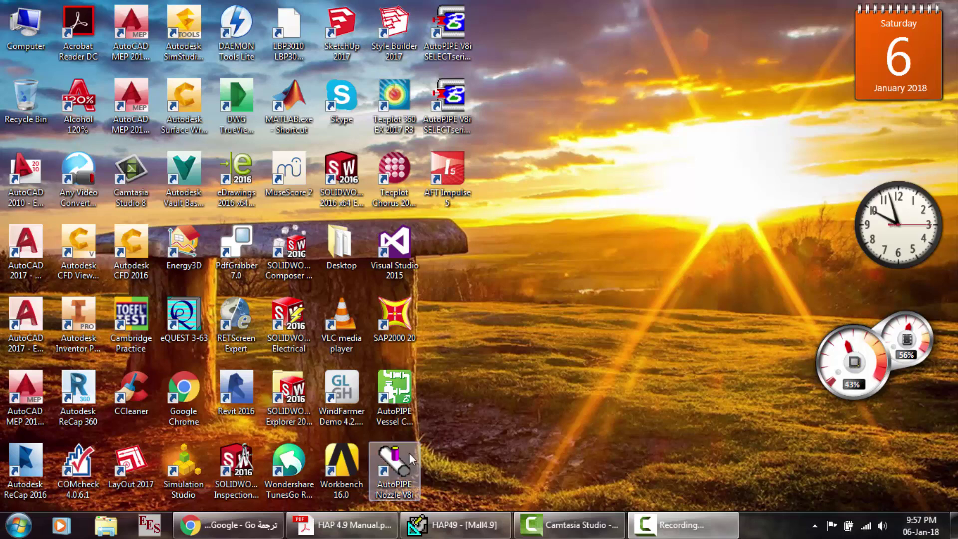
- Switch to HAP 4.9 and start a new, untitled project in place of the open Mall4.9 project
{"action": "left_click", "coordinate": [344, 525]}
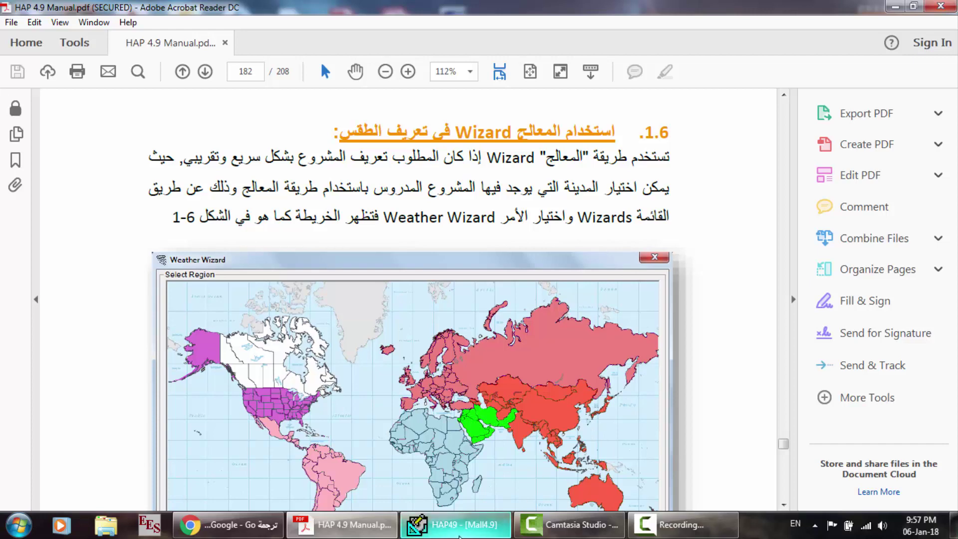
{"action": "left_click", "coordinate": [454, 524]}
{"action": "left_click", "coordinate": [273, 96]}
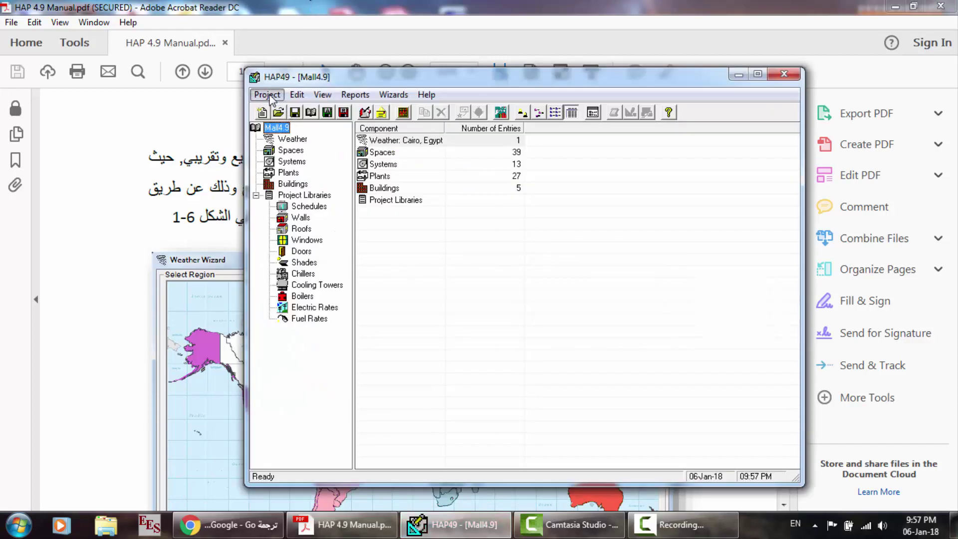
{"action": "key", "text": "Escape"}
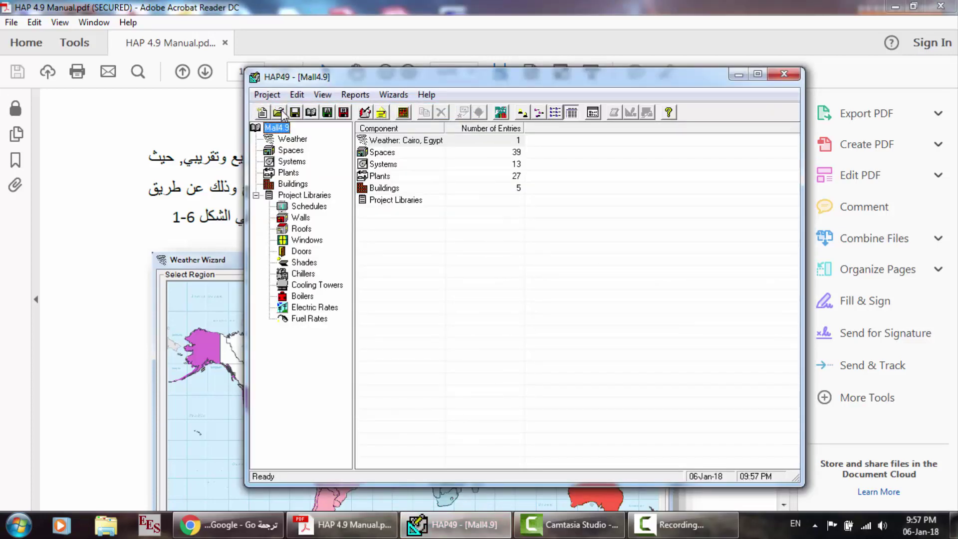
- Set the project preferences to ASHRAE Std 62.1-2010 for ventilation, ASHRAE Std 90.1-2010 for energy and LEED 2009, keeping SI Metric units
{"action": "left_click", "coordinate": [587, 188]}
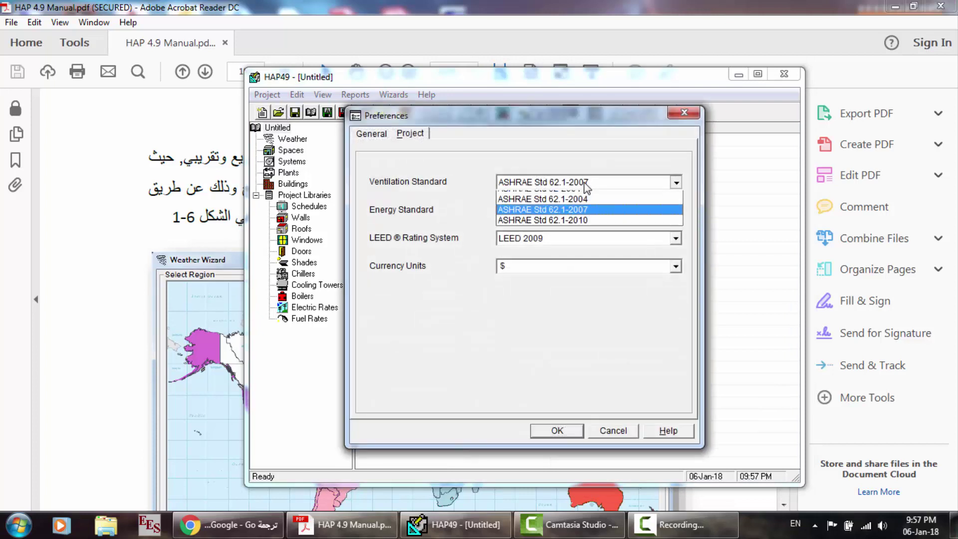
{"action": "left_click", "coordinate": [587, 240]}
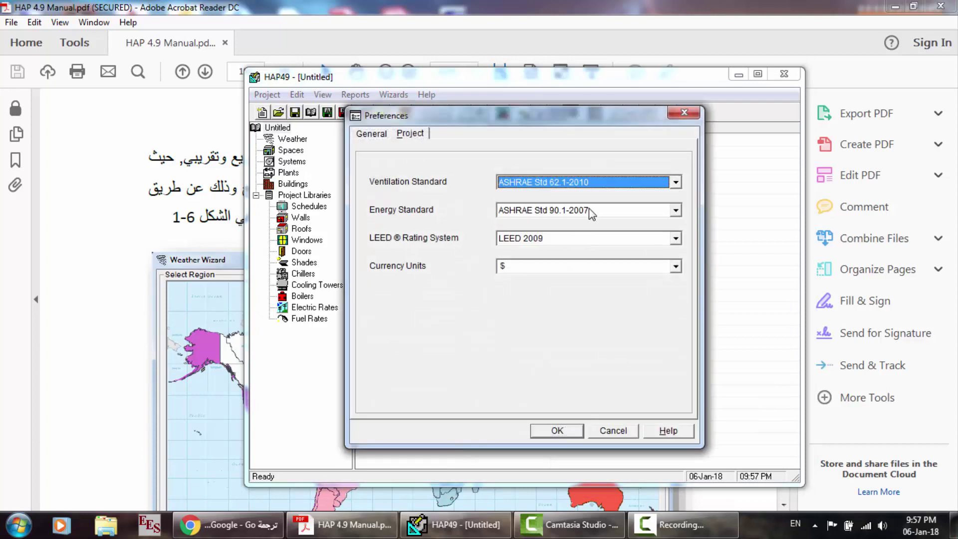
{"action": "left_click", "coordinate": [589, 210]}
{"action": "left_click", "coordinate": [541, 245]}
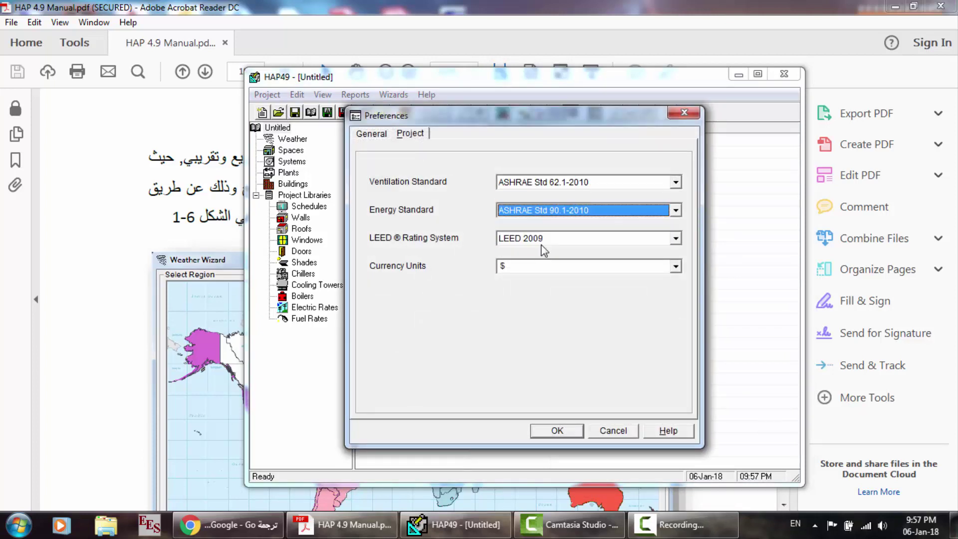
{"action": "left_click", "coordinate": [522, 239]}
{"action": "left_click", "coordinate": [549, 262]}
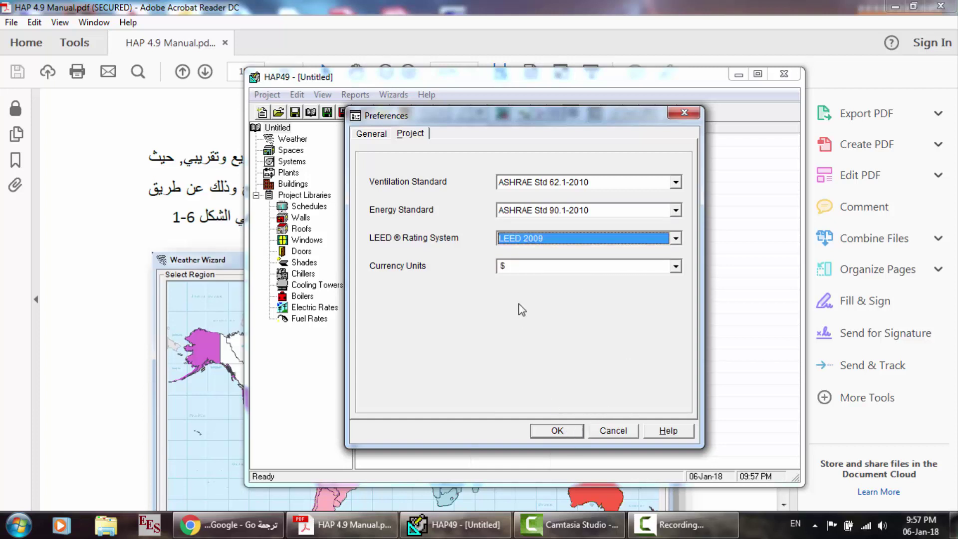
{"action": "left_click", "coordinate": [399, 134]}
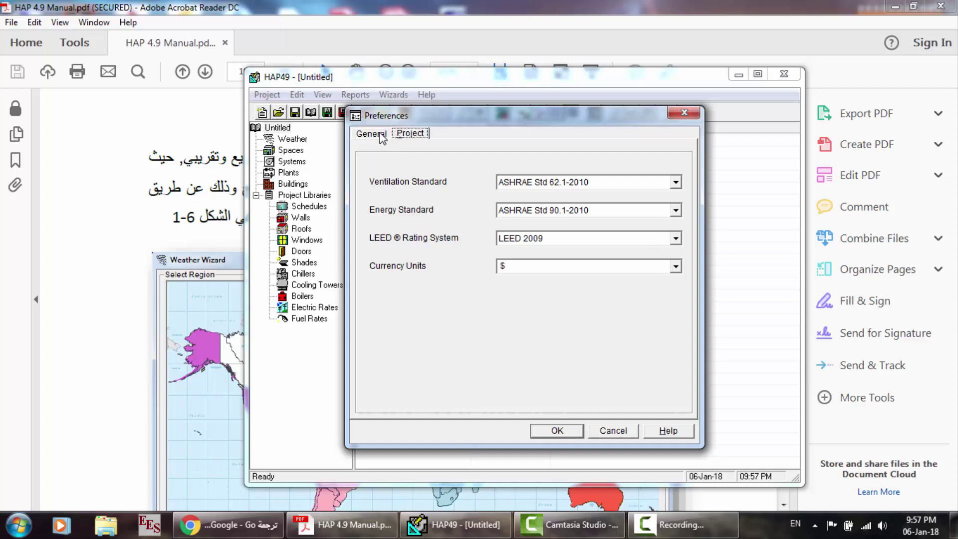
{"action": "left_click", "coordinate": [380, 135]}
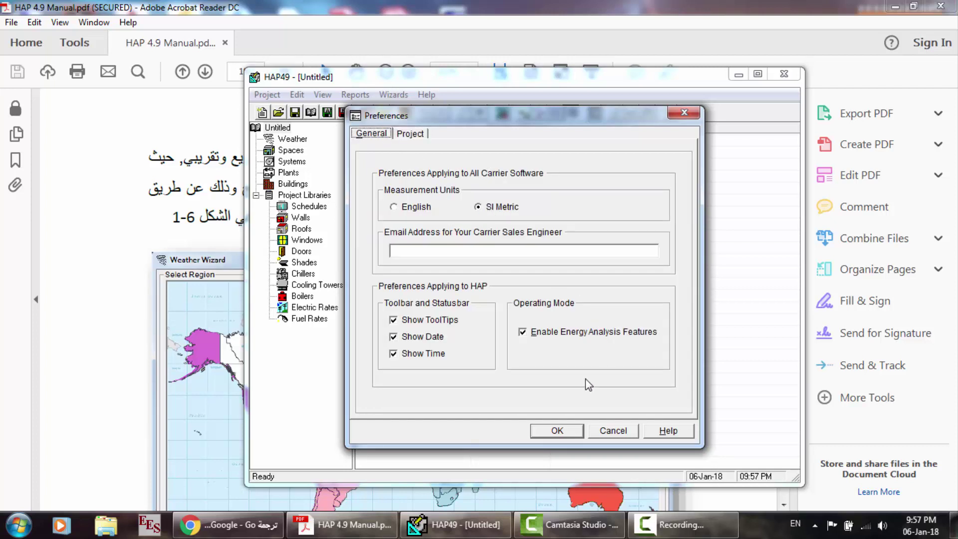
{"action": "left_click", "coordinate": [559, 432]}
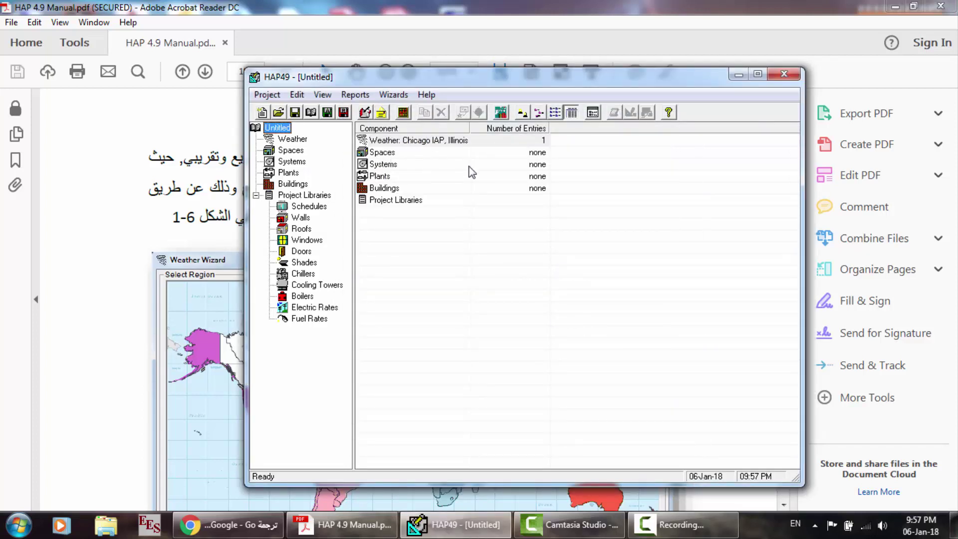
- Look through the project libraries, including schedules, walls, roofs, doors and shades, and view the project's weather entry
{"action": "left_click", "coordinate": [300, 196]}
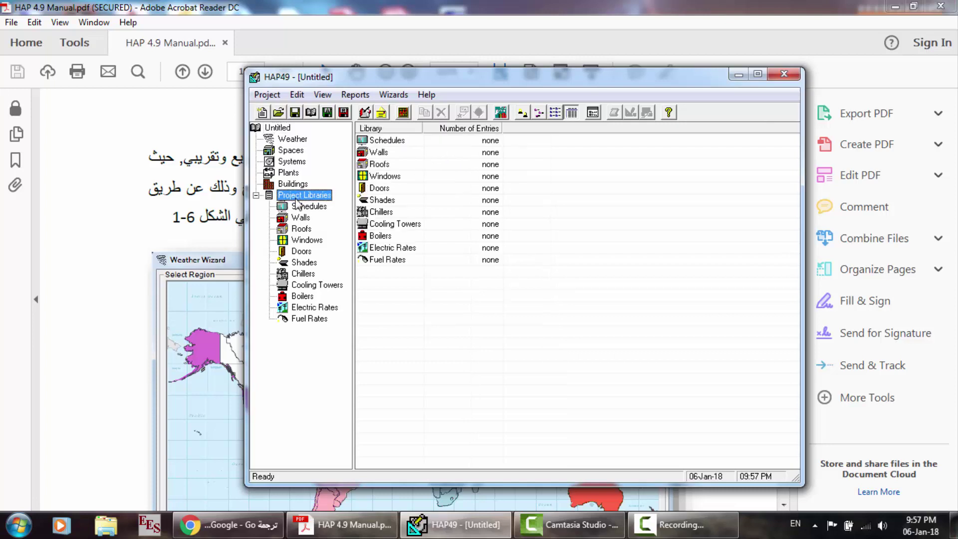
{"action": "left_click", "coordinate": [303, 206]}
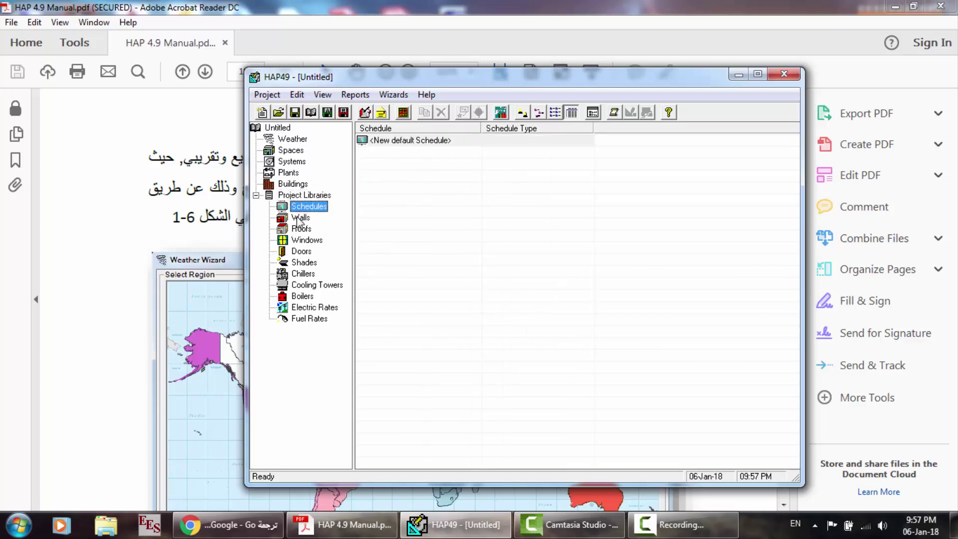
{"action": "left_click", "coordinate": [300, 217]}
{"action": "left_click", "coordinate": [301, 229]}
{"action": "left_click", "coordinate": [301, 251]}
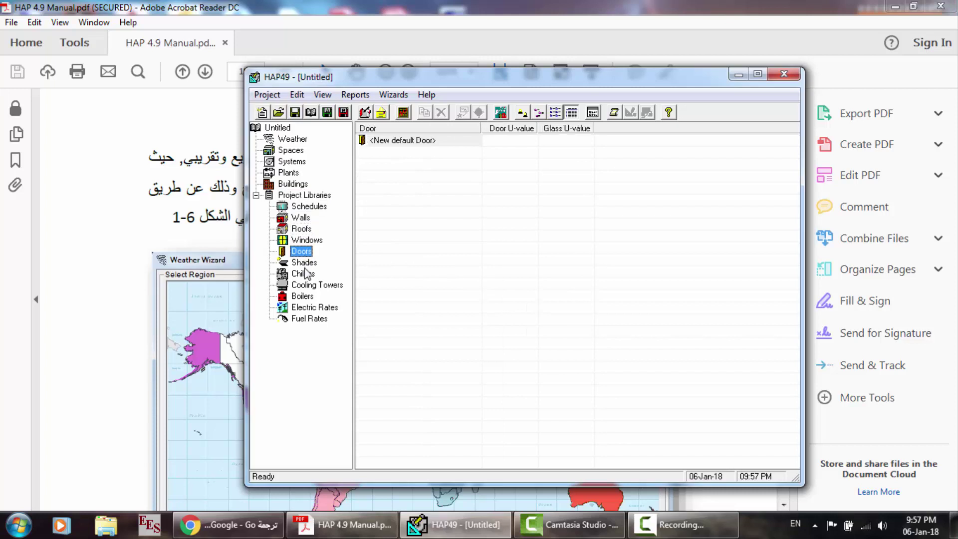
{"action": "left_click", "coordinate": [304, 262]}
{"action": "left_click", "coordinate": [296, 140]}
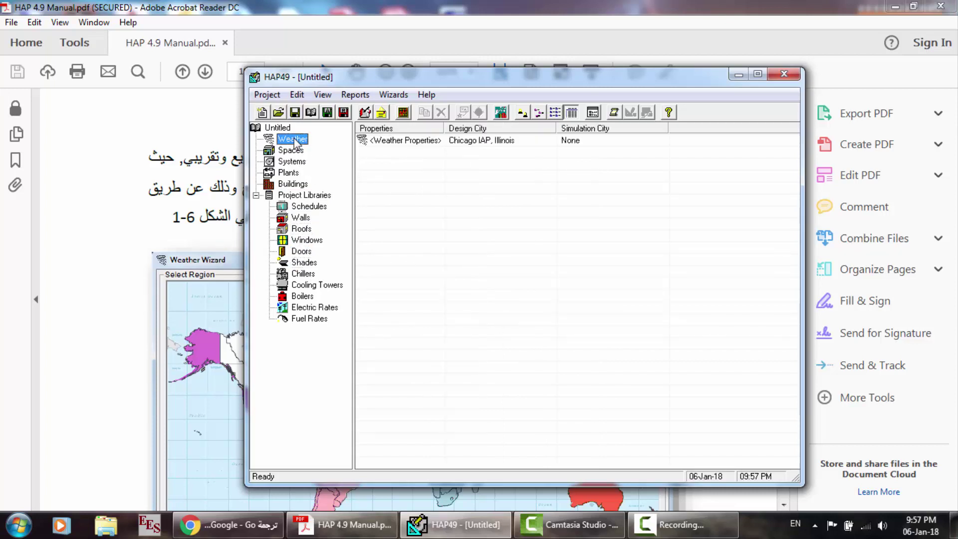
- View the Full Wizard Session summary of weather, building, equipment and utility rates, and leave it without finishing
{"action": "left_click", "coordinate": [393, 95]}
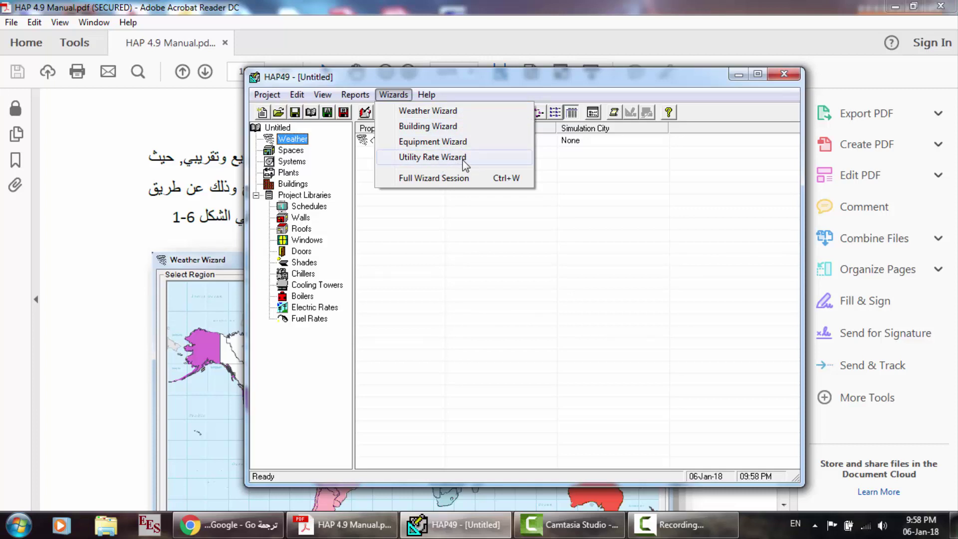
{"action": "left_click", "coordinate": [442, 179]}
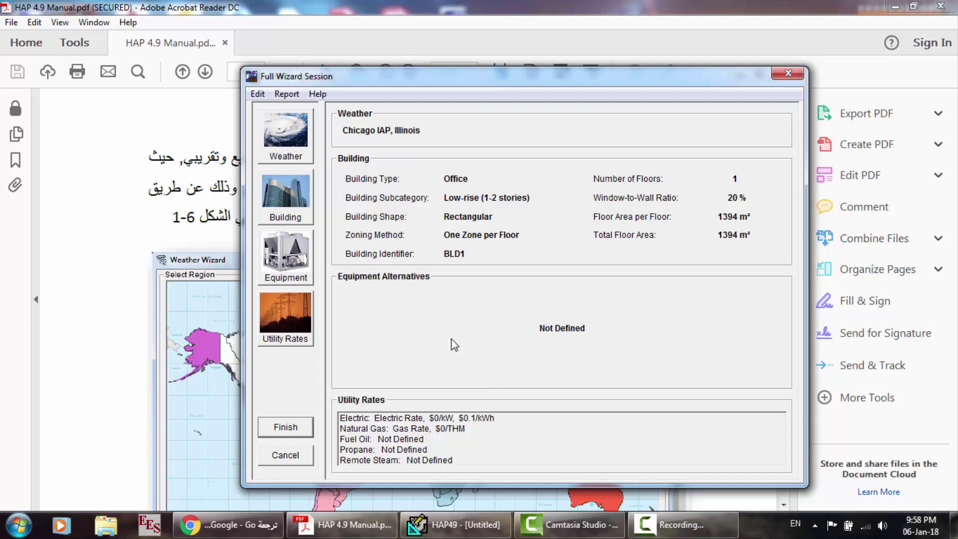
{"action": "left_click", "coordinate": [294, 455]}
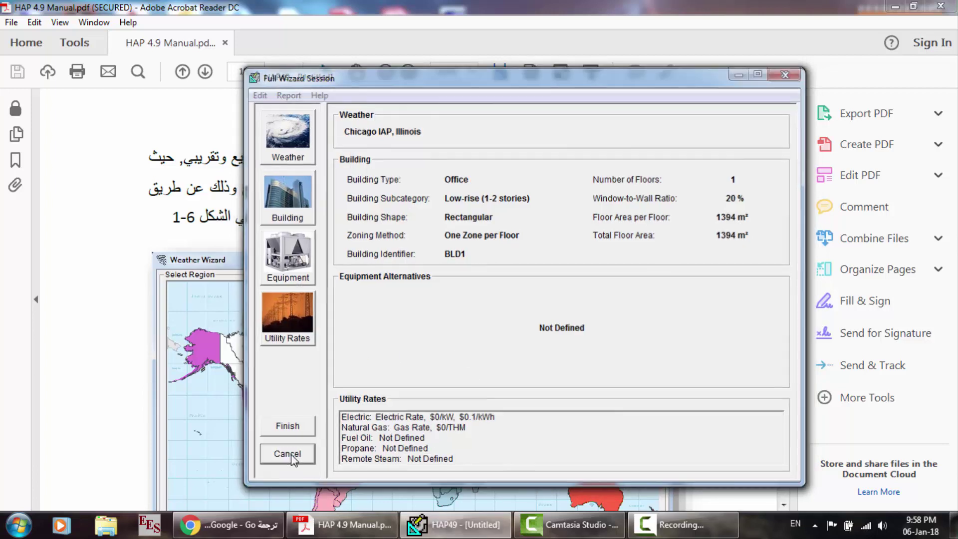
- Keep the current Windows color scheme without showing the message again, and start the Weather Wizard
{"action": "left_click", "coordinate": [393, 95]}
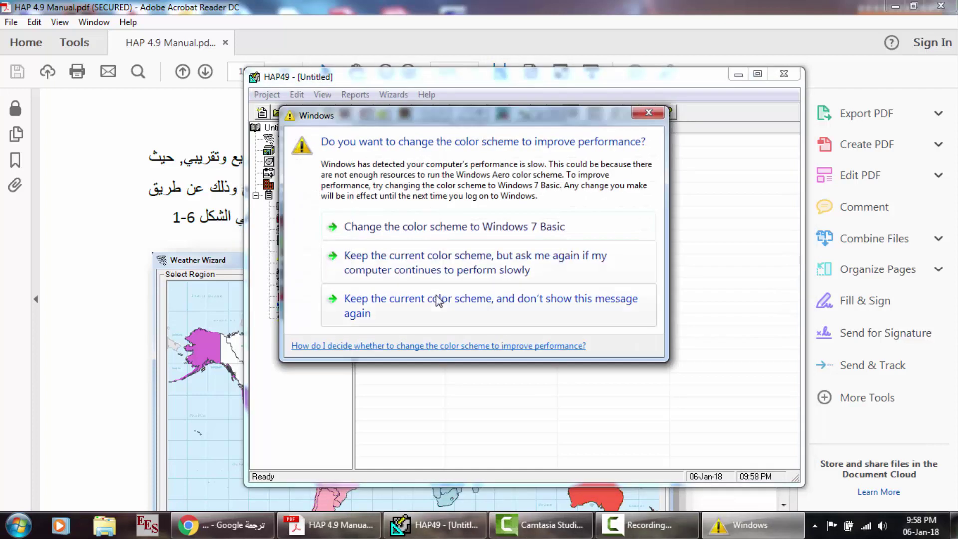
{"action": "left_click", "coordinate": [432, 301]}
{"action": "left_click", "coordinate": [393, 97]}
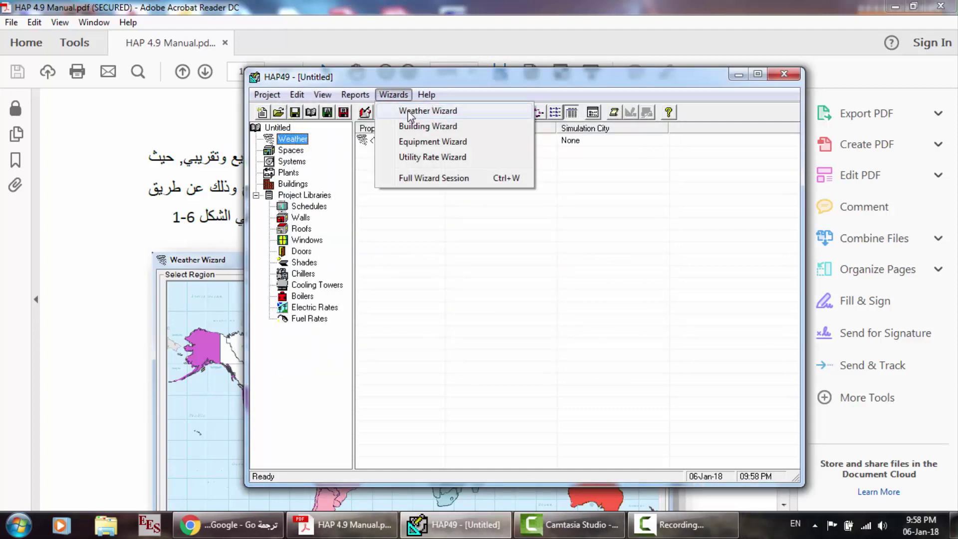
{"action": "left_click", "coordinate": [408, 111]}
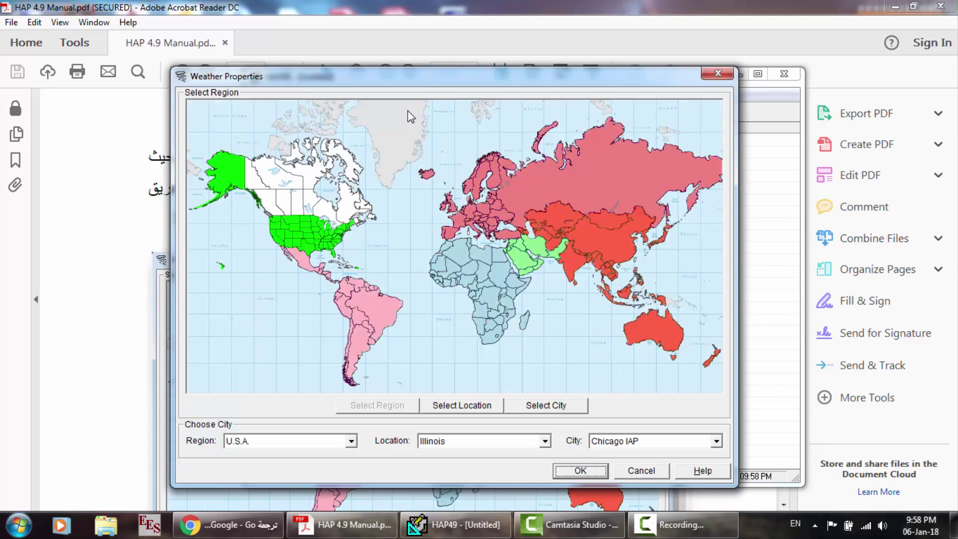
- Set the weather location to region Middle East, location Egypt and city Cairo, and accept the weather properties
{"action": "left_click", "coordinate": [512, 323]}
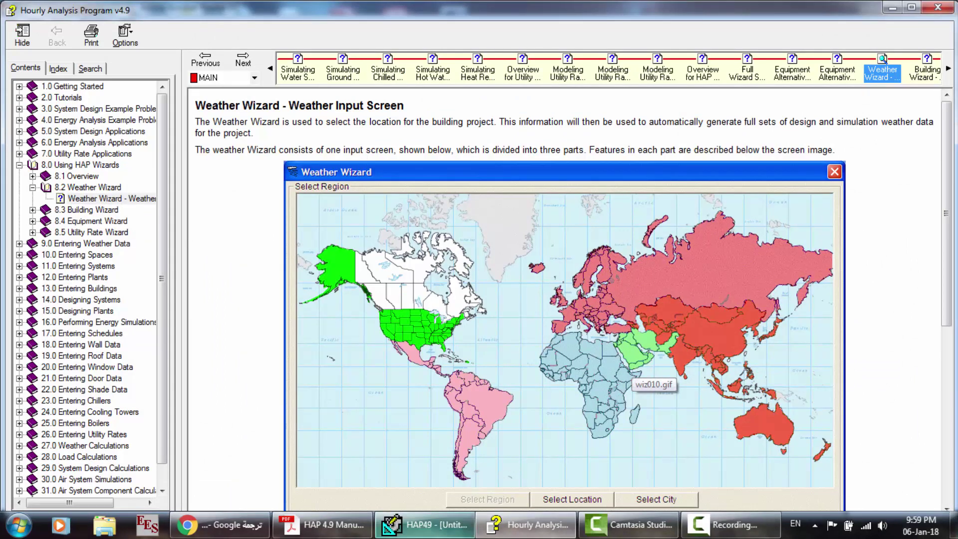
{"action": "left_click", "coordinate": [421, 524]}
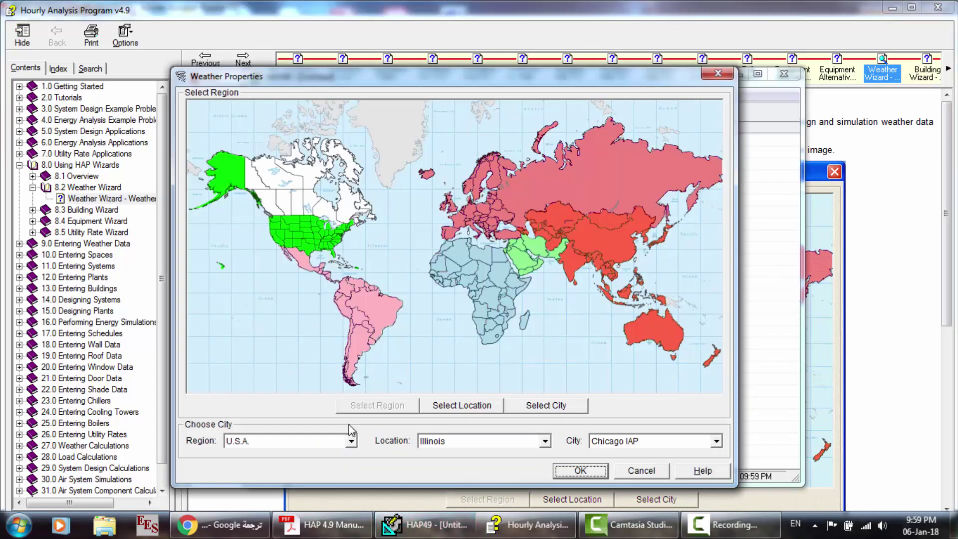
{"action": "left_click", "coordinate": [352, 441]}
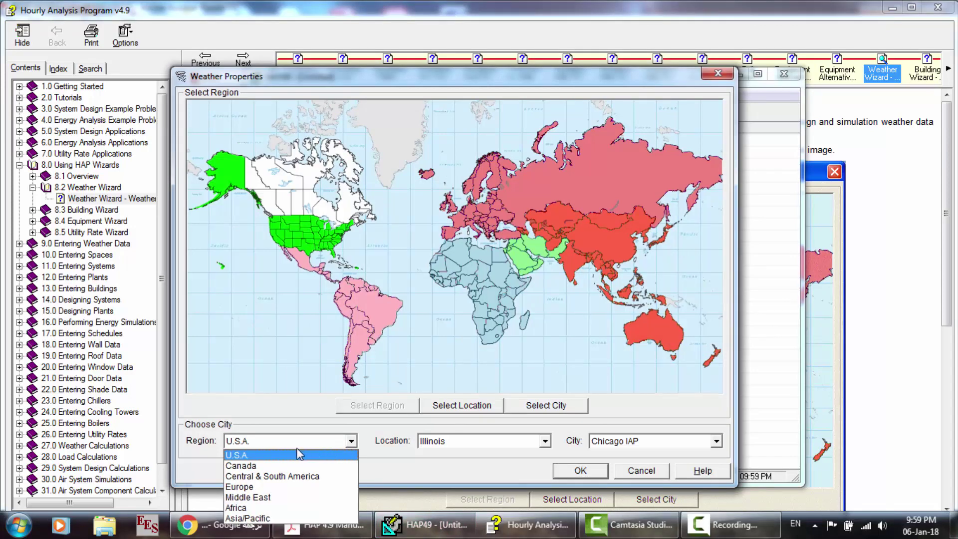
{"action": "left_click", "coordinate": [260, 502]}
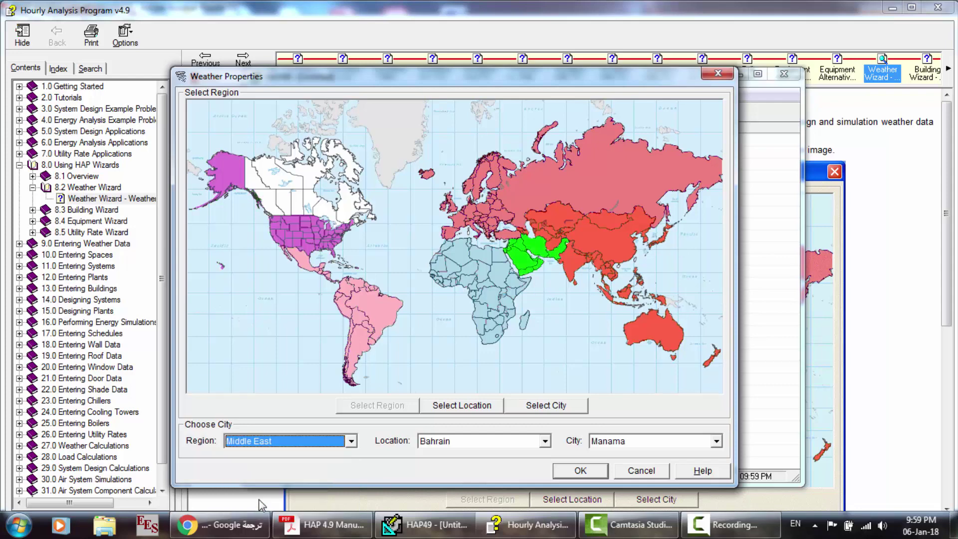
{"action": "left_click", "coordinate": [545, 440]}
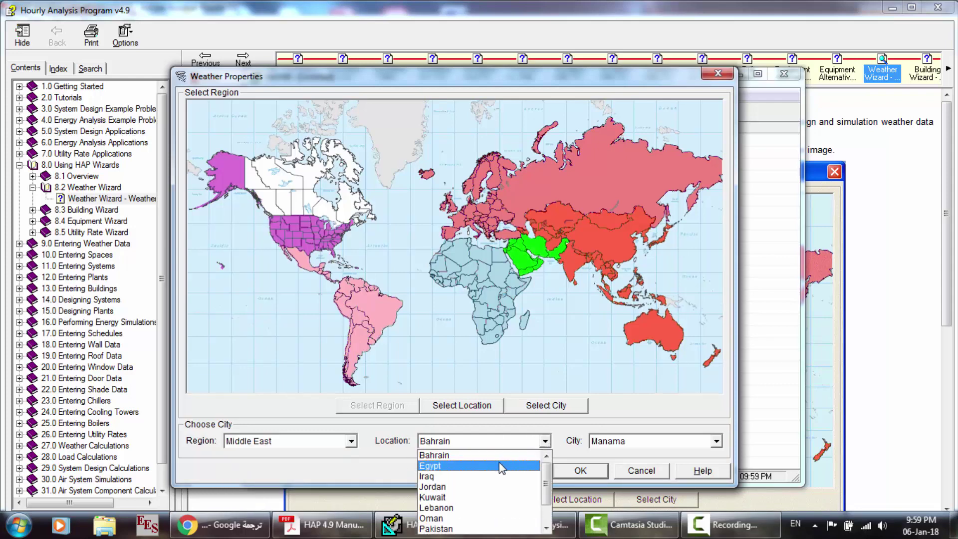
{"action": "left_click", "coordinate": [499, 464]}
{"action": "left_click", "coordinate": [657, 445]}
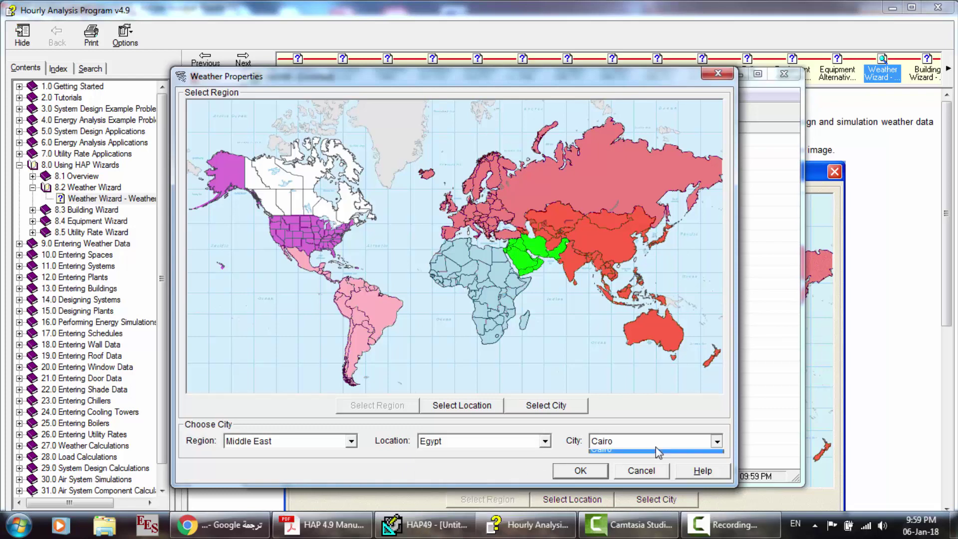
{"action": "left_click", "coordinate": [658, 451]}
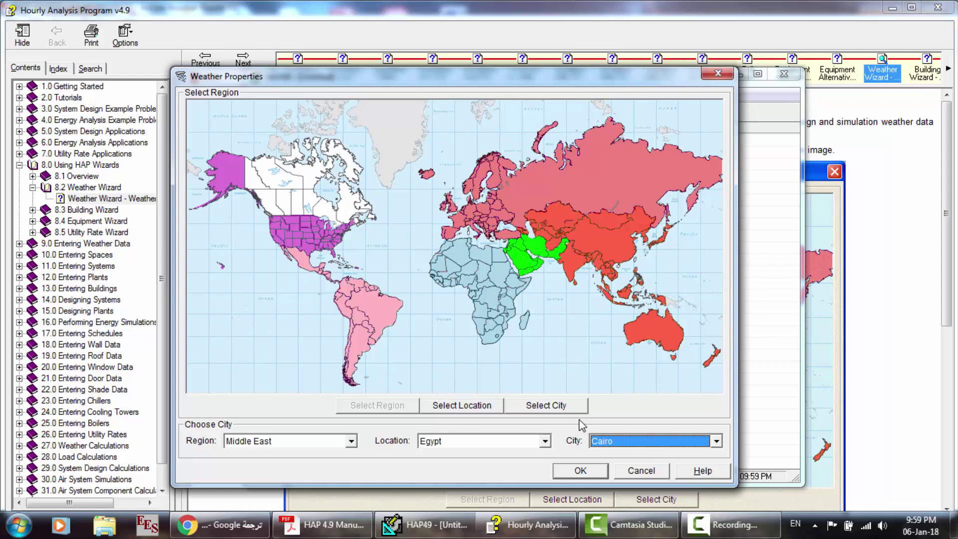
{"action": "left_click", "coordinate": [581, 470]}
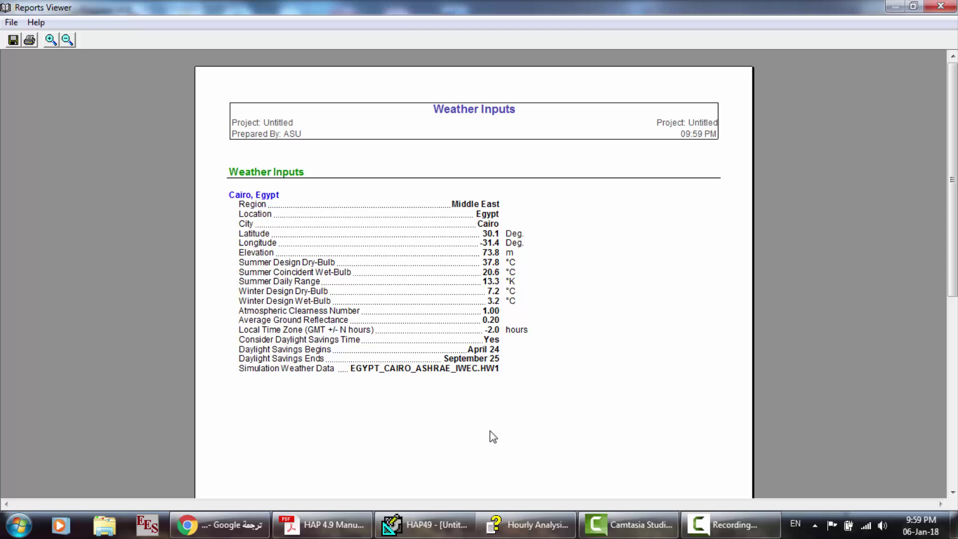
- Read through the Weather Inputs report for Cairo, Egypt, and close the report viewer
{"action": "scroll", "coordinate": [493, 436], "scroll_direction": "down", "scroll_amount": 1}
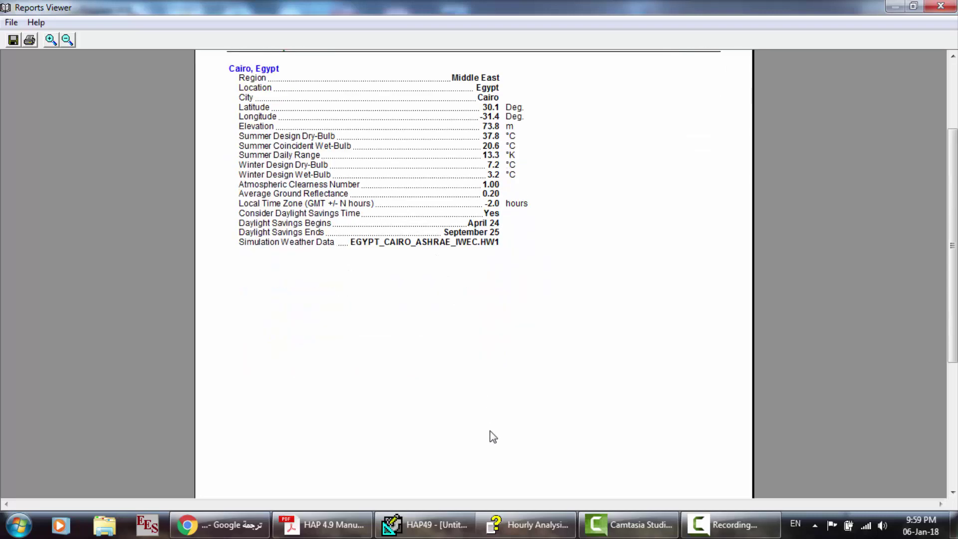
{"action": "scroll", "coordinate": [517, 281], "scroll_direction": "down", "scroll_amount": 5}
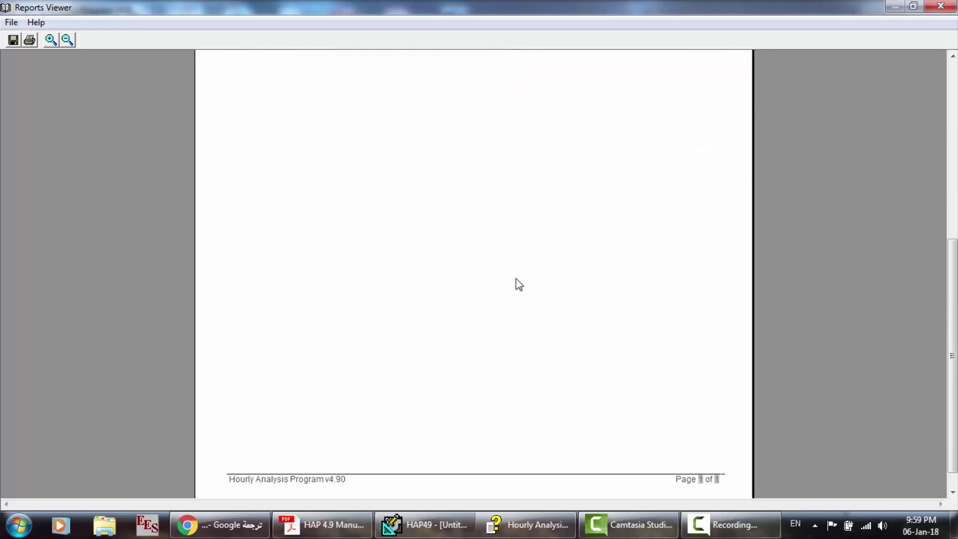
{"action": "scroll", "coordinate": [519, 284], "scroll_direction": "up", "scroll_amount": 10}
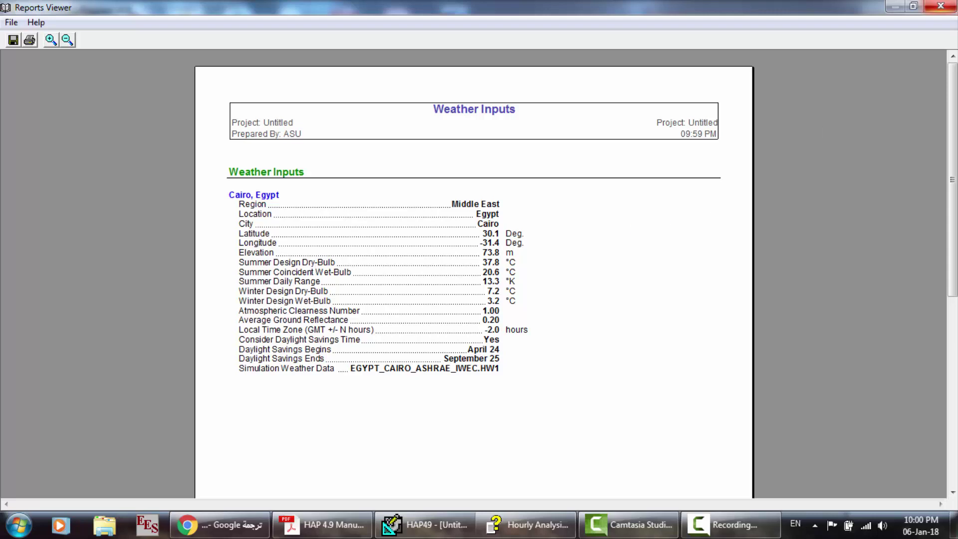
{"action": "left_click", "coordinate": [940, 6]}
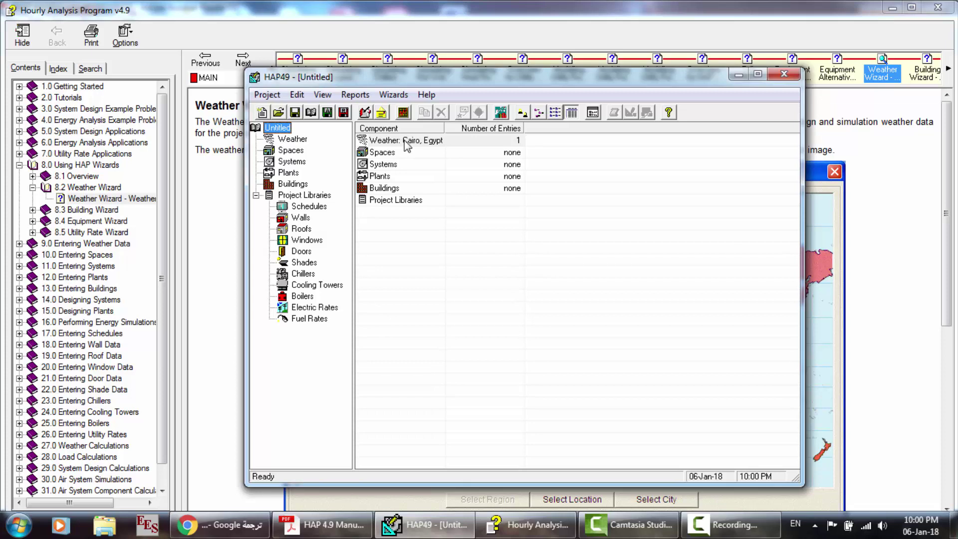
- Bring the Weather Wizard help topic to the front and maximize its window
{"action": "left_click", "coordinate": [394, 95]}
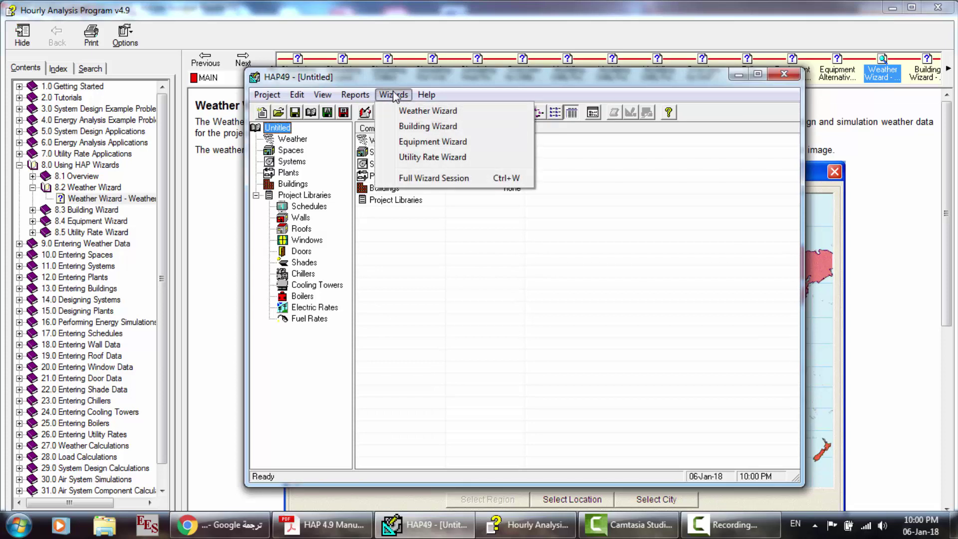
{"action": "left_click", "coordinate": [391, 11]}
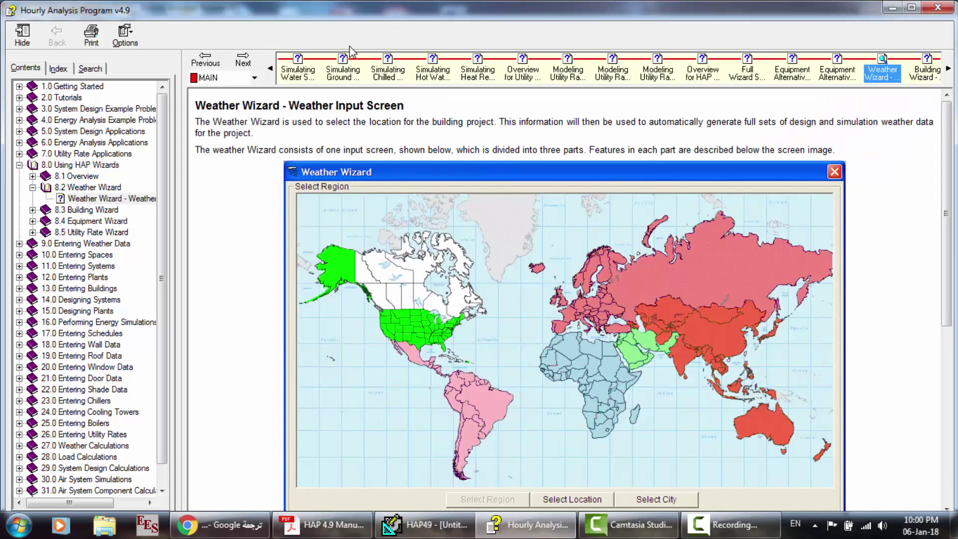
{"action": "left_click", "coordinate": [911, 8]}
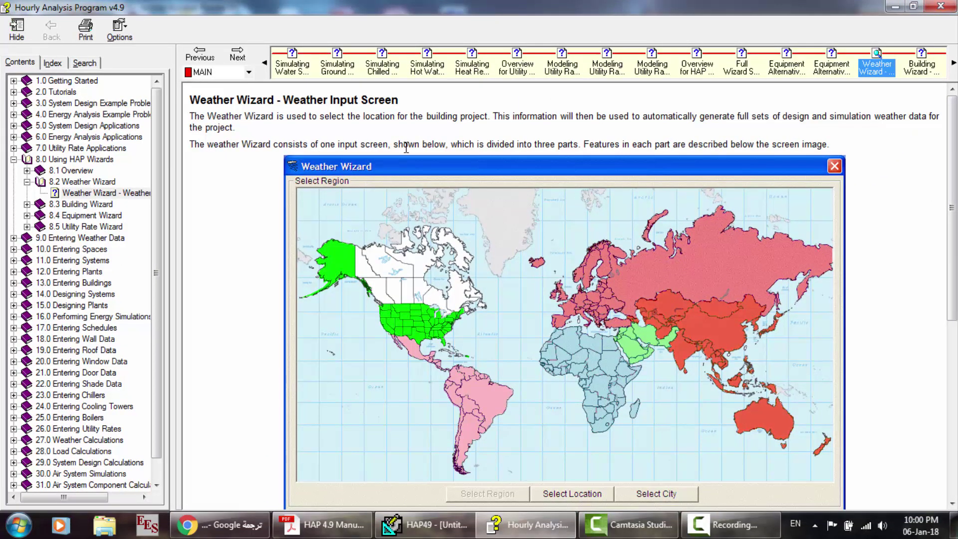
- Finish reading the Weather Wizard help topic, start the Building Wizard in HAP, and minimize the help and PDF manual windows
{"action": "scroll", "coordinate": [575, 166], "scroll_direction": "down", "scroll_amount": 10}
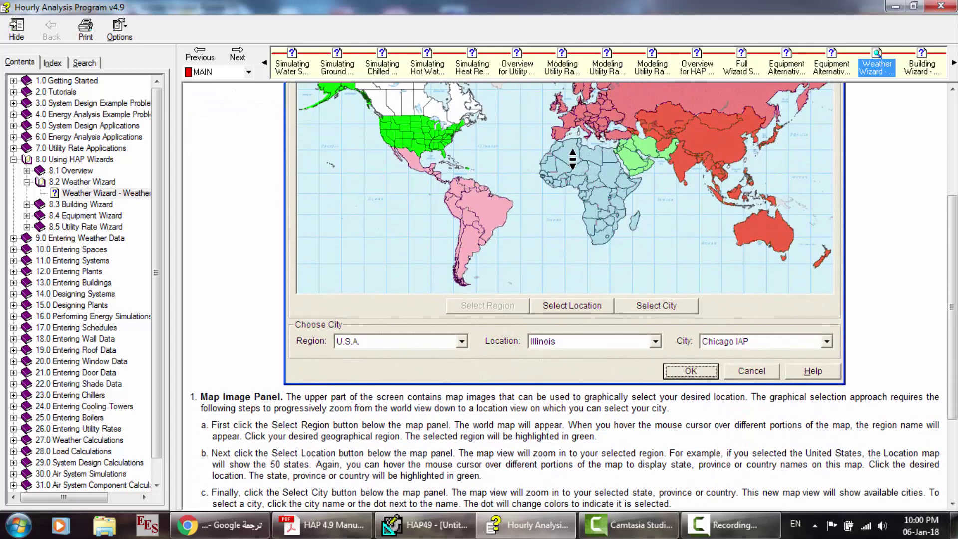
{"action": "scroll", "coordinate": [573, 158], "scroll_direction": "down", "scroll_amount": 1}
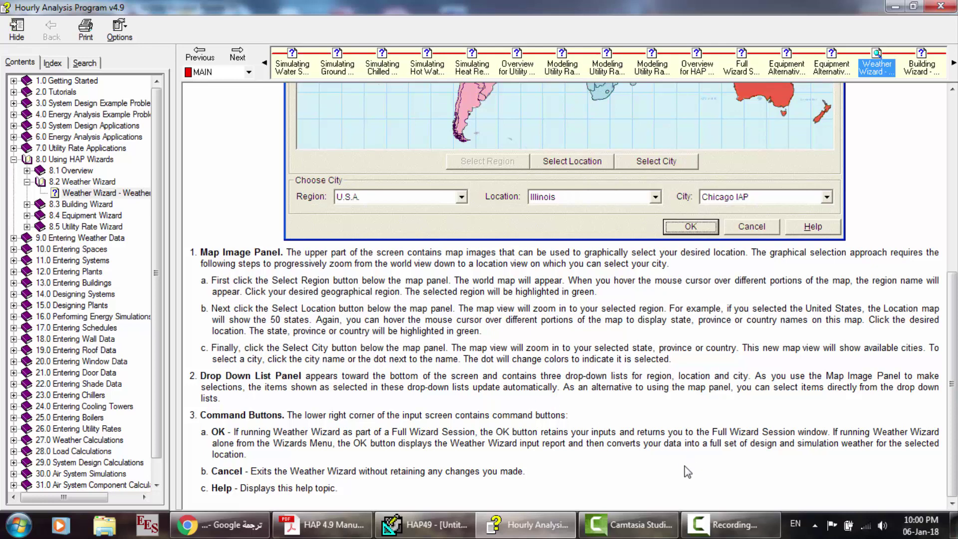
{"action": "left_click", "coordinate": [424, 524]}
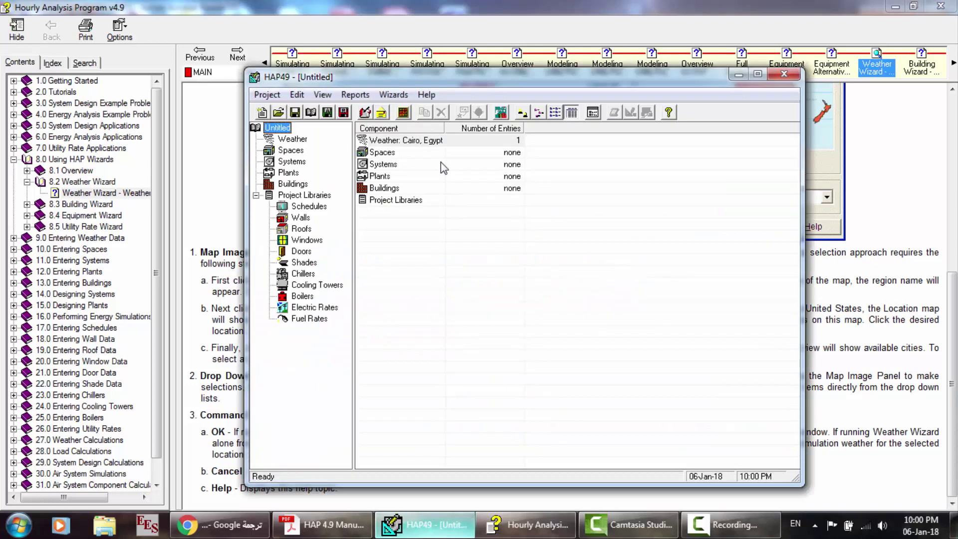
{"action": "left_click", "coordinate": [392, 94]}
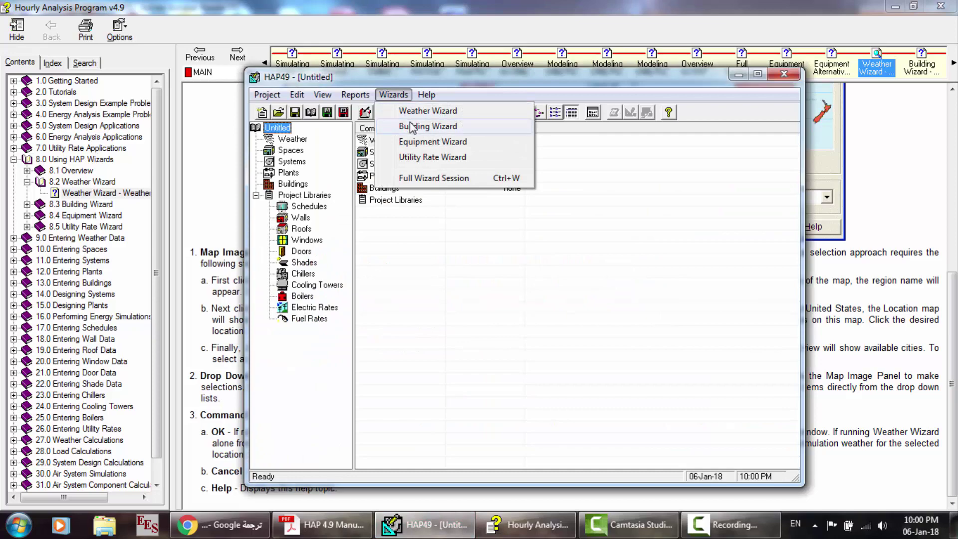
{"action": "left_click", "coordinate": [412, 126]}
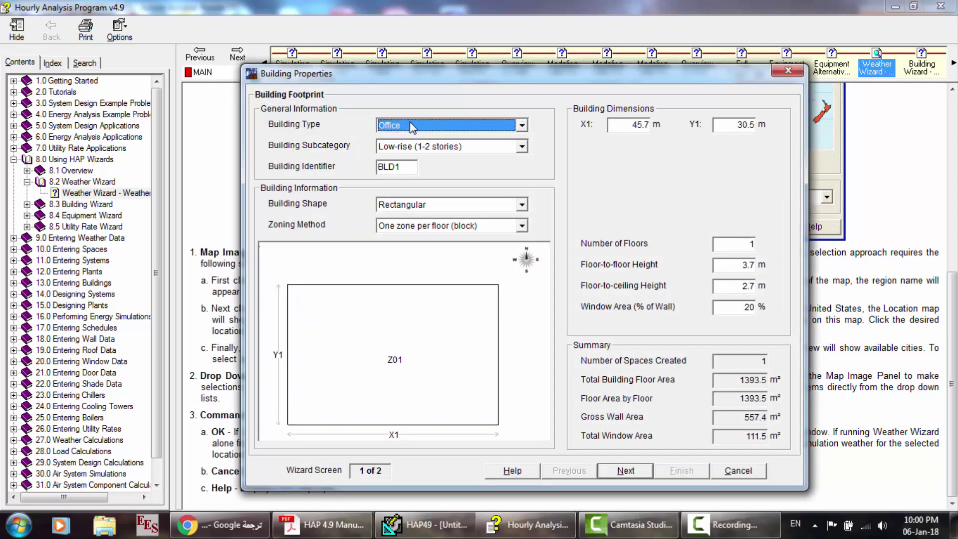
{"action": "left_click", "coordinate": [895, 8]}
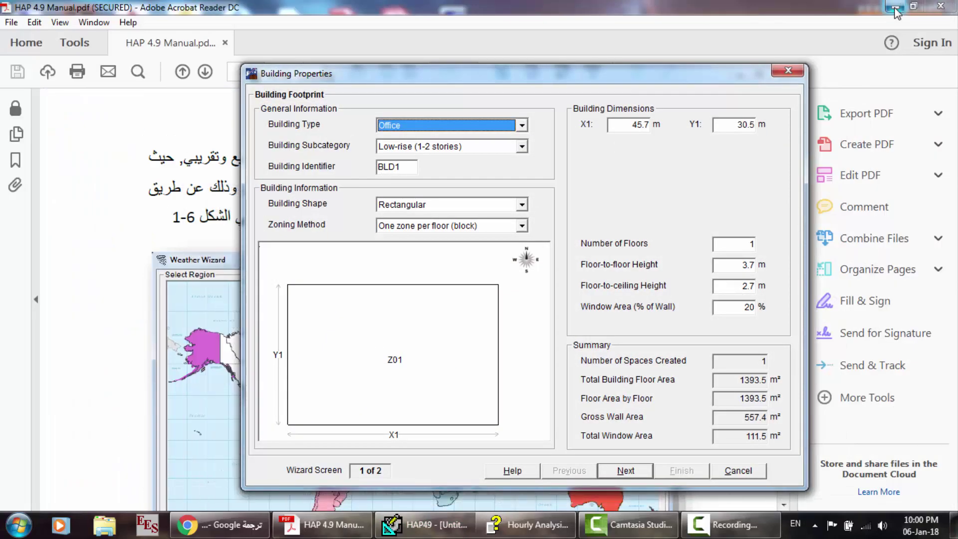
{"action": "left_click", "coordinate": [898, 6]}
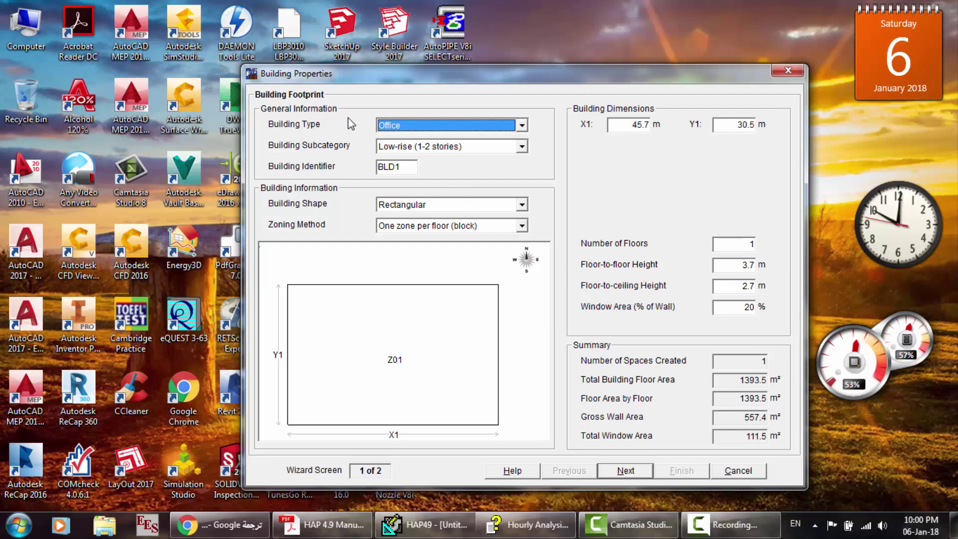
- Select Office as the building type
{"action": "left_click", "coordinate": [522, 126]}
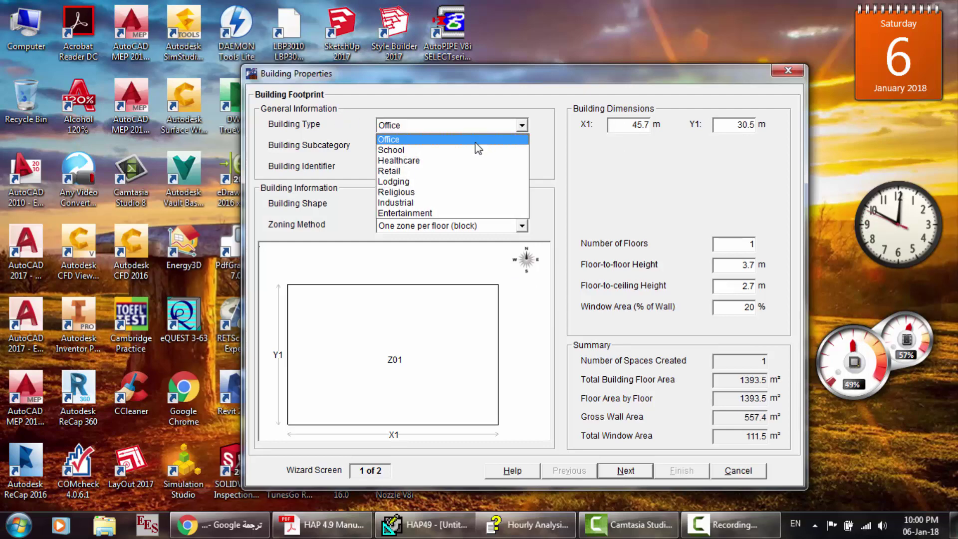
{"action": "left_click", "coordinate": [440, 139]}
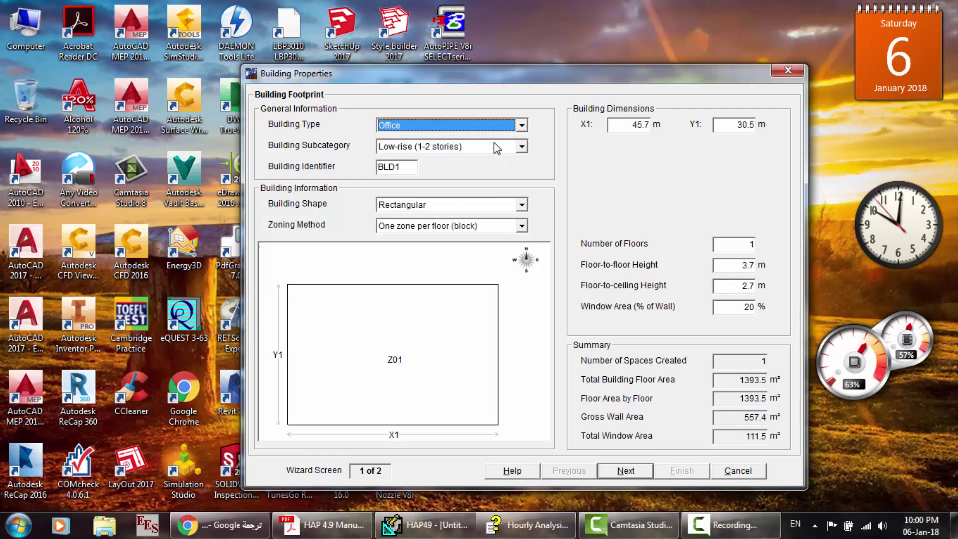
- Try the High-rise (7+ stories) and Low-rise (1-2 stories) building subcategories to compare their default building values
{"action": "left_click", "coordinate": [520, 146]}
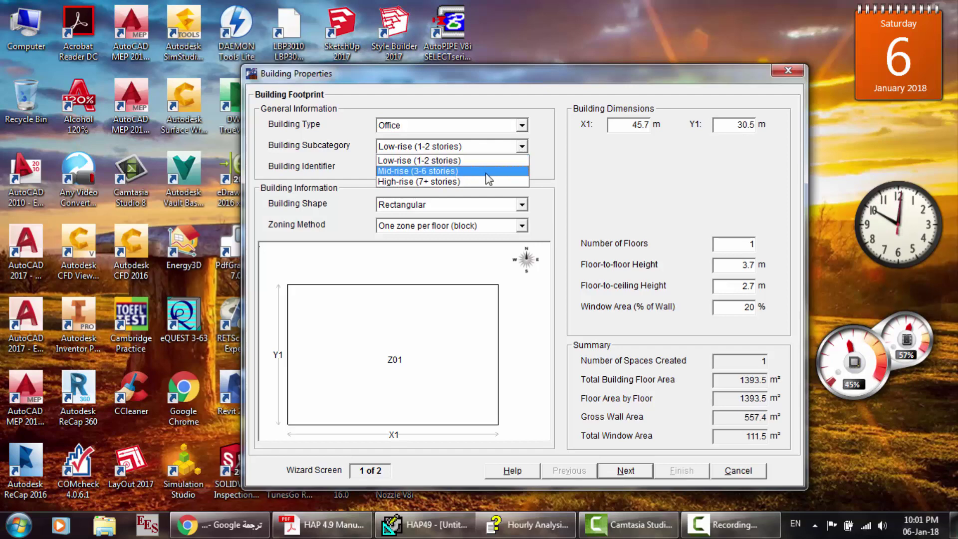
{"action": "left_click", "coordinate": [462, 183]}
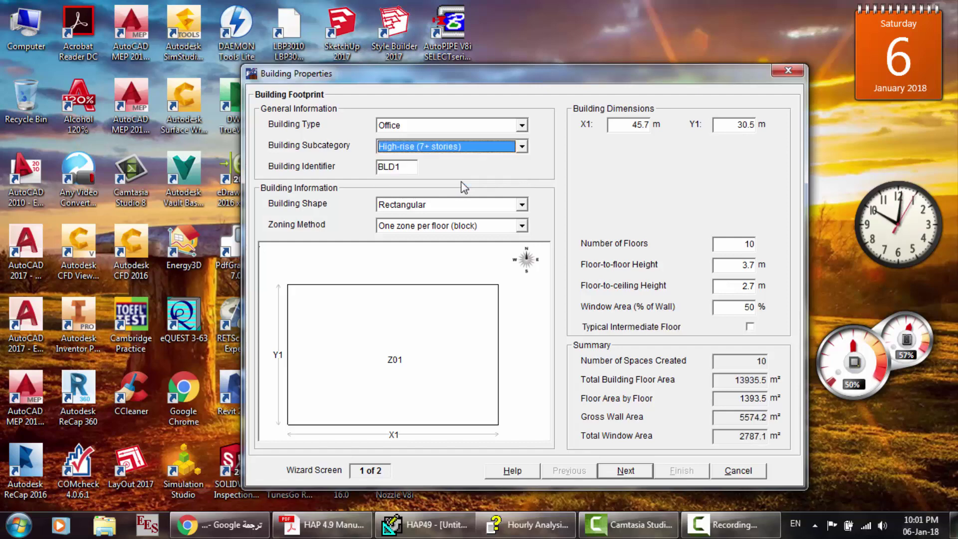
{"action": "left_click", "coordinate": [451, 147]}
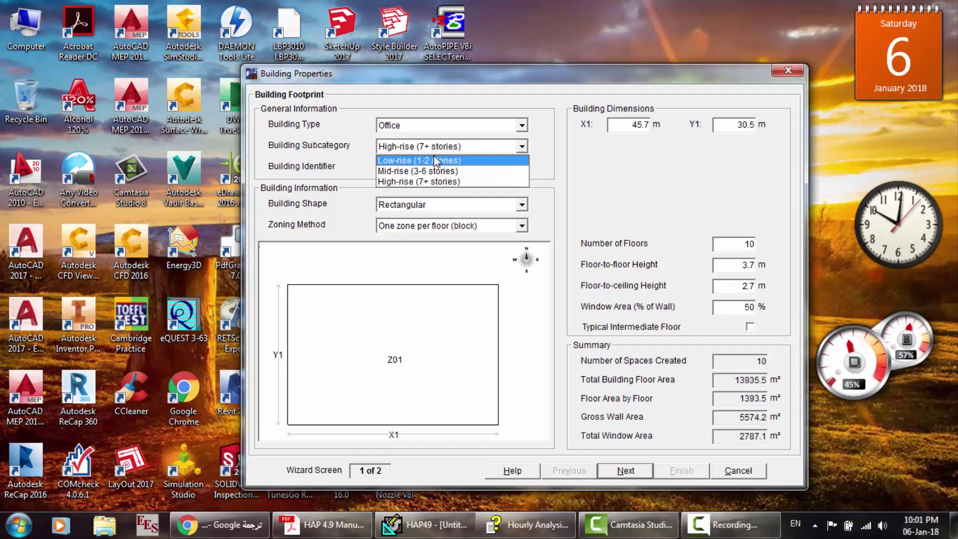
{"action": "left_click", "coordinate": [430, 160]}
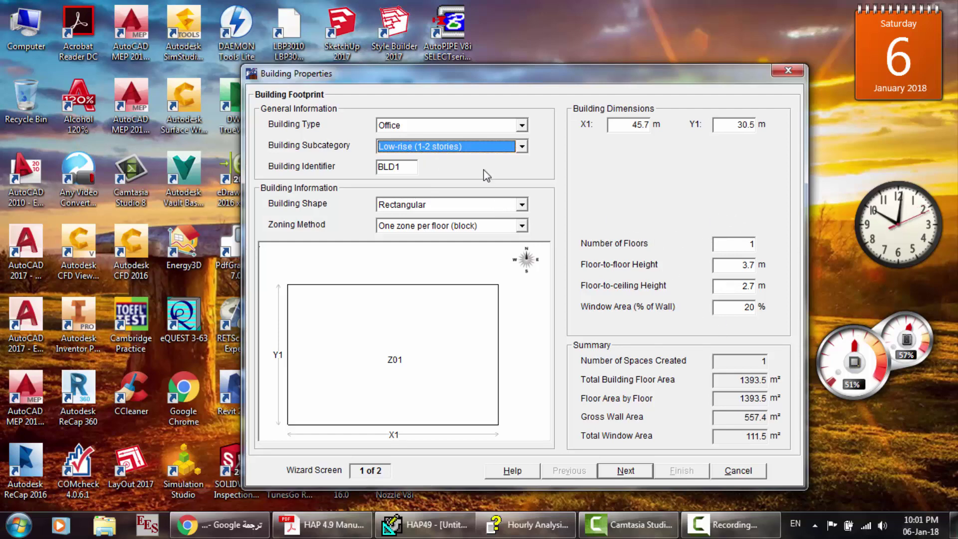
{"action": "key", "text": "Down"}
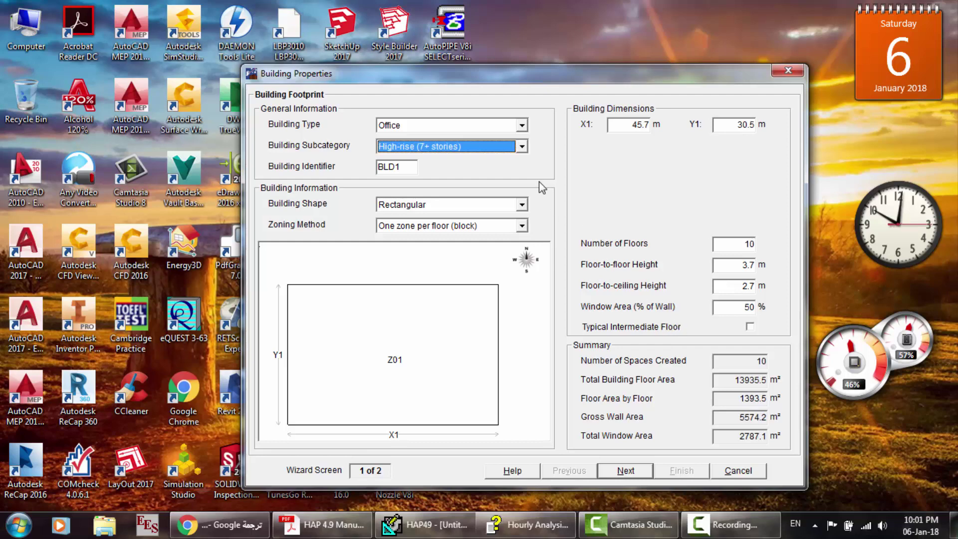
{"action": "key", "text": "Up"}
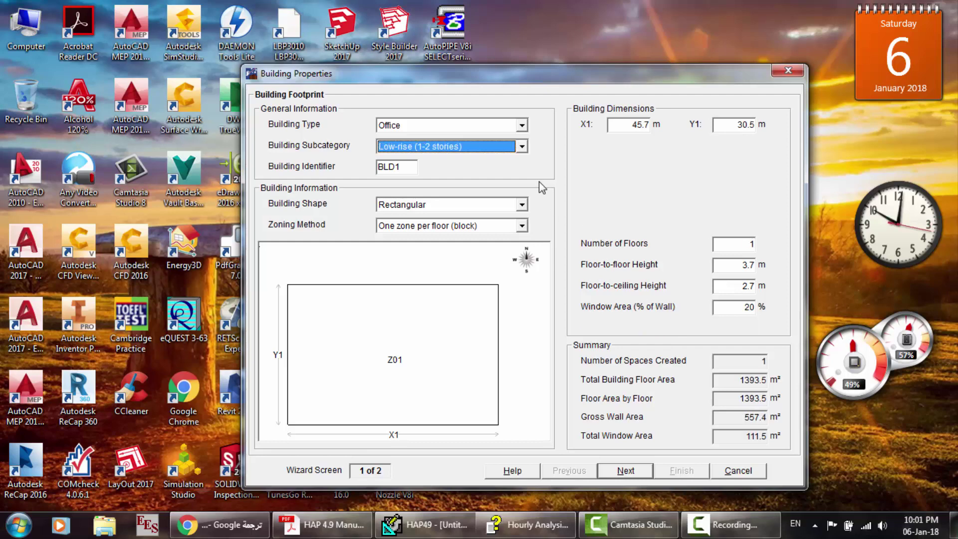
- Set the building subcategory to Mid-rise (3-6 stories) and keep BLD1 as the building identifier
{"action": "left_click", "coordinate": [517, 147]}
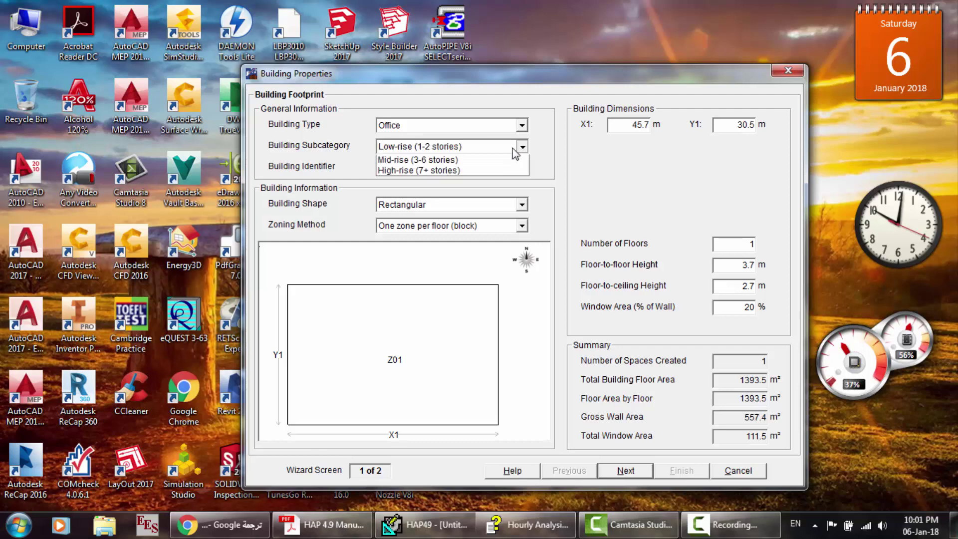
{"action": "left_click", "coordinate": [438, 172]}
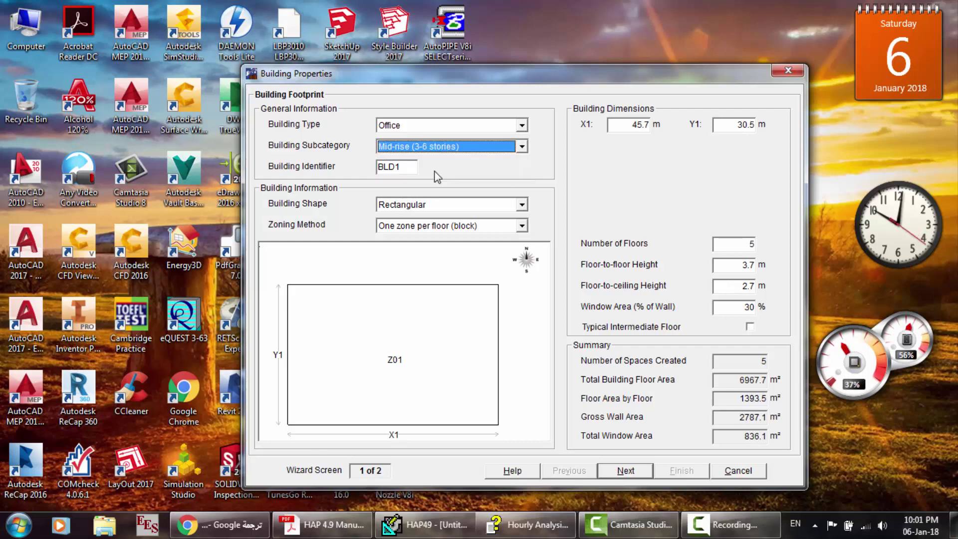
{"action": "left_click", "coordinate": [409, 165]}
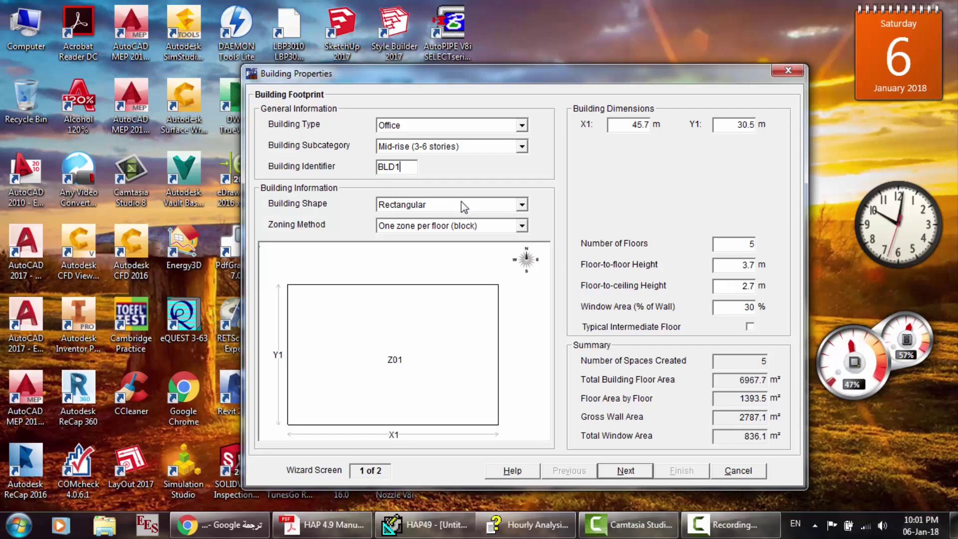
- Try the rectangular shape with interior courtyard, and set the building shape to H-shaped
{"action": "left_click", "coordinate": [522, 205]}
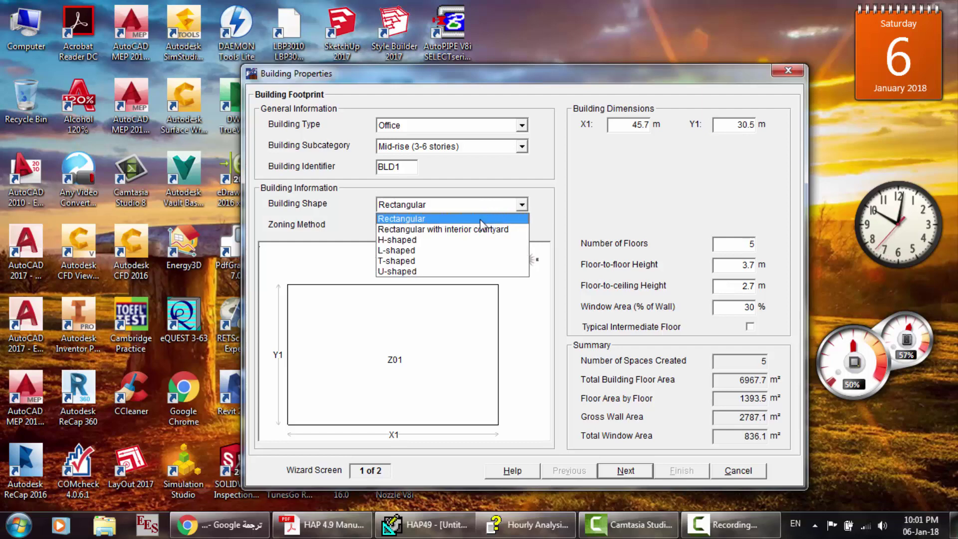
{"action": "left_click", "coordinate": [469, 230]}
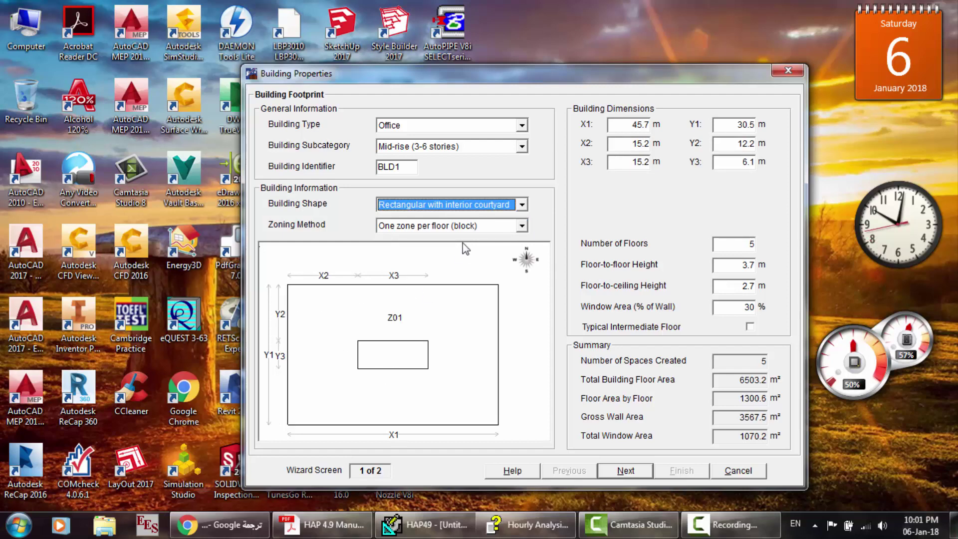
{"action": "key", "text": "Down"}
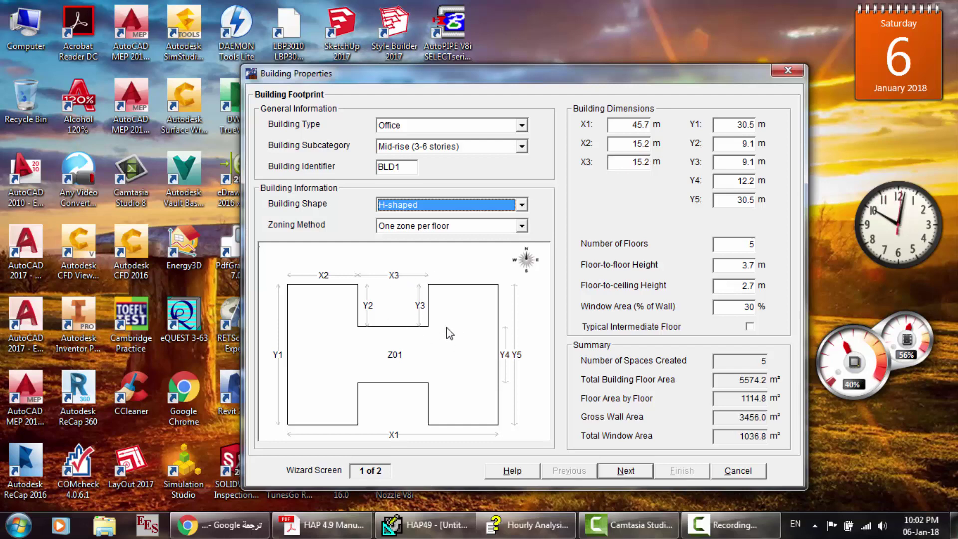
- Switch to Chrome, search Google for "equest software" in a new tab, and open the eQUEST page on DOE2.com
{"action": "left_click", "coordinate": [225, 525]}
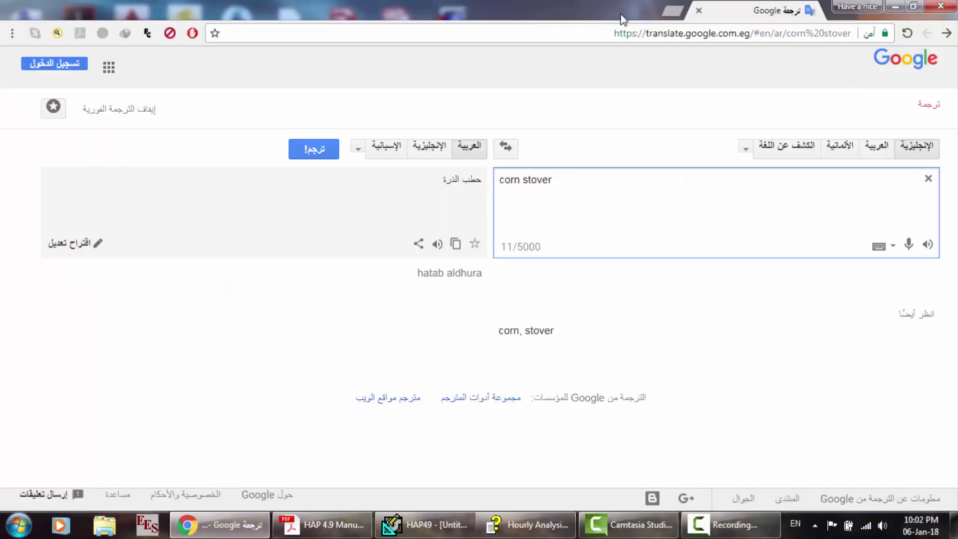
{"action": "left_click", "coordinate": [671, 16]}
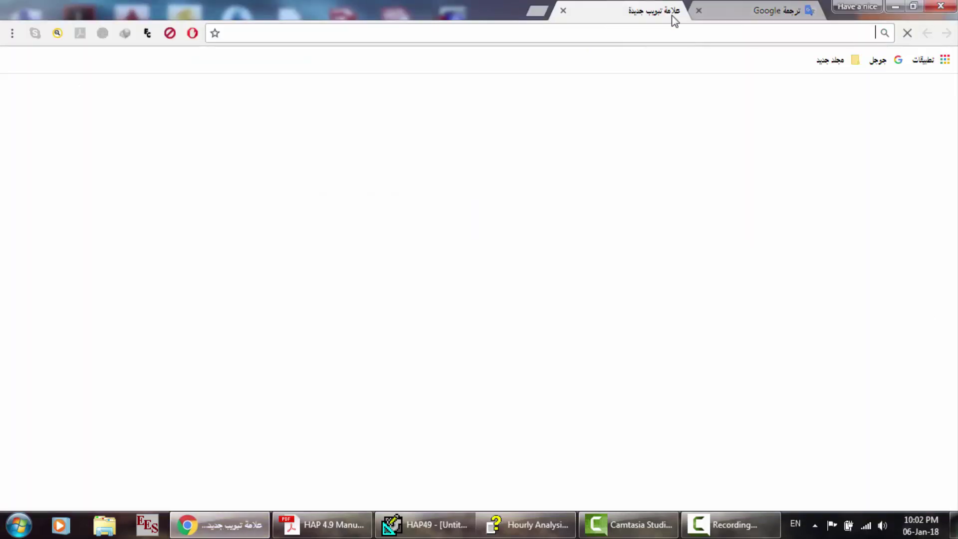
{"action": "type", "text": "google.com"}
{"action": "key", "text": "Return"}
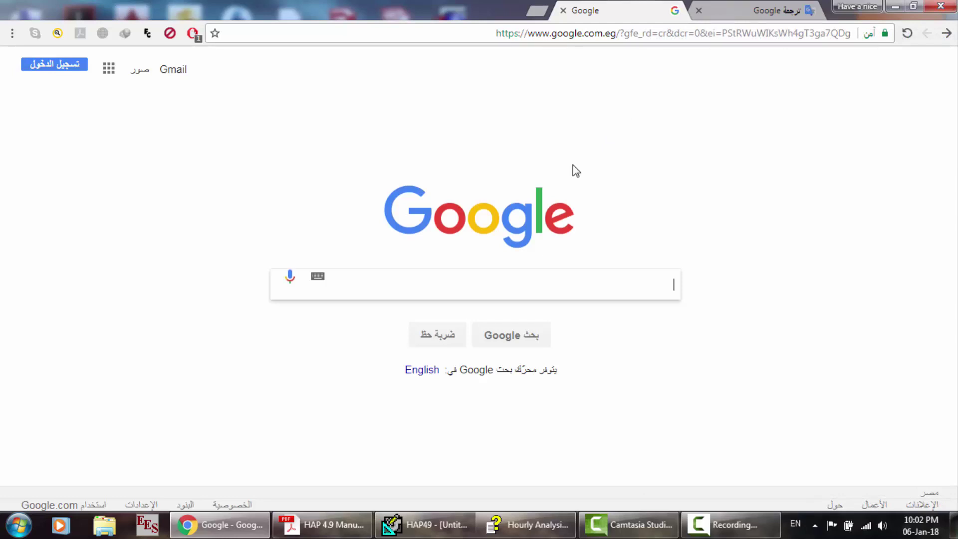
{"action": "type", "text": "equest"}
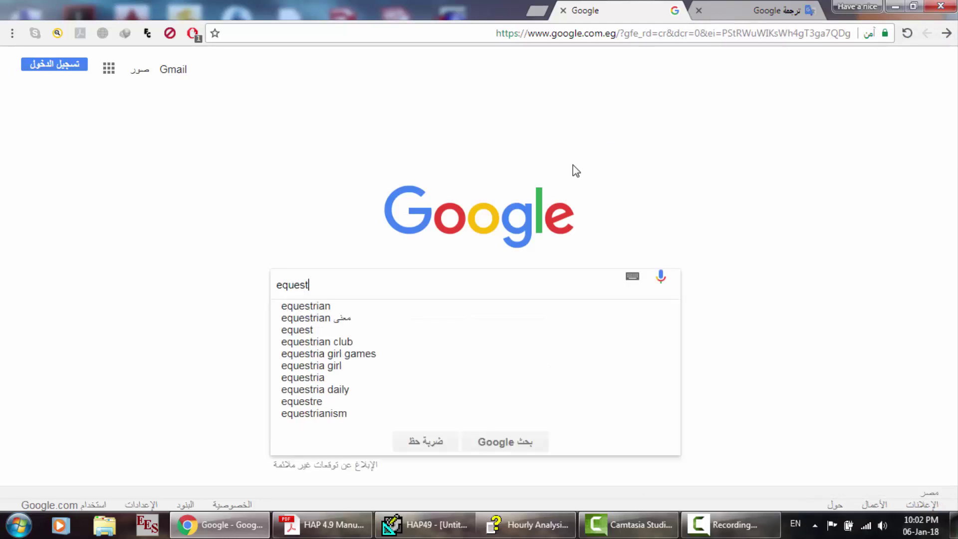
{"action": "type", "text": " s"}
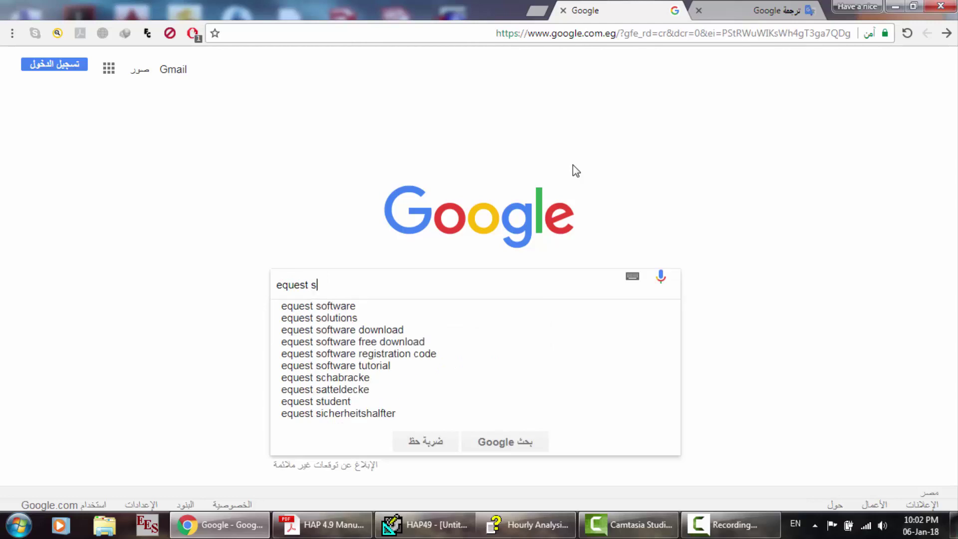
{"action": "type", "text": "oftware"}
{"action": "key", "text": "Return"}
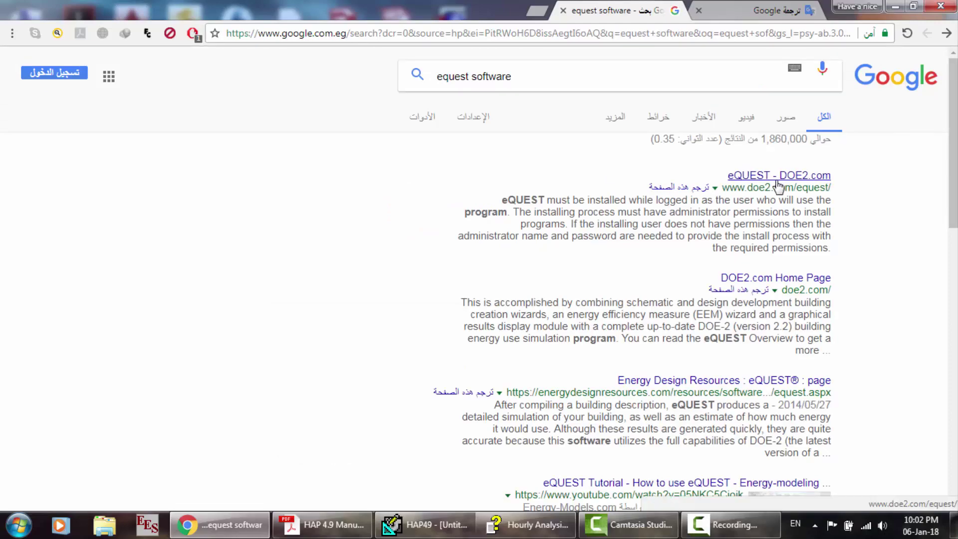
{"action": "left_click", "coordinate": [776, 181]}
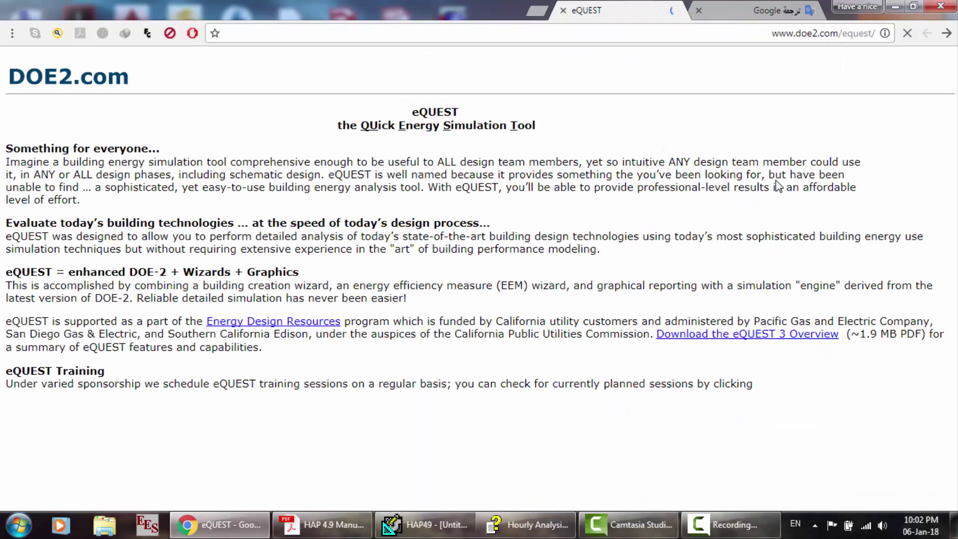
- Look through the eQUEST page on DOE2.com, including its overview, training and version 3.65 download sections
{"action": "scroll", "coordinate": [500, 200], "scroll_direction": "down", "scroll_amount": 3}
{"action": "scroll", "coordinate": [499, 196], "scroll_direction": "down", "scroll_amount": 3}
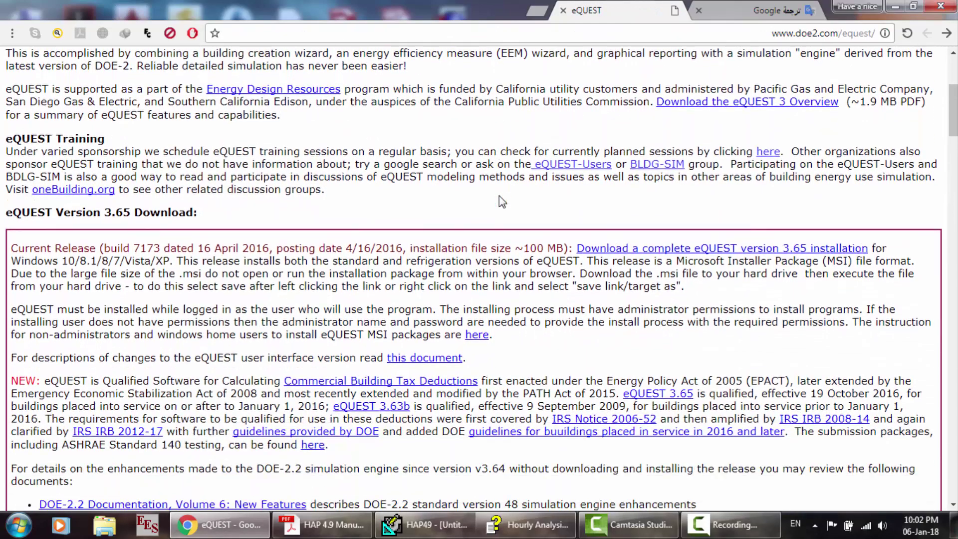
{"action": "scroll", "coordinate": [499, 196], "scroll_direction": "down", "scroll_amount": 3}
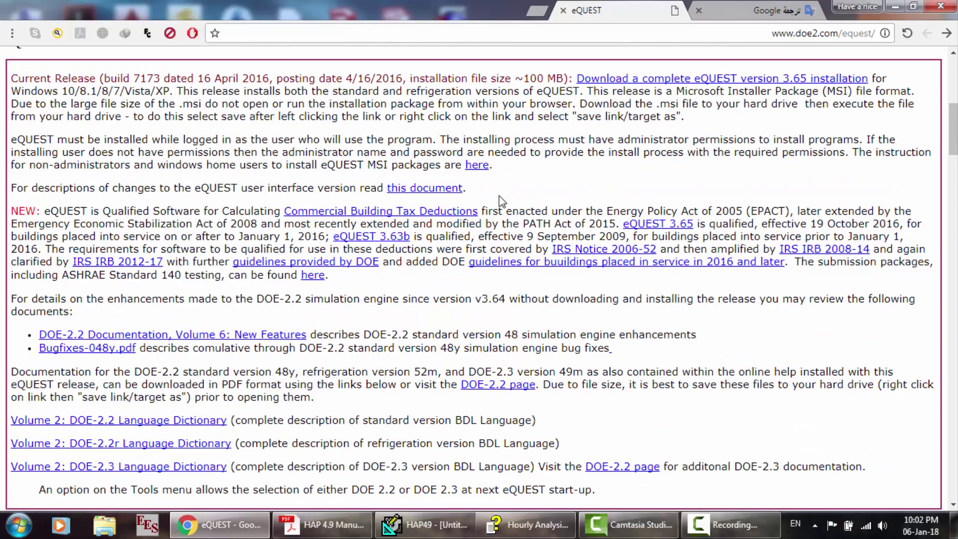
{"action": "scroll", "coordinate": [499, 195], "scroll_direction": "up", "scroll_amount": 5}
{"action": "scroll", "coordinate": [501, 201], "scroll_direction": "up", "scroll_amount": 3}
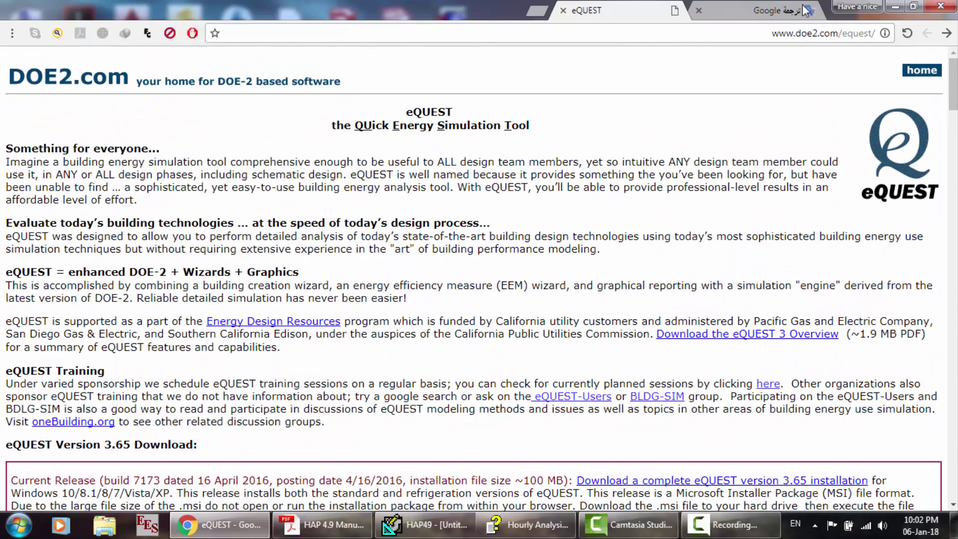
{"action": "left_click", "coordinate": [895, 6]}
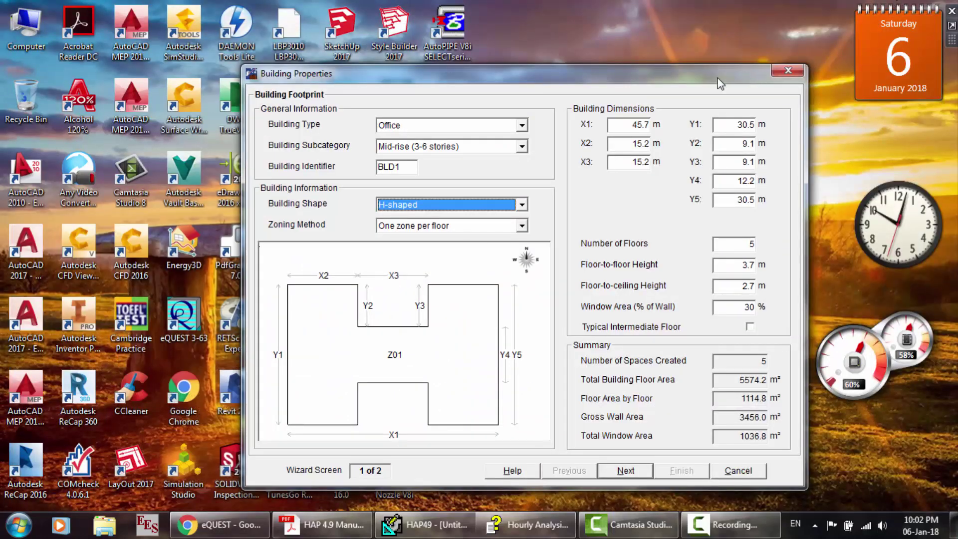
{"action": "left_click", "coordinate": [225, 523]}
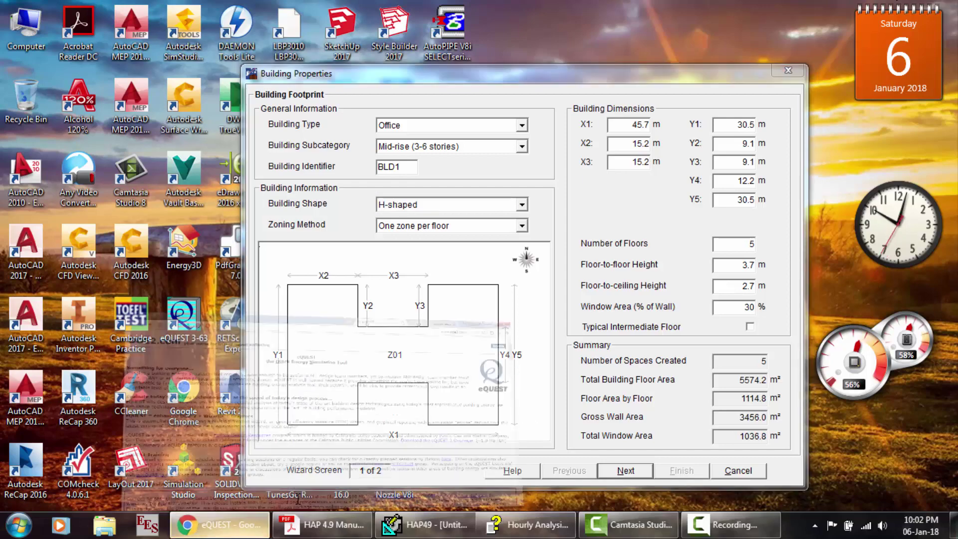
{"action": "scroll", "coordinate": [489, 381], "scroll_direction": "down", "scroll_amount": 3}
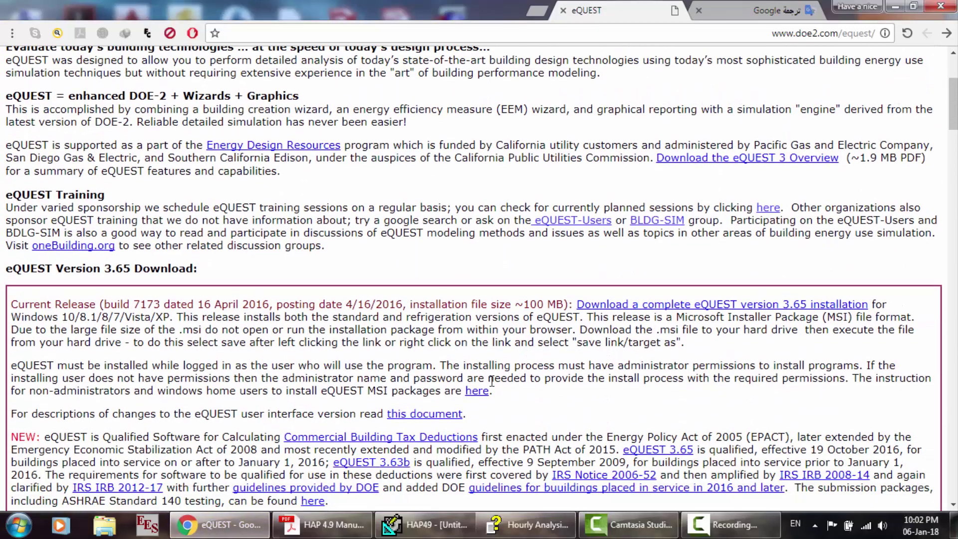
{"action": "scroll", "coordinate": [491, 380], "scroll_direction": "down", "scroll_amount": 1}
{"action": "scroll", "coordinate": [493, 381], "scroll_direction": "up", "scroll_amount": 4}
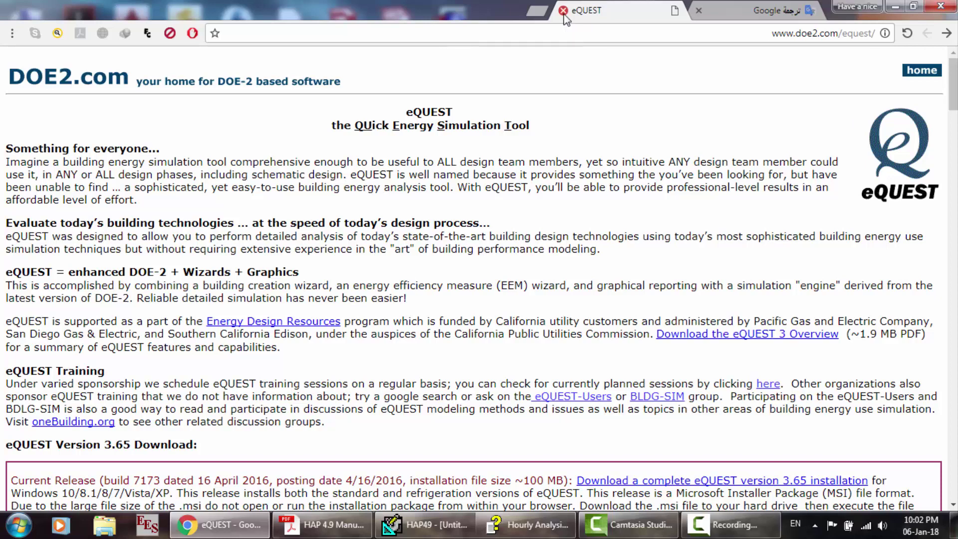
- Close the eQUEST page and minimize Chrome to return to HAP's Building Properties dialog
{"action": "left_click", "coordinate": [563, 13]}
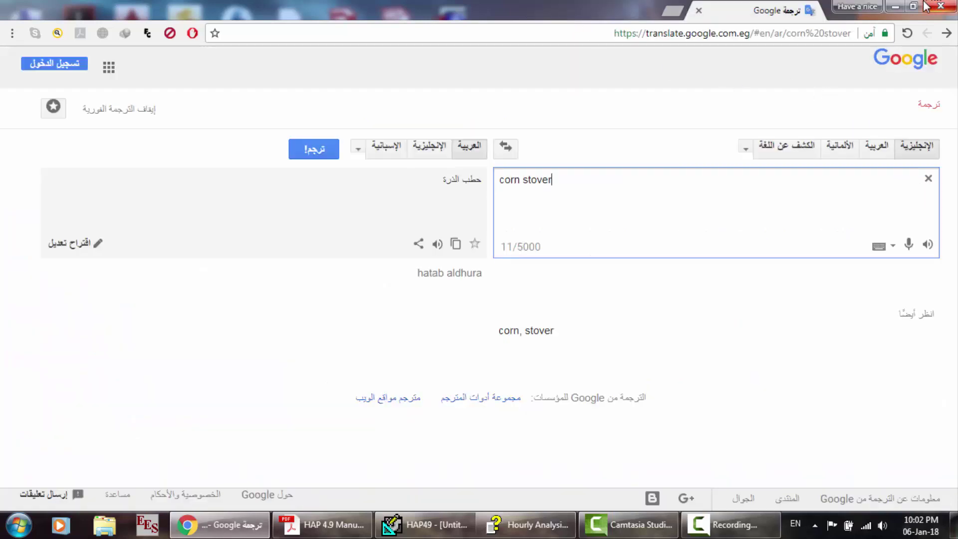
{"action": "left_click", "coordinate": [901, 6]}
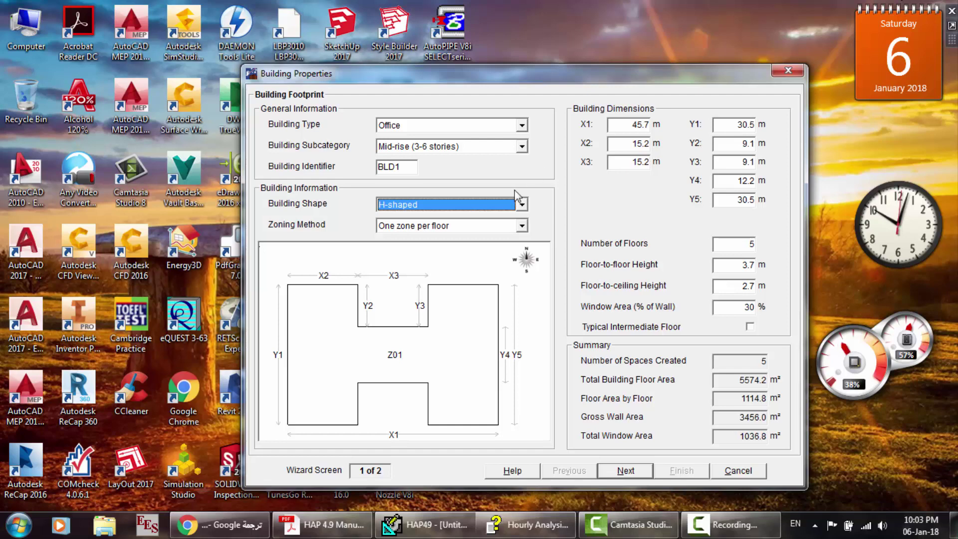
- Try the L-shaped, T-shaped and U-shaped options as the building shape
{"action": "left_click", "coordinate": [520, 205]}
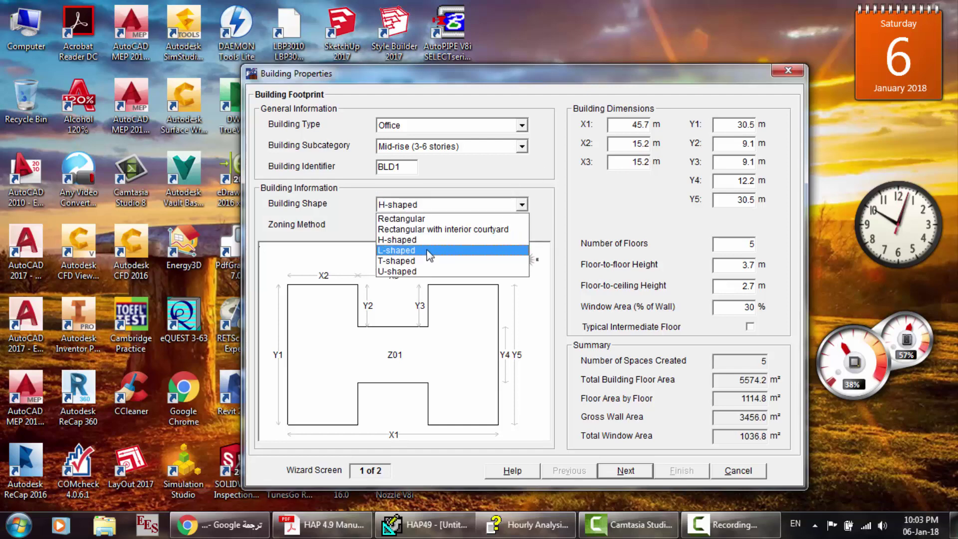
{"action": "left_click", "coordinate": [428, 250]}
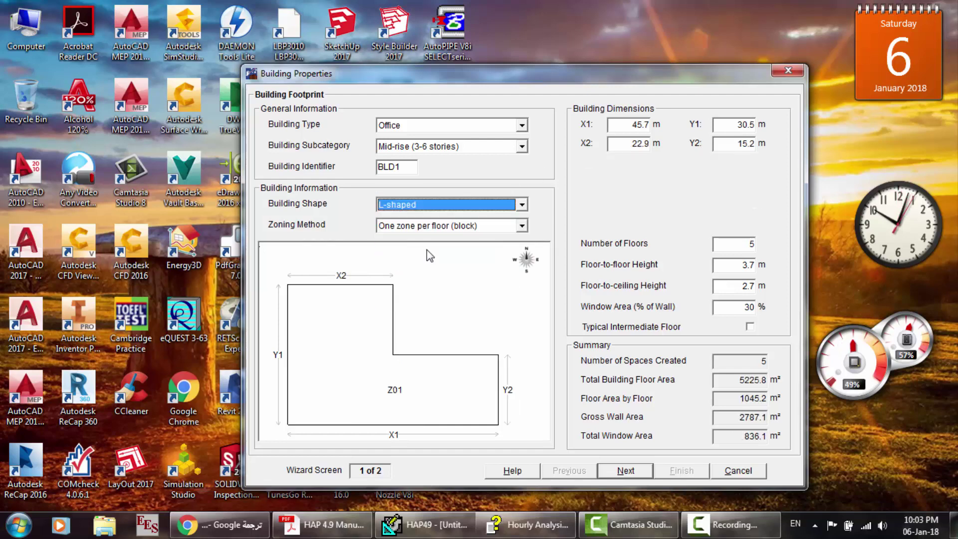
{"action": "key", "text": "Down"}
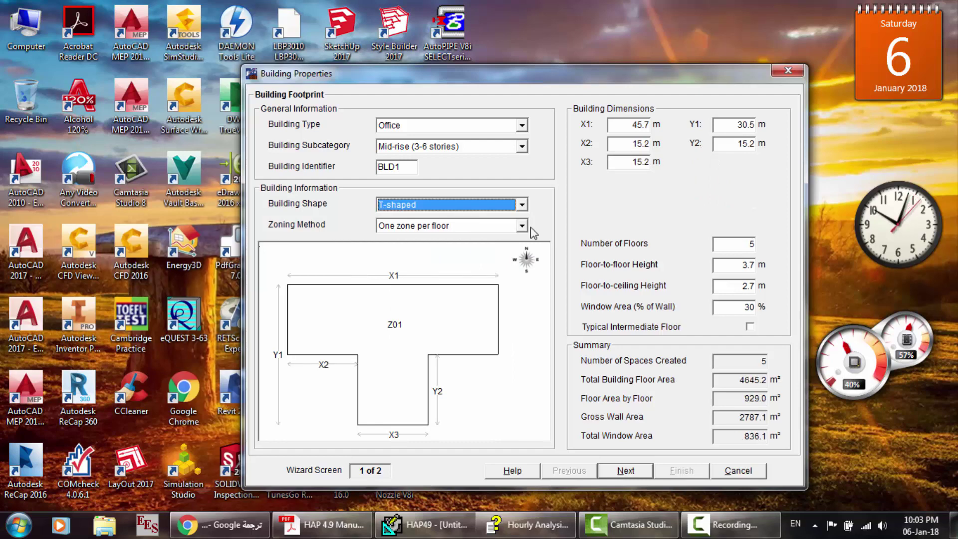
{"action": "key", "text": "Down"}
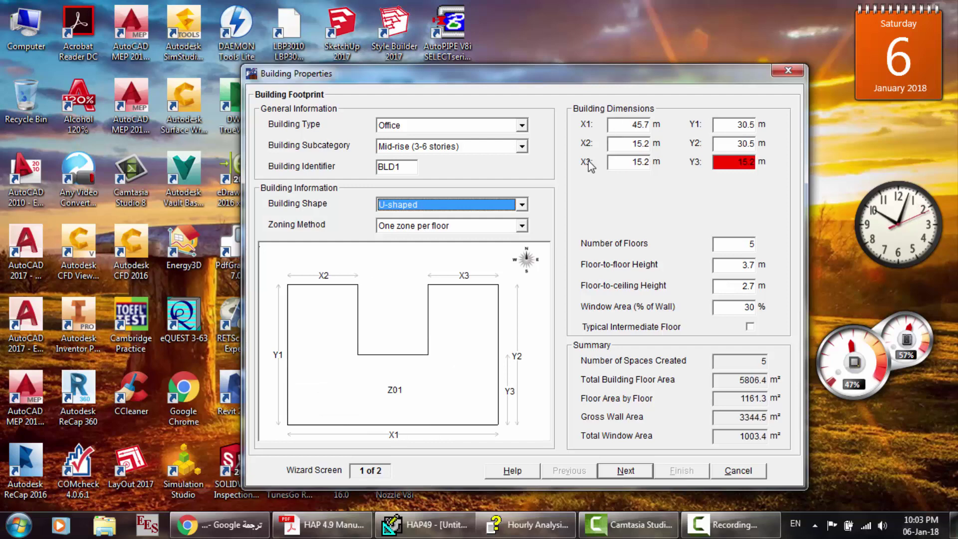
- Set the building shape to Rectangular and try the Perimeter / core, By exposure and By exposure with corners zoning methods
{"action": "left_click", "coordinate": [521, 204]}
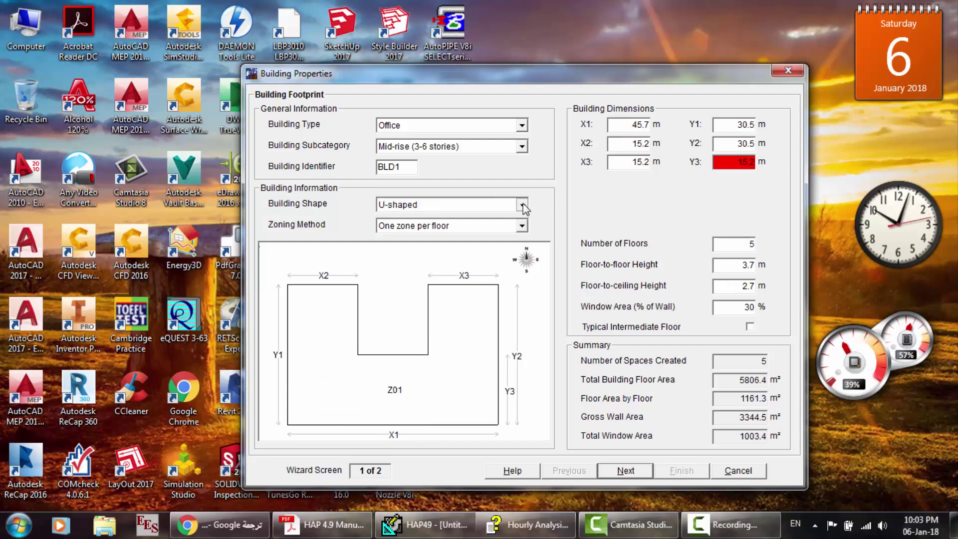
{"action": "left_click", "coordinate": [430, 219]}
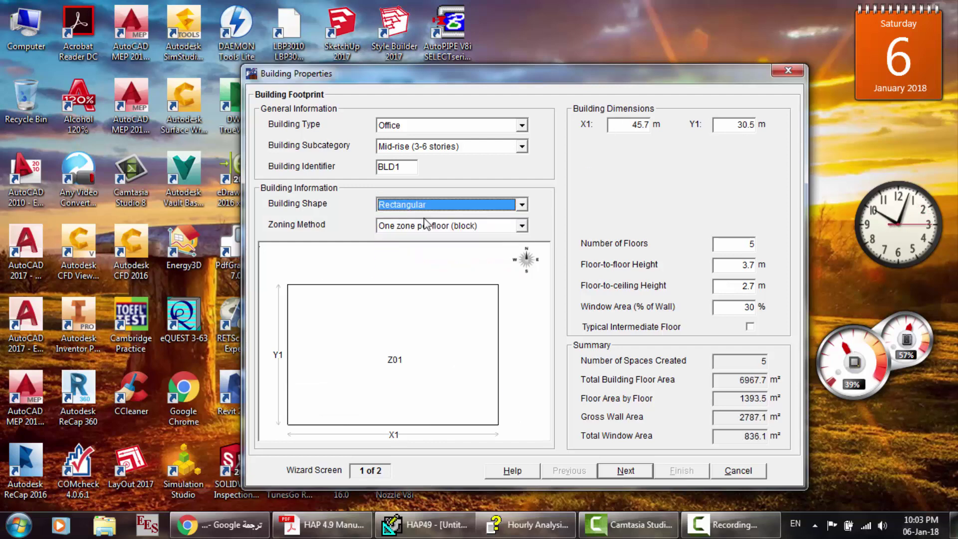
{"action": "left_click", "coordinate": [496, 227]}
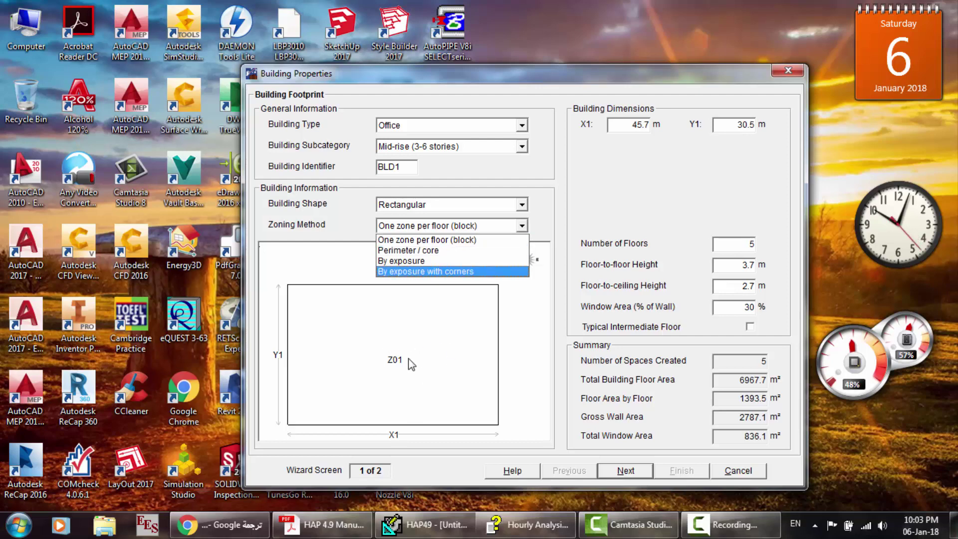
{"action": "left_click", "coordinate": [430, 250]}
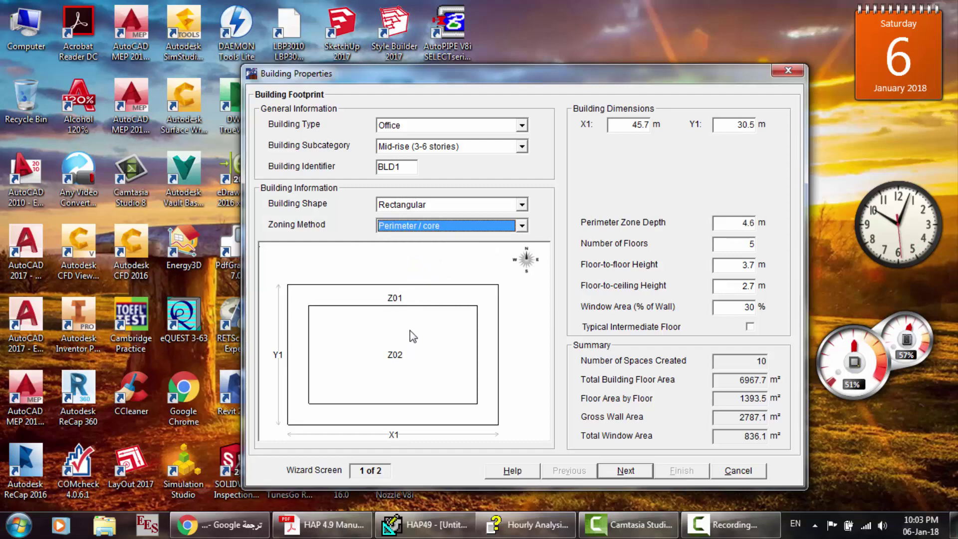
{"action": "key", "text": "Down"}
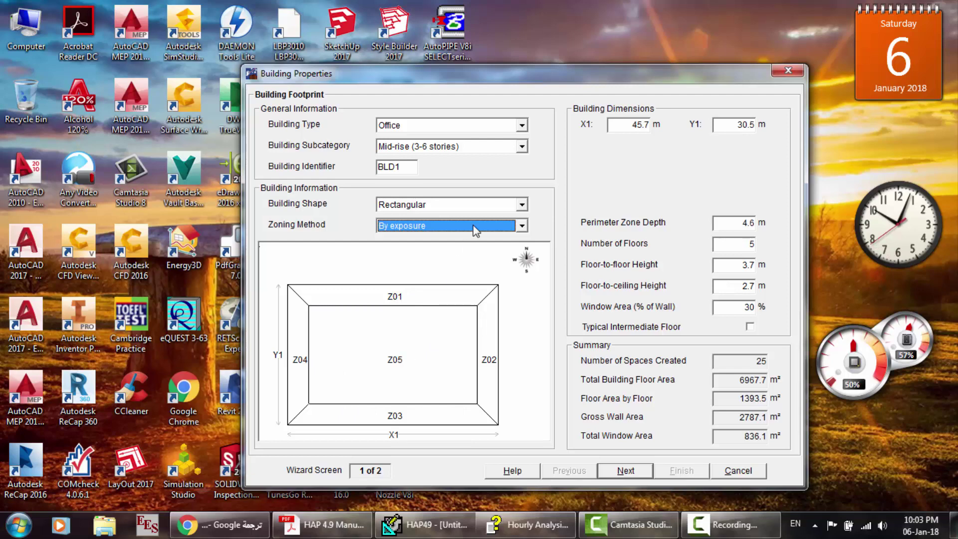
{"action": "scroll", "coordinate": [473, 228], "scroll_direction": "down", "scroll_amount": 1}
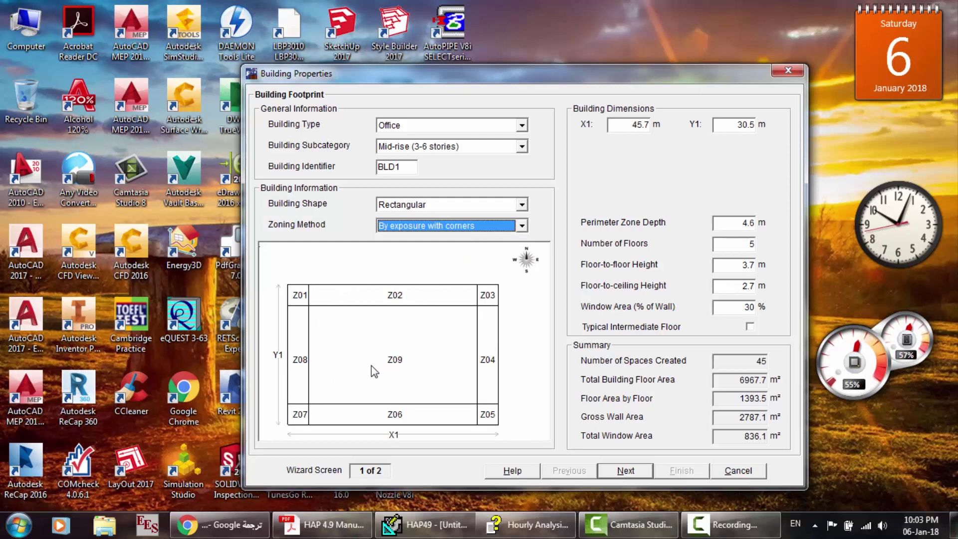
{"action": "left_click", "coordinate": [521, 226]}
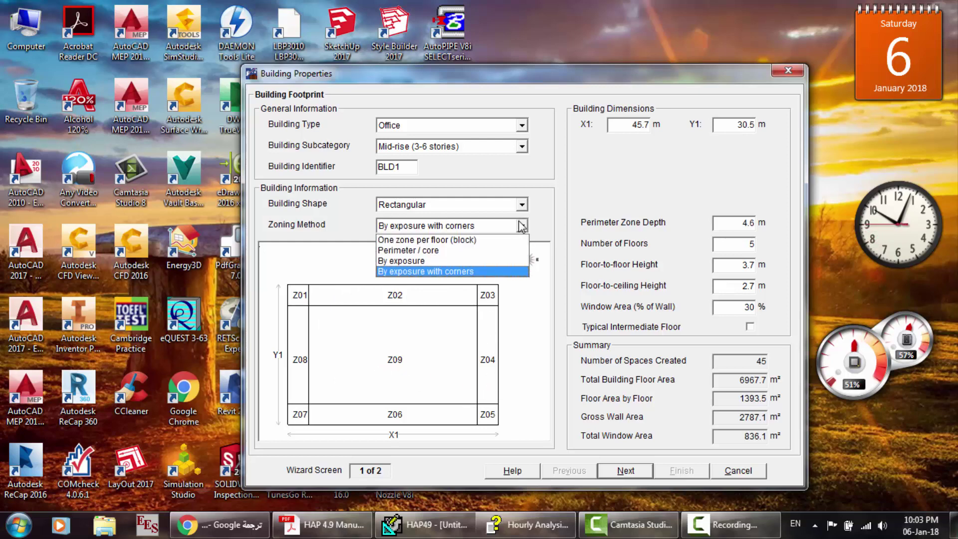
{"action": "left_click", "coordinate": [521, 226]}
- Try the H-shaped building with the Perimeter / core, By exposure and By exposure with corners zoning methods
{"action": "left_click", "coordinate": [481, 206]}
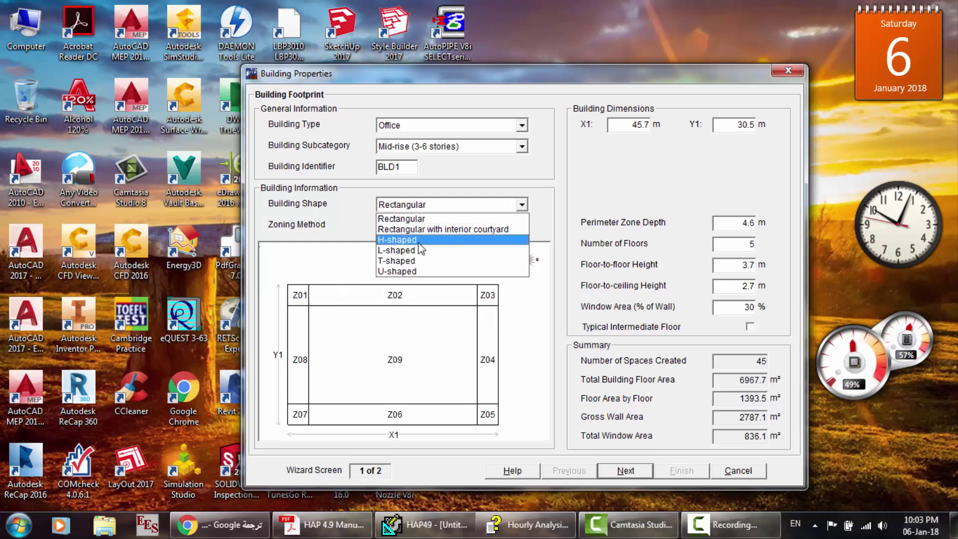
{"action": "left_click", "coordinate": [416, 241]}
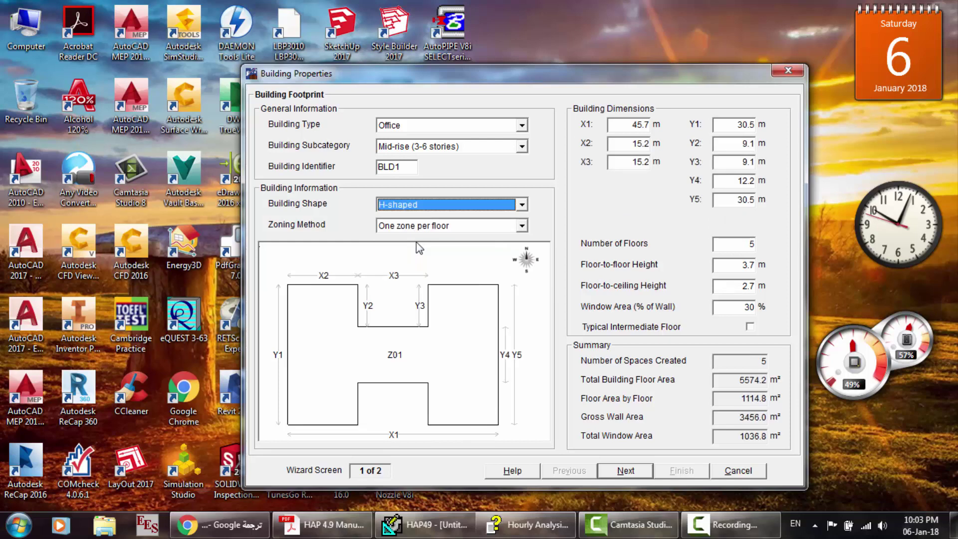
{"action": "left_click", "coordinate": [485, 226]}
{"action": "left_click", "coordinate": [448, 249]}
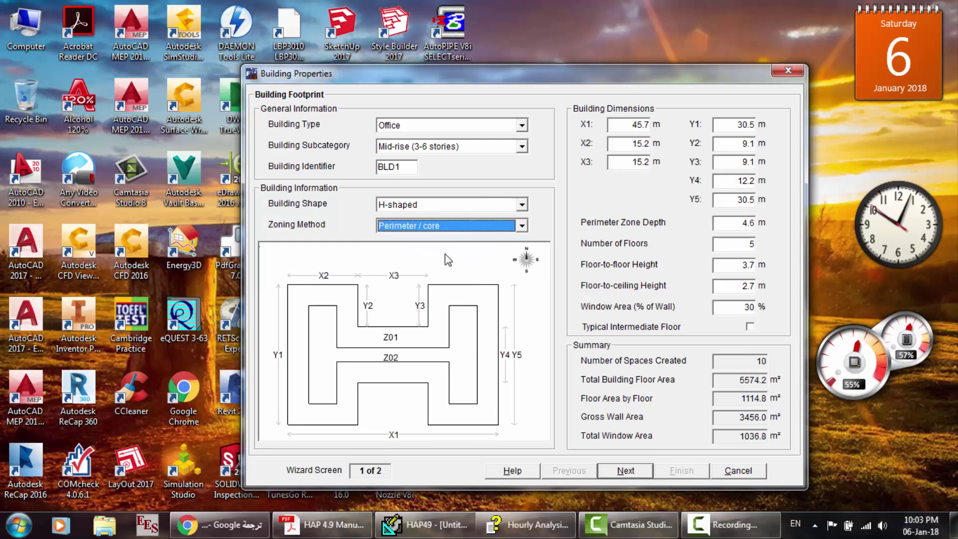
{"action": "key", "text": "Down"}
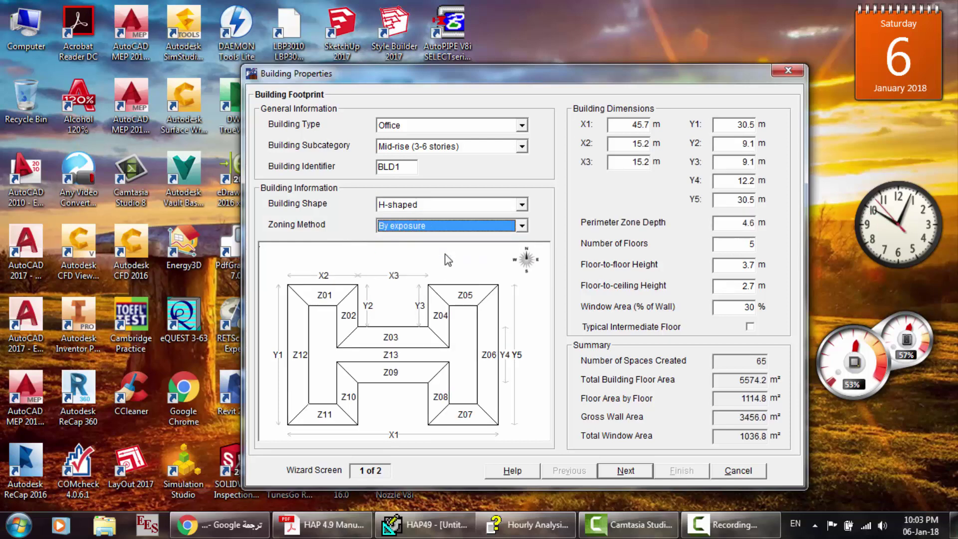
{"action": "key", "text": "Down"}
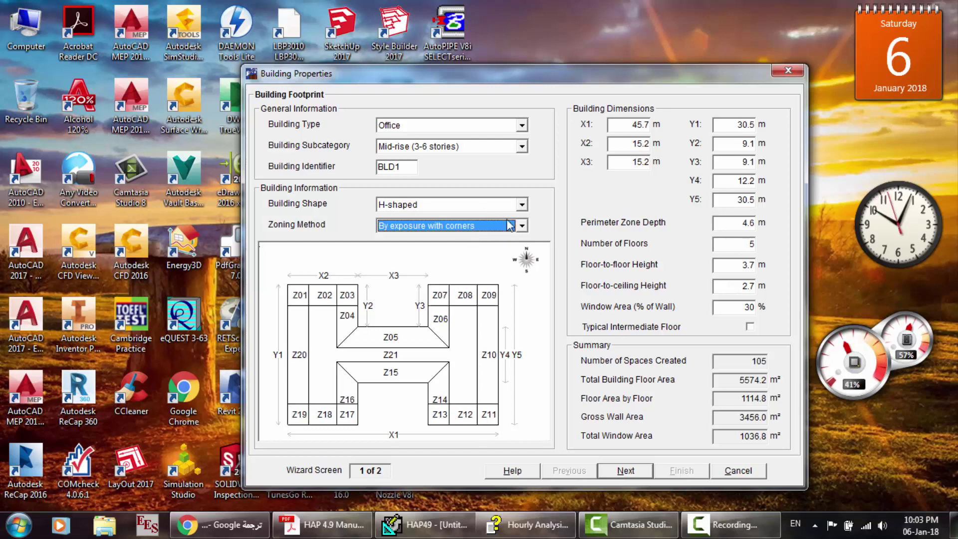
- Try the T-shaped building with By exposure with corners zoning, and switch back to the H-shaped building
{"action": "left_click", "coordinate": [508, 210]}
{"action": "left_click", "coordinate": [423, 263]}
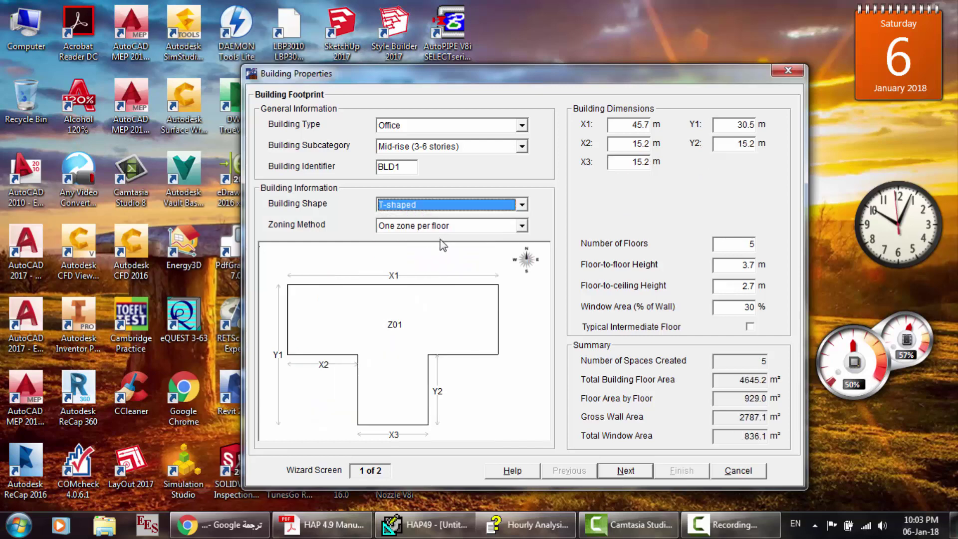
{"action": "left_click", "coordinate": [444, 227]}
{"action": "left_click", "coordinate": [438, 272]}
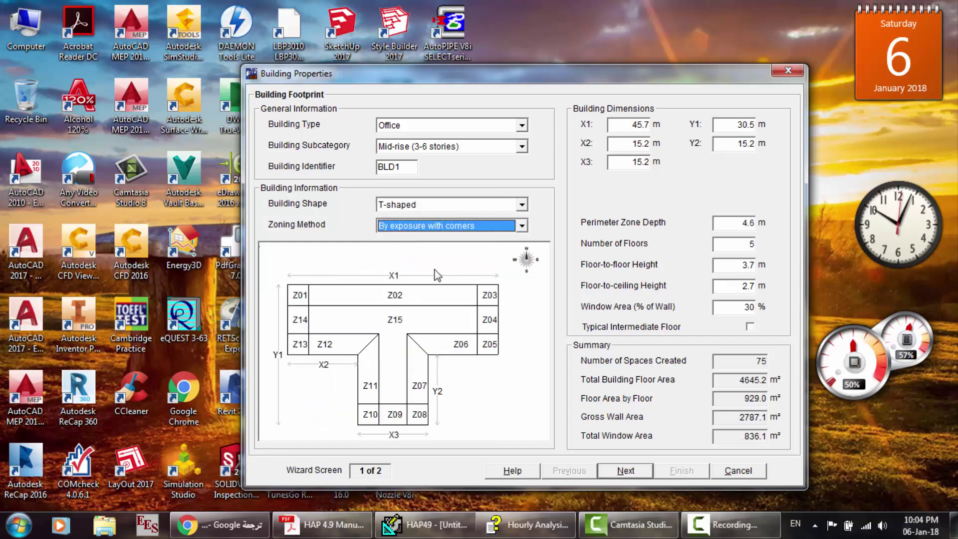
{"action": "left_click", "coordinate": [494, 207]}
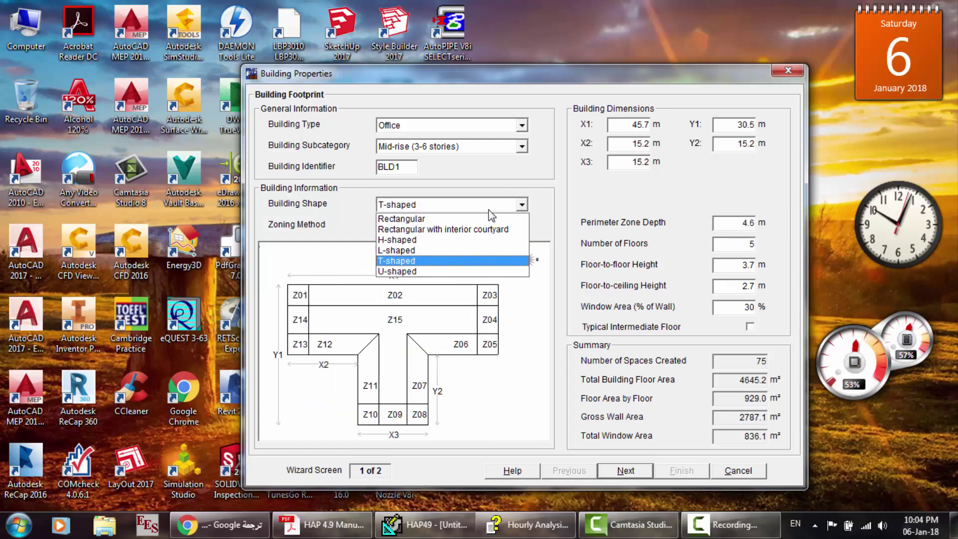
{"action": "left_click", "coordinate": [438, 241]}
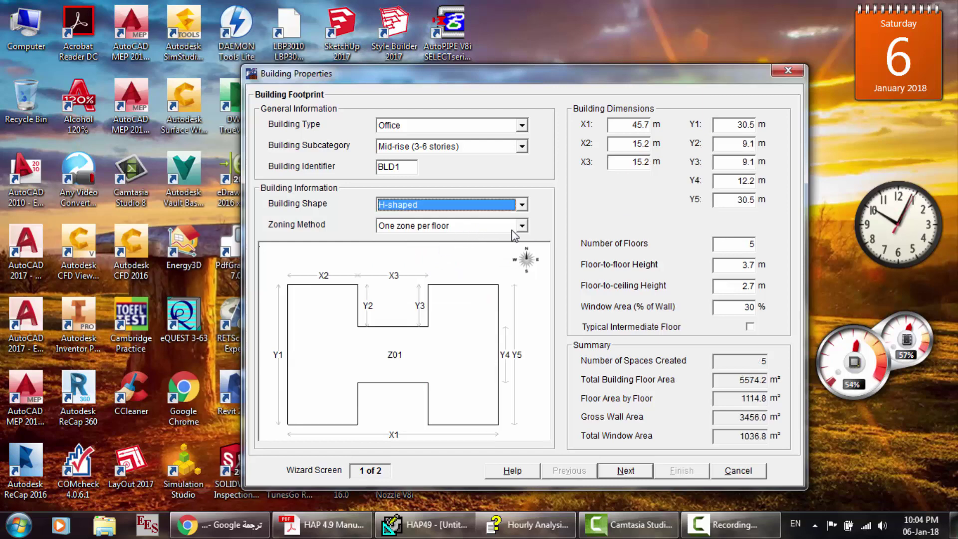
- Set the building shape to Rectangular and the zoning method to By exposure, after trying By exposure with corners
{"action": "left_click", "coordinate": [484, 210]}
{"action": "left_click", "coordinate": [434, 214]}
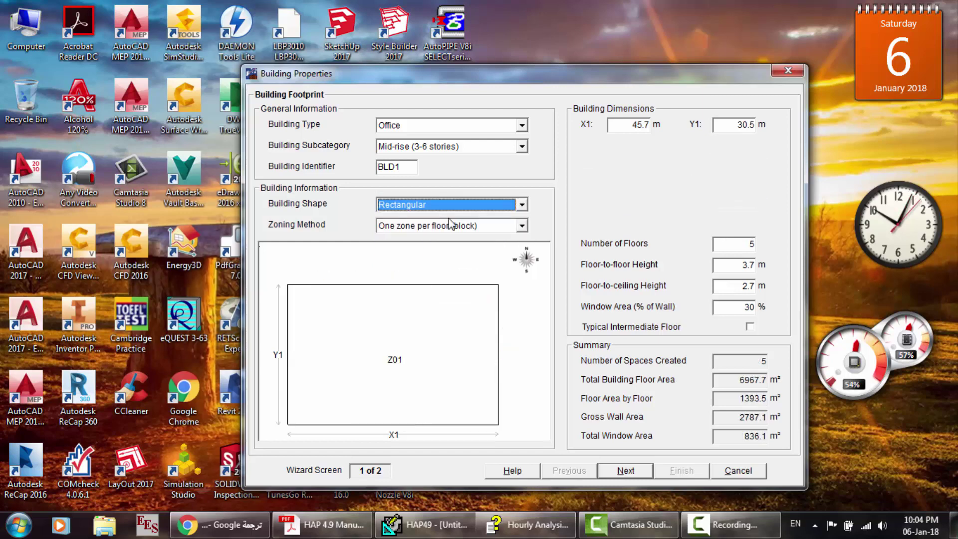
{"action": "left_click", "coordinate": [485, 226]}
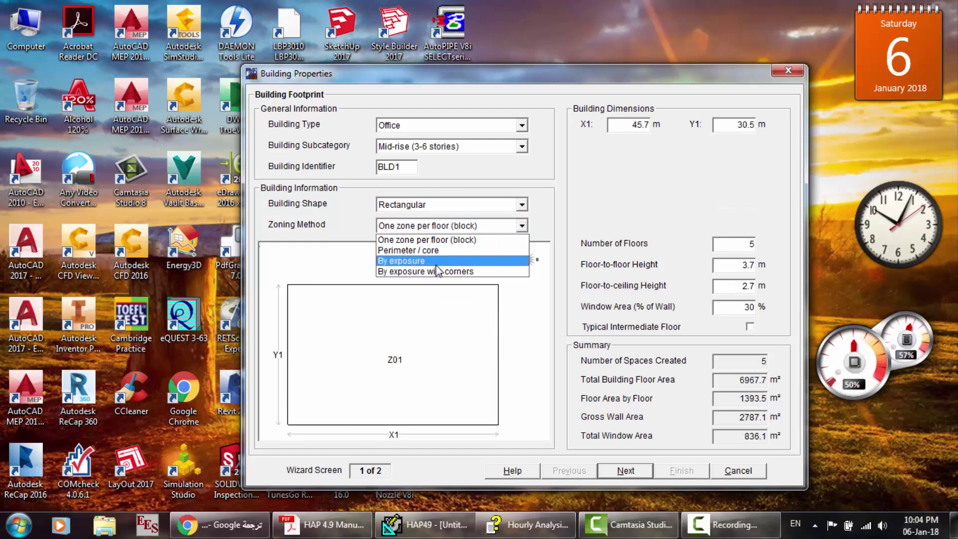
{"action": "left_click", "coordinate": [432, 271]}
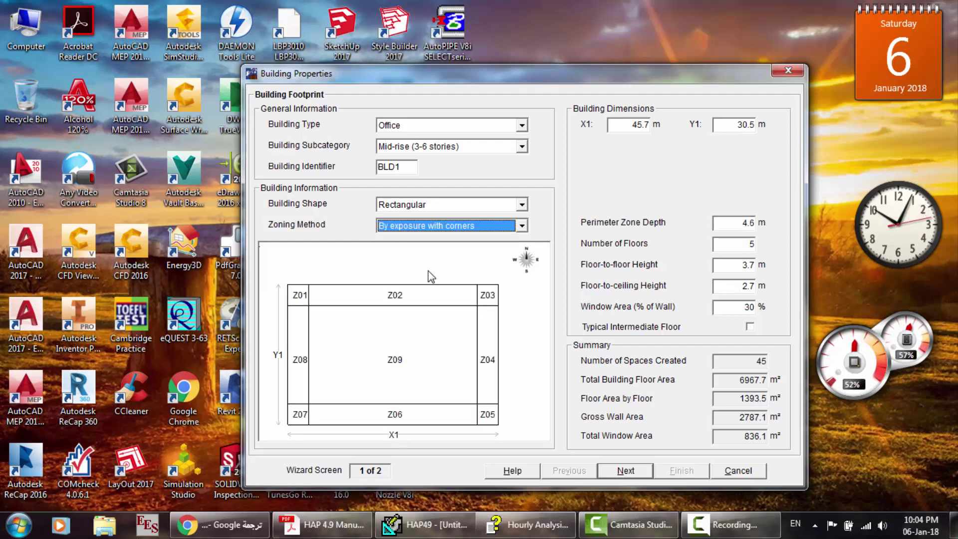
{"action": "left_click", "coordinate": [521, 226]}
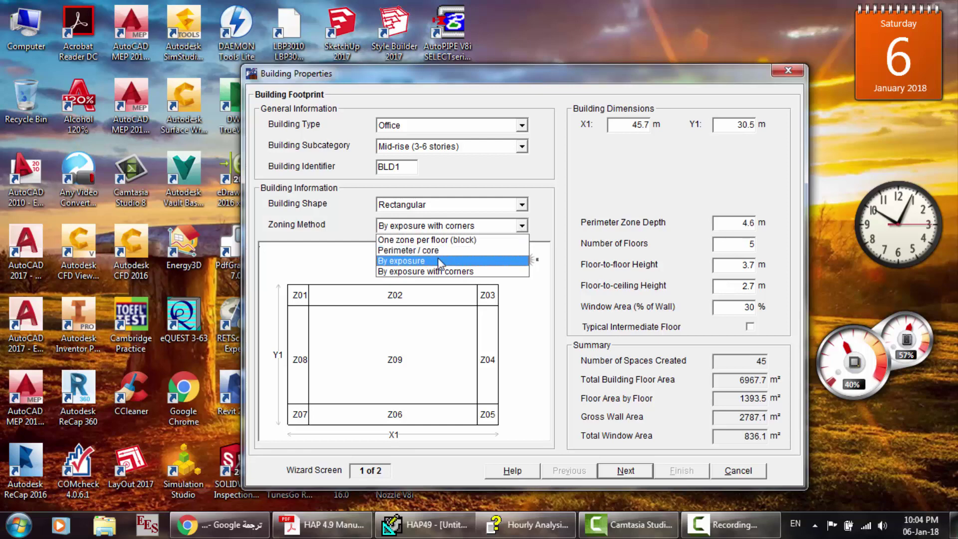
{"action": "left_click", "coordinate": [439, 261]}
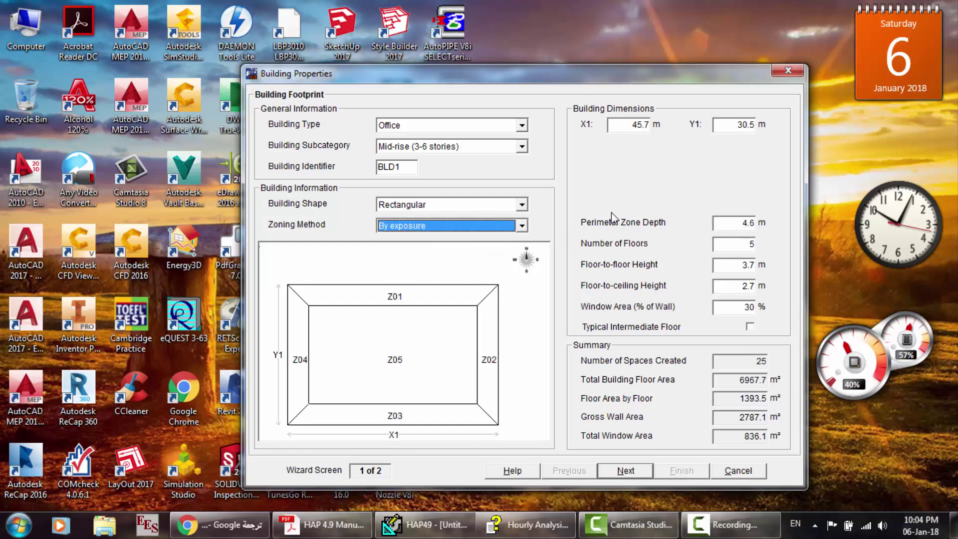
- Try rotating the building orientation with the footprint compass so that North points down
{"action": "left_click", "coordinate": [620, 126]}
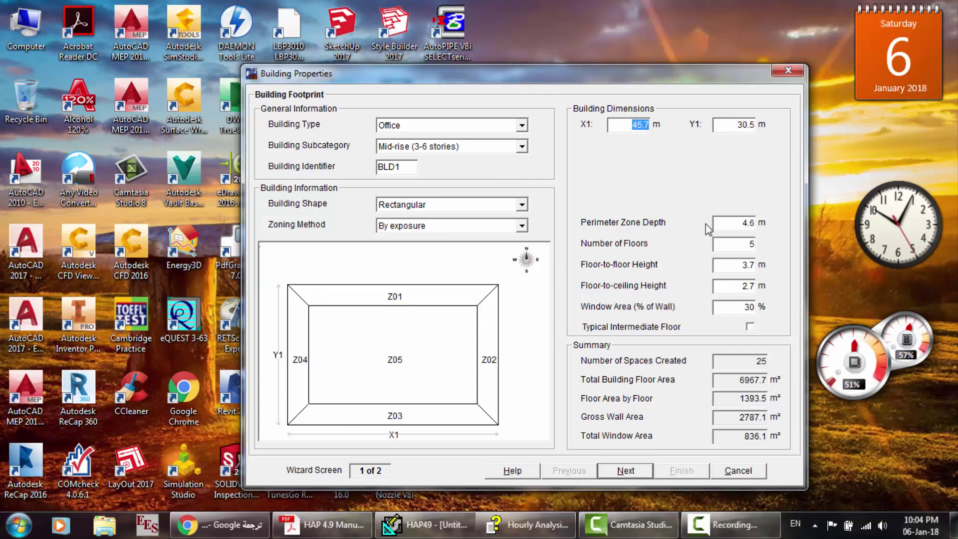
{"action": "left_click", "coordinate": [723, 223]}
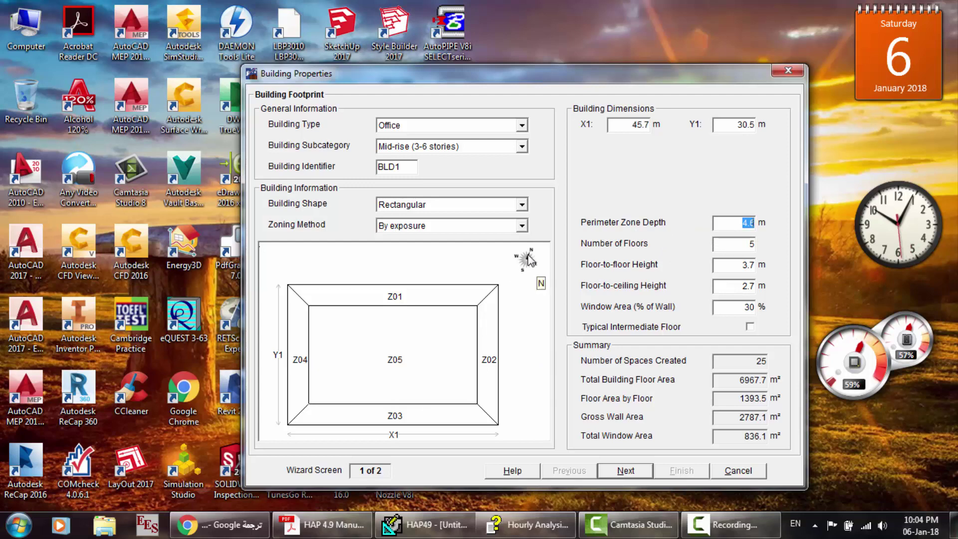
{"action": "left_click_drag", "start_coordinate": [528, 259], "coordinate": [530, 273]}
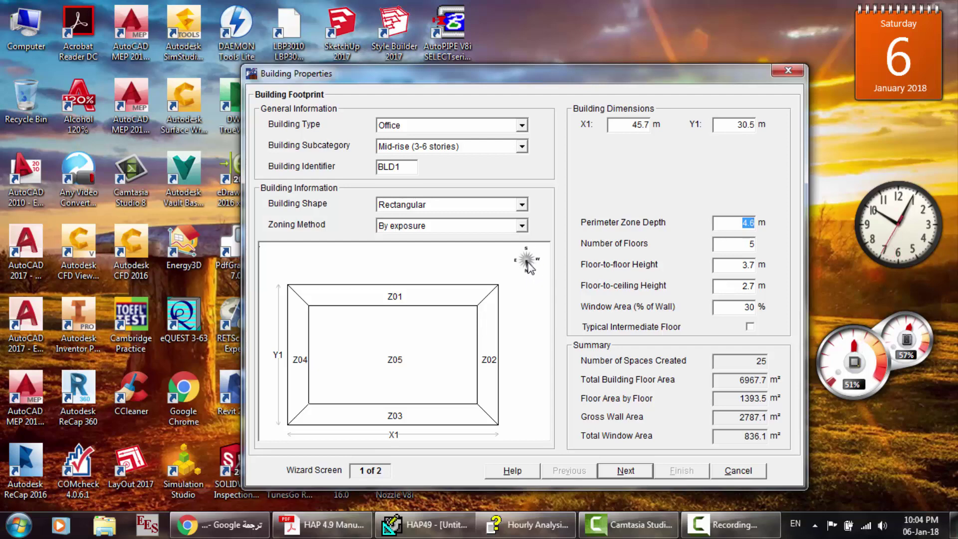
- Open the help topic for the Building Footprint screen and read its building information and building dimensions sections
{"action": "key", "text": "F1"}
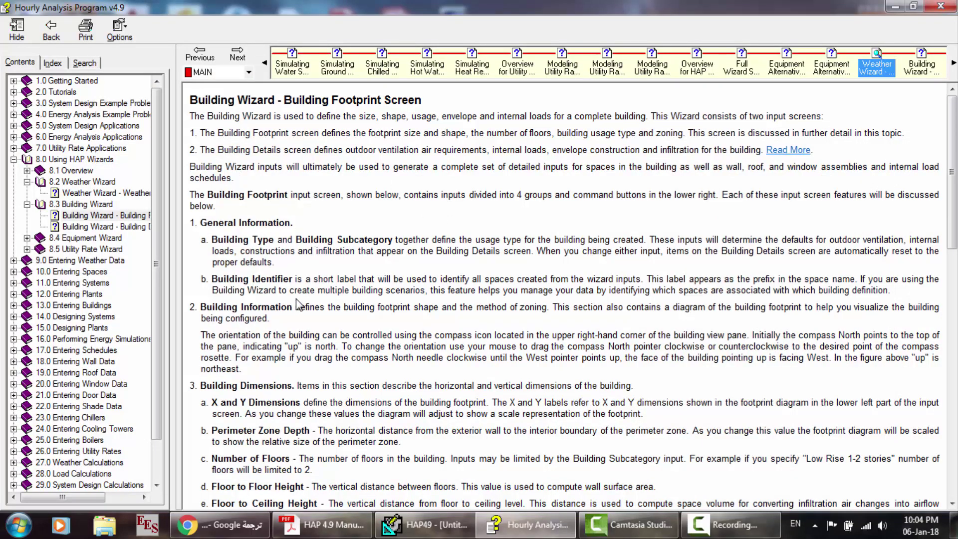
{"action": "scroll", "coordinate": [298, 305], "scroll_direction": "down", "scroll_amount": 3}
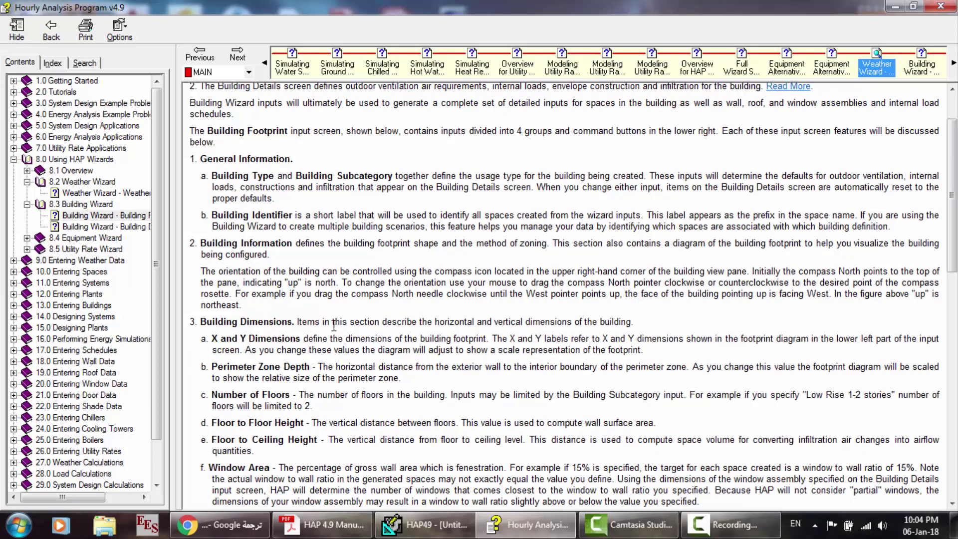
{"action": "scroll", "coordinate": [345, 325], "scroll_direction": "down", "scroll_amount": 4}
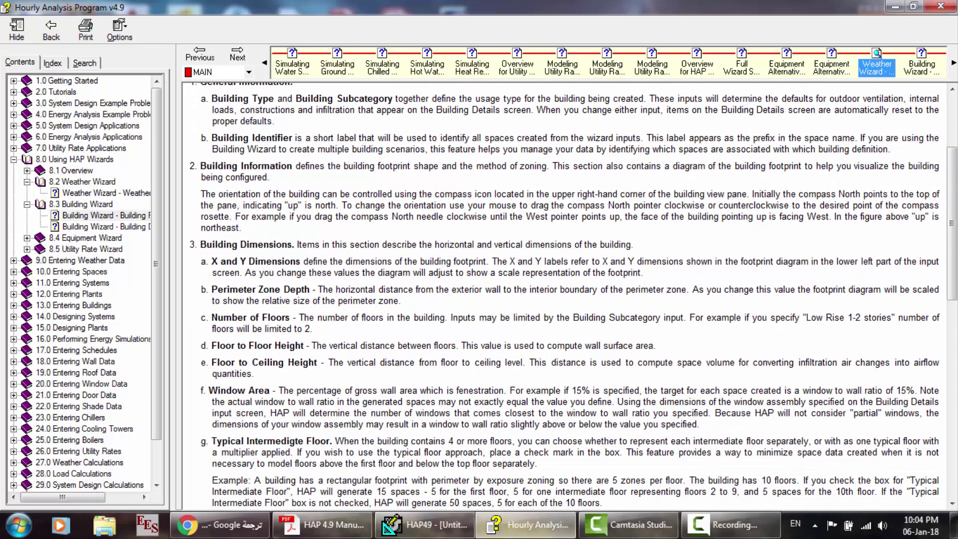
- Return to the Building Properties dialog and rotate the footprint compass so that North points up
{"action": "left_click", "coordinate": [424, 524]}
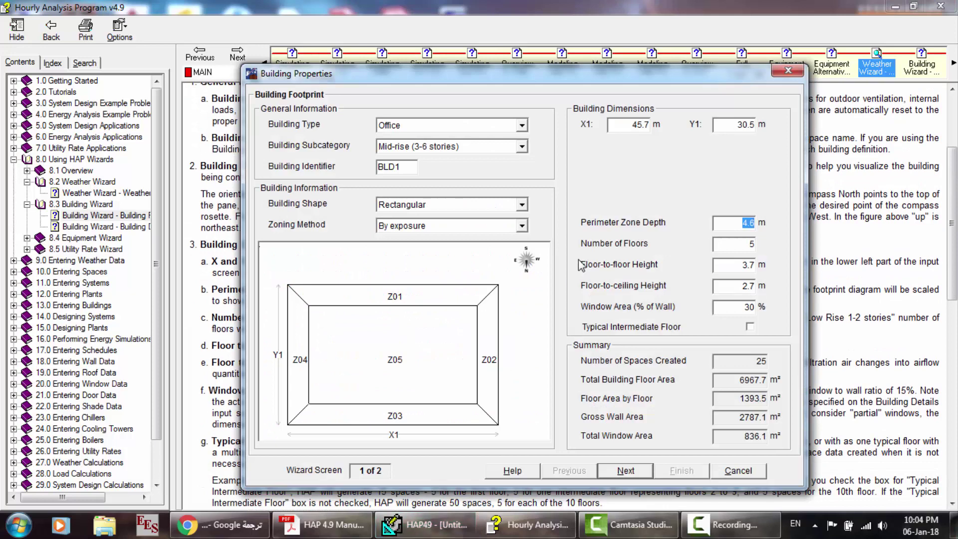
{"action": "mouse_move", "coordinate": [521, 270]}
{"action": "left_mouse_down"}
{"action": "mouse_move", "coordinate": [535, 264]}
{"action": "mouse_move", "coordinate": [526, 254]}
{"action": "left_mouse_up"}
{"action": "left_click", "coordinate": [729, 220]}
- Read the Perimeter Zone Depth description in the Building Footprint help topic and return to the Building Properties dialog
{"action": "left_click", "coordinate": [863, 249]}
{"action": "scroll", "coordinate": [424, 293], "scroll_direction": "down", "scroll_amount": 3}
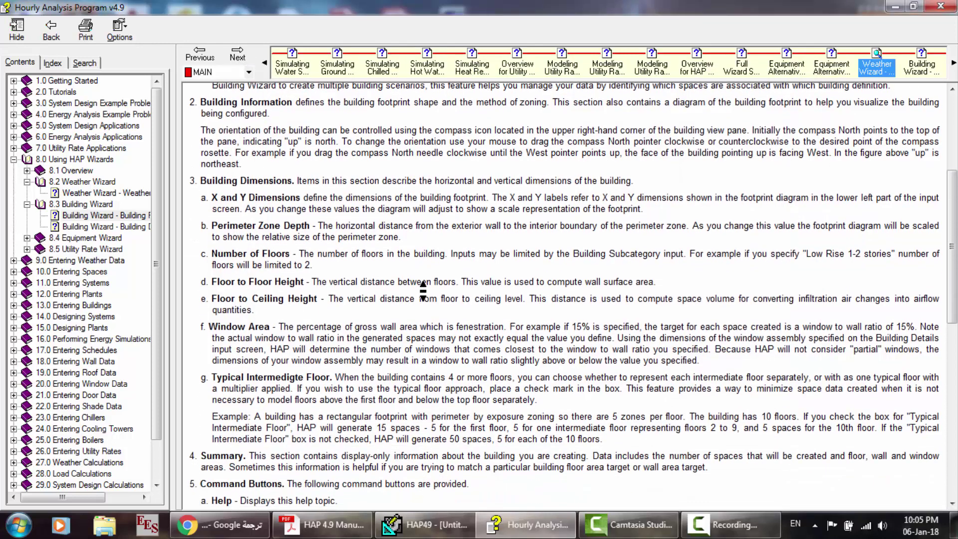
{"action": "scroll", "coordinate": [424, 292], "scroll_direction": "up", "scroll_amount": 4}
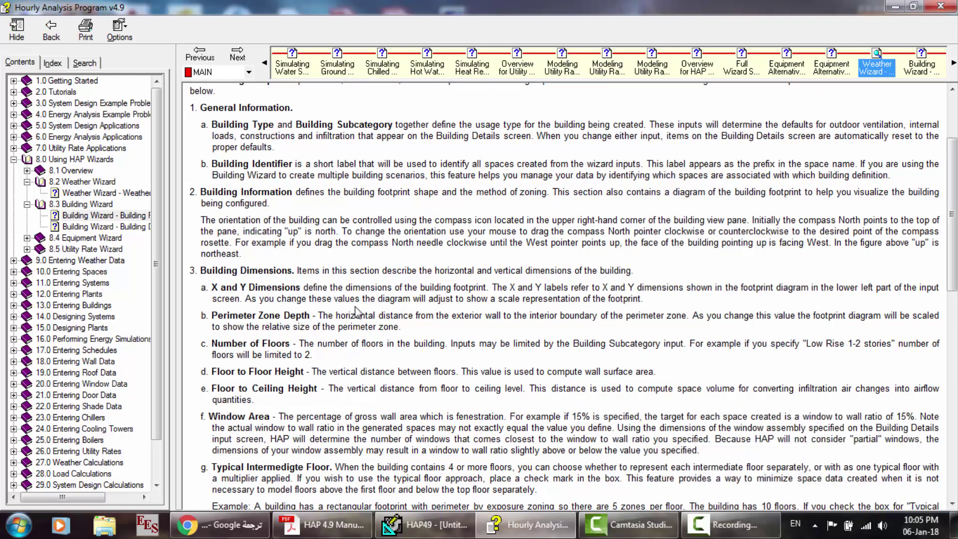
{"action": "left_click_drag", "start_coordinate": [318, 315], "coordinate": [408, 331]}
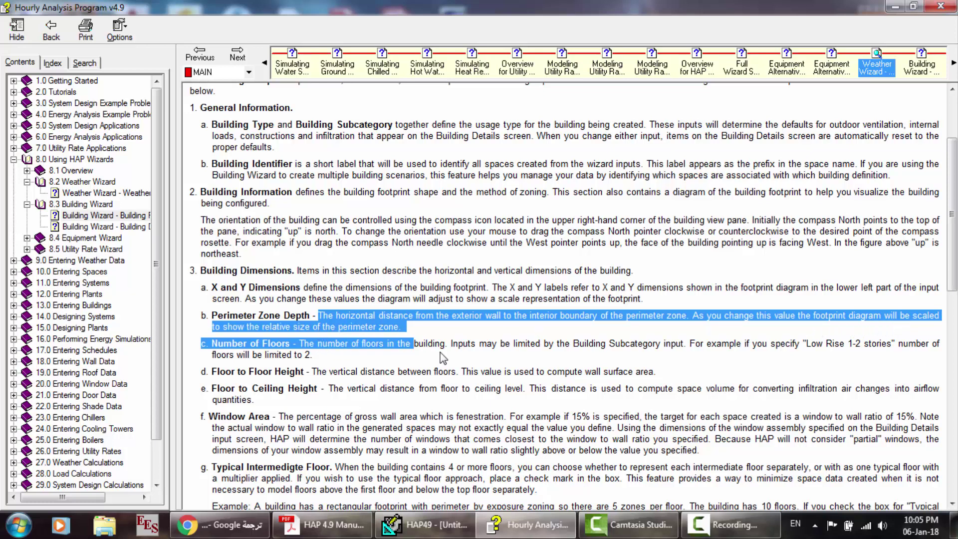
{"action": "left_click", "coordinate": [424, 523]}
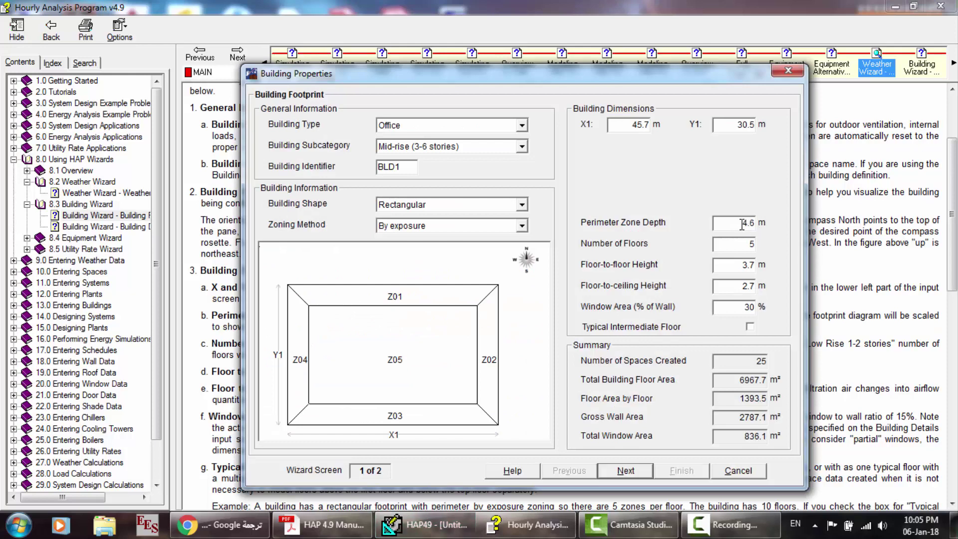
- Try perimeter zone depths of 6, 1, 1.5 and 3.0 m for the building footprint
{"action": "left_click_drag", "start_coordinate": [735, 222], "coordinate": [766, 223]}
{"action": "type", "text": "6"}
{"action": "double_click", "coordinate": [747, 243]}
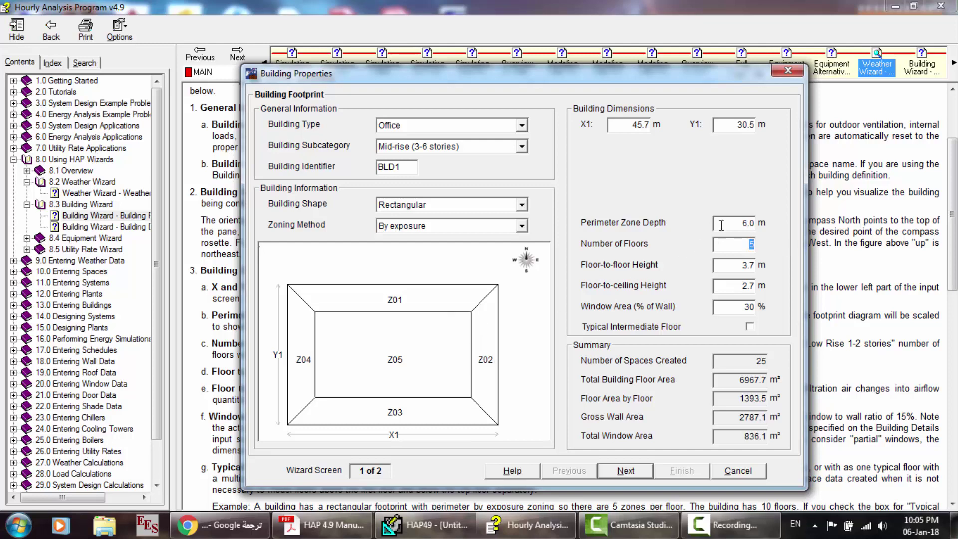
{"action": "left_click_drag", "start_coordinate": [722, 226], "coordinate": [761, 222]}
{"action": "type", "text": "1"}
{"action": "left_click", "coordinate": [743, 245]}
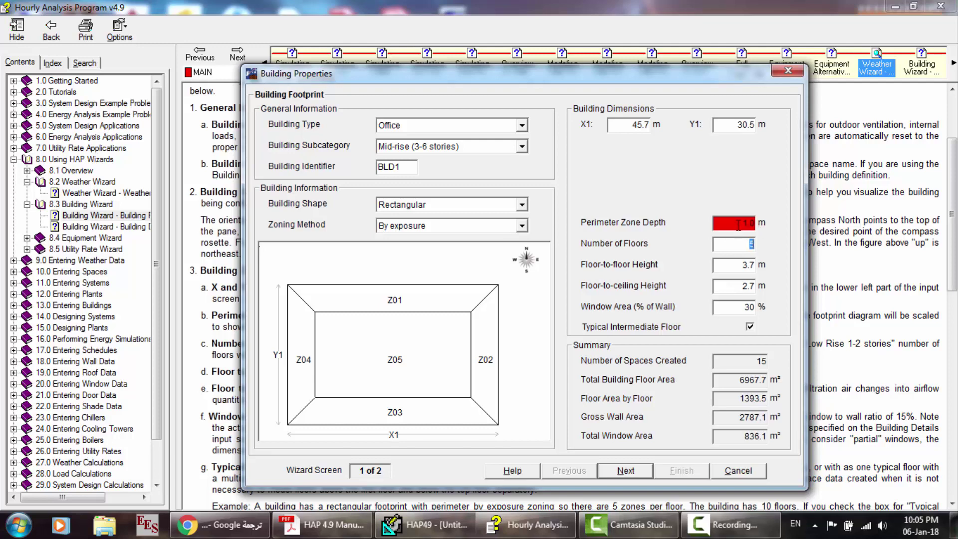
{"action": "left_click", "coordinate": [739, 223]}
{"action": "type", "text": "1.5"}
{"action": "left_click", "coordinate": [742, 247]}
{"action": "double_click", "coordinate": [743, 223]}
{"action": "key", "text": "BackSpace"}
{"action": "type", "text": "3.0"}
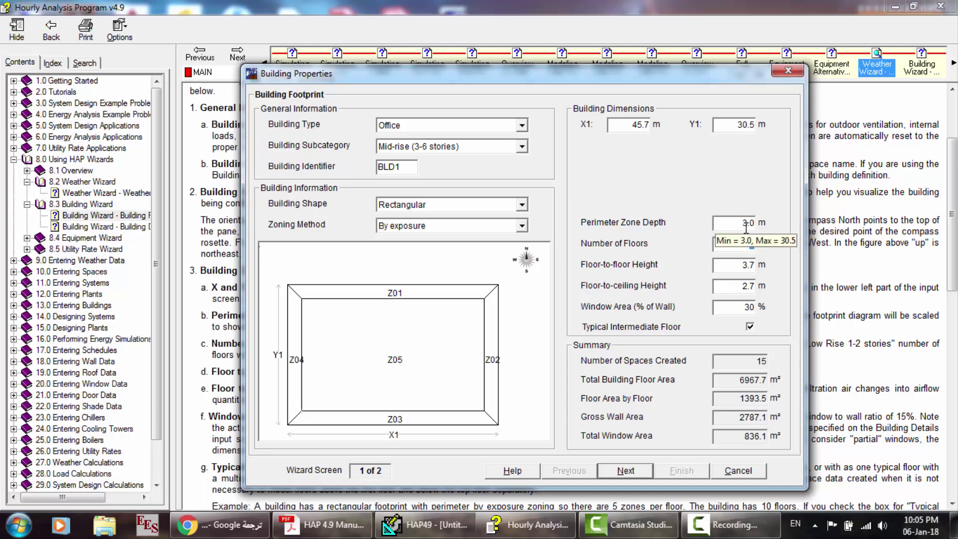
- Set the perimeter zone depth to 5 m
{"action": "double_click", "coordinate": [746, 224]}
{"action": "type", "text": "5"}
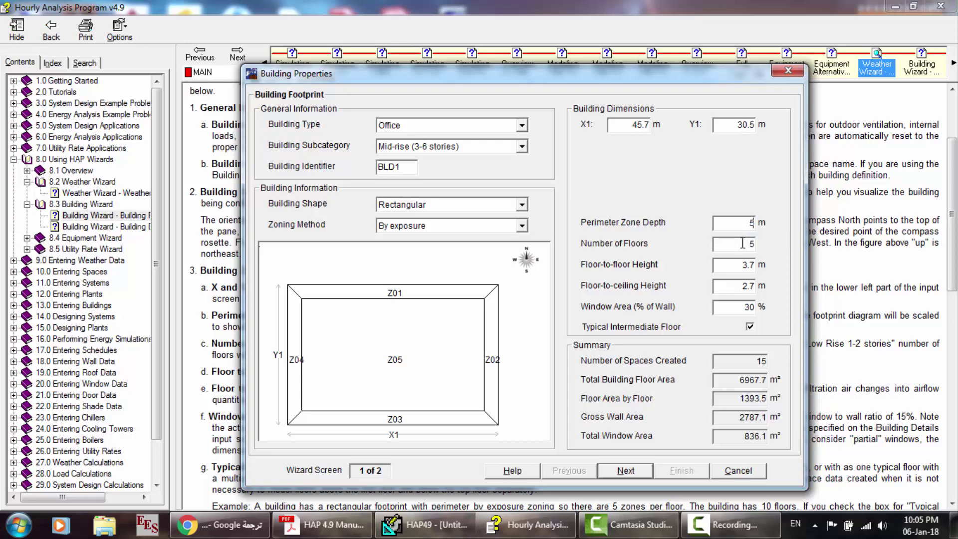
{"action": "double_click", "coordinate": [743, 243]}
{"action": "double_click", "coordinate": [740, 225]}
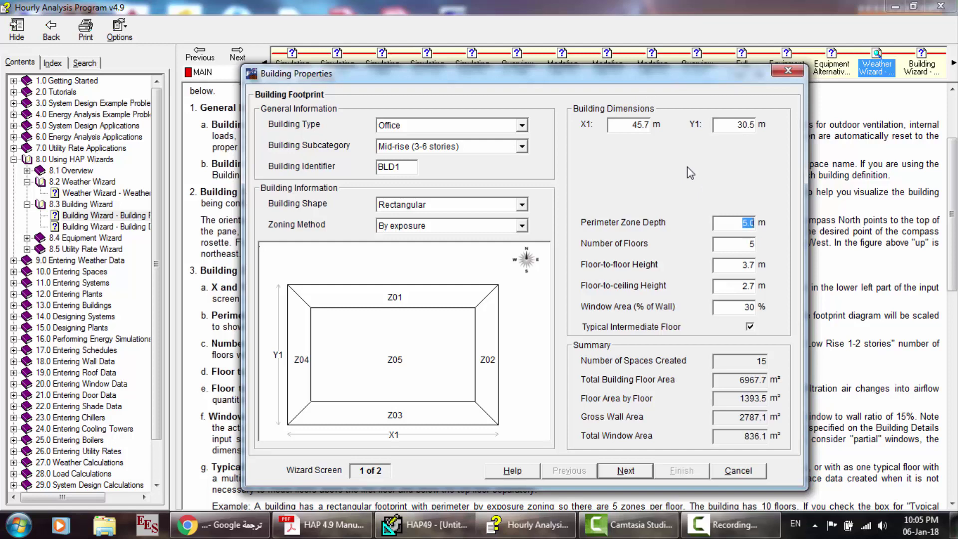
- Check the allowed range for the number of floors and read its description in the help topic
{"action": "double_click", "coordinate": [729, 246]}
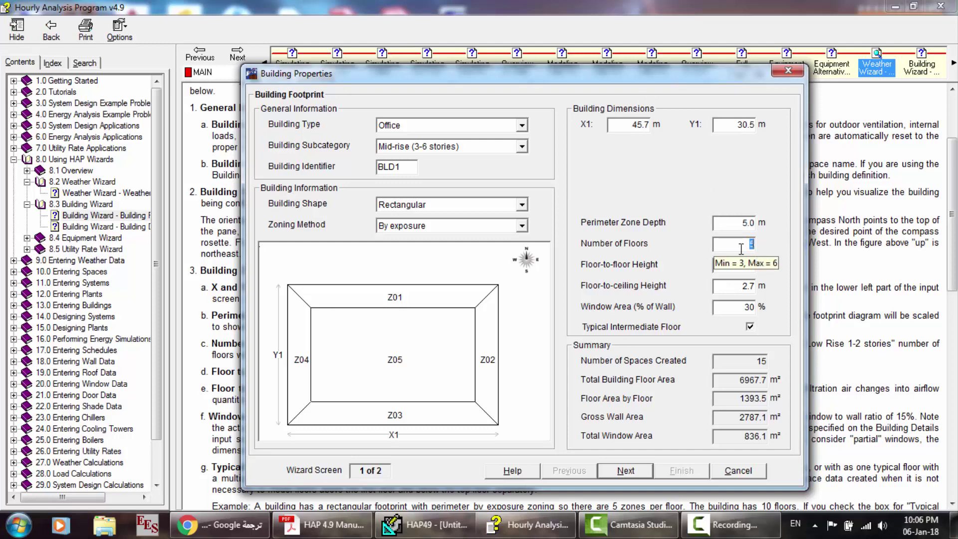
{"action": "left_click", "coordinate": [859, 272]}
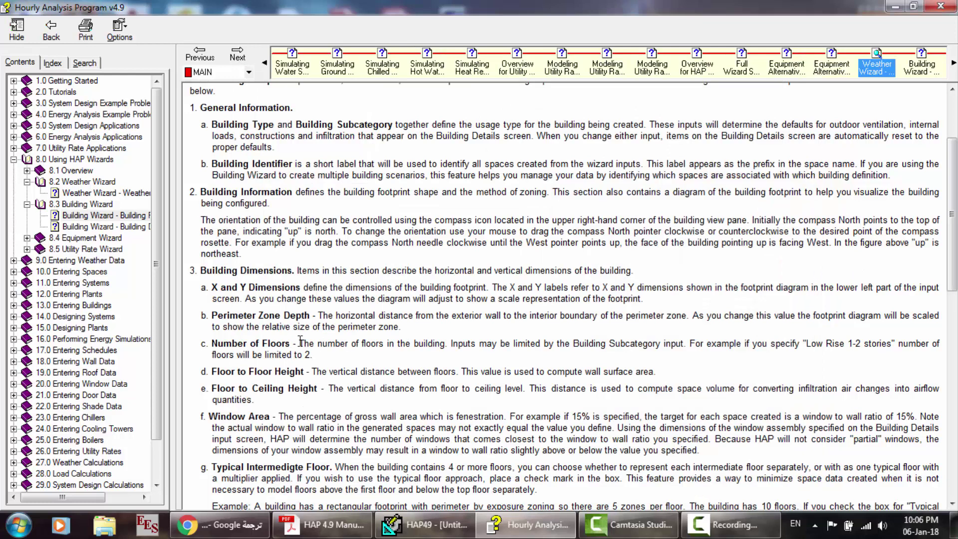
{"action": "left_click_drag", "start_coordinate": [299, 343], "coordinate": [351, 358]}
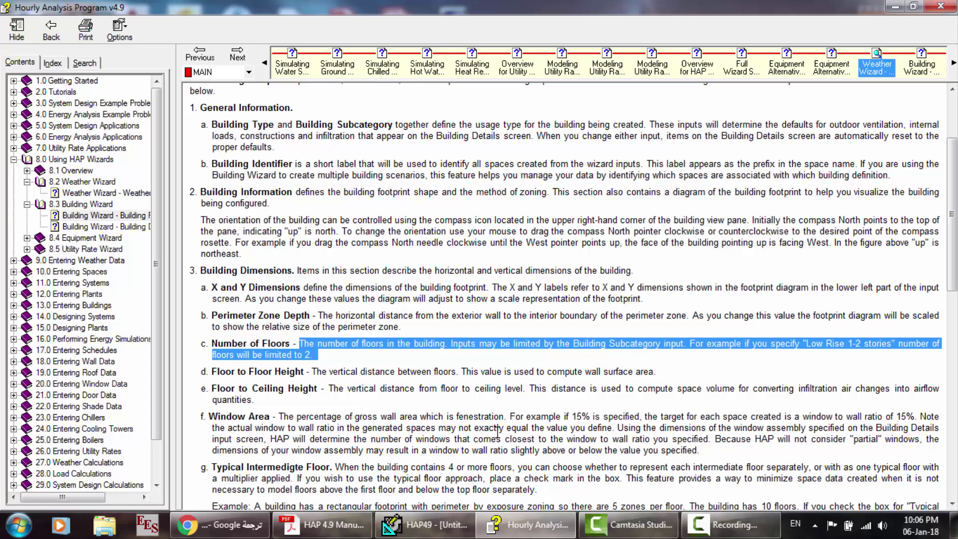
{"action": "left_click", "coordinate": [424, 524]}
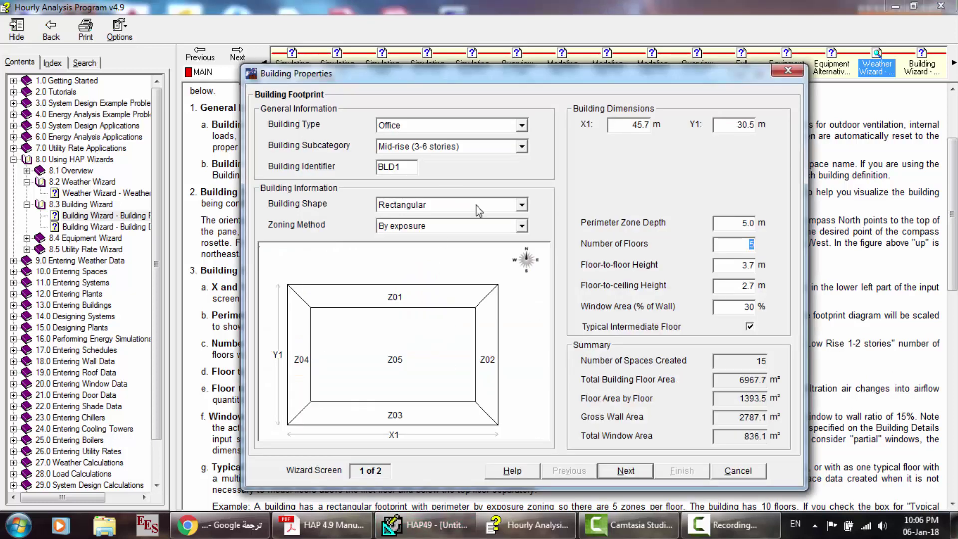
- Change the building subcategory to Low-rise (1-2 stories) and set the number of floors to 2
{"action": "left_click", "coordinate": [473, 148]}
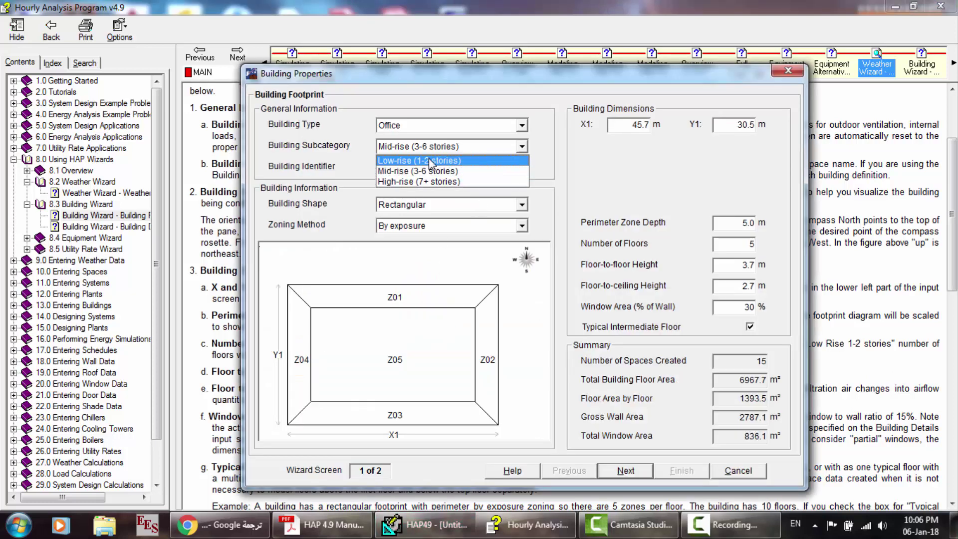
{"action": "left_click", "coordinate": [432, 159]}
{"action": "double_click", "coordinate": [728, 245]}
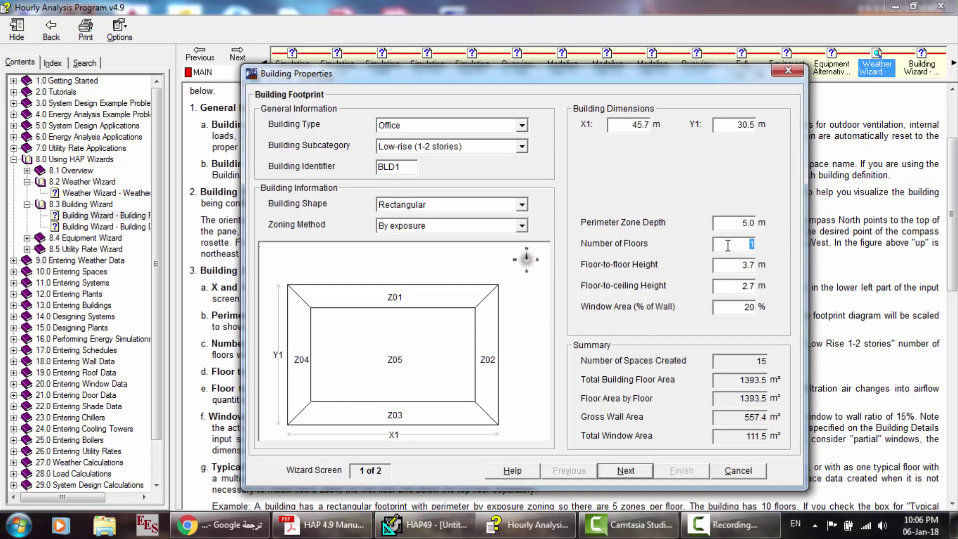
{"action": "double_click", "coordinate": [745, 265]}
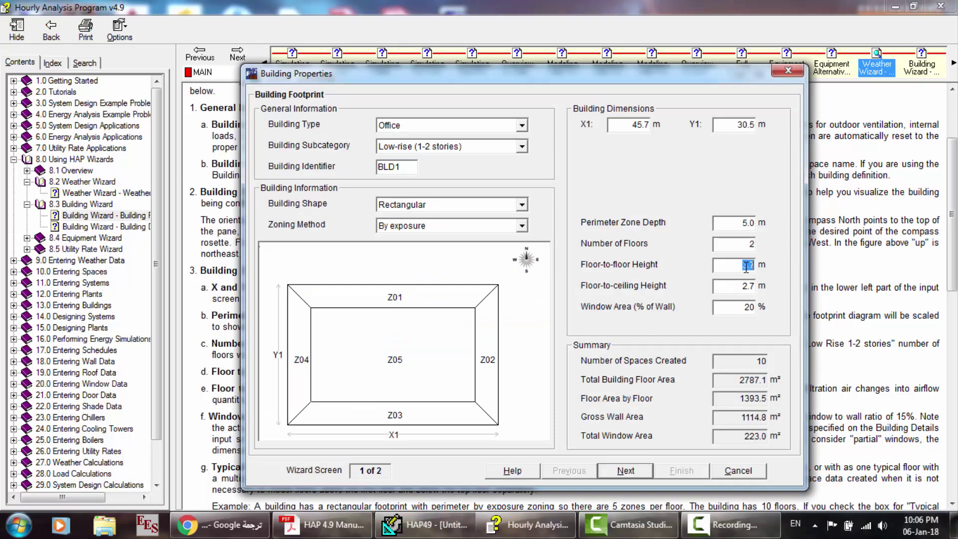
- Read the Floor to Floor Height and Floor to Ceiling Height descriptions in the help topic, and return to the Building Properties dialog
{"action": "left_click", "coordinate": [830, 301]}
{"action": "left_click_drag", "start_coordinate": [309, 371], "coordinate": [691, 364]}
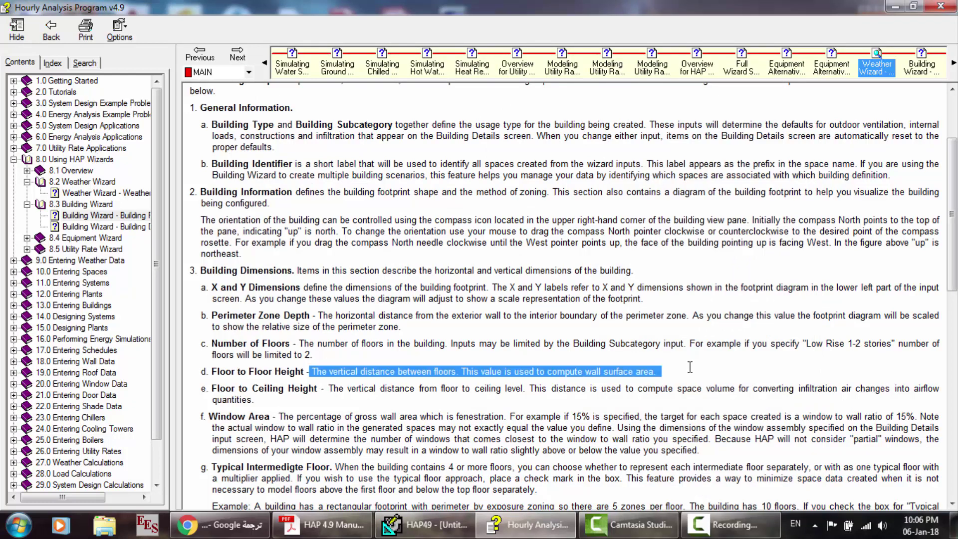
{"action": "middle_click", "coordinate": [615, 384]}
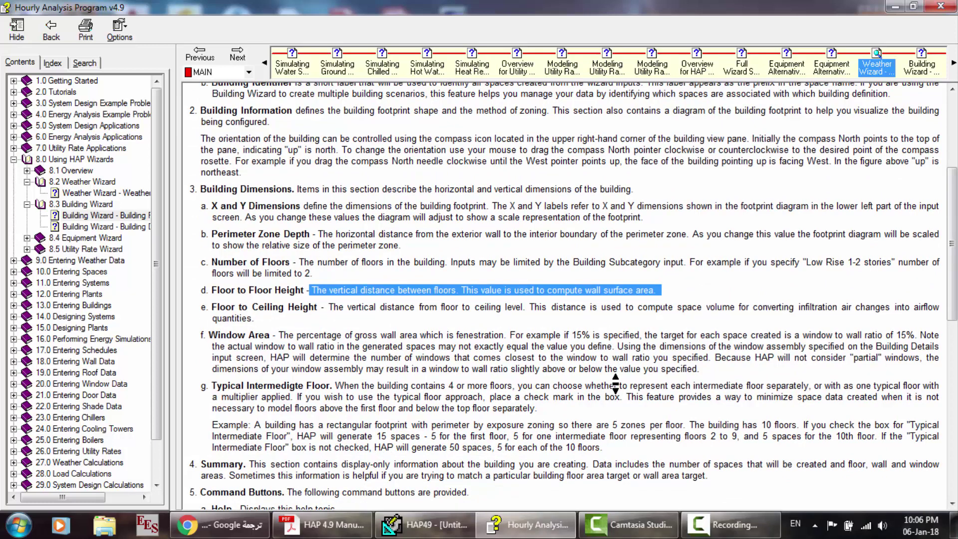
{"action": "middle_click", "coordinate": [615, 384]}
{"action": "left_click_drag", "start_coordinate": [333, 307], "coordinate": [366, 327]}
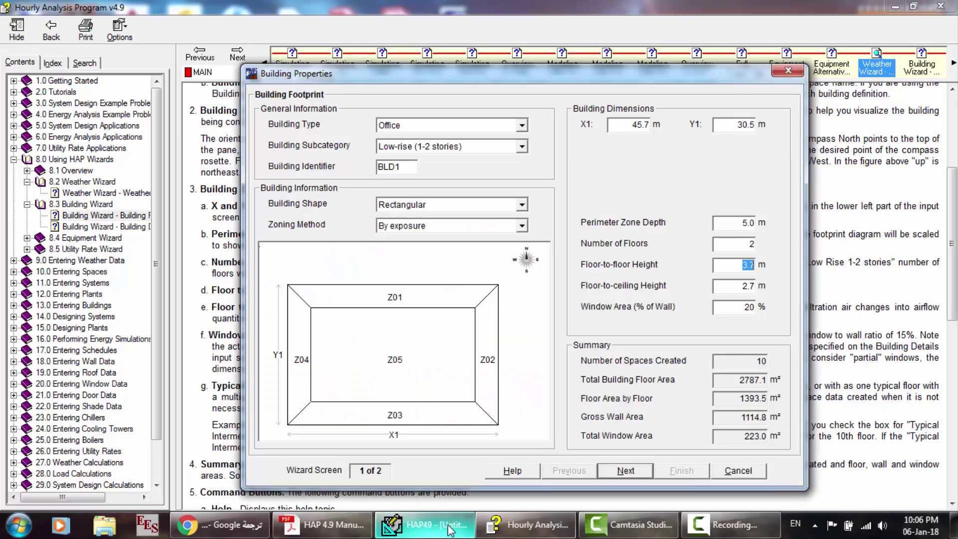
{"action": "left_click", "coordinate": [423, 524]}
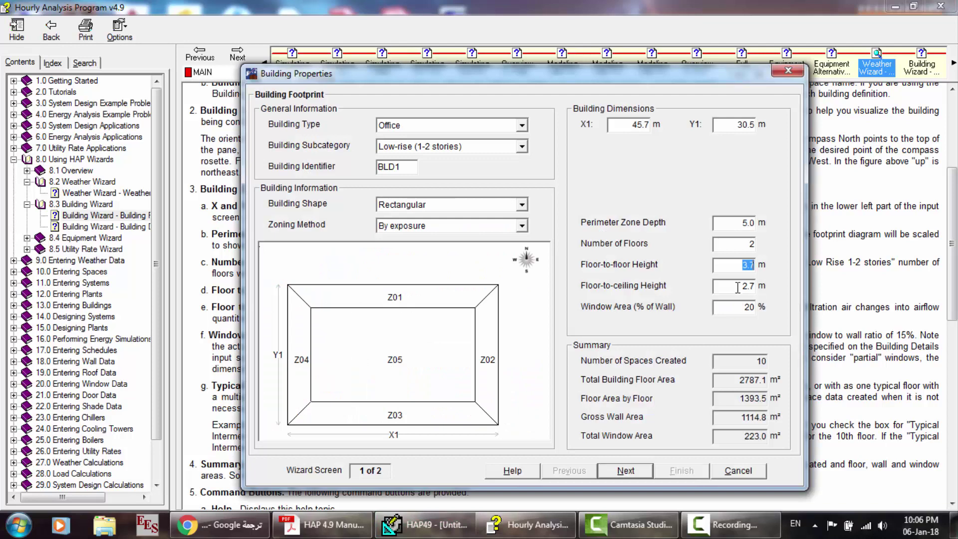
- Review the floor-to-ceiling height and window area fields, and read the Window Area description in the help topic
{"action": "left_click", "coordinate": [739, 287]}
{"action": "left_click", "coordinate": [738, 310]}
{"action": "left_click", "coordinate": [819, 318]}
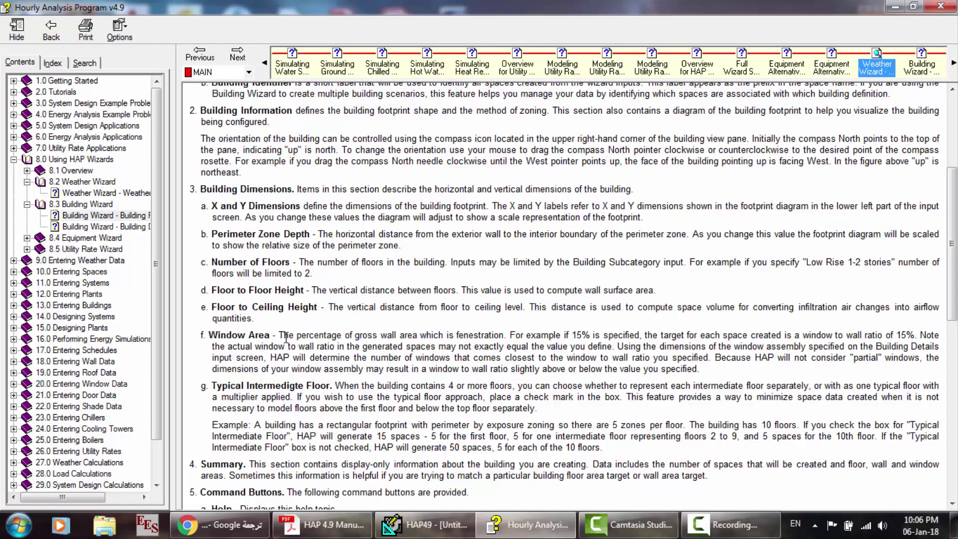
{"action": "left_click_drag", "start_coordinate": [279, 335], "coordinate": [443, 372]}
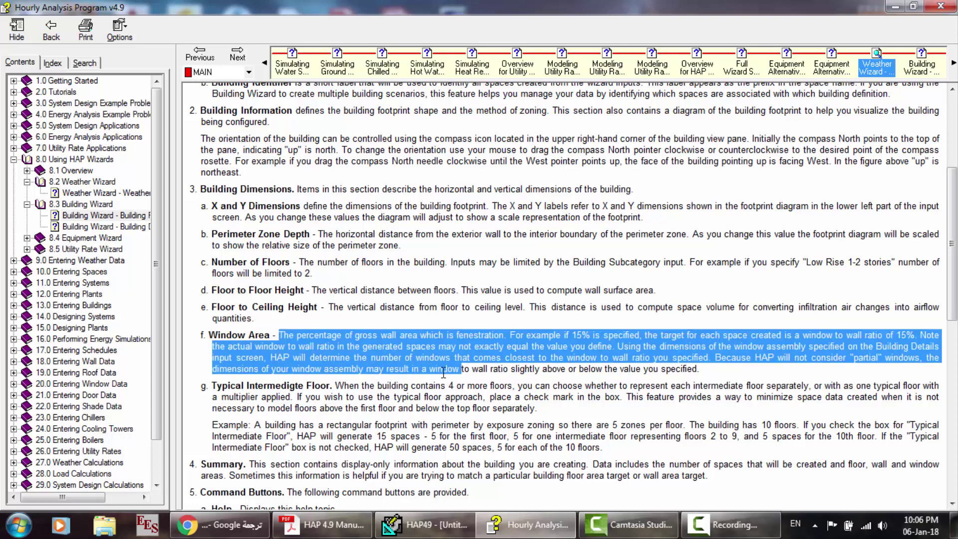
{"action": "scroll", "coordinate": [444, 371], "scroll_direction": "down", "scroll_amount": 2}
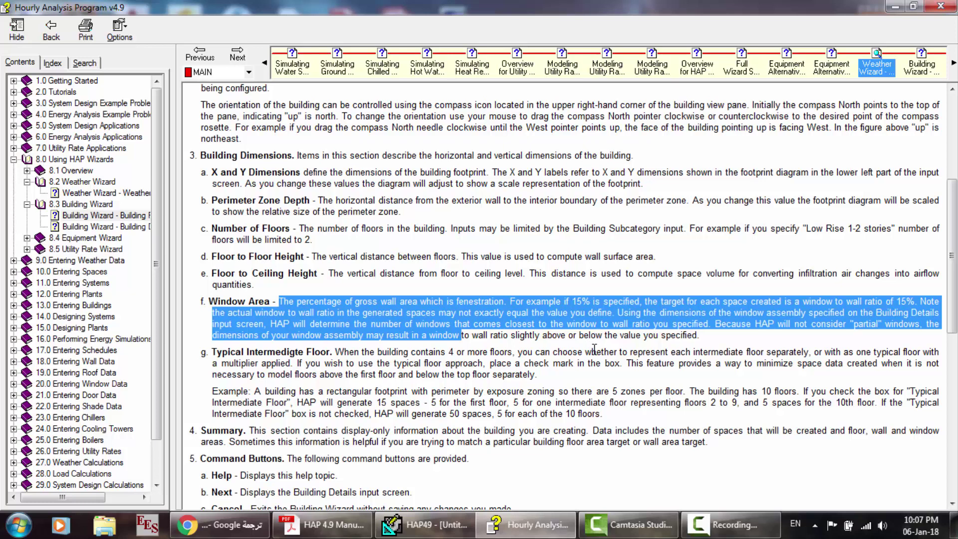
{"action": "left_click", "coordinate": [425, 534]}
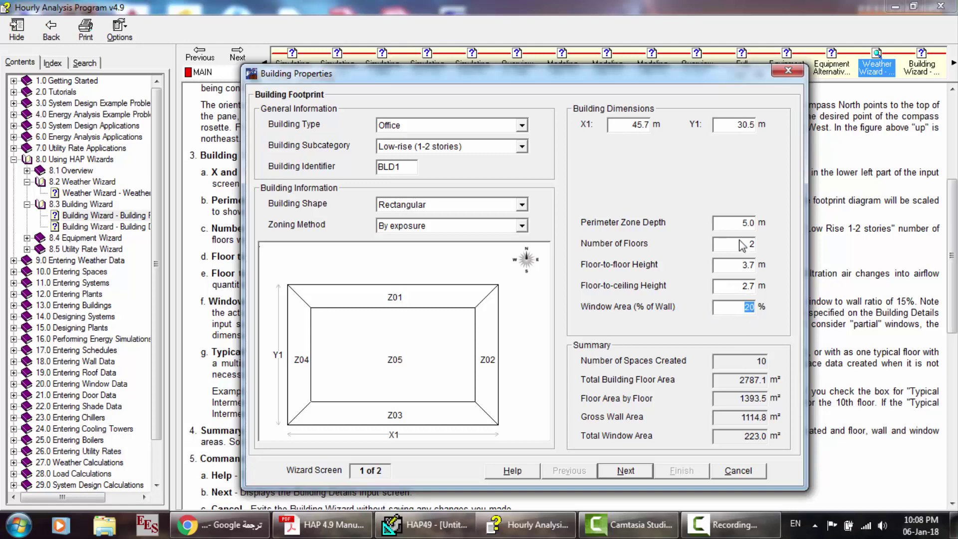
- Try window areas of 15% and 50% of the wall and compare the areas in the building summary
{"action": "double_click", "coordinate": [743, 381]}
{"action": "double_click", "coordinate": [744, 399]}
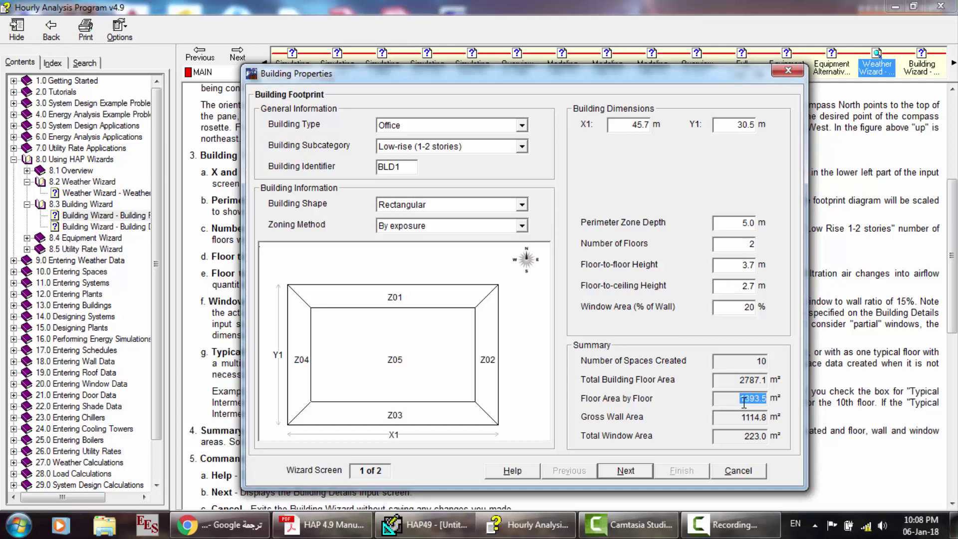
{"action": "double_click", "coordinate": [736, 308]}
{"action": "type", "text": "15"}
{"action": "double_click", "coordinate": [746, 380]}
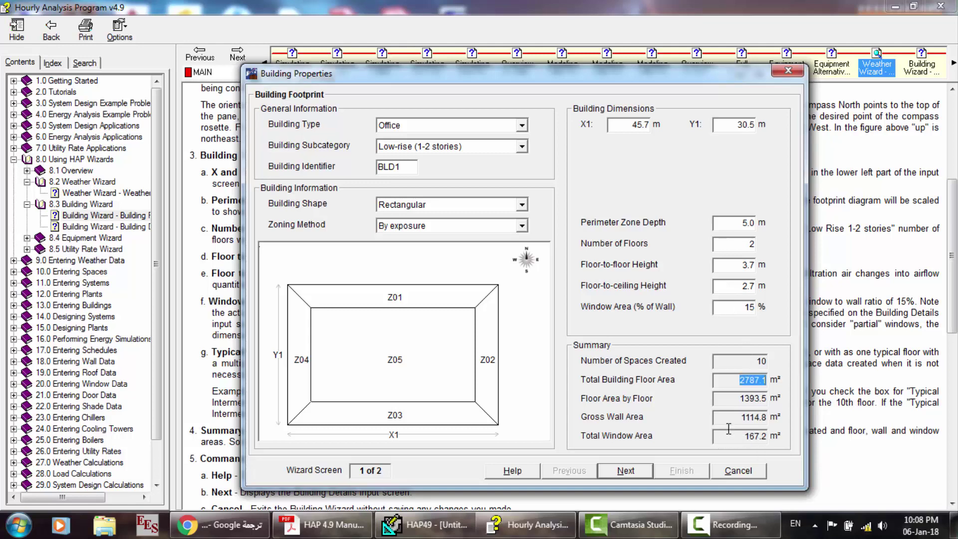
{"action": "double_click", "coordinate": [746, 306]}
{"action": "type", "text": "50"}
{"action": "double_click", "coordinate": [745, 379]}
- Set the window area to 20% of the wall and continue to the Building Details screen
{"action": "double_click", "coordinate": [744, 307]}
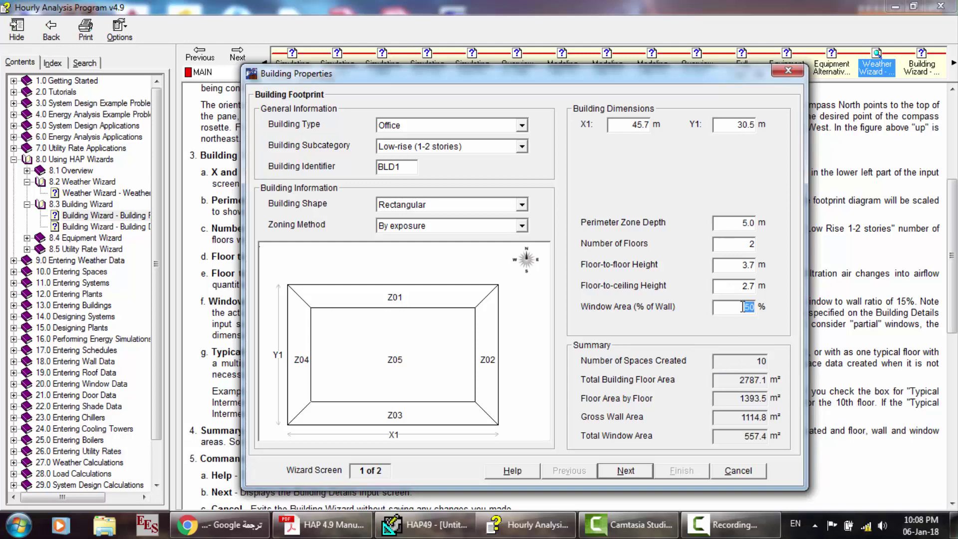
{"action": "type", "text": "20"}
{"action": "left_click", "coordinate": [627, 471]}
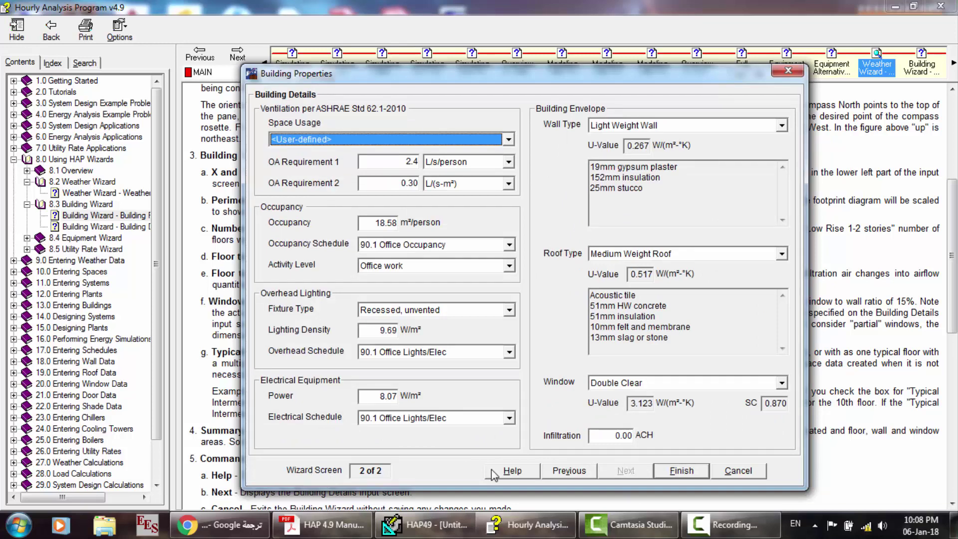
- Return to the Building Footprint screen and try the Rectangular with interior courtyard and H-shaped building shapes
{"action": "left_click", "coordinate": [728, 525]}
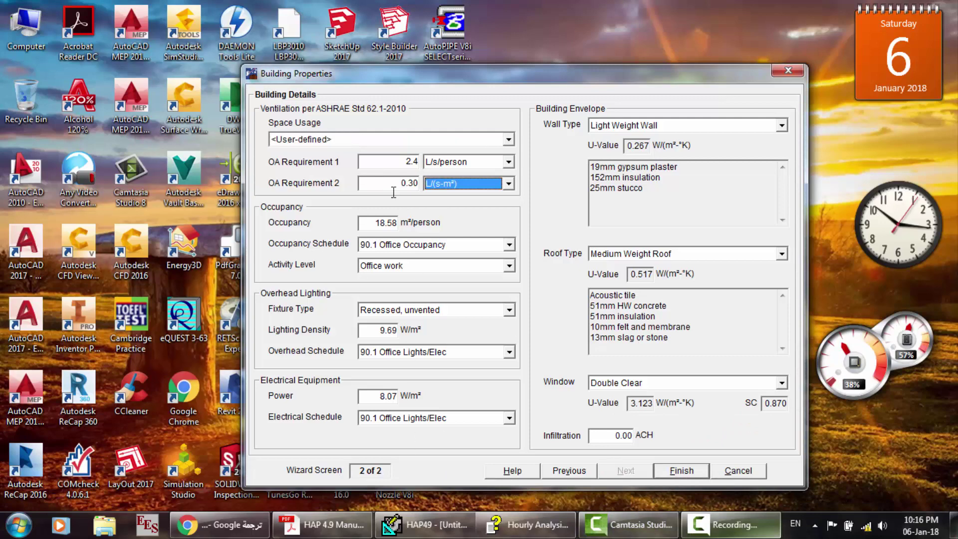
{"action": "left_click", "coordinate": [566, 474]}
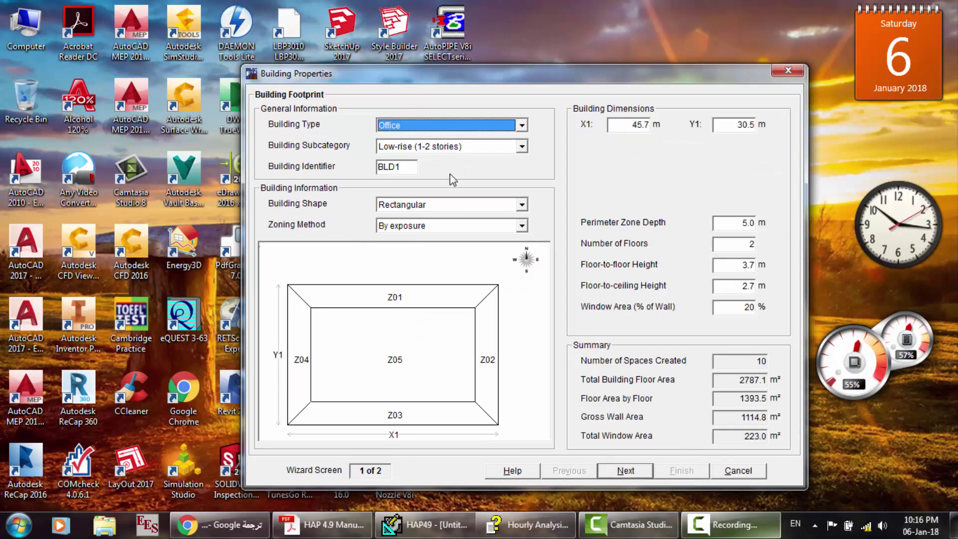
{"action": "left_click", "coordinate": [447, 205]}
{"action": "left_click", "coordinate": [439, 231]}
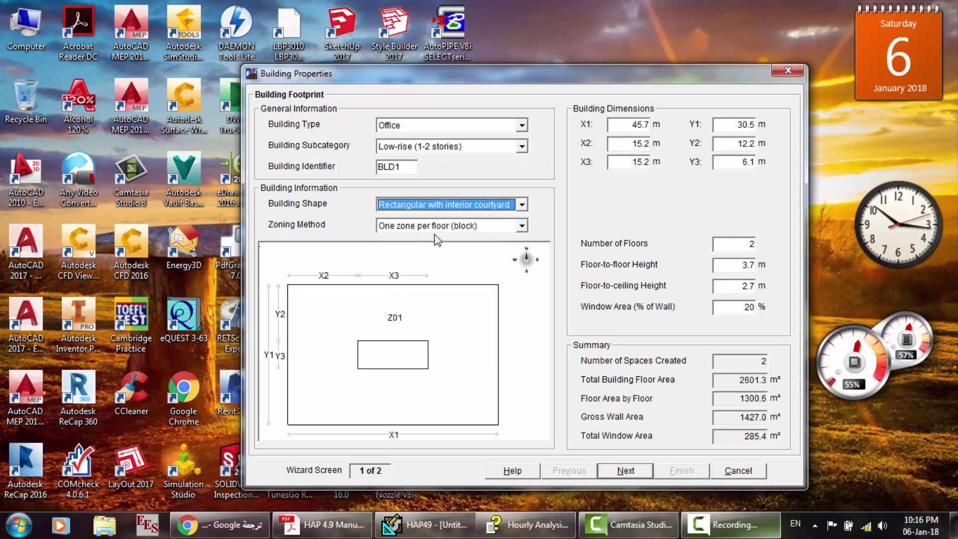
{"action": "key", "text": "Up"}
{"action": "key", "text": "Up"}
{"action": "key", "text": "Up"}
{"action": "key", "text": "Up"}
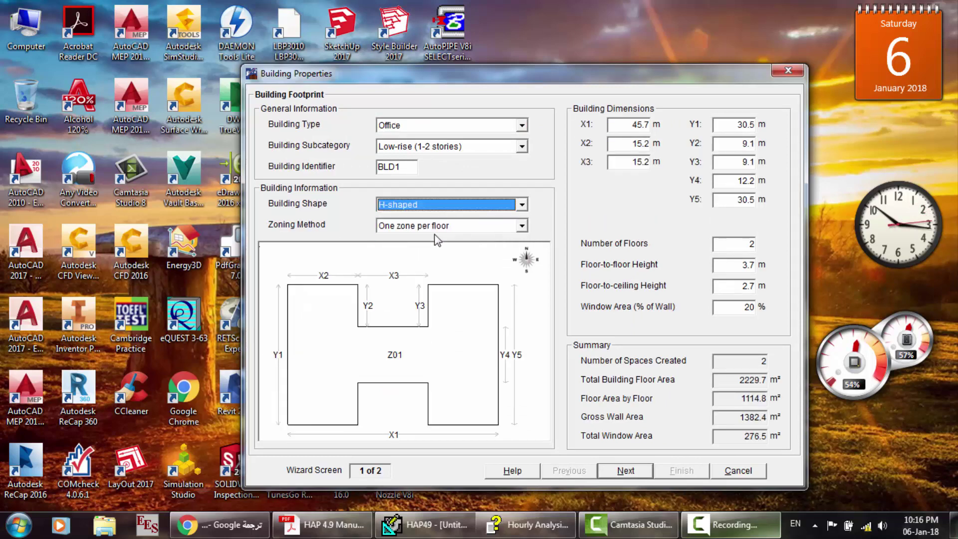
- Set the building shape to U-shaped and the zoning method to Perimeter / core
{"action": "key", "text": "Down"}
{"action": "key", "text": "Down"}
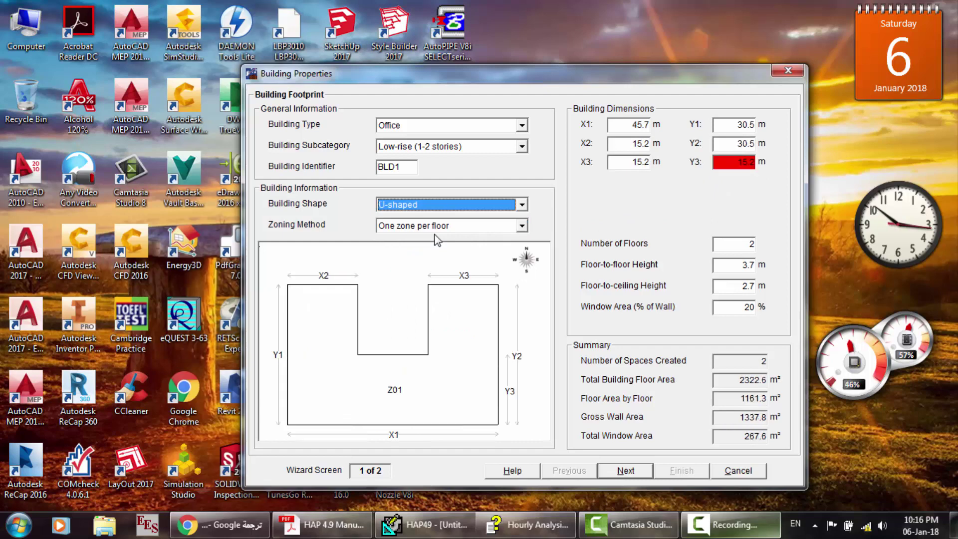
{"action": "left_click", "coordinate": [448, 231]}
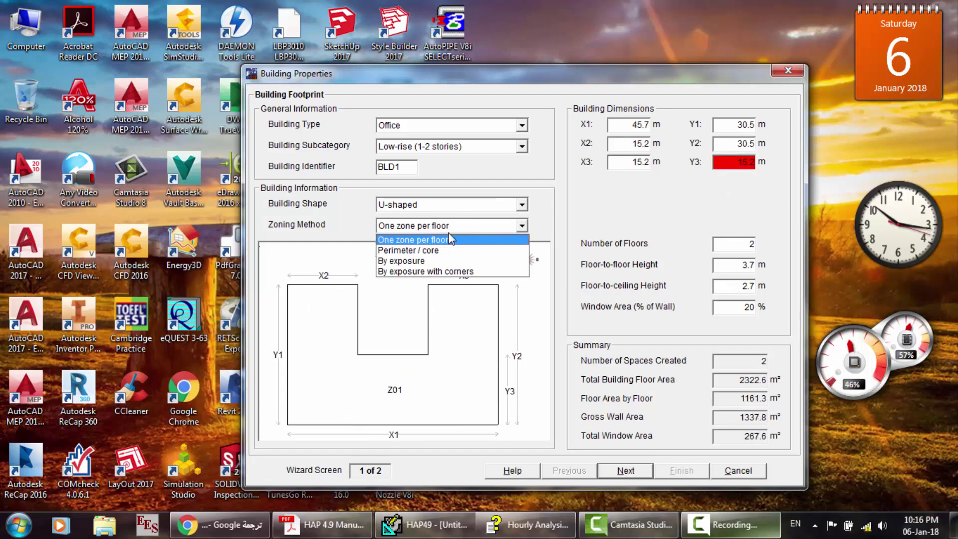
{"action": "left_click", "coordinate": [412, 249]}
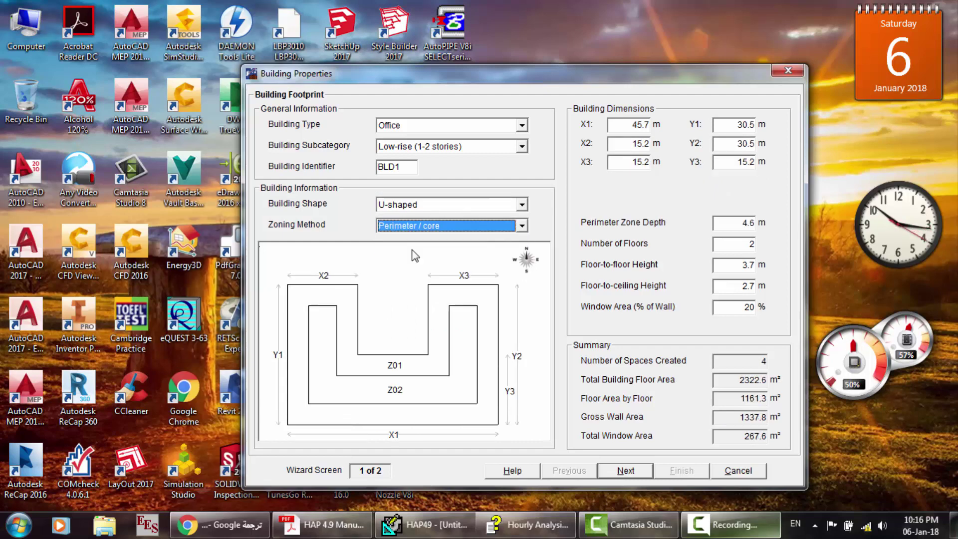
- Set the U-shaped building's zoning method to By exposure with corners
{"action": "key", "text": "Down"}
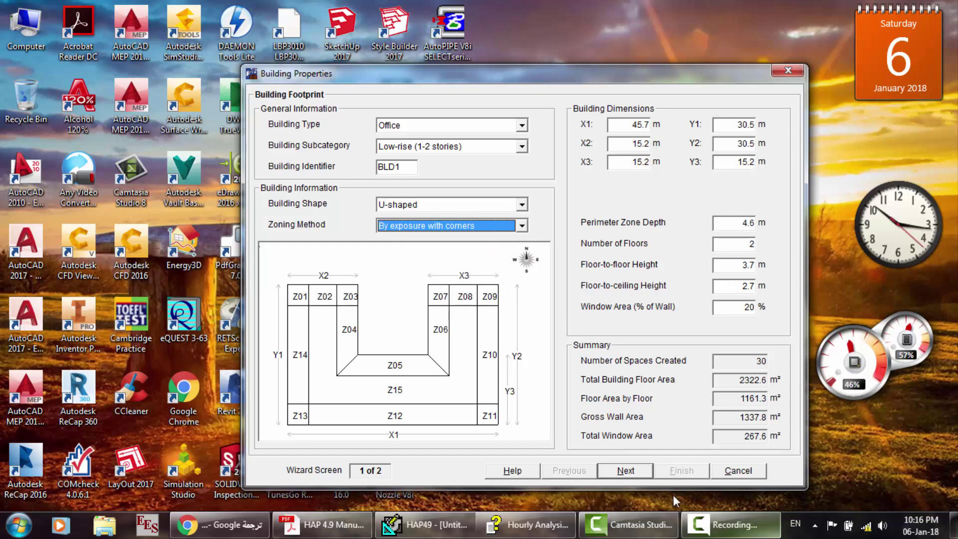
{"action": "left_click", "coordinate": [746, 526]}
{"action": "left_click", "coordinate": [875, 480]}
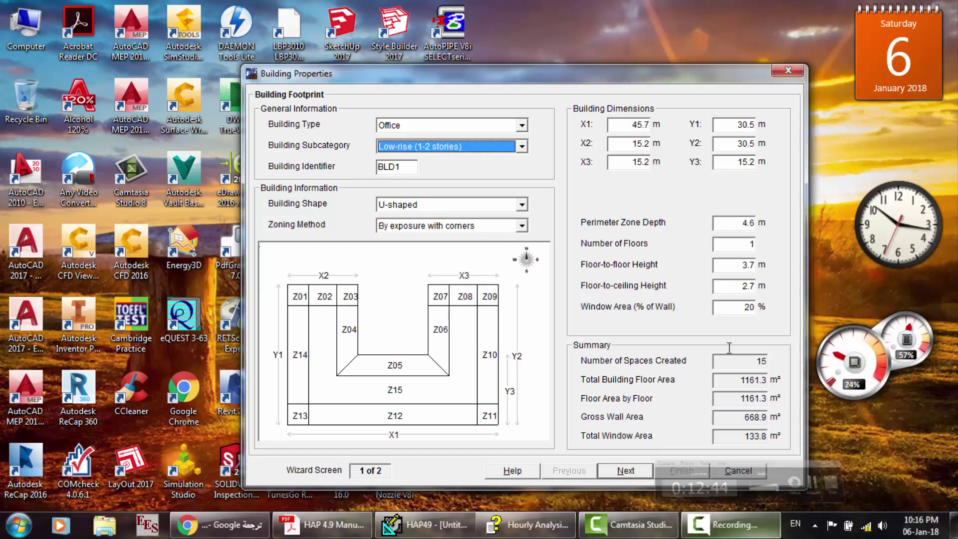
- Set the building subcategory to Mid-rise (3-6 stories) and enable the Typical Intermediate Floor option
{"action": "left_click", "coordinate": [459, 150]}
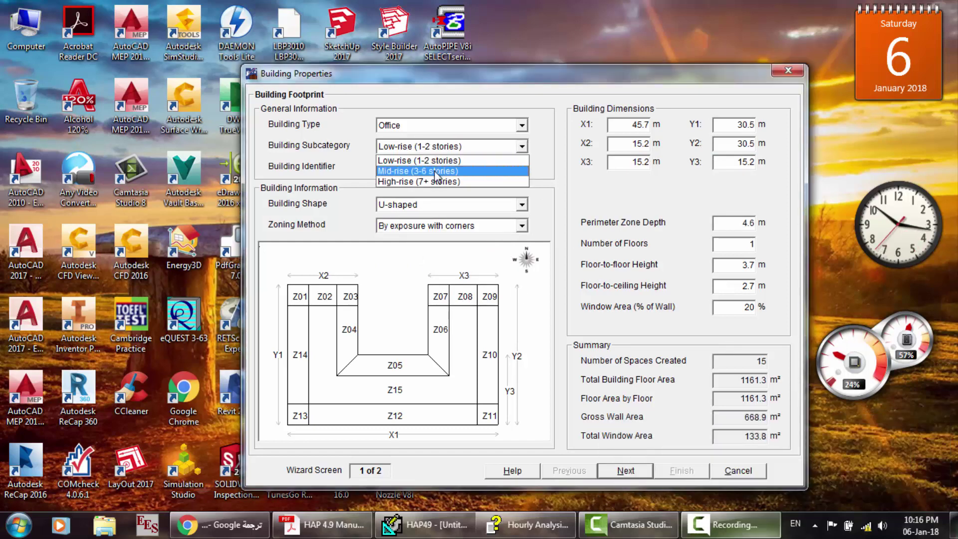
{"action": "left_click", "coordinate": [438, 169]}
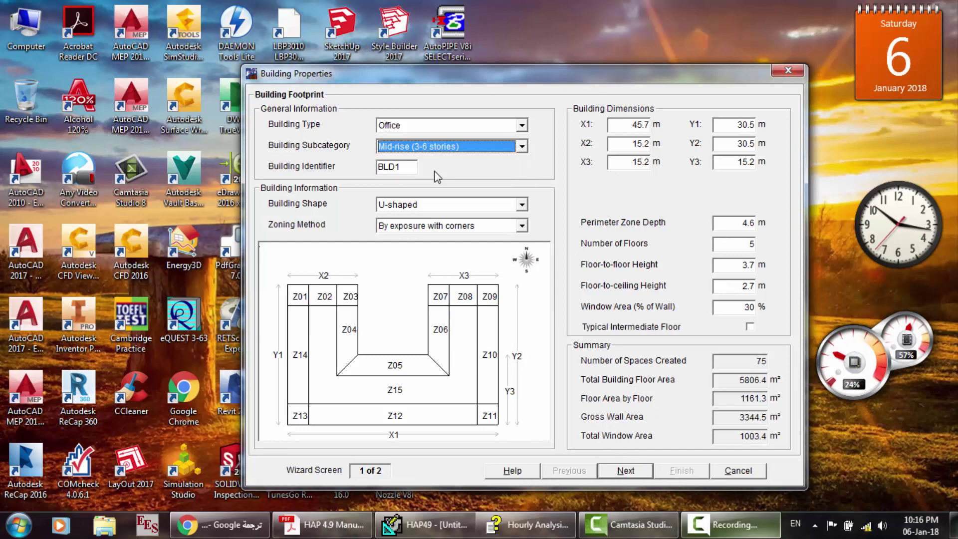
{"action": "left_click", "coordinate": [750, 327]}
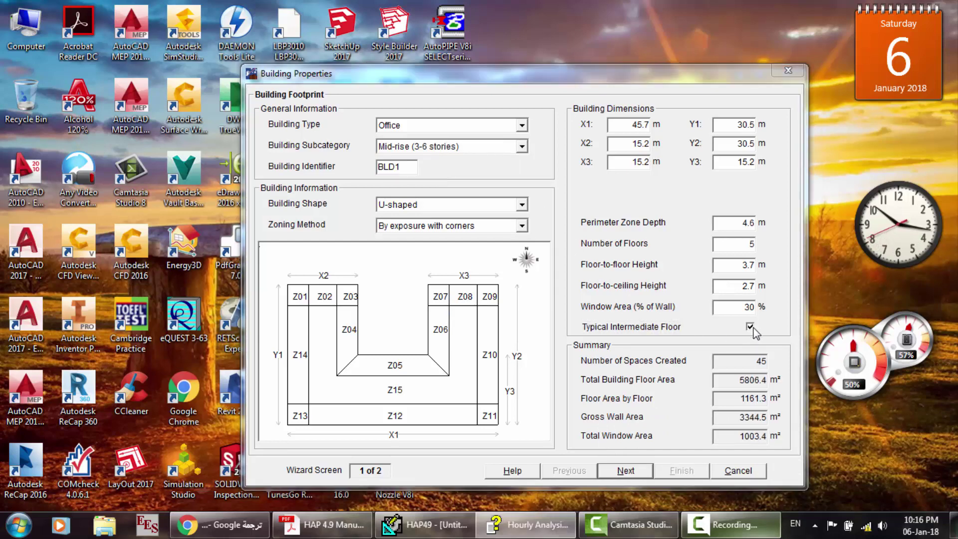
- Read the help explanation of the Typical Intermediate Floor option, and return to the Building Properties wizard
{"action": "key", "text": "F1"}
{"action": "scroll", "coordinate": [418, 306], "scroll_direction": "down", "scroll_amount": 10}
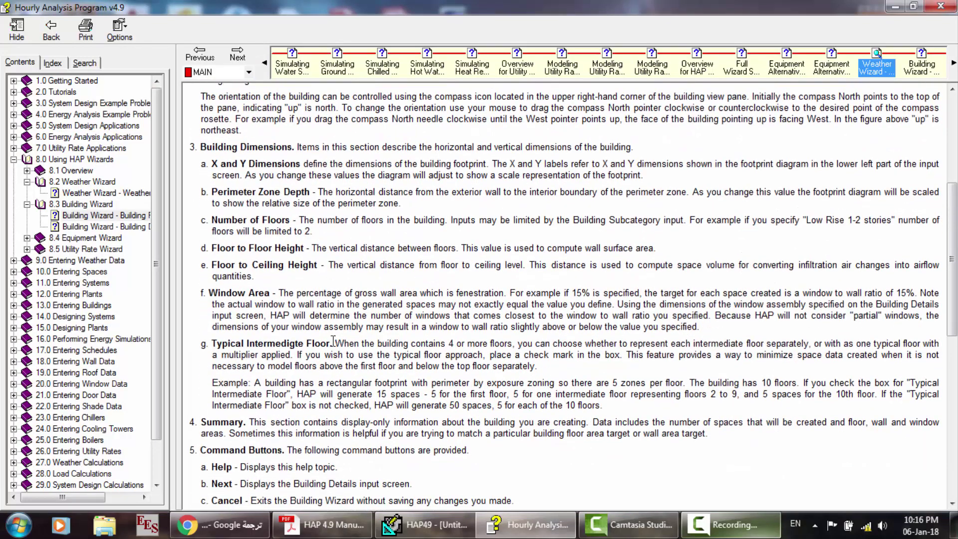
{"action": "left_click_drag", "start_coordinate": [333, 343], "coordinate": [408, 408]}
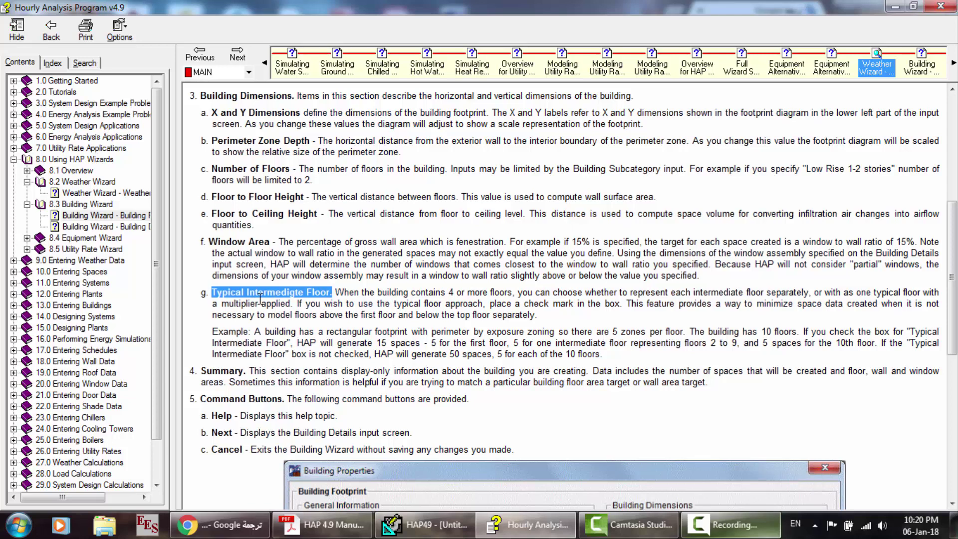
{"action": "left_click_drag", "start_coordinate": [346, 303], "coordinate": [544, 314]}
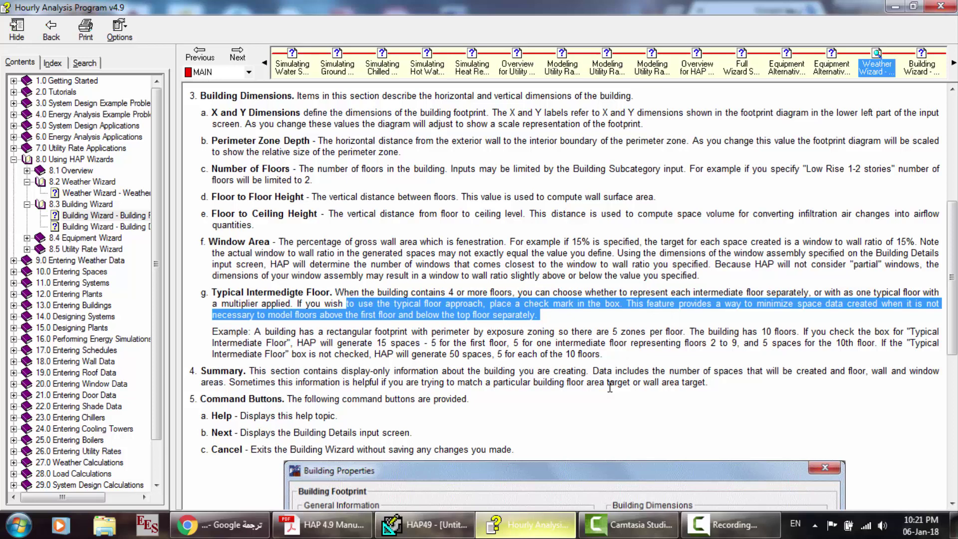
{"action": "left_click", "coordinate": [423, 524]}
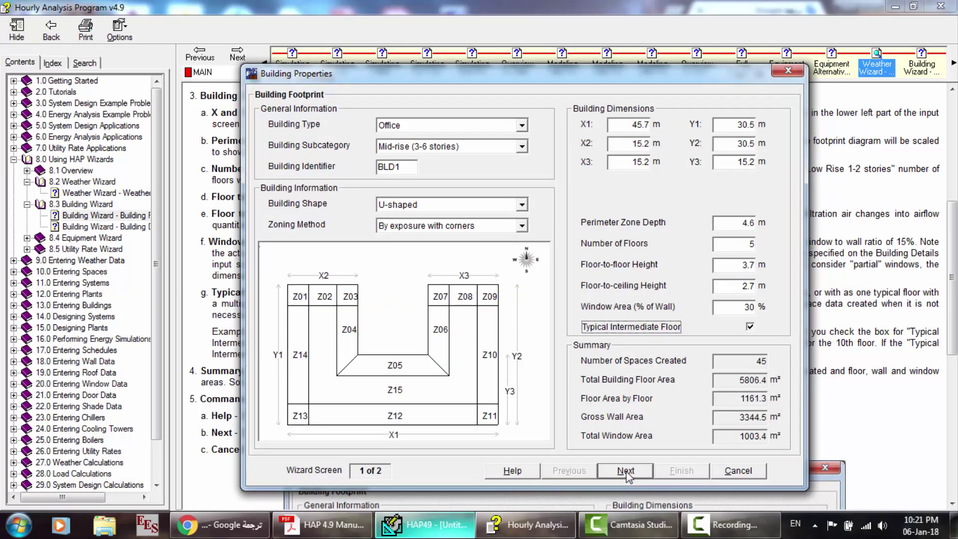
- Set the building subcategory to Low-rise (1-2 stories) and continue to the Building Details screen
{"action": "left_click", "coordinate": [521, 147]}
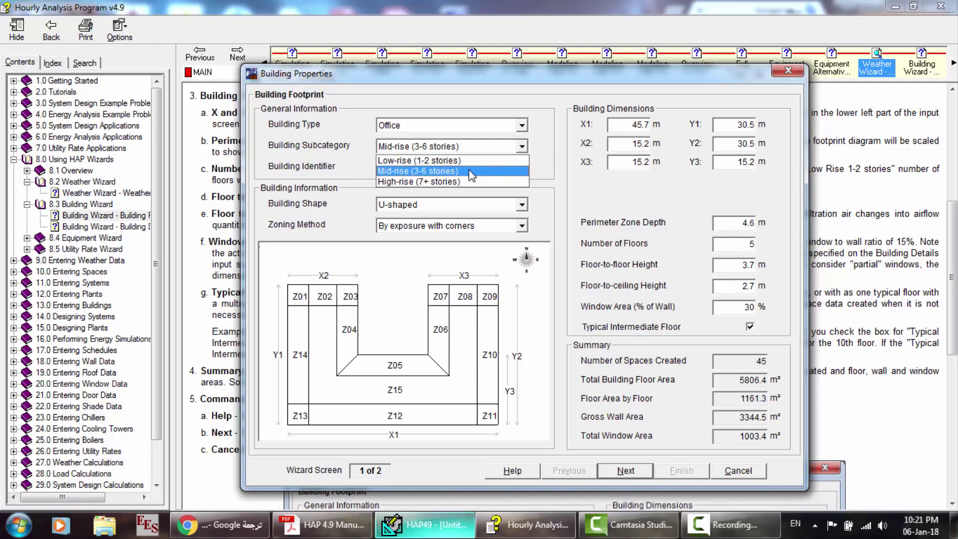
{"action": "left_click", "coordinate": [471, 160]}
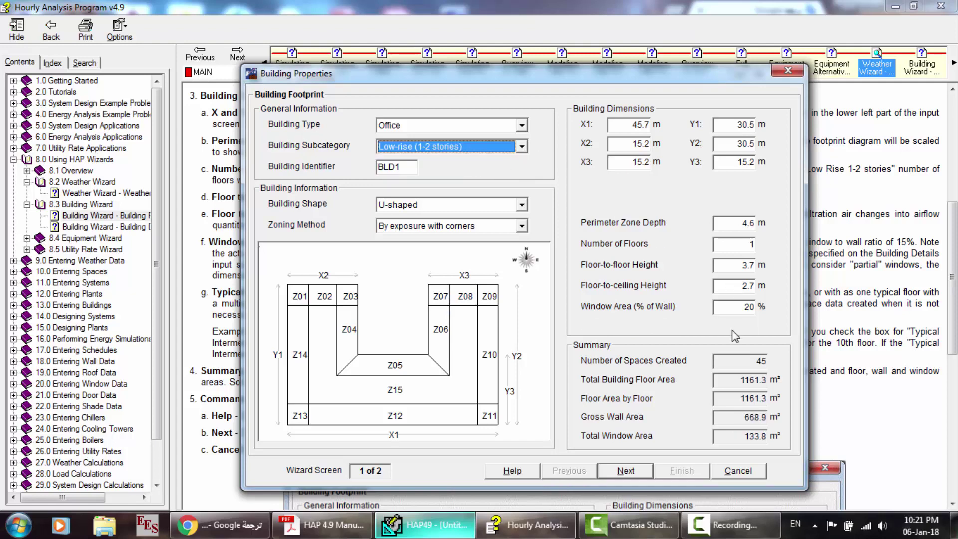
{"action": "left_click", "coordinate": [633, 471]}
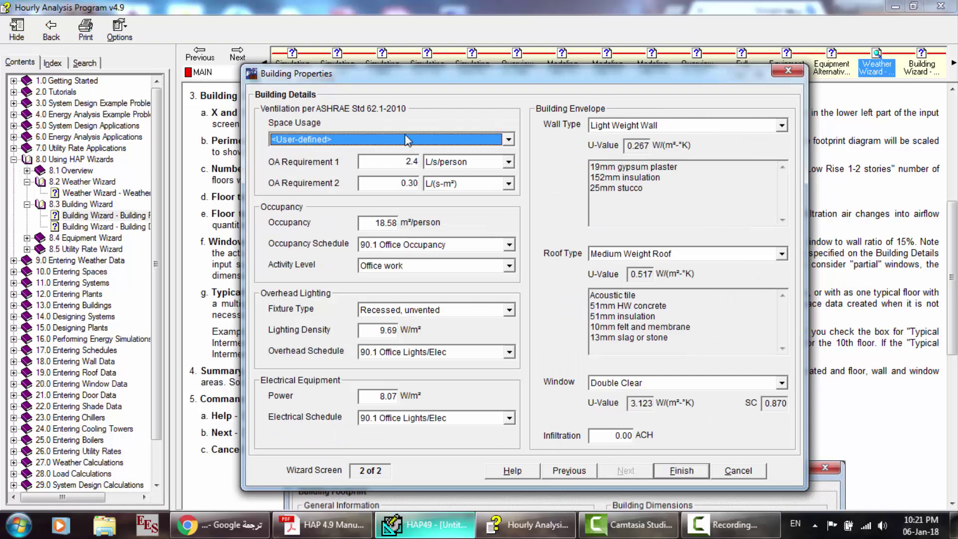
- Look through the space usage options and minimize the help window behind the wizard
{"action": "left_click", "coordinate": [508, 140]}
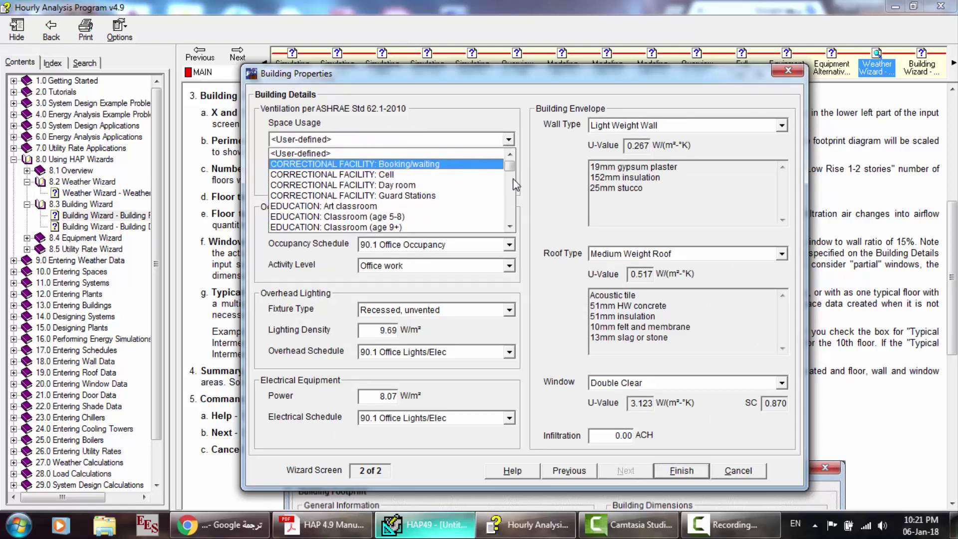
{"action": "scroll", "coordinate": [512, 180], "scroll_direction": "down", "scroll_amount": 3}
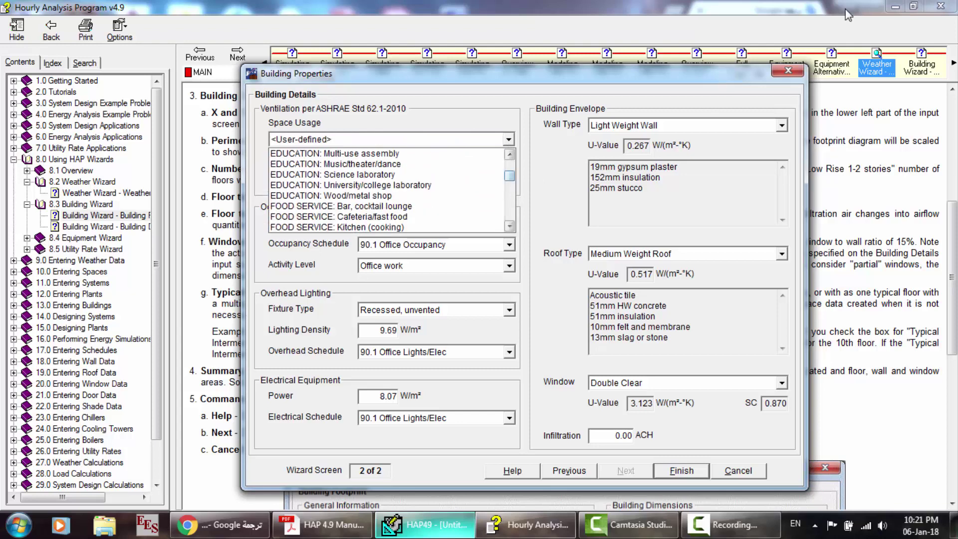
{"action": "left_click", "coordinate": [895, 7]}
{"action": "left_click", "coordinate": [895, 7]}
{"action": "left_click", "coordinate": [894, 8]}
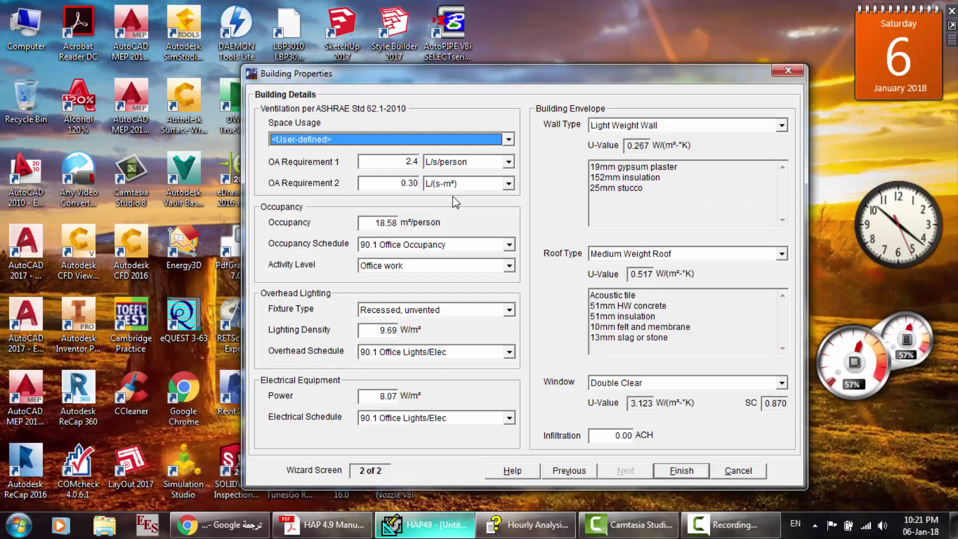
- Set the ventilation space usage to HOTEL: Barracks sleeping area
{"action": "left_click", "coordinate": [505, 139]}
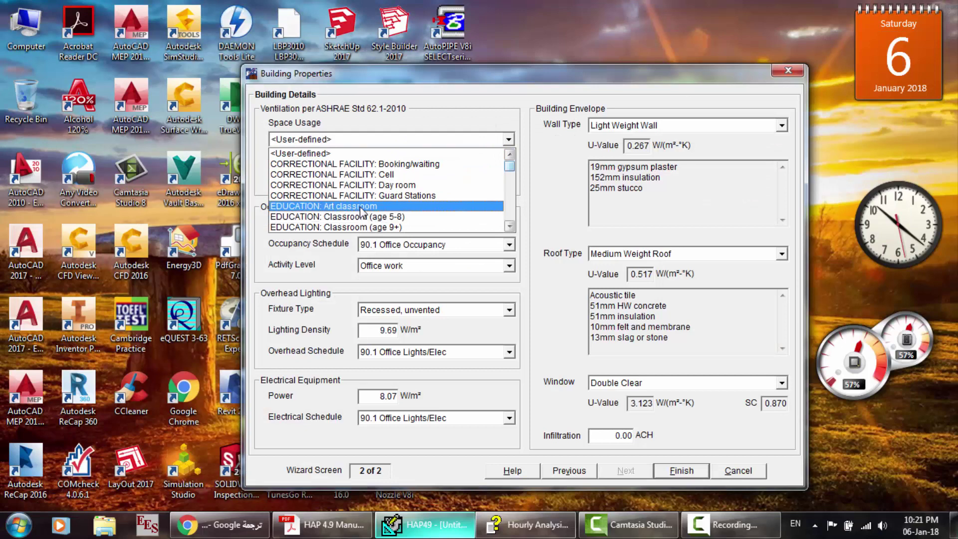
{"action": "scroll", "coordinate": [513, 214], "scroll_direction": "down", "scroll_amount": 4}
{"action": "scroll", "coordinate": [514, 213], "scroll_direction": "down", "scroll_amount": 3}
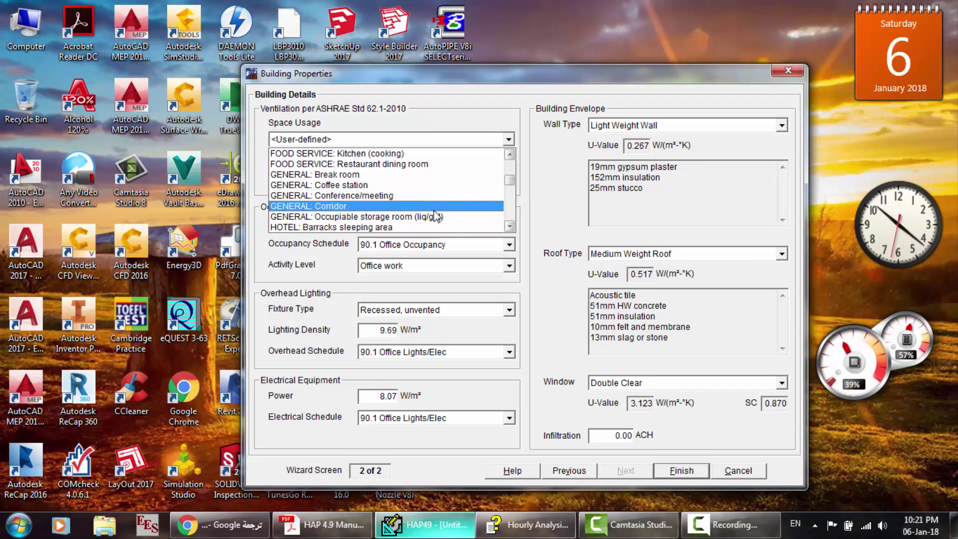
{"action": "left_click", "coordinate": [390, 227]}
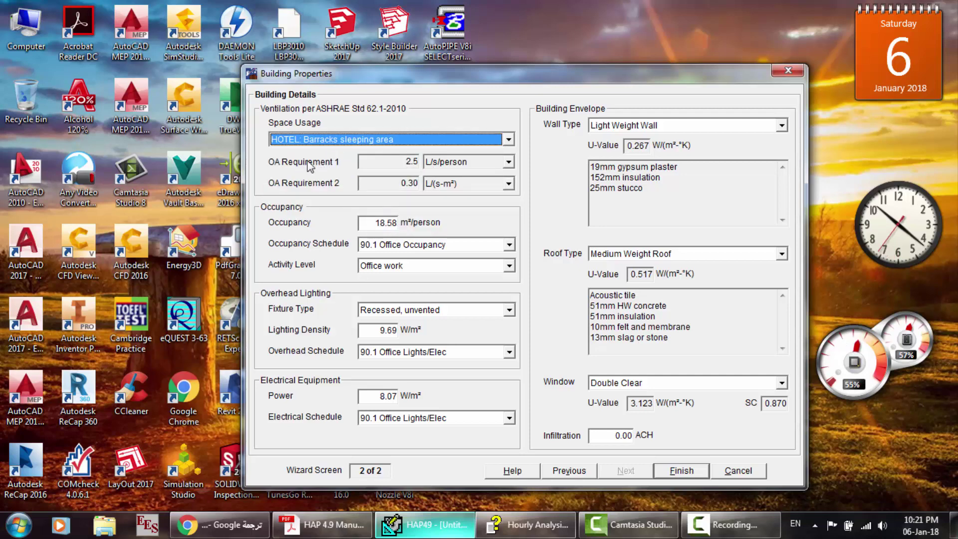
- Step through the following space usages and set the ventilation space usage to MISCELLANEOUS: Telephone closet
{"action": "key", "text": "Down"}
{"action": "key", "text": "Down"}
{"action": "key", "text": "Down"}
{"action": "key", "text": "Down"}
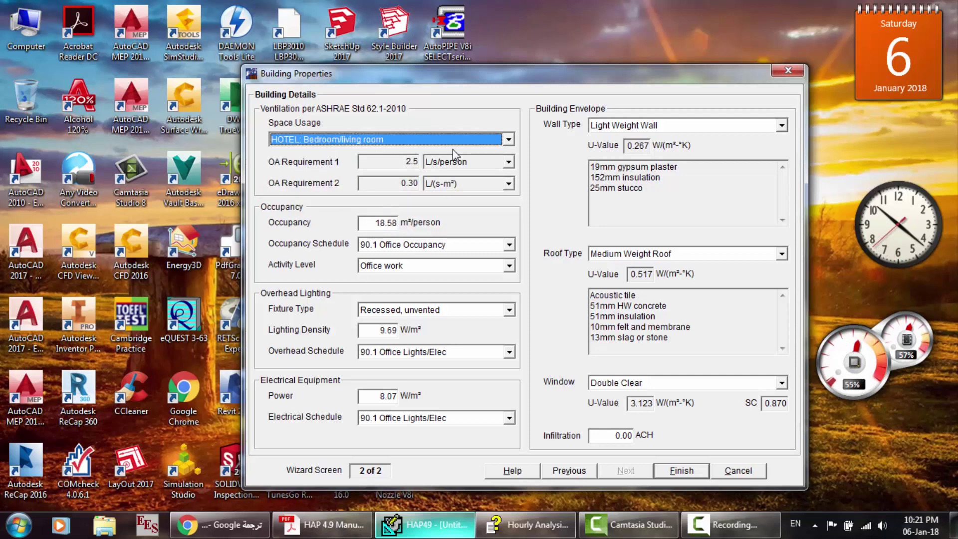
{"action": "key", "text": "Down"}
{"action": "key", "text": "Down"}
{"action": "key", "text": "Down"}
{"action": "key", "text": "Down"}
{"action": "key", "text": "Down"}
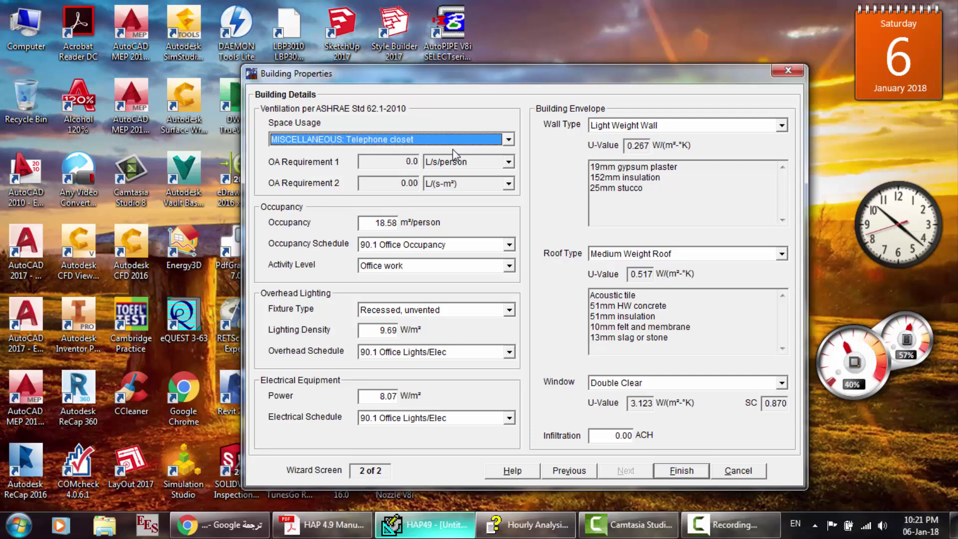
- Set the occupancy schedule to 90.1 Light Mfg Occupancy and the activity level to Medium work
{"action": "double_click", "coordinate": [373, 221]}
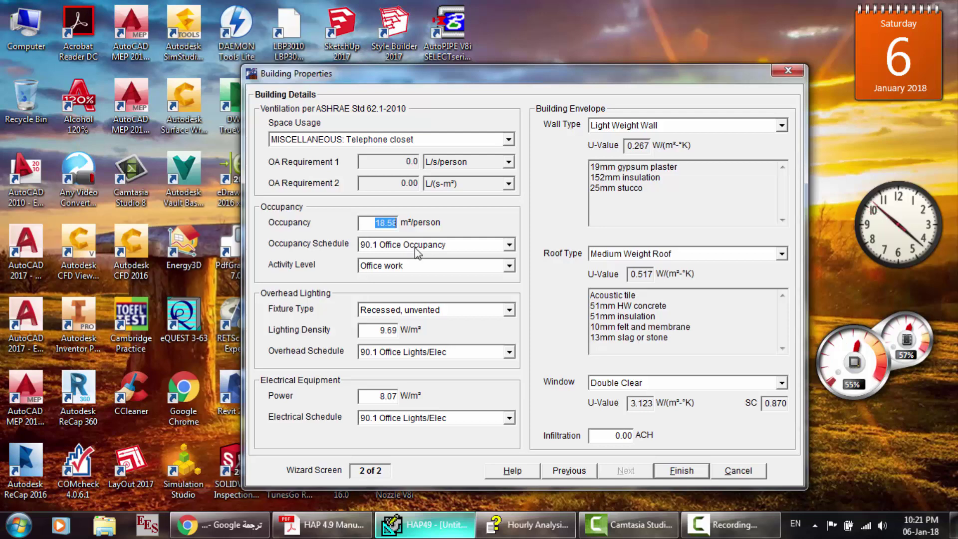
{"action": "left_click", "coordinate": [510, 245]}
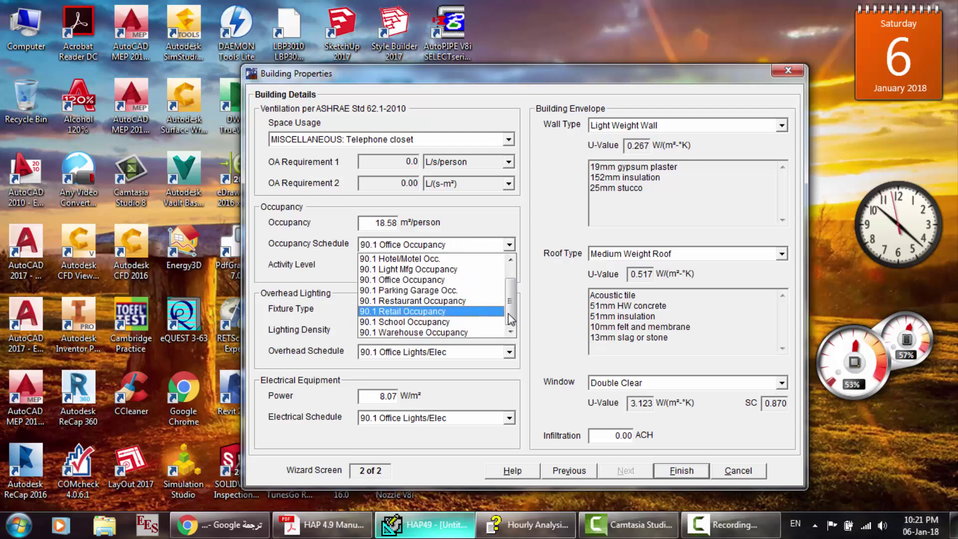
{"action": "left_click_drag", "start_coordinate": [508, 312], "coordinate": [508, 287]}
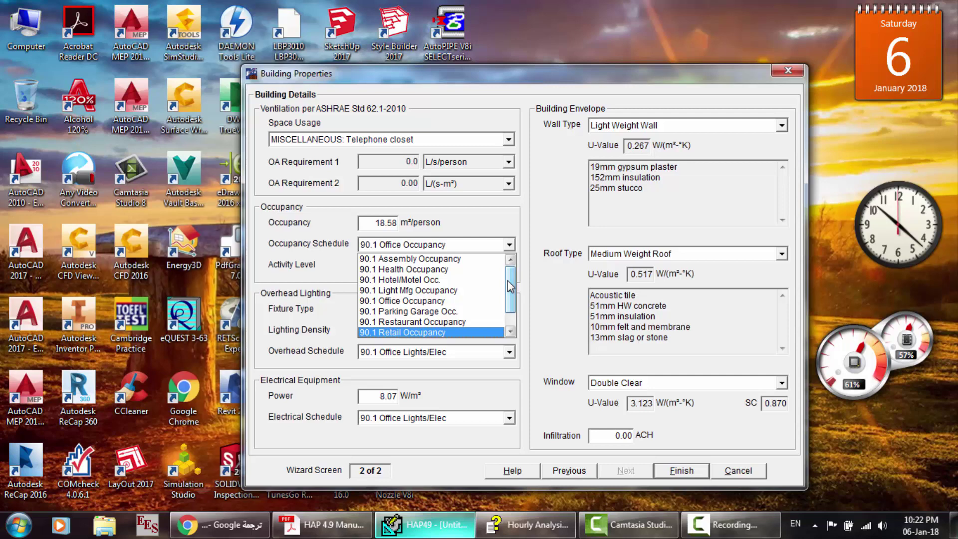
{"action": "left_click", "coordinate": [510, 331]}
{"action": "left_click", "coordinate": [510, 331]}
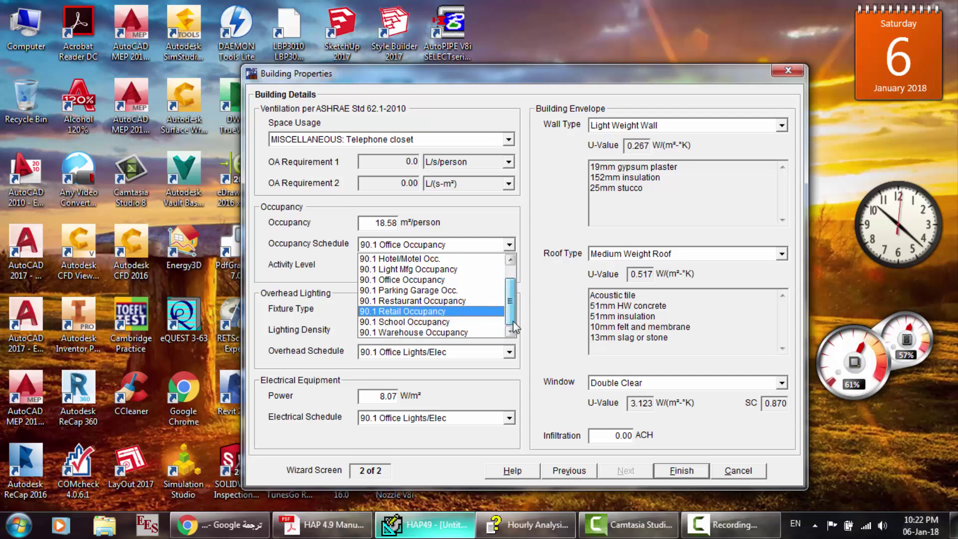
{"action": "left_click", "coordinate": [429, 225]}
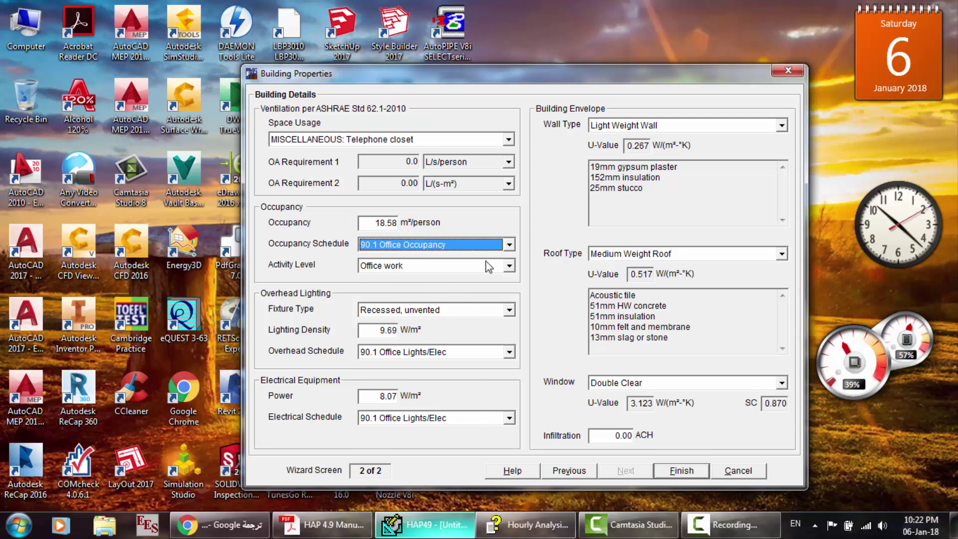
{"action": "left_click", "coordinate": [508, 244]}
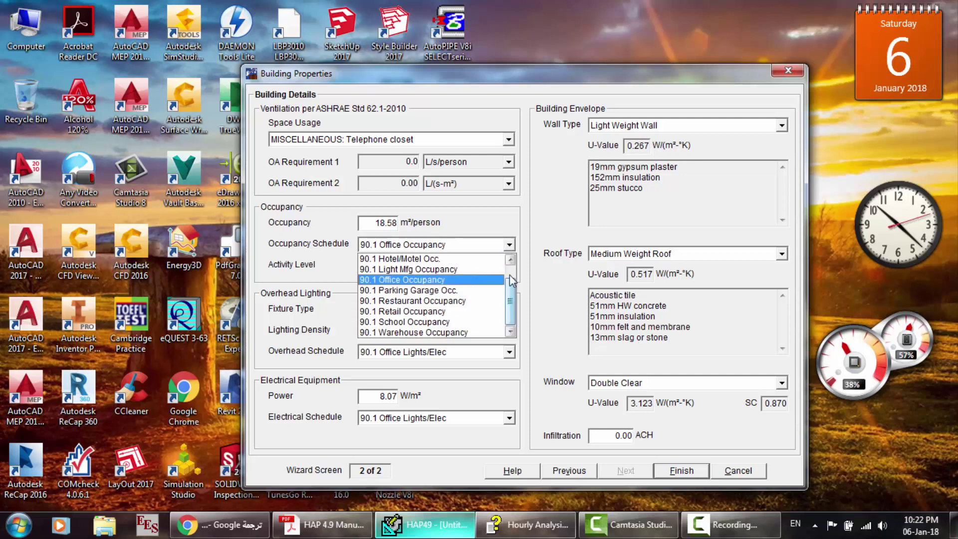
{"action": "left_click", "coordinate": [399, 270]}
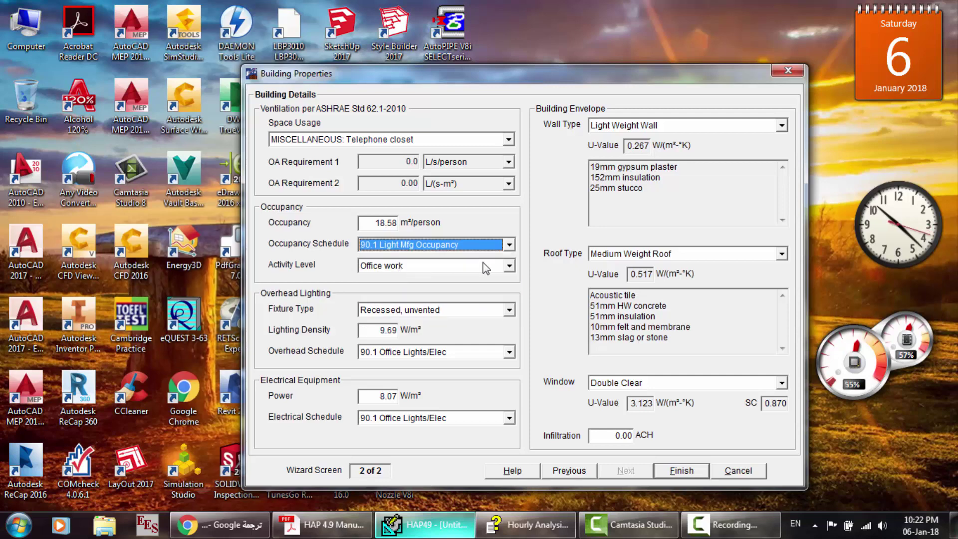
{"action": "left_click", "coordinate": [497, 269]}
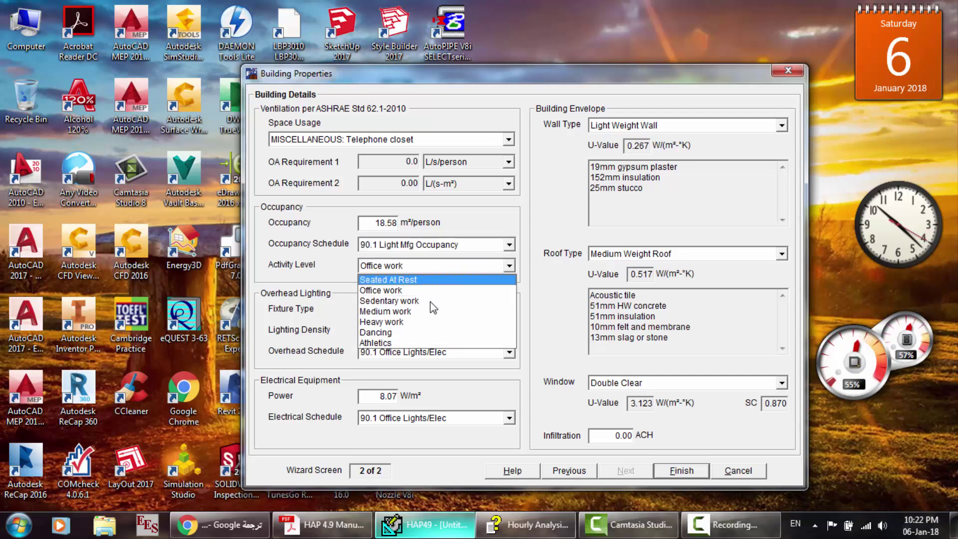
{"action": "left_click", "coordinate": [394, 311]}
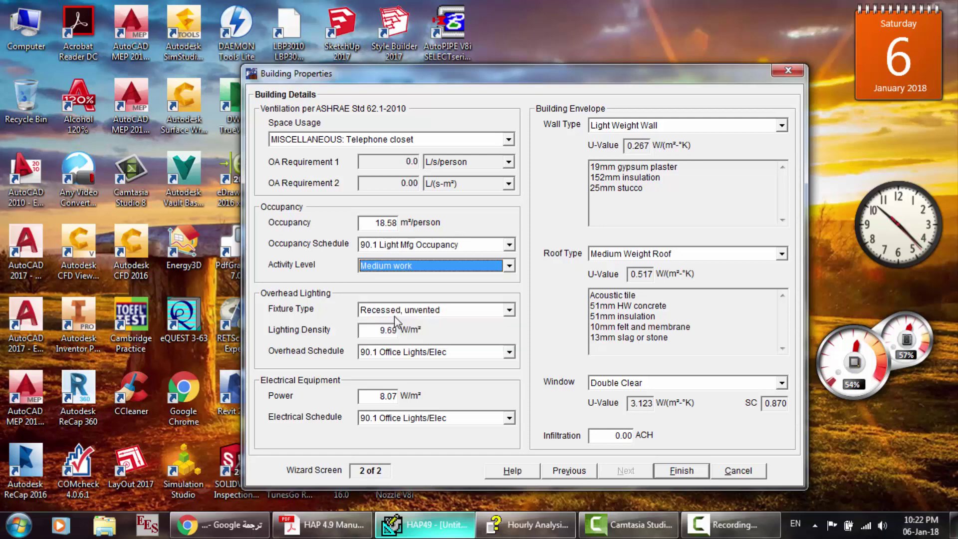
- Check the overhead lighting fixture types, keep Recessed, unvented, and set the overhead schedule to 90.1 Parking Garage Lgts
{"action": "left_click", "coordinate": [485, 306]}
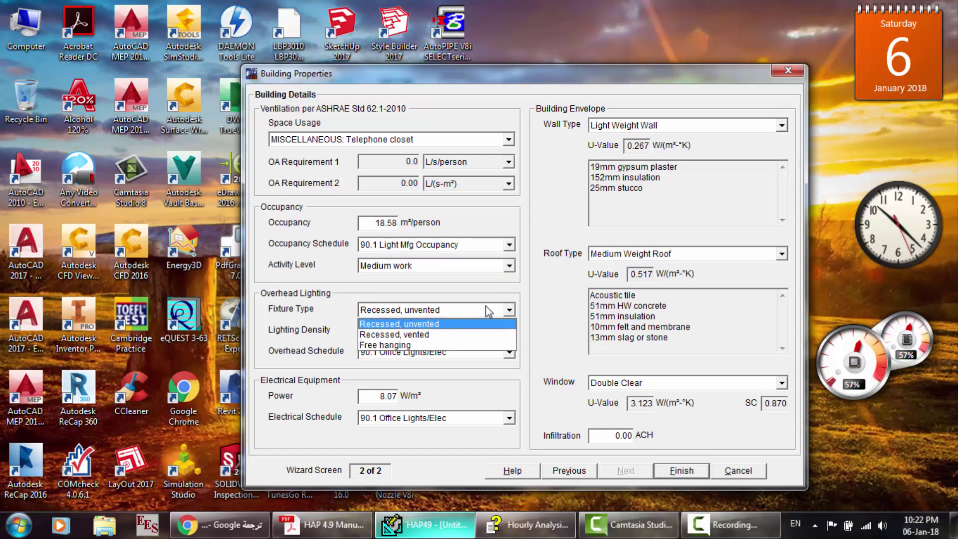
{"action": "left_click", "coordinate": [486, 306]}
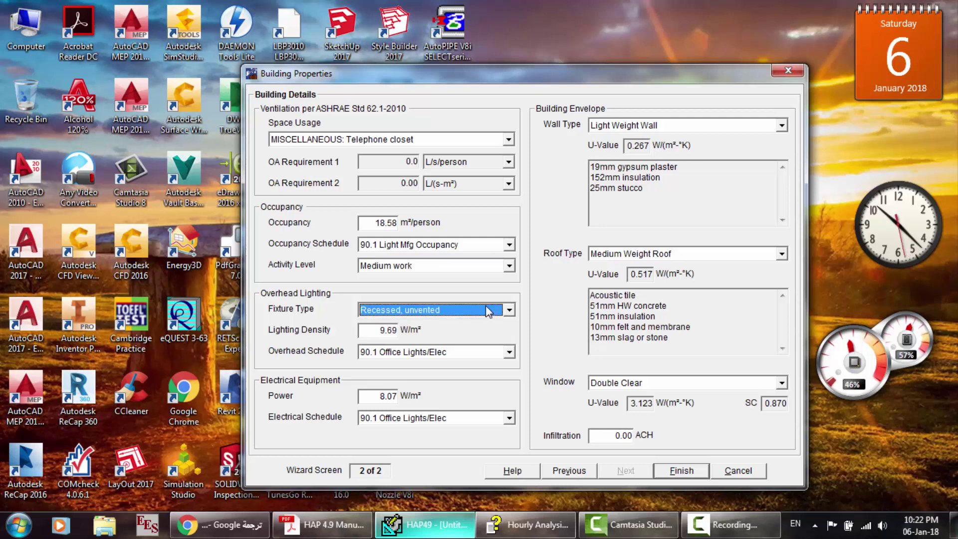
{"action": "left_click", "coordinate": [435, 312]}
{"action": "left_click", "coordinate": [435, 312]}
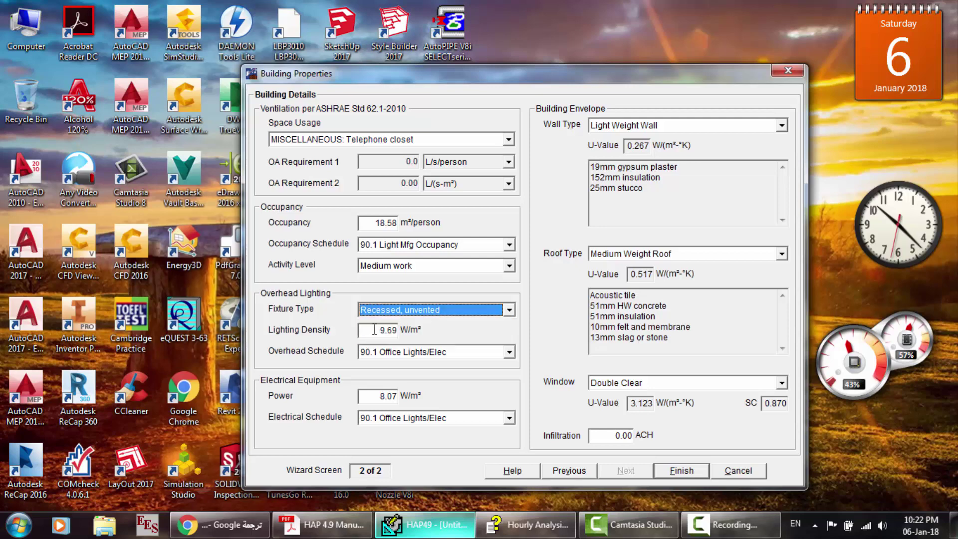
{"action": "double_click", "coordinate": [366, 329]}
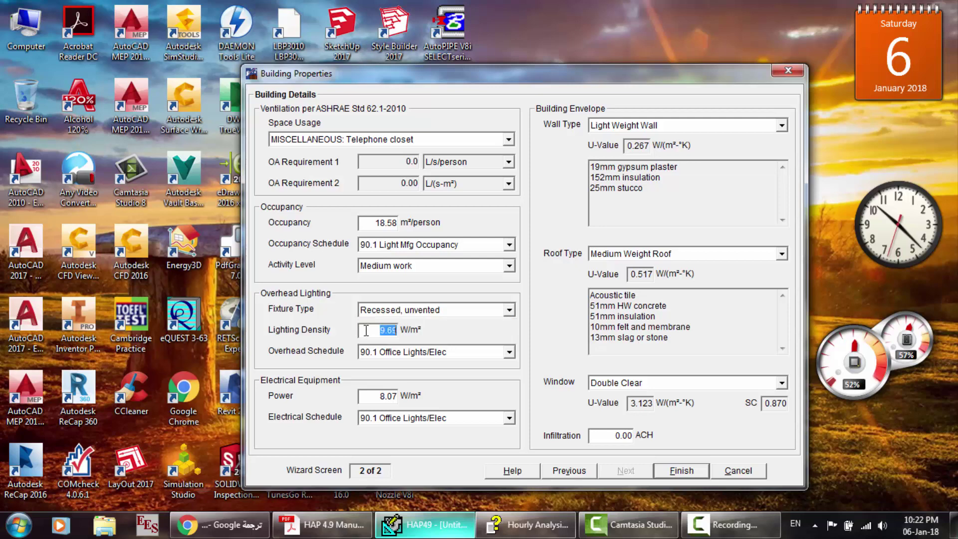
{"action": "left_click", "coordinate": [457, 356]}
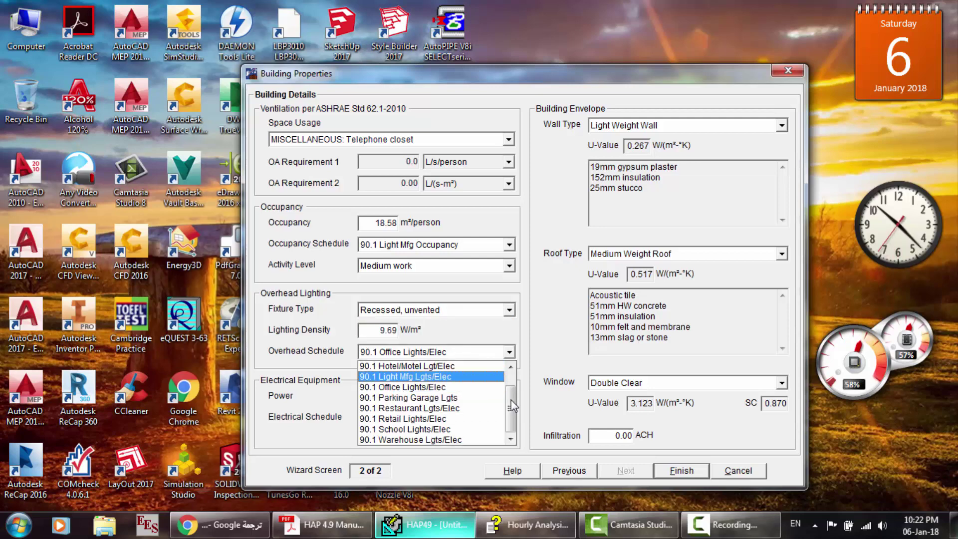
{"action": "scroll", "coordinate": [511, 399], "scroll_direction": "up", "scroll_amount": 1}
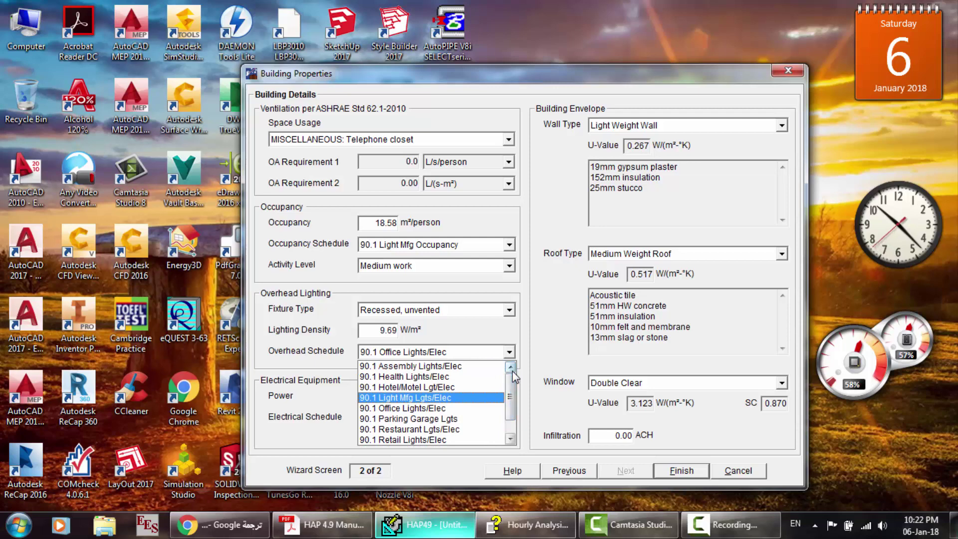
{"action": "scroll", "coordinate": [479, 399], "scroll_direction": "down", "scroll_amount": 1}
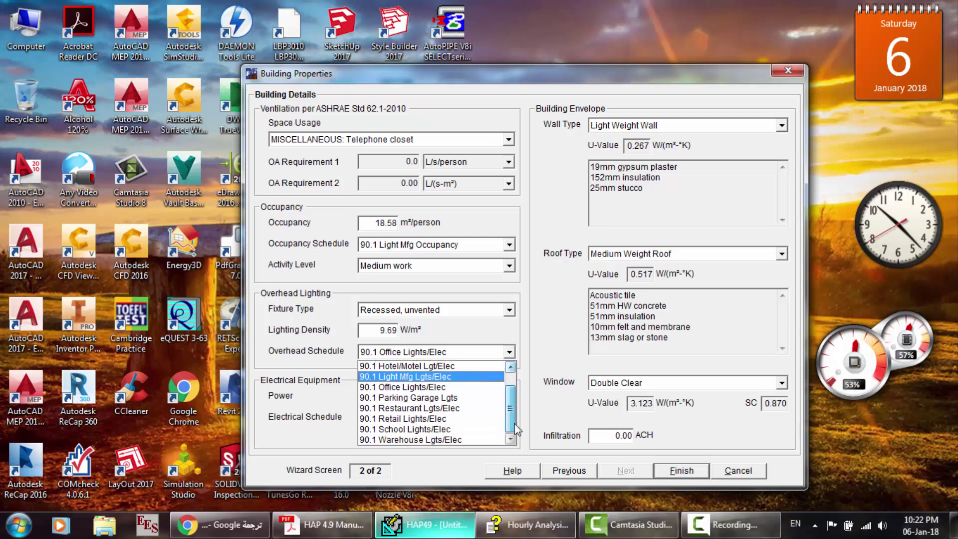
{"action": "left_click", "coordinate": [423, 397]}
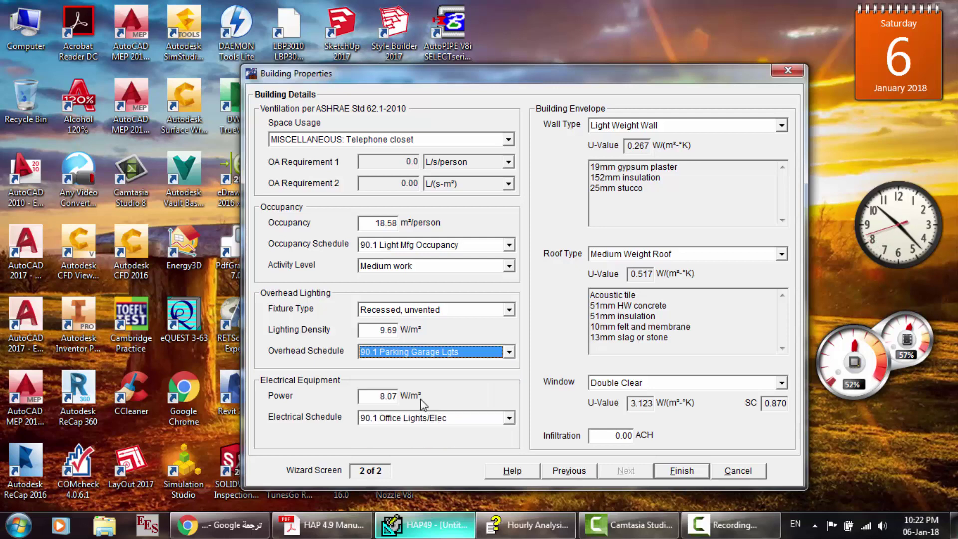
- Try 90.1 Health Lights/Elec as the electrical equipment schedule, and settle on 90.1 Hotel/Motel Lgt/Elec
{"action": "left_click", "coordinate": [381, 396]}
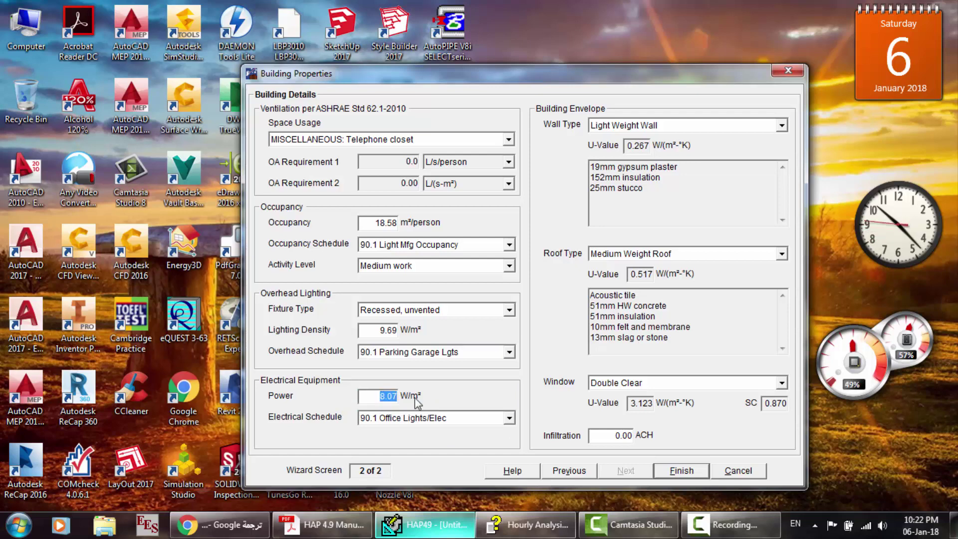
{"action": "mouse_move", "coordinate": [394, 397]}
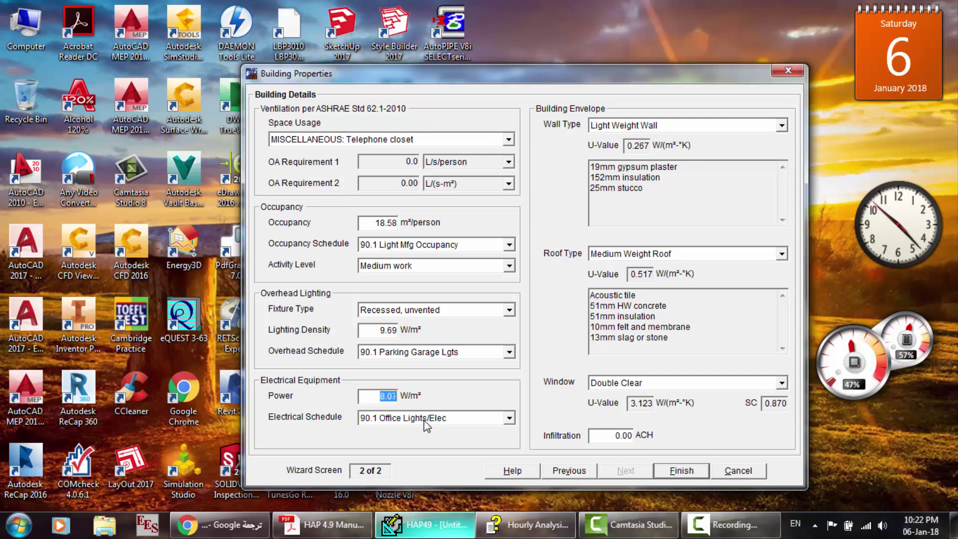
{"action": "left_click", "coordinate": [509, 418]}
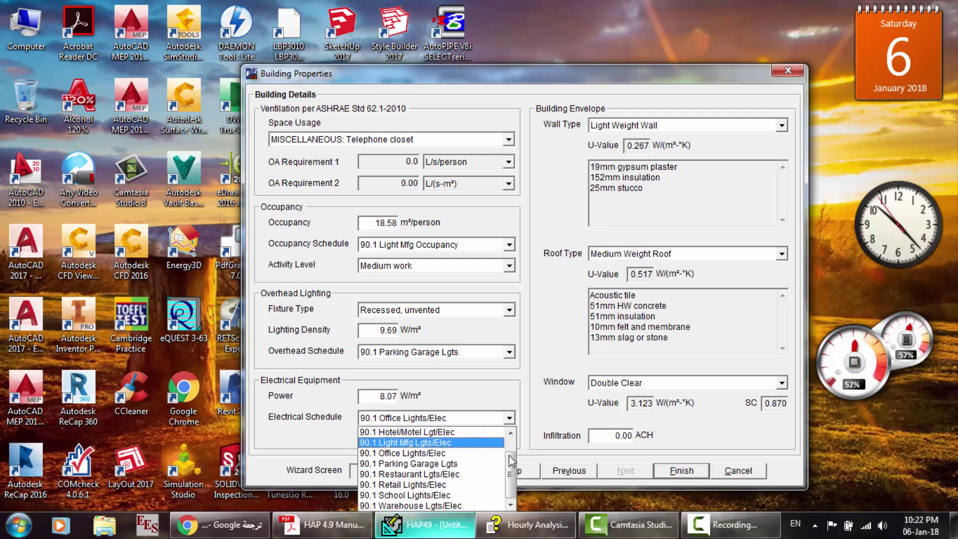
{"action": "scroll", "coordinate": [418, 448], "scroll_direction": "up", "scroll_amount": 2}
{"action": "left_click", "coordinate": [417, 443]}
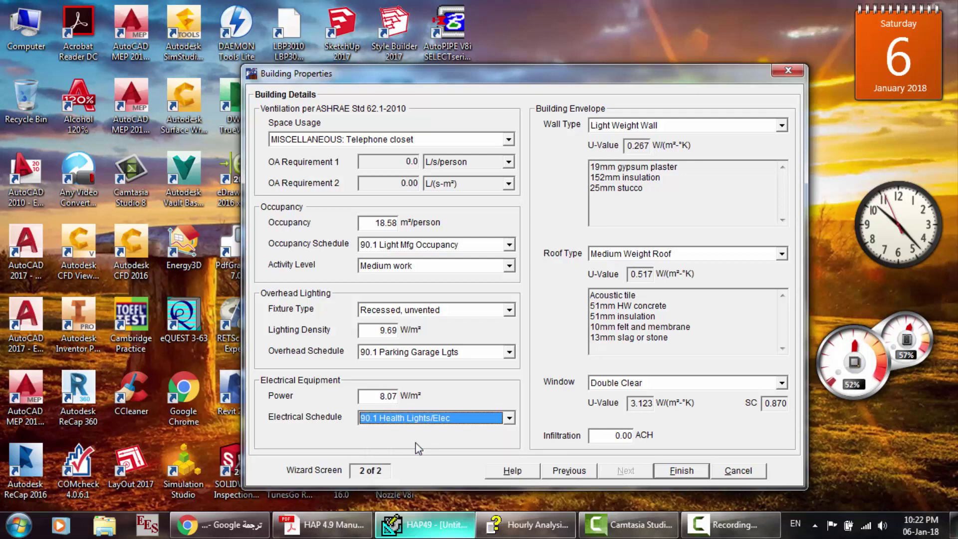
{"action": "left_click", "coordinate": [509, 418]}
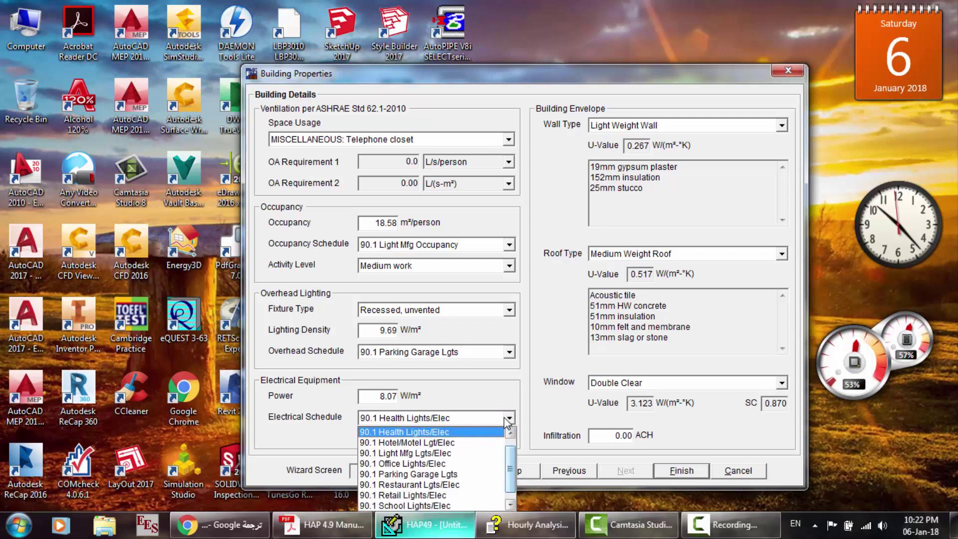
{"action": "left_click", "coordinate": [485, 442]}
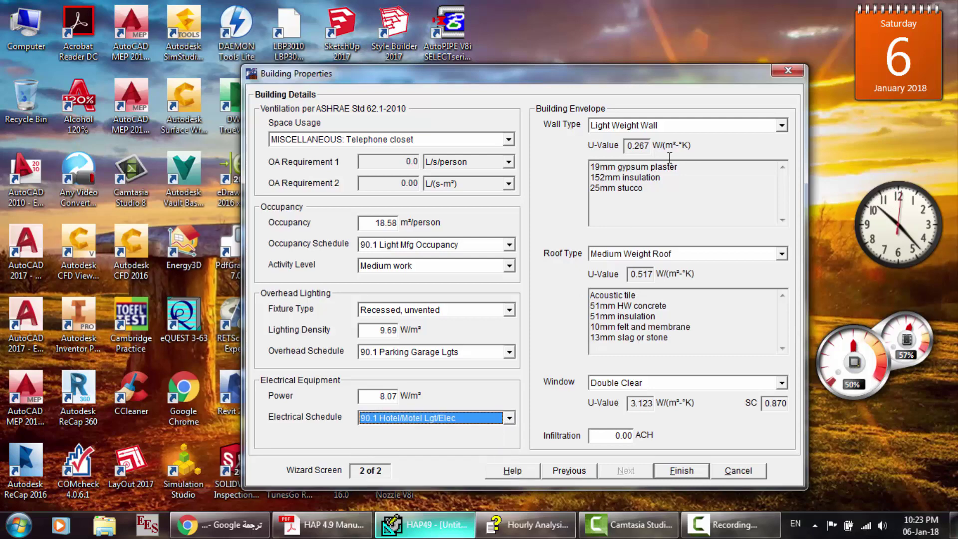
- Step through the wall types from Medium Weight Wall and set the building's wall type to 2010 Zone 5 Mass Wall
{"action": "left_click", "coordinate": [645, 128]}
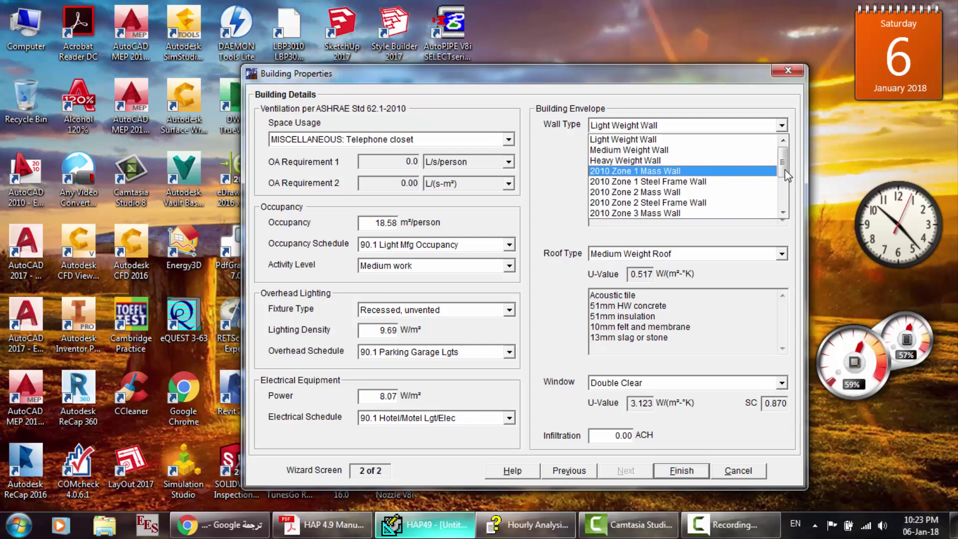
{"action": "mouse_move", "coordinate": [785, 170]}
{"action": "left_mouse_down"}
{"action": "mouse_move", "coordinate": [784, 192]}
{"action": "mouse_move", "coordinate": [782, 161]}
{"action": "left_mouse_up"}
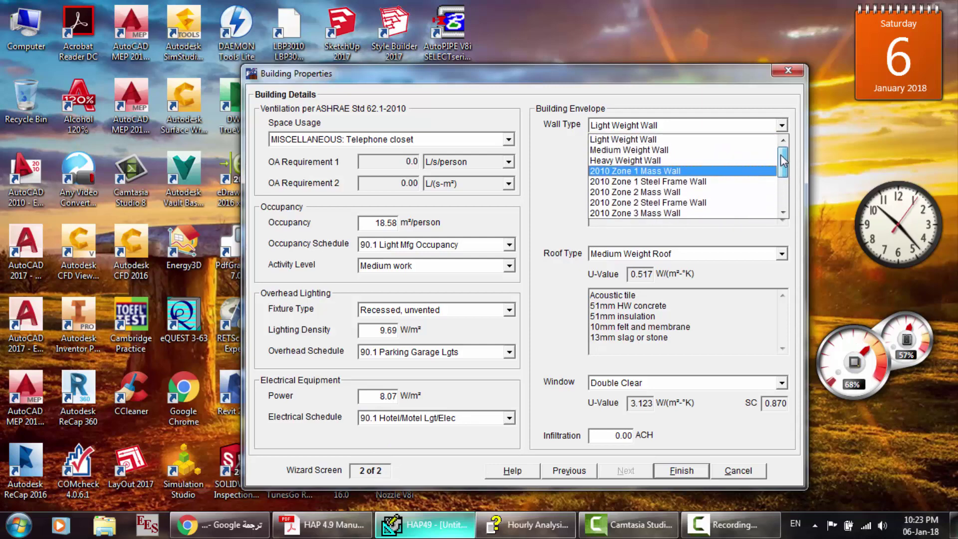
{"action": "left_click", "coordinate": [689, 151]}
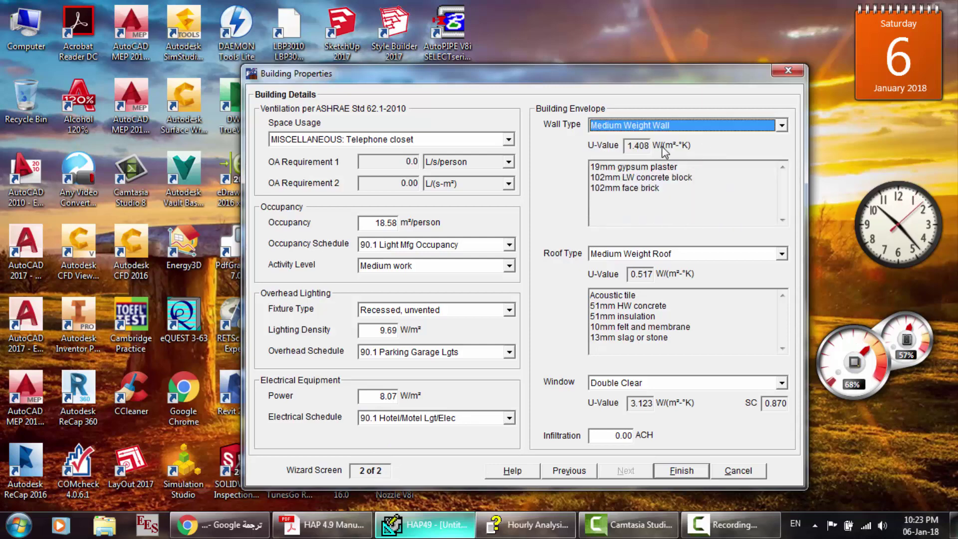
{"action": "scroll", "coordinate": [632, 141], "scroll_direction": "up", "scroll_amount": 2}
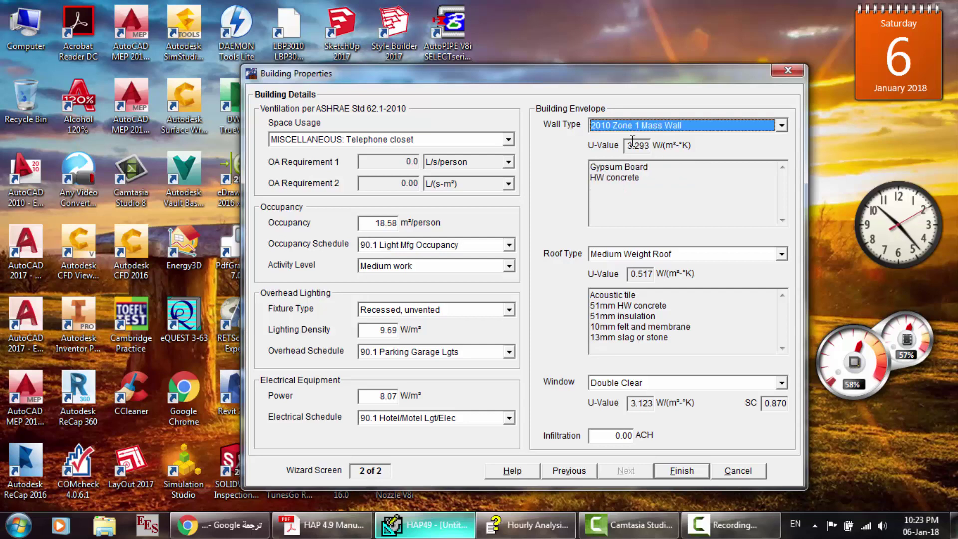
{"action": "scroll", "coordinate": [632, 141], "scroll_direction": "down", "scroll_amount": 4}
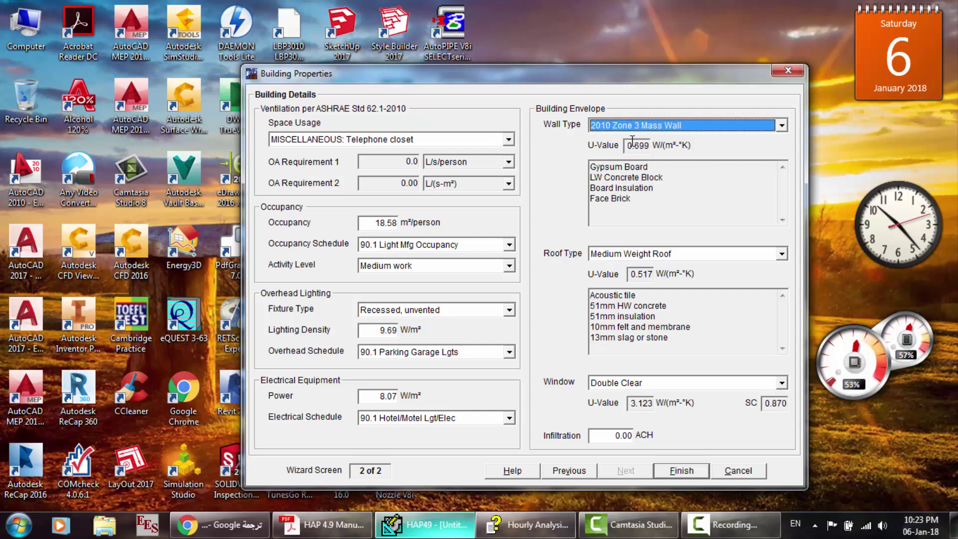
{"action": "scroll", "coordinate": [629, 198], "scroll_direction": "down", "scroll_amount": 3}
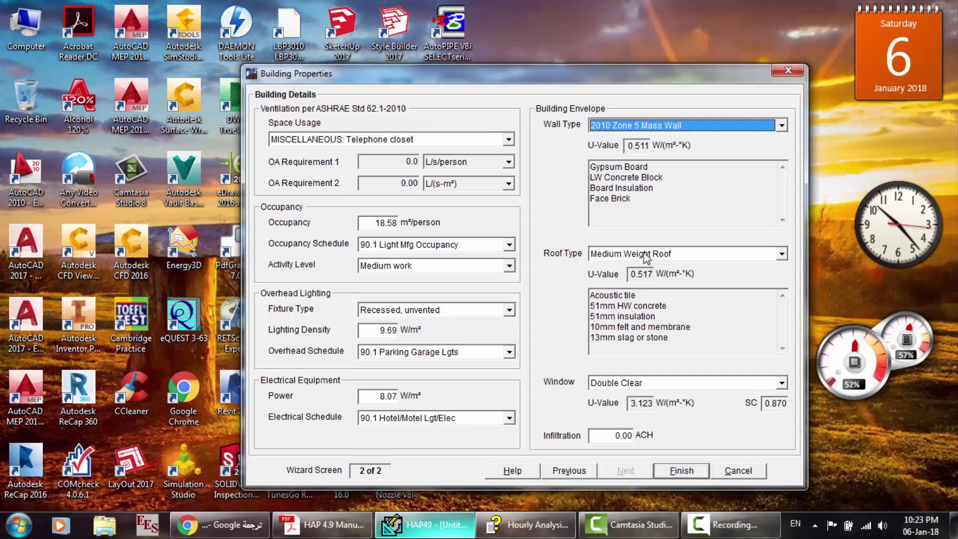
- Try the 2010 Zone 1 Insulation Above Deck and Light Weight Roof types, and return the roof type to Medium Weight Roof
{"action": "left_click", "coordinate": [736, 253]}
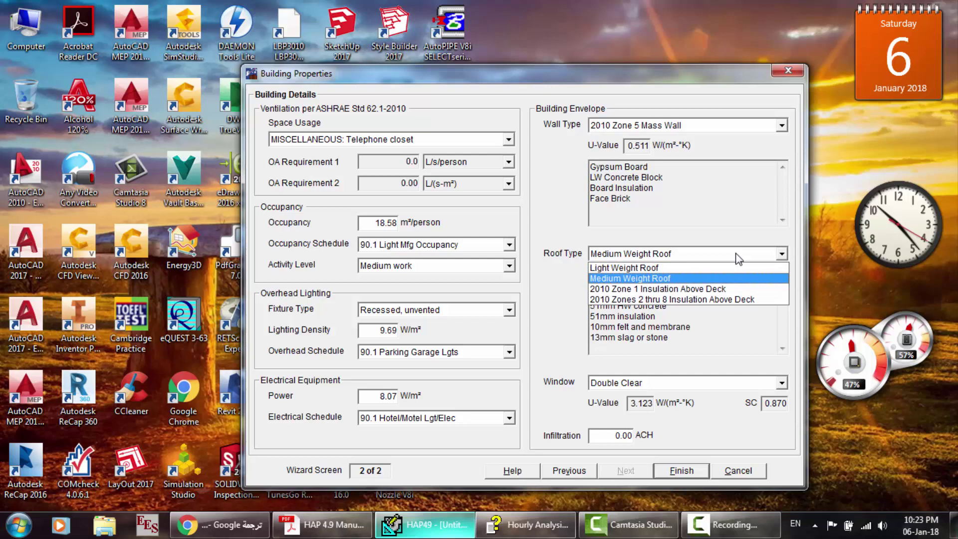
{"action": "left_click", "coordinate": [671, 292]}
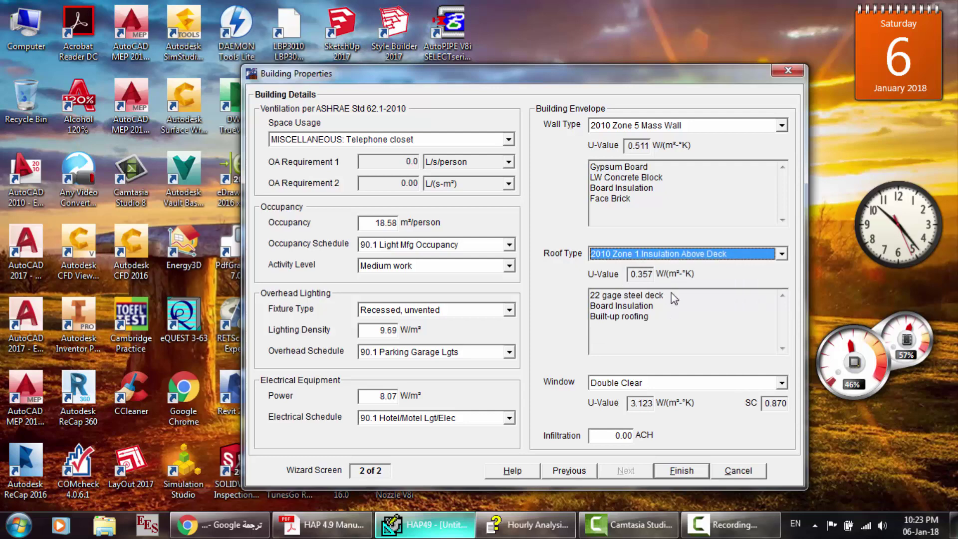
{"action": "key", "text": "Up"}
{"action": "key", "text": "Up"}
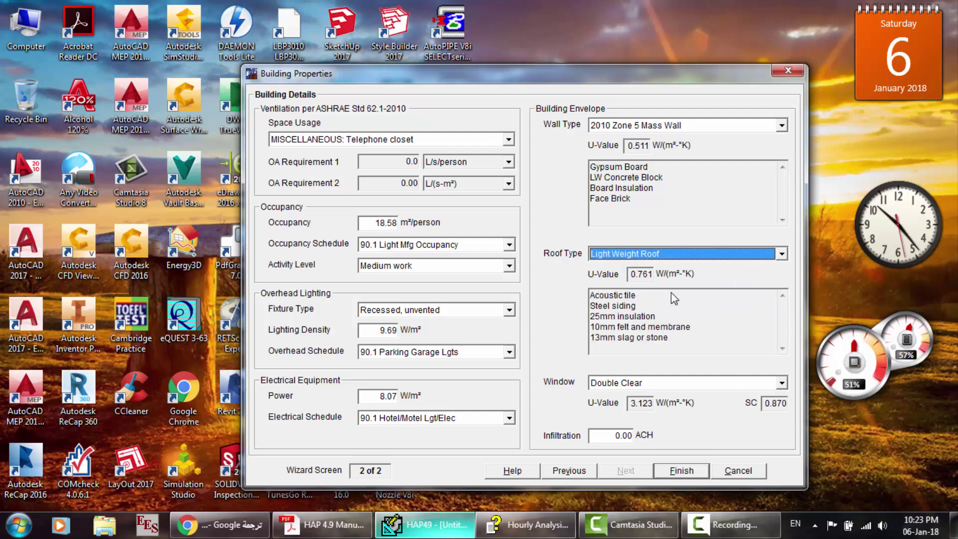
{"action": "left_click", "coordinate": [757, 253]}
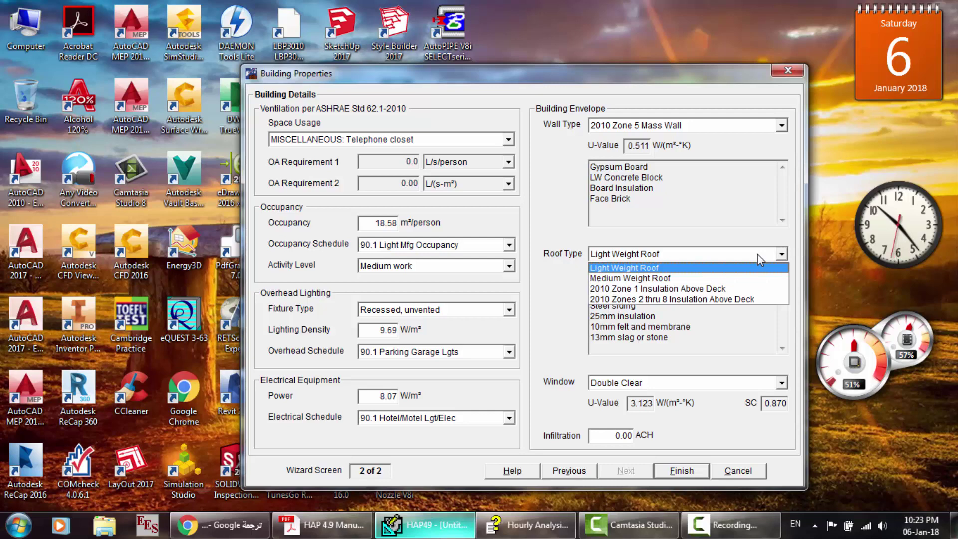
{"action": "left_click", "coordinate": [707, 278]}
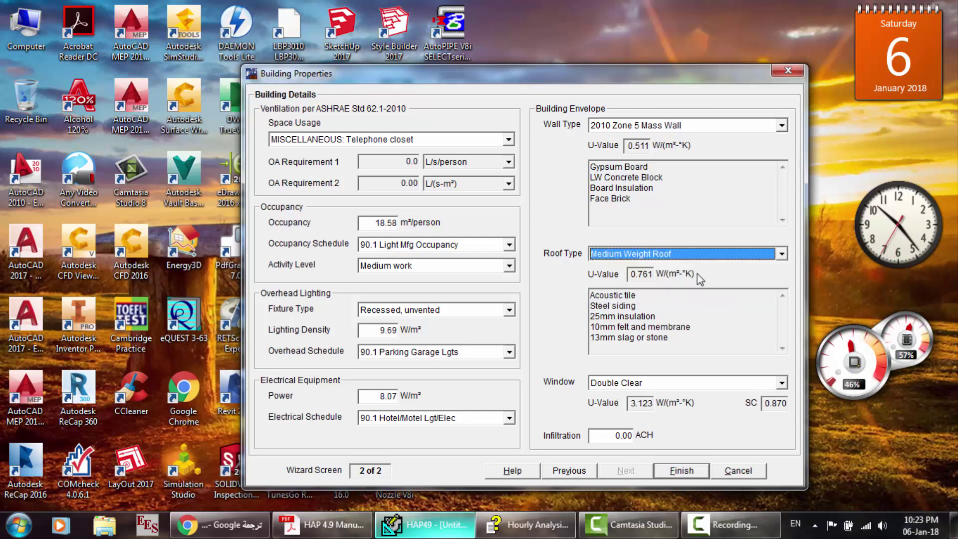
- Set the window type to Standard Glass and open the infiltration rate for editing
{"action": "left_click", "coordinate": [660, 385]}
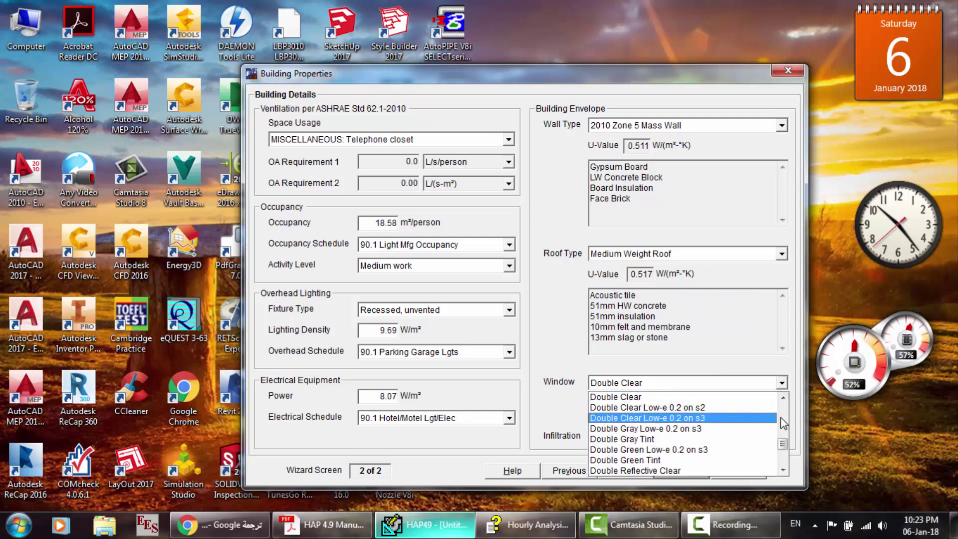
{"action": "scroll", "coordinate": [785, 417], "scroll_direction": "up", "scroll_amount": 6}
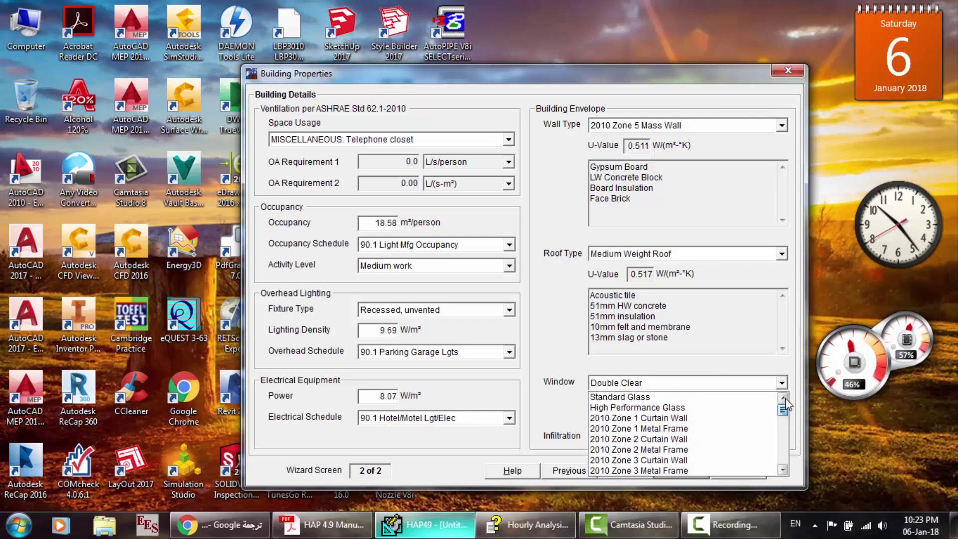
{"action": "left_click", "coordinate": [662, 396]}
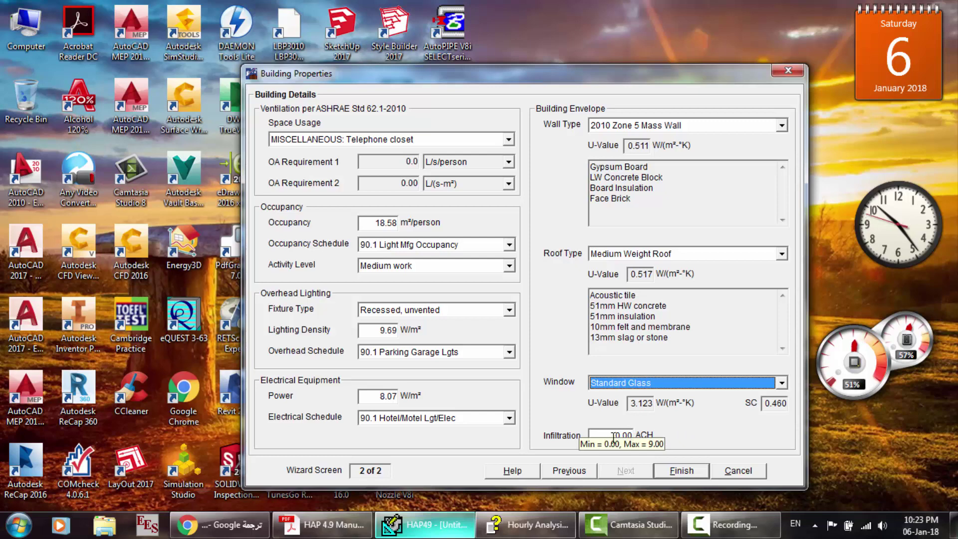
{"action": "left_click_drag", "start_coordinate": [611, 431], "coordinate": [647, 443]}
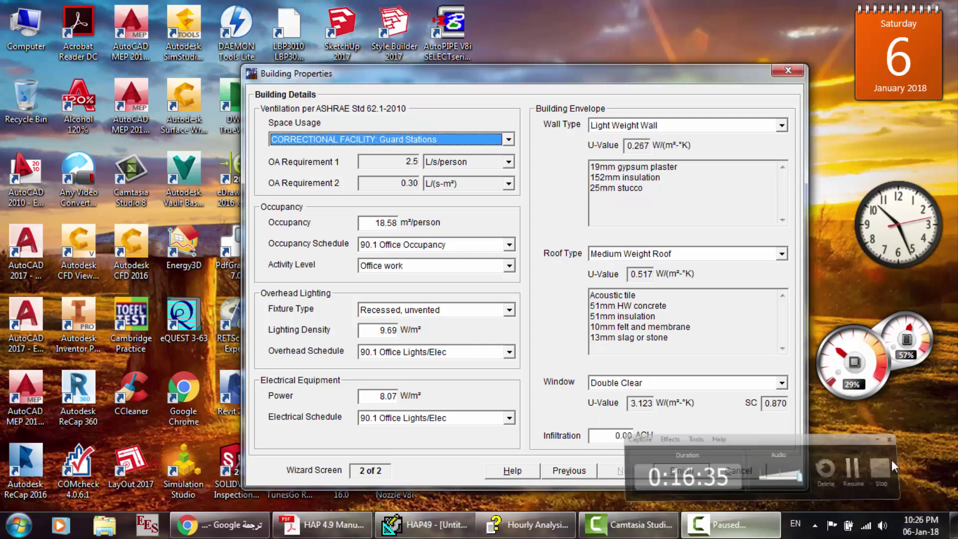
- Set the building's space usage to <User-defined> and check the units available for OA Requirement 2
{"action": "key", "text": "F9"}
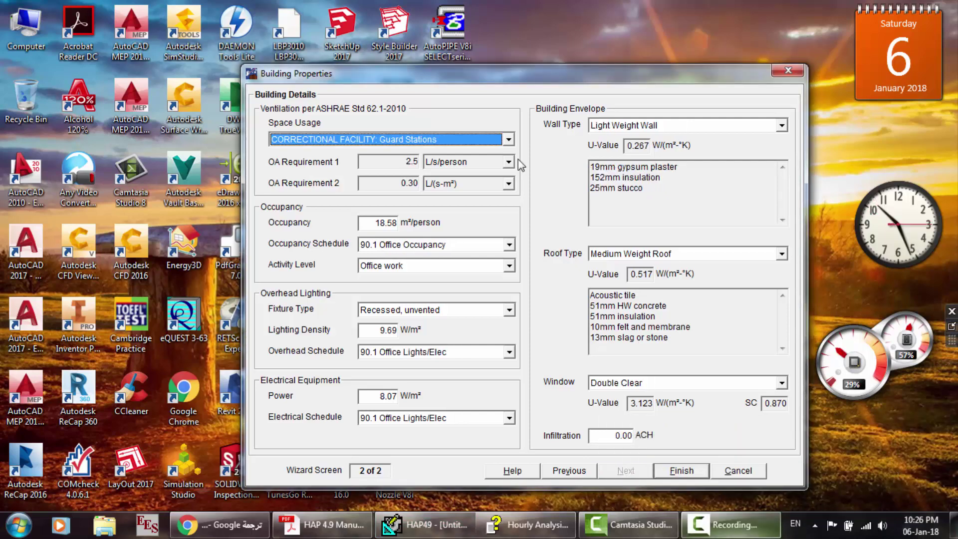
{"action": "left_click", "coordinate": [508, 140]}
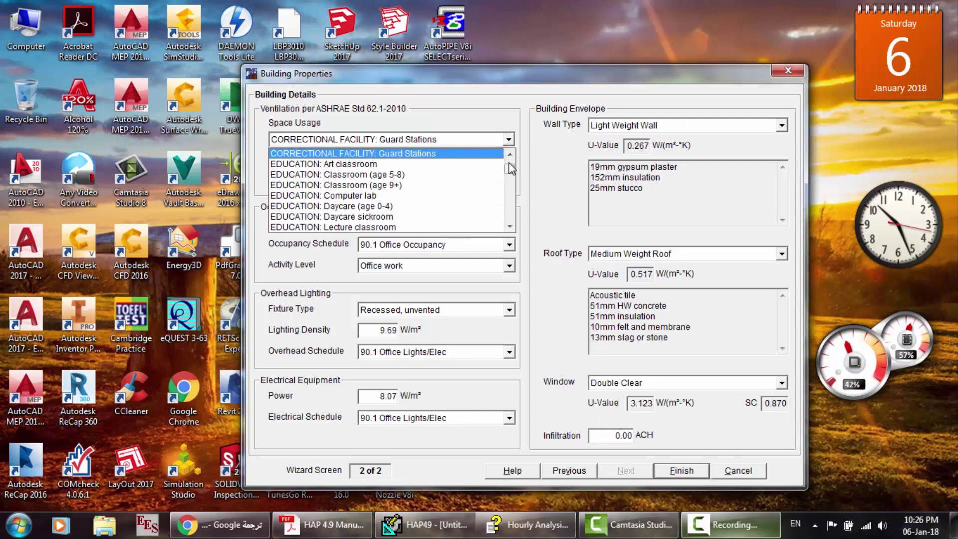
{"action": "left_click_drag", "start_coordinate": [509, 169], "coordinate": [511, 158]}
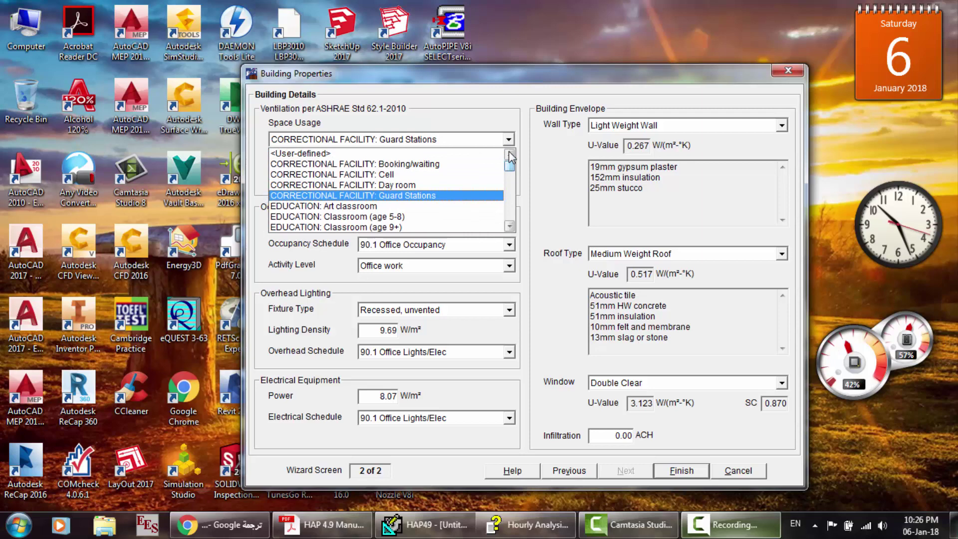
{"action": "left_click", "coordinate": [385, 152]}
{"action": "left_click", "coordinate": [394, 163]}
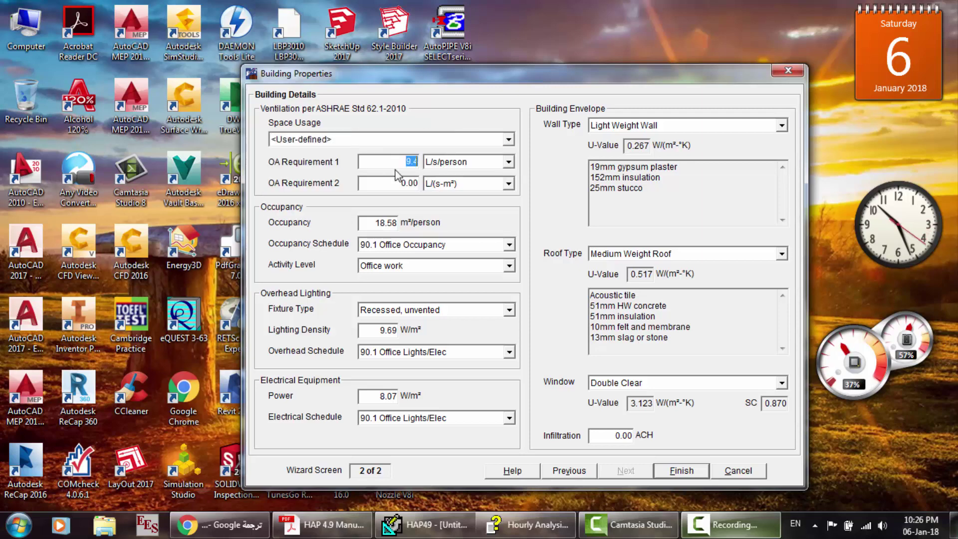
{"action": "left_click", "coordinate": [395, 183]}
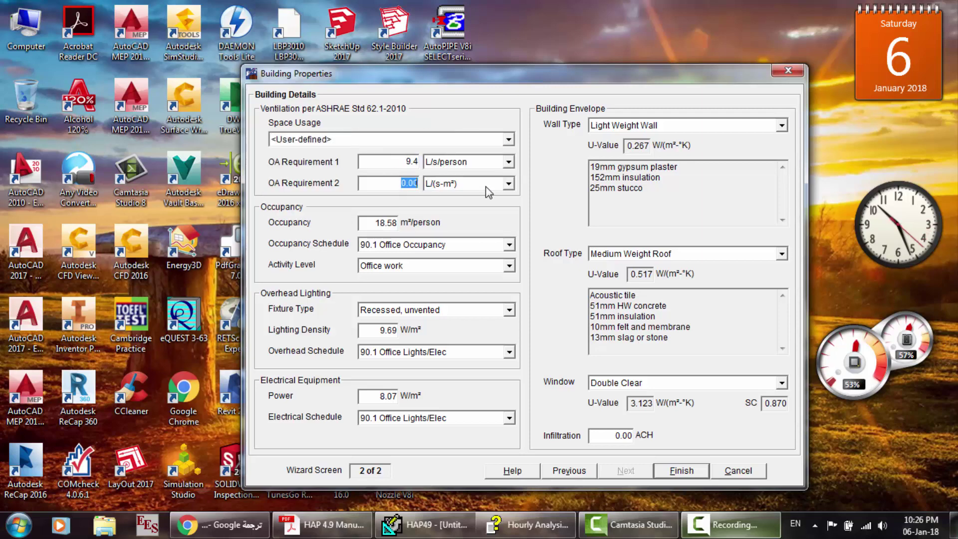
{"action": "left_click", "coordinate": [485, 185]}
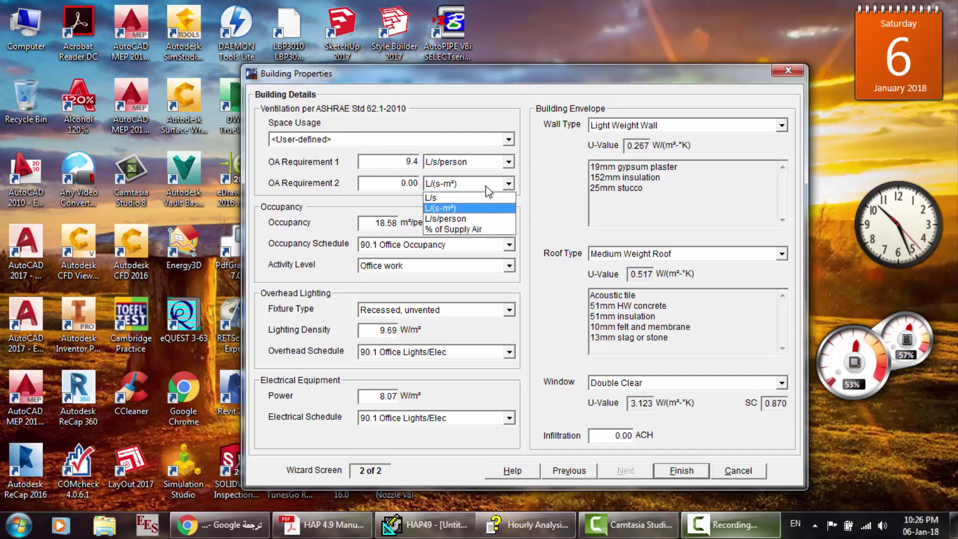
{"action": "left_click", "coordinate": [391, 182]}
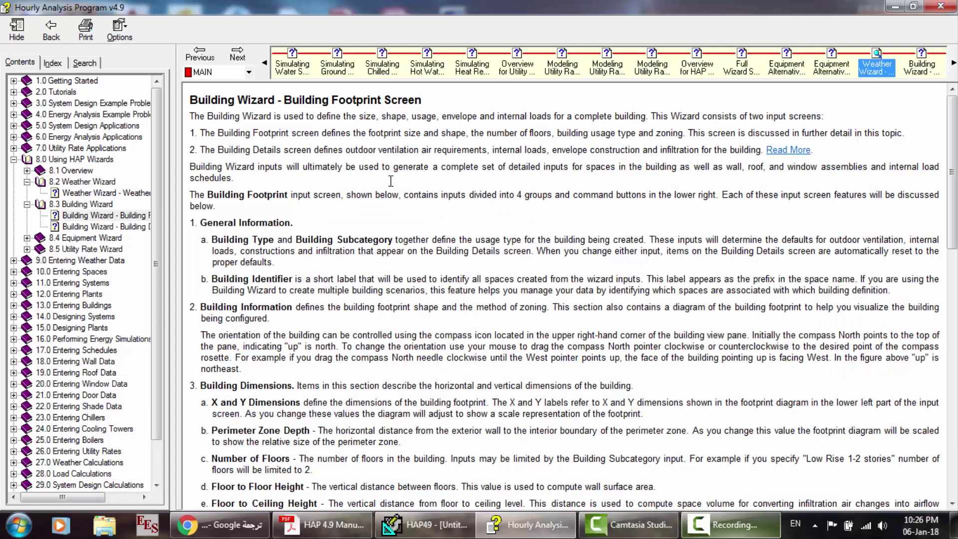
- Read the ventilation description in the help topic on the Building Details screen, and return to the HAP building wizard
{"action": "middle_click", "coordinate": [280, 271]}
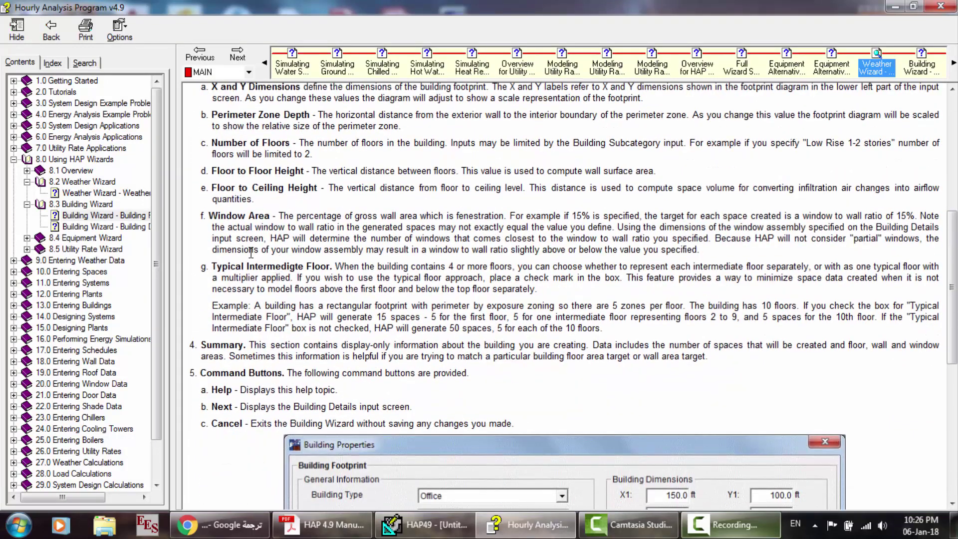
{"action": "middle_click", "coordinate": [305, 248]}
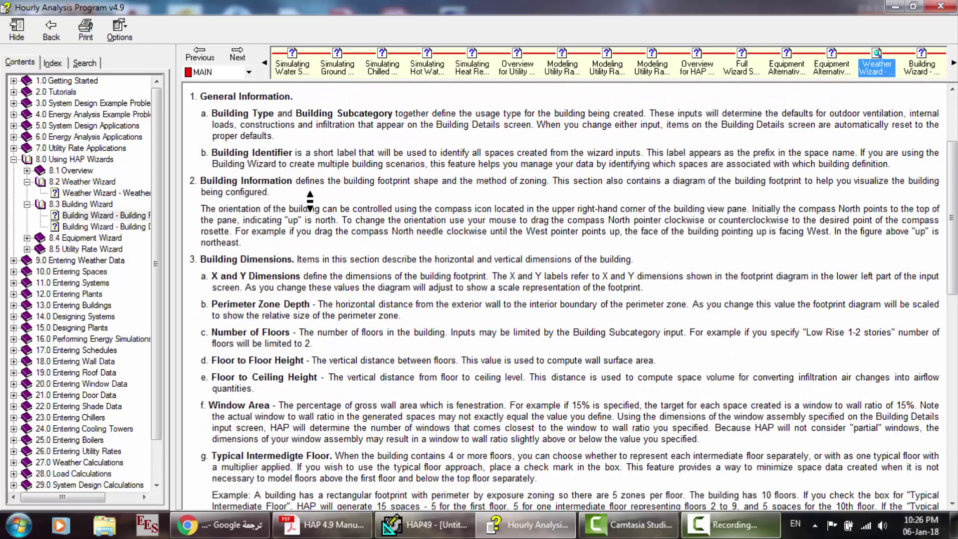
{"action": "middle_click", "coordinate": [490, 168]}
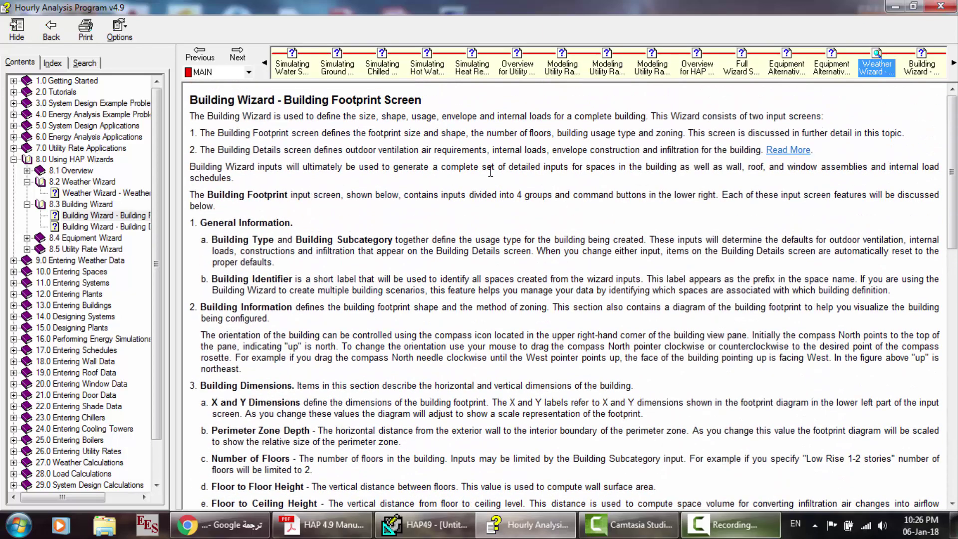
{"action": "left_click", "coordinate": [792, 153]}
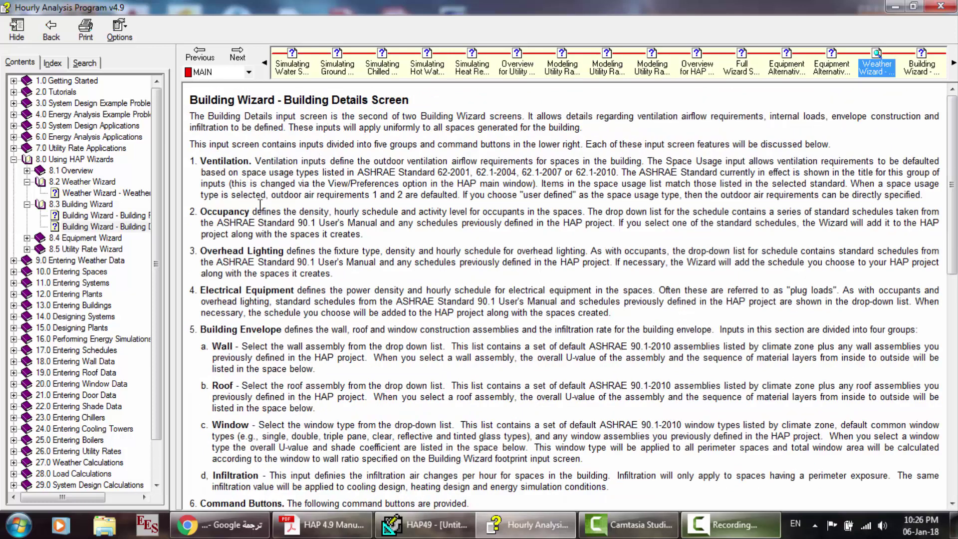
{"action": "left_click_drag", "start_coordinate": [258, 161], "coordinate": [457, 199]}
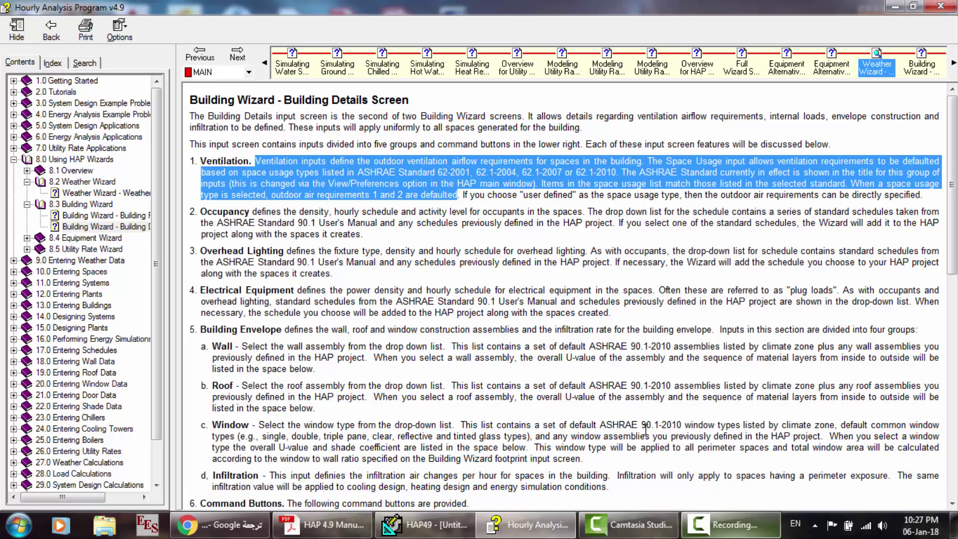
{"action": "left_click", "coordinate": [439, 523]}
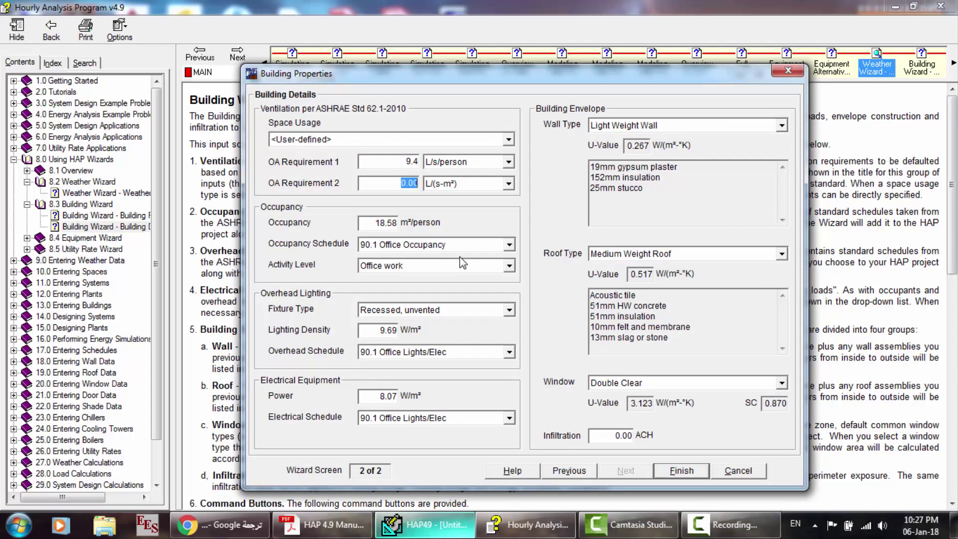
- Examine the available occupant activity levels and occupancy schedules, keeping Office work and 90.1 Office Occupancy
{"action": "left_click", "coordinate": [508, 265]}
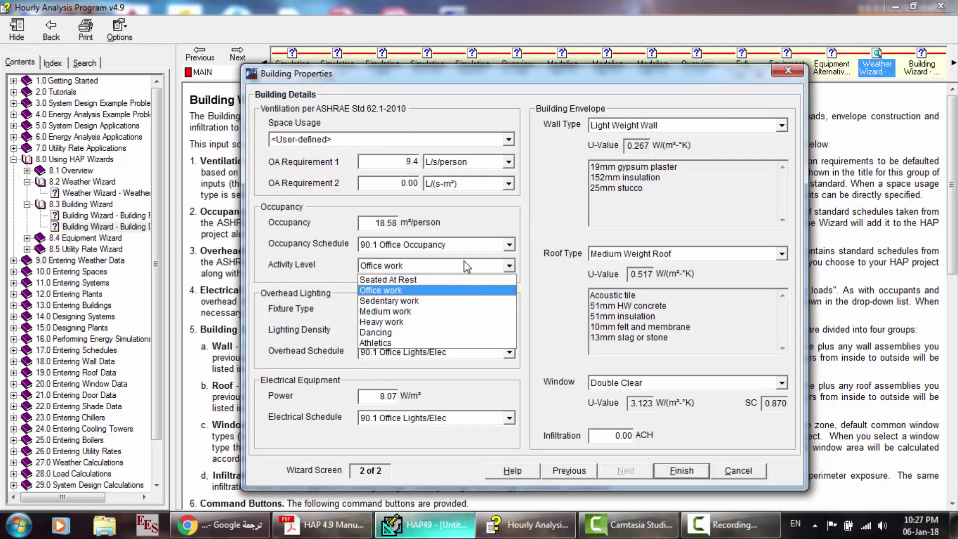
{"action": "left_click", "coordinate": [522, 257]}
{"action": "left_click", "coordinate": [508, 248]}
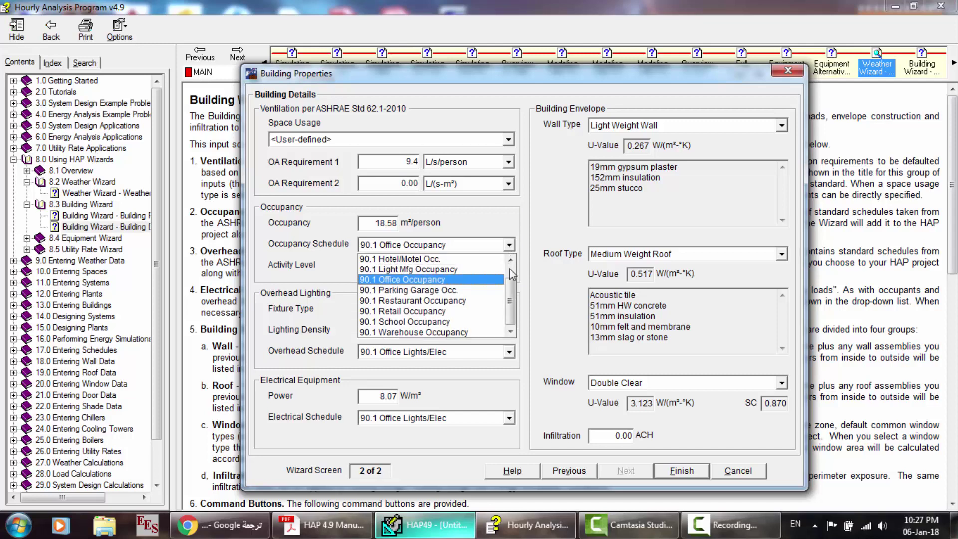
{"action": "scroll", "coordinate": [509, 269], "scroll_direction": "up", "scroll_amount": 2}
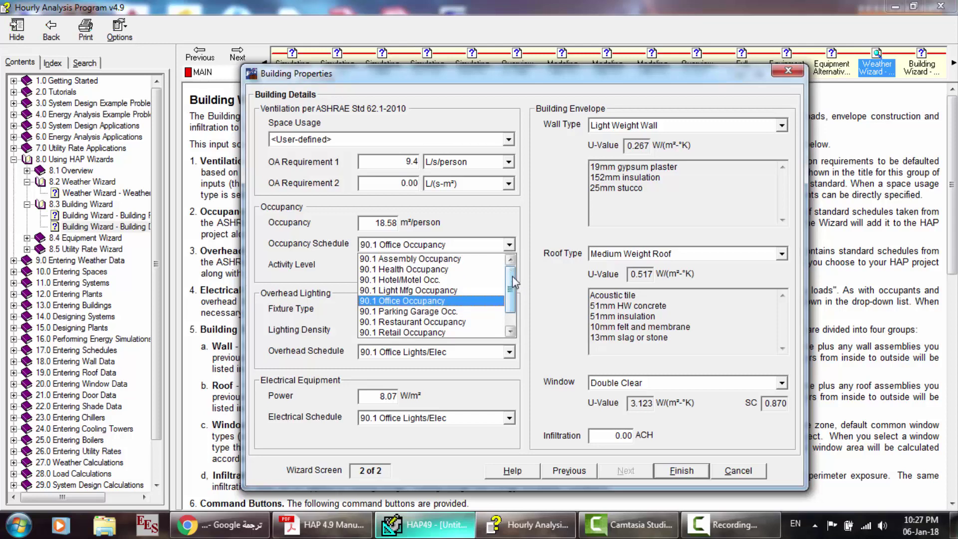
{"action": "left_click", "coordinate": [707, 149]}
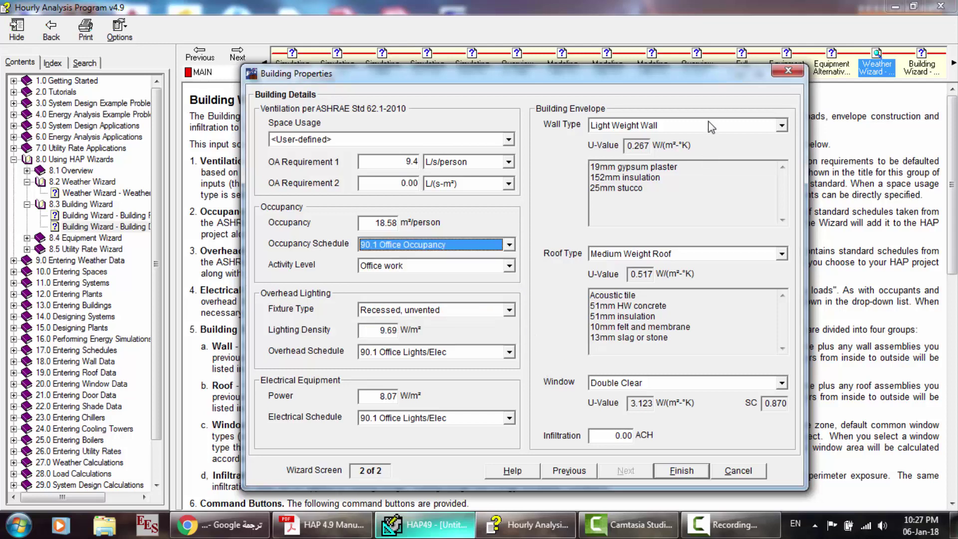
- Set the wall type to 2010 Zone 2 Mass Wall and the roof type to 2010 Zone 1 Insulation Above Deck
{"action": "left_click", "coordinate": [711, 127]}
{"action": "left_click", "coordinate": [708, 196]}
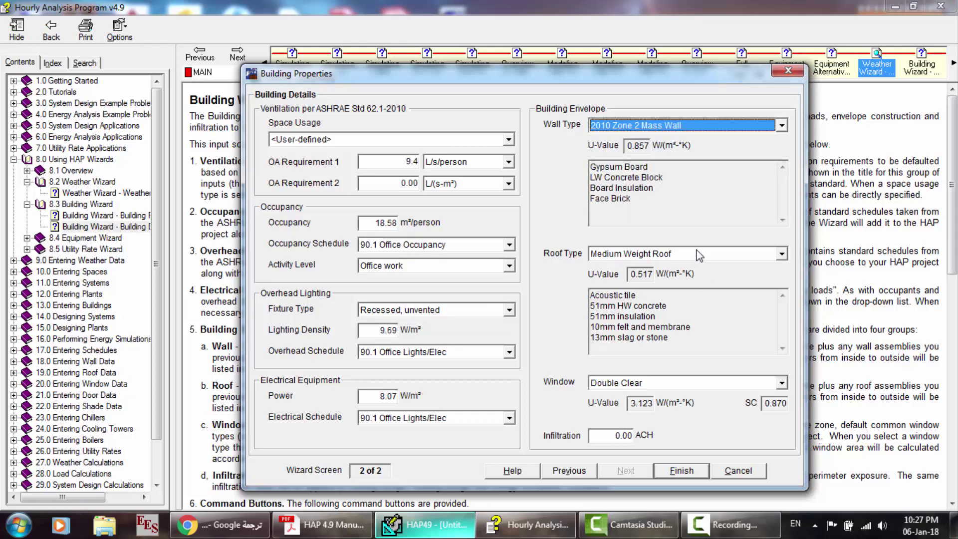
{"action": "left_click", "coordinate": [700, 256]}
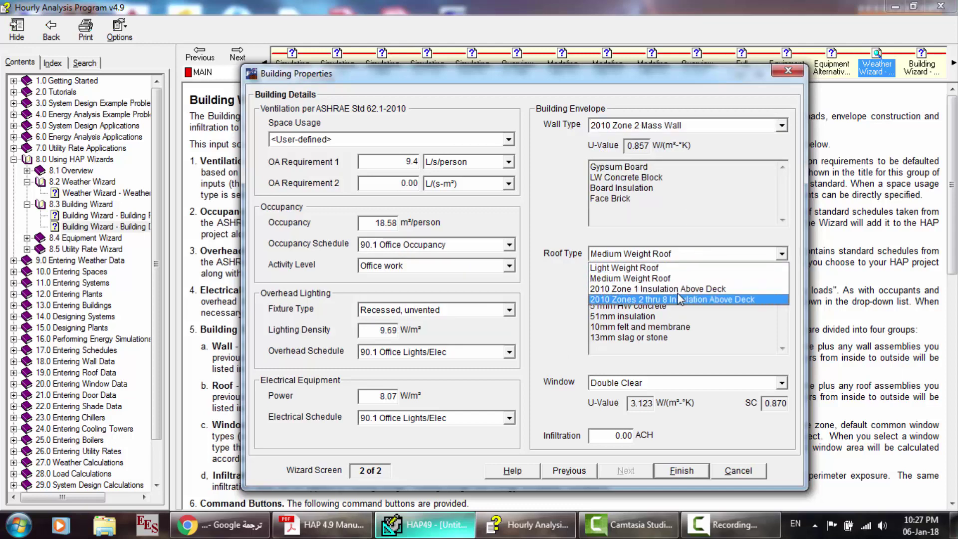
{"action": "left_click", "coordinate": [683, 289]}
- Set the window to Double Clear Low-e 0.2 on s3 and infiltration to 1 ACH, and finish the building wizard
{"action": "left_click", "coordinate": [687, 381]}
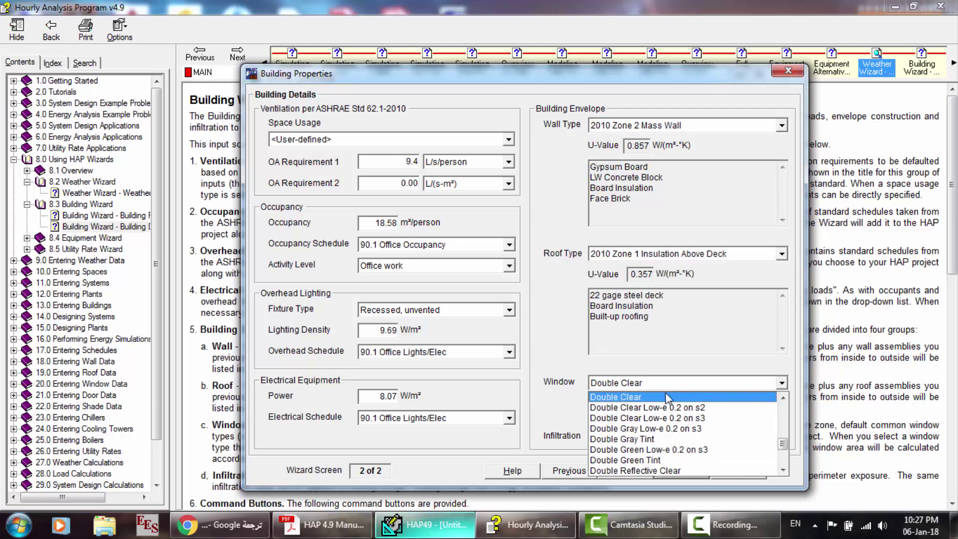
{"action": "left_click", "coordinate": [643, 420]}
{"action": "double_click", "coordinate": [613, 437]}
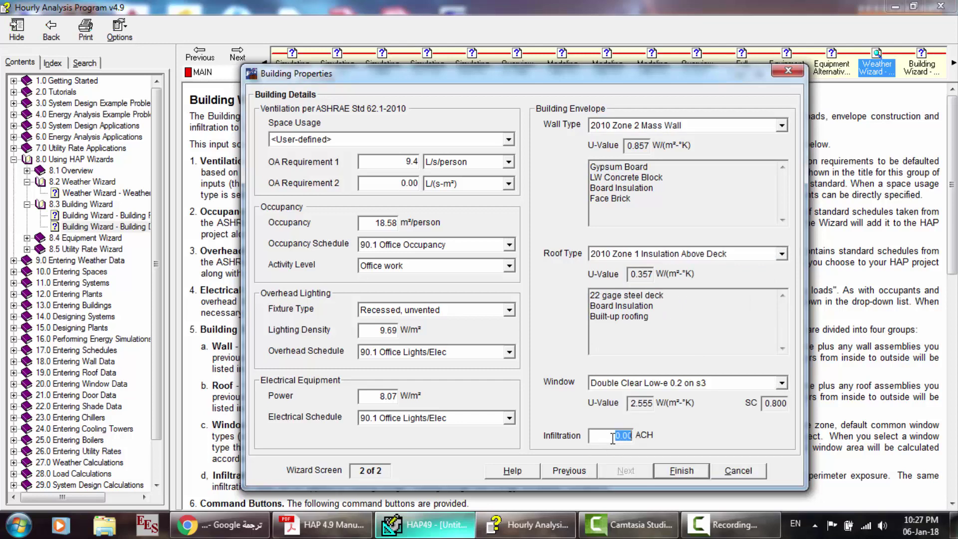
{"action": "type", "text": "1"}
{"action": "left_click", "coordinate": [682, 471]}
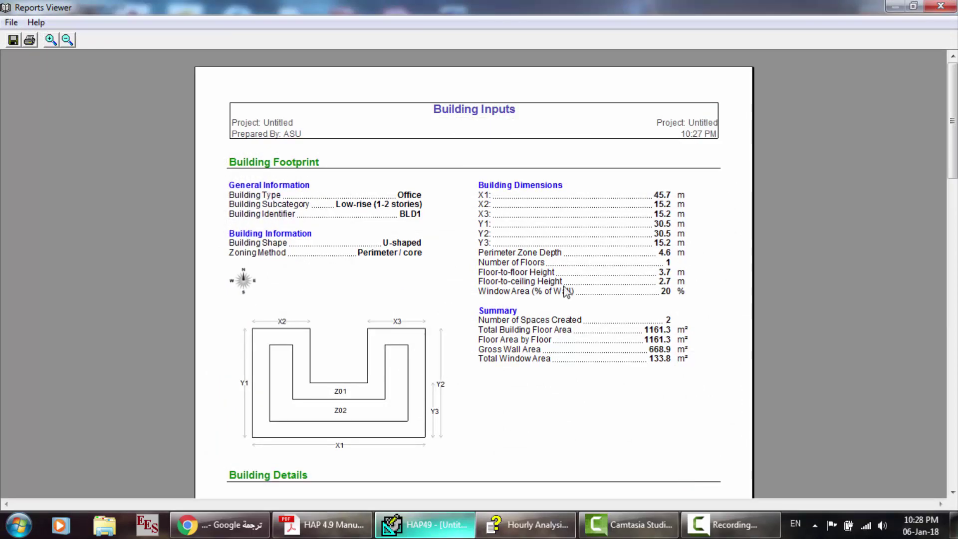
- Review the Building Inputs report's footprint, dimensions, building details and envelope across both pages, and close it
{"action": "scroll", "coordinate": [567, 292], "scroll_direction": "down", "scroll_amount": 2}
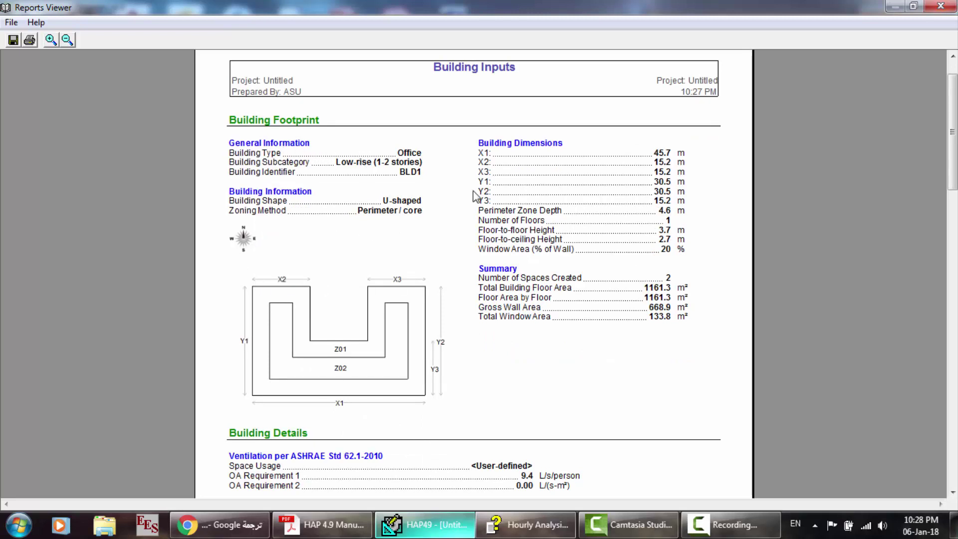
{"action": "scroll", "coordinate": [474, 196], "scroll_direction": "down", "scroll_amount": 3}
{"action": "scroll", "coordinate": [549, 202], "scroll_direction": "up", "scroll_amount": 4}
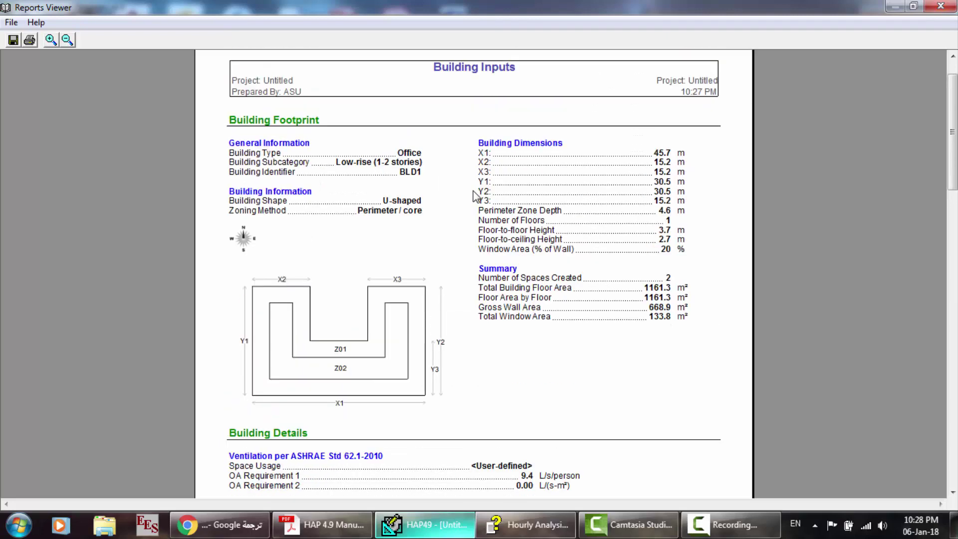
{"action": "scroll", "coordinate": [531, 334], "scroll_direction": "down", "scroll_amount": 4}
{"action": "scroll", "coordinate": [531, 333], "scroll_direction": "down", "scroll_amount": 1}
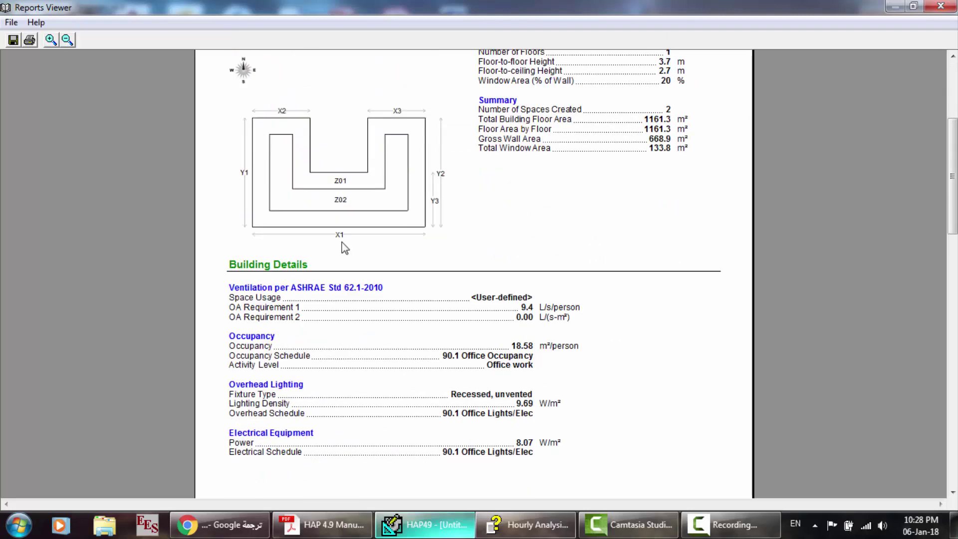
{"action": "scroll", "coordinate": [251, 275], "scroll_direction": "down", "scroll_amount": 2}
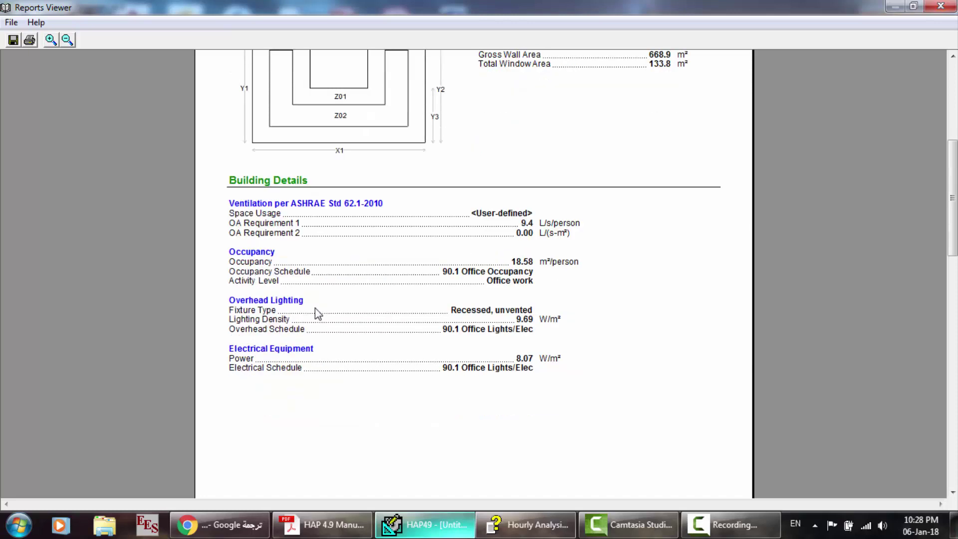
{"action": "scroll", "coordinate": [321, 329], "scroll_direction": "down", "scroll_amount": 4}
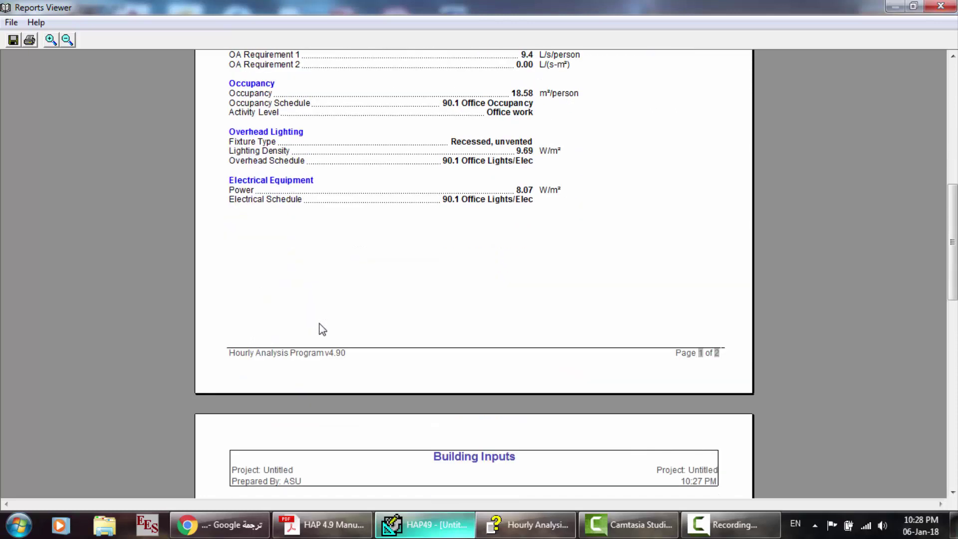
{"action": "scroll", "coordinate": [322, 330], "scroll_direction": "down", "scroll_amount": 7}
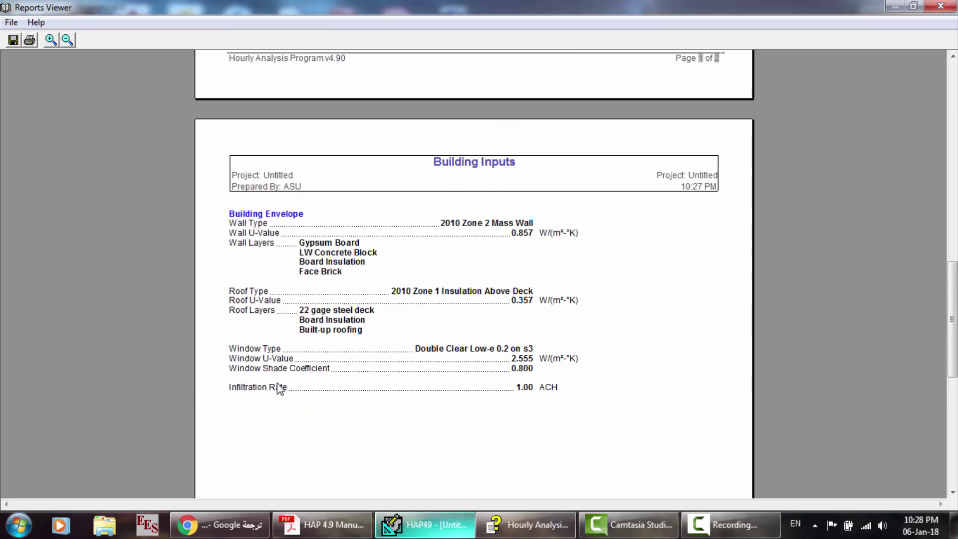
{"action": "scroll", "coordinate": [253, 386], "scroll_direction": "down", "scroll_amount": 5}
{"action": "scroll", "coordinate": [253, 386], "scroll_direction": "down", "scroll_amount": 5}
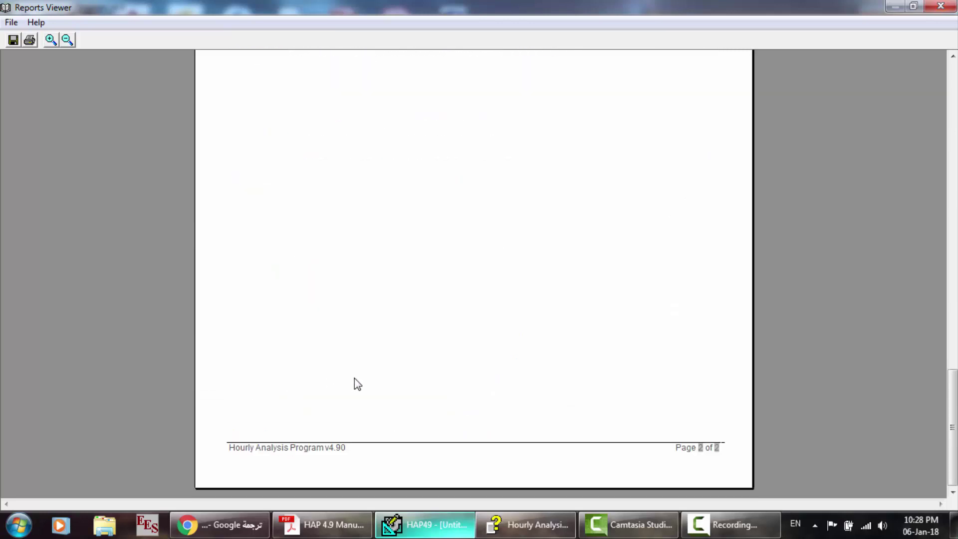
{"action": "scroll", "coordinate": [355, 381], "scroll_direction": "up", "scroll_amount": 15}
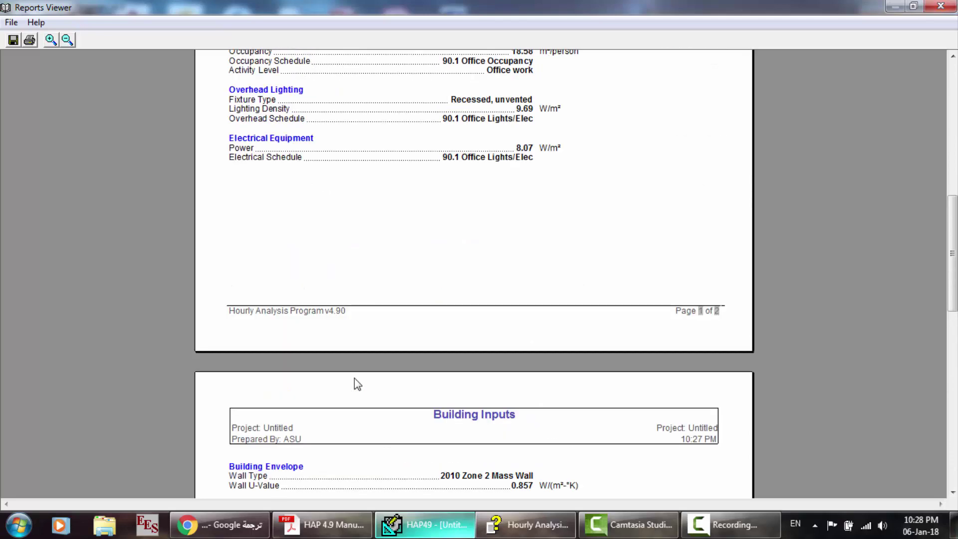
{"action": "scroll", "coordinate": [355, 380], "scroll_direction": "up", "scroll_amount": 13}
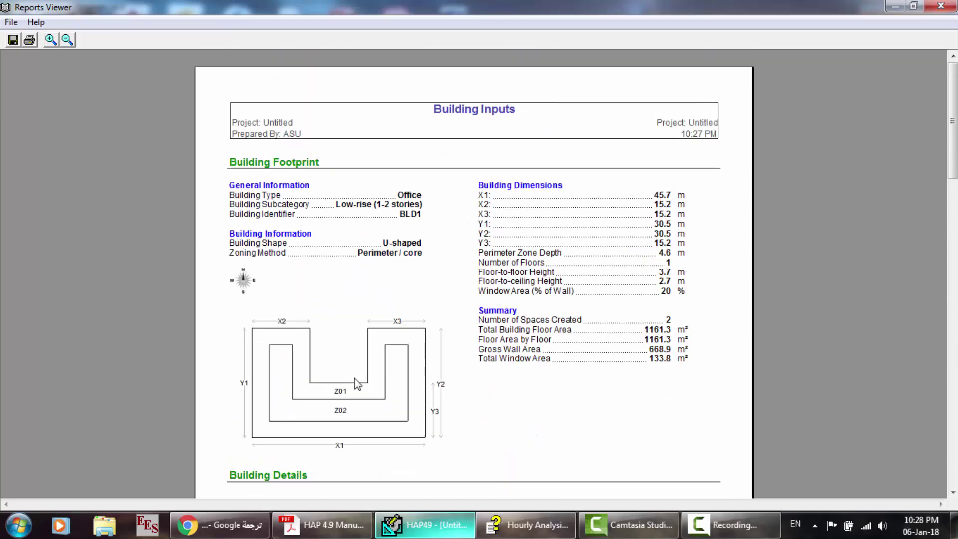
{"action": "scroll", "coordinate": [355, 378], "scroll_direction": "down", "scroll_amount": 20}
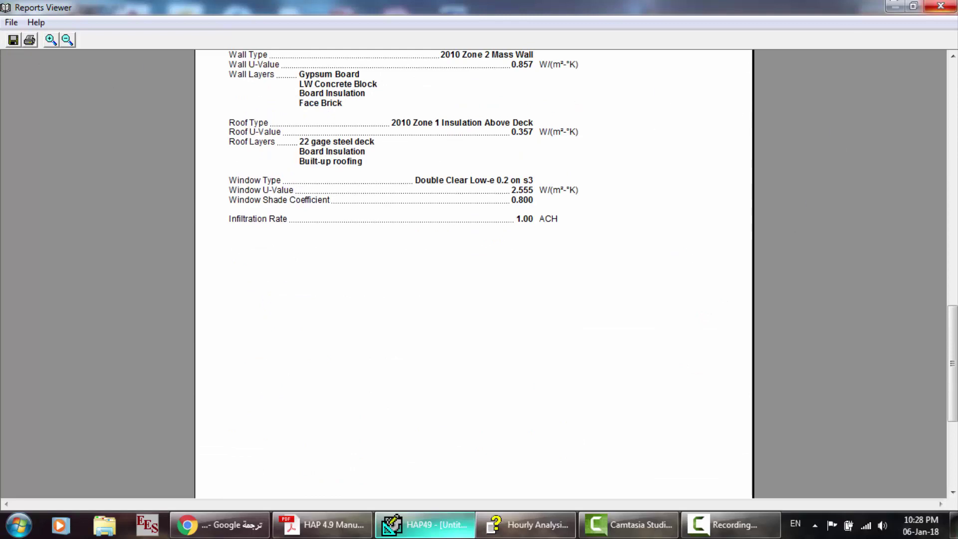
{"action": "left_click", "coordinate": [941, 6]}
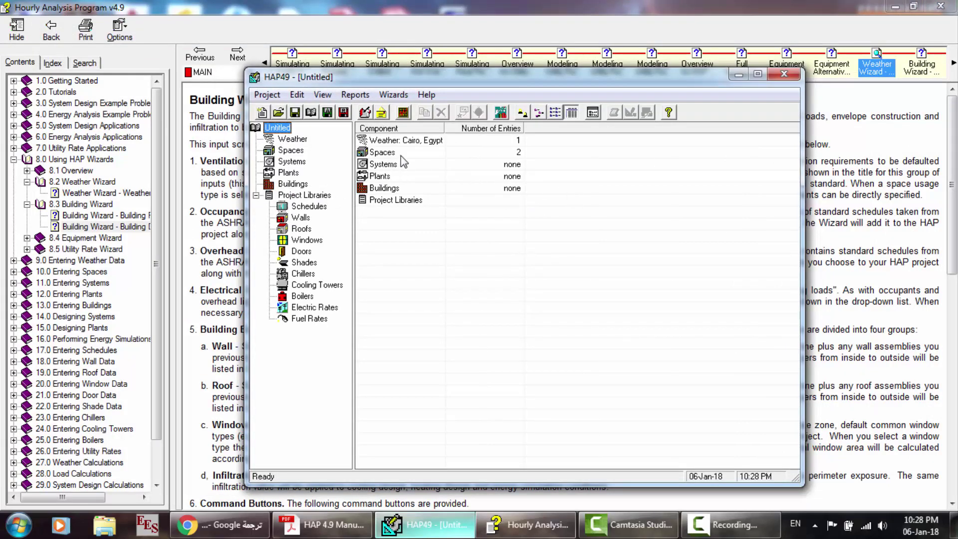
- Open the project's spaces and the properties of space BLD1-F001-Z01
{"action": "double_click", "coordinate": [400, 156]}
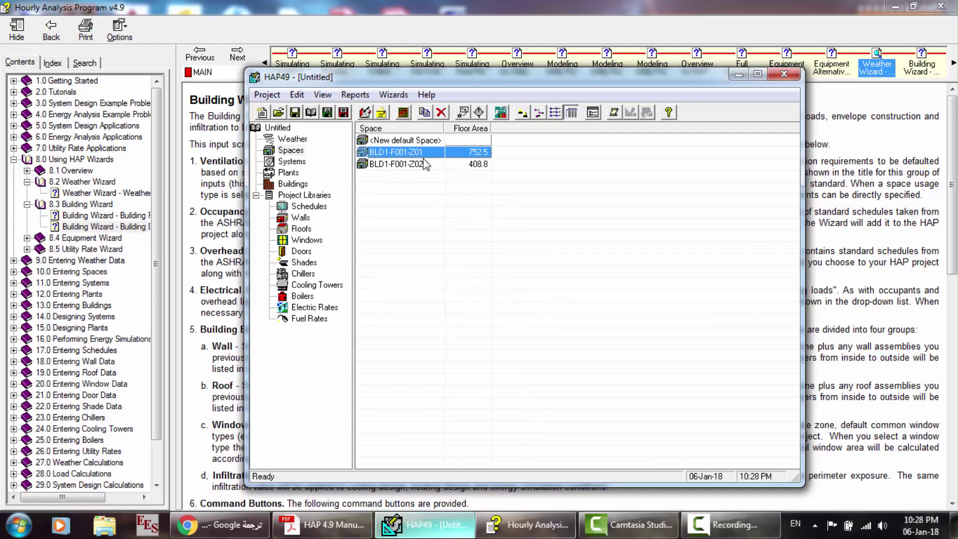
{"action": "double_click", "coordinate": [407, 152]}
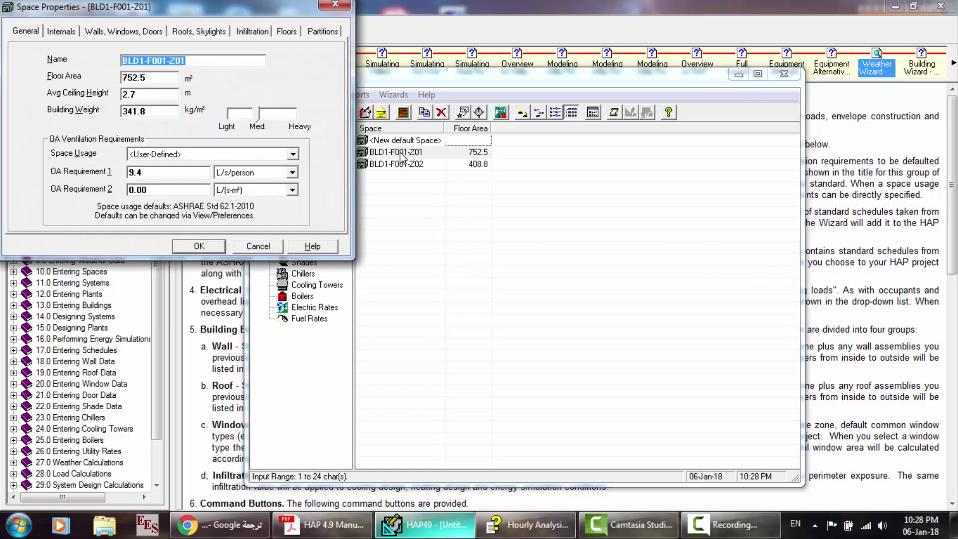
- Review the internals, walls, roofs, infiltration, floors and partitions of space BLD1-F001-Z01, and close its properties without saving changes
{"action": "left_click", "coordinate": [68, 31]}
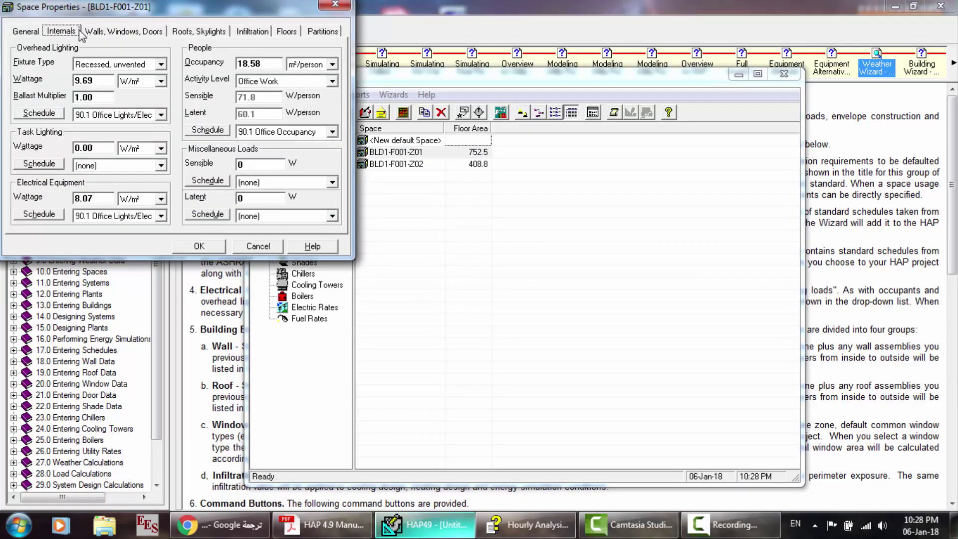
{"action": "left_click", "coordinate": [114, 31]}
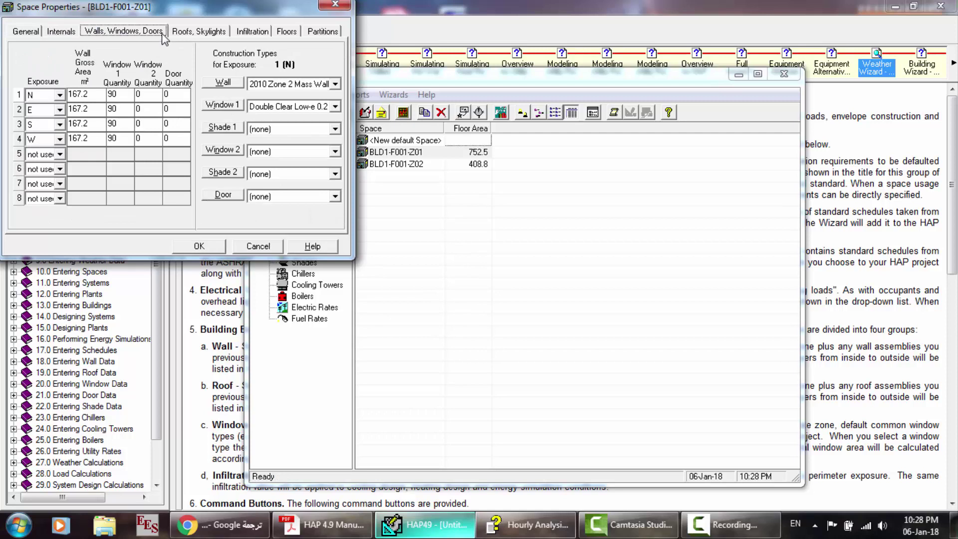
{"action": "left_click", "coordinate": [192, 33]}
{"action": "left_click", "coordinate": [242, 36]}
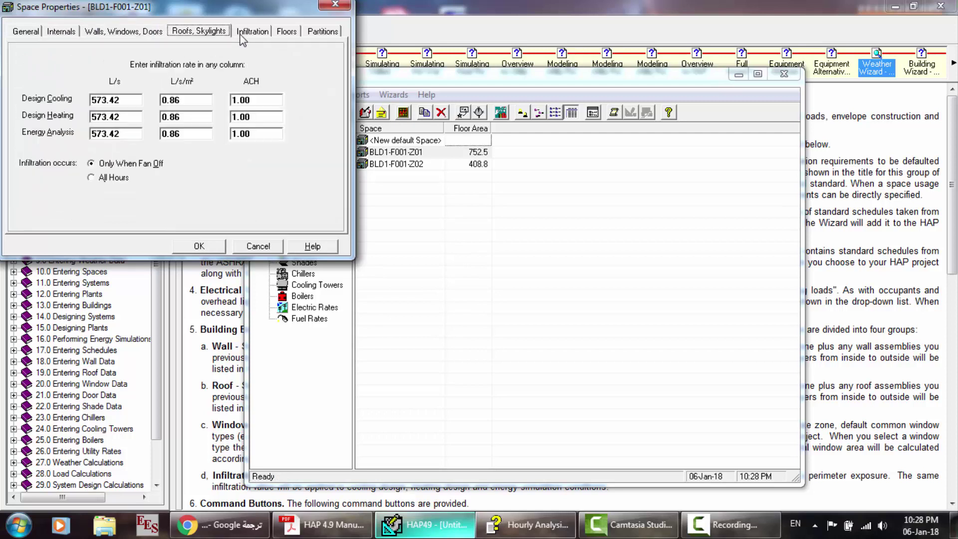
{"action": "left_click", "coordinate": [287, 35]}
{"action": "left_click", "coordinate": [322, 34]}
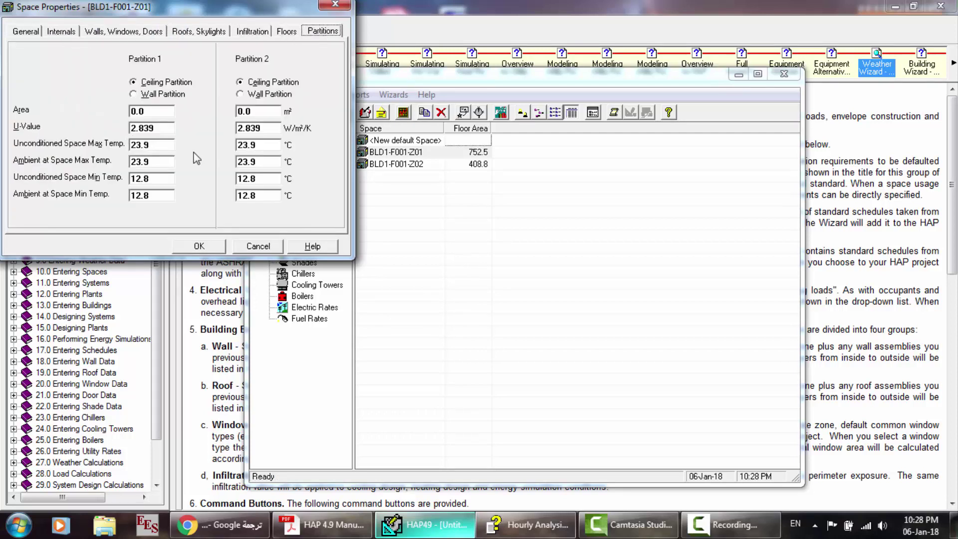
{"action": "left_click", "coordinate": [257, 246]}
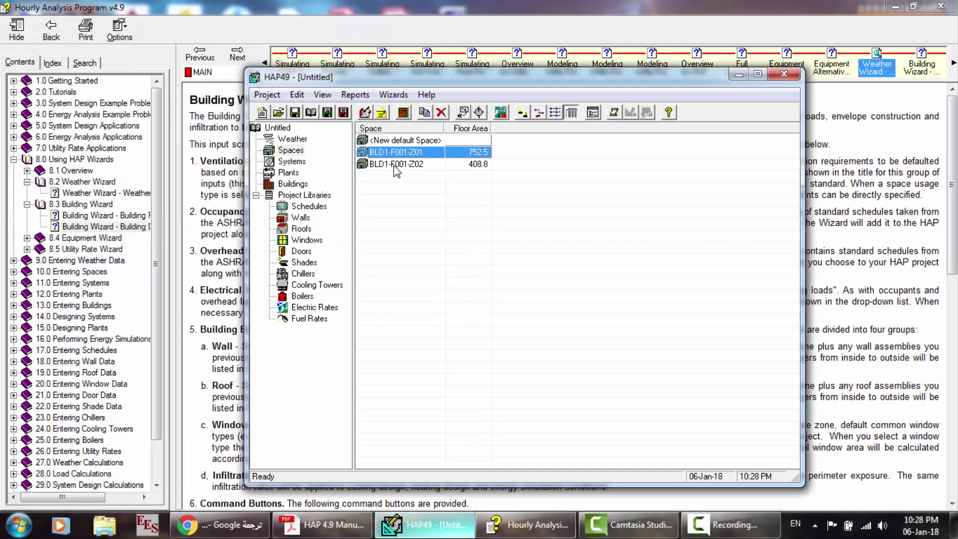
- Open space BLD1-F001-Z02, review its internals, walls, roofs, infiltration, floors and partitions, and close its properties without saving changes
{"action": "double_click", "coordinate": [399, 164]}
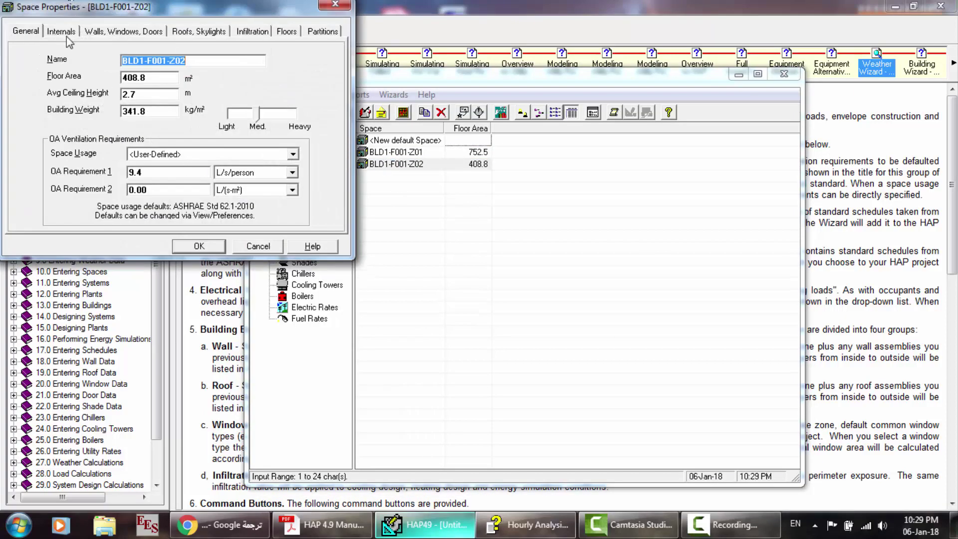
{"action": "left_click", "coordinate": [65, 32]}
{"action": "left_click", "coordinate": [102, 33]}
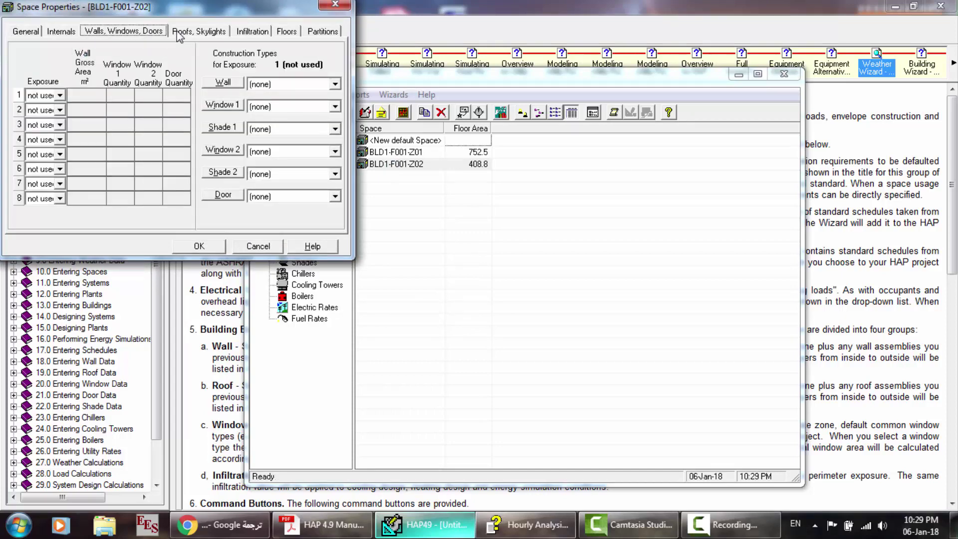
{"action": "left_click", "coordinate": [180, 34]}
{"action": "left_click", "coordinate": [264, 34]}
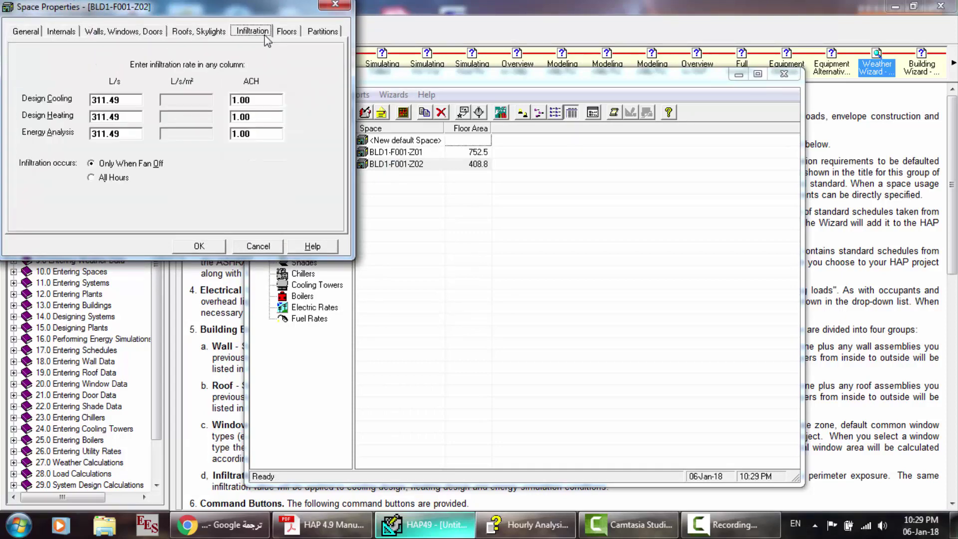
{"action": "left_click", "coordinate": [294, 34]}
{"action": "left_click", "coordinate": [322, 33]}
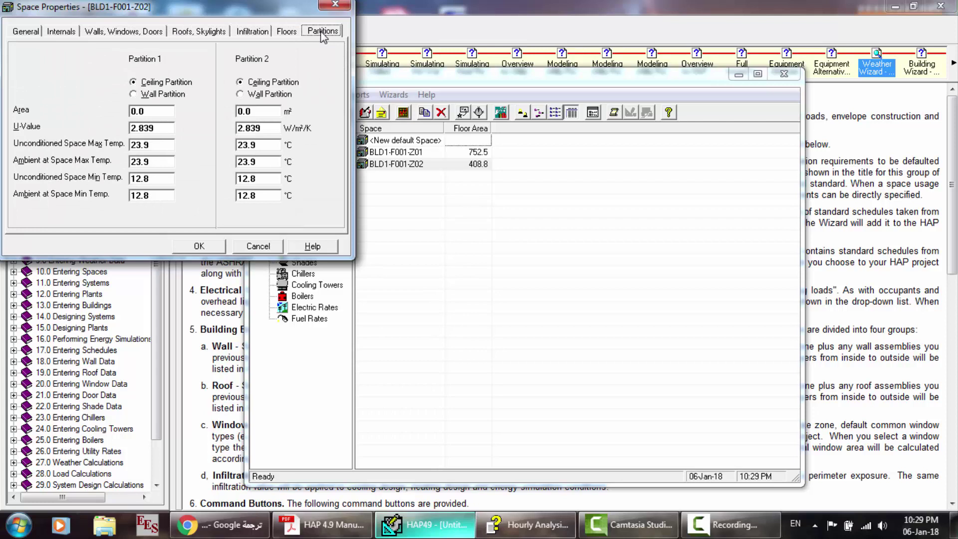
{"action": "left_click", "coordinate": [134, 34]}
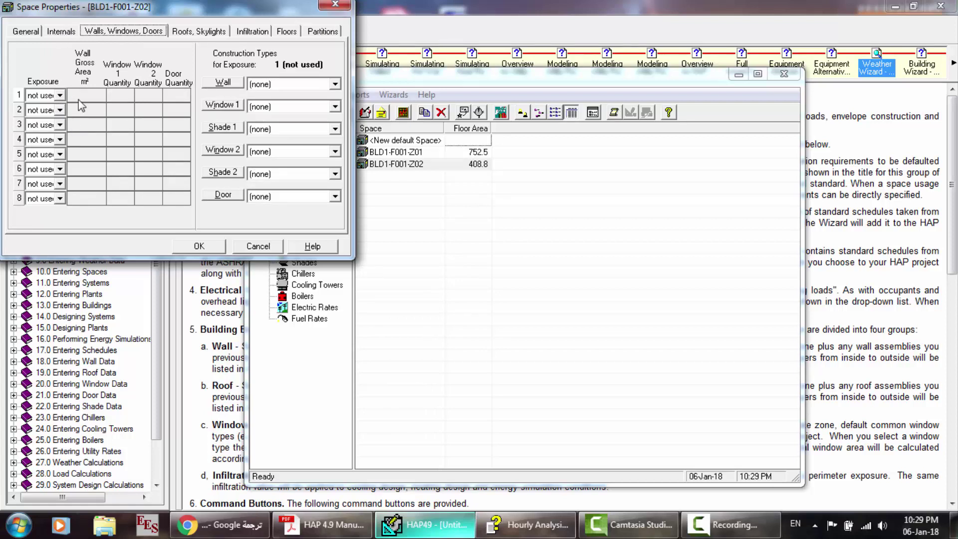
{"action": "left_click", "coordinate": [289, 33]}
{"action": "left_click", "coordinate": [327, 38]}
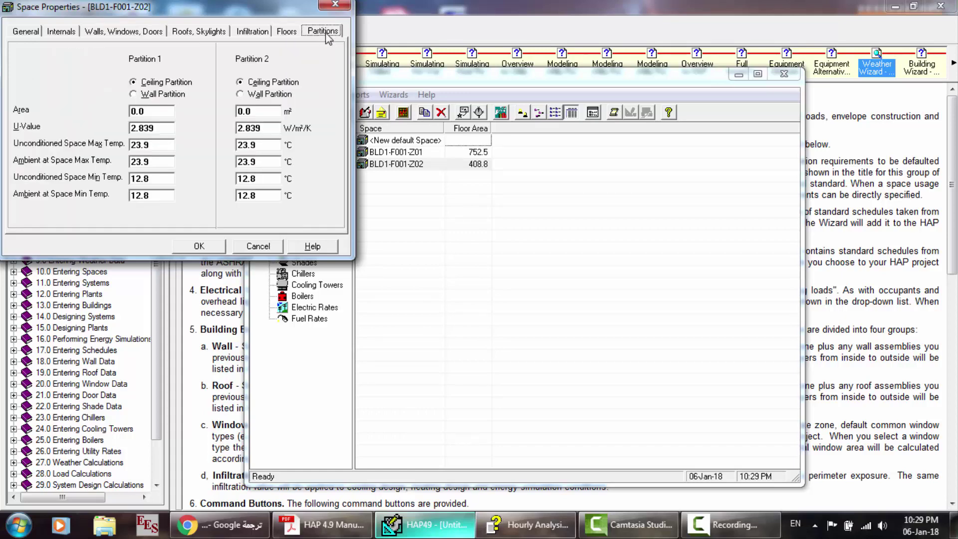
{"action": "left_click", "coordinate": [265, 246]}
- Reopen space BLD1-F001-Z01, recheck its partitions, floors, infiltration and wall data for comparison, and cancel its properties
{"action": "left_click", "coordinate": [411, 152]}
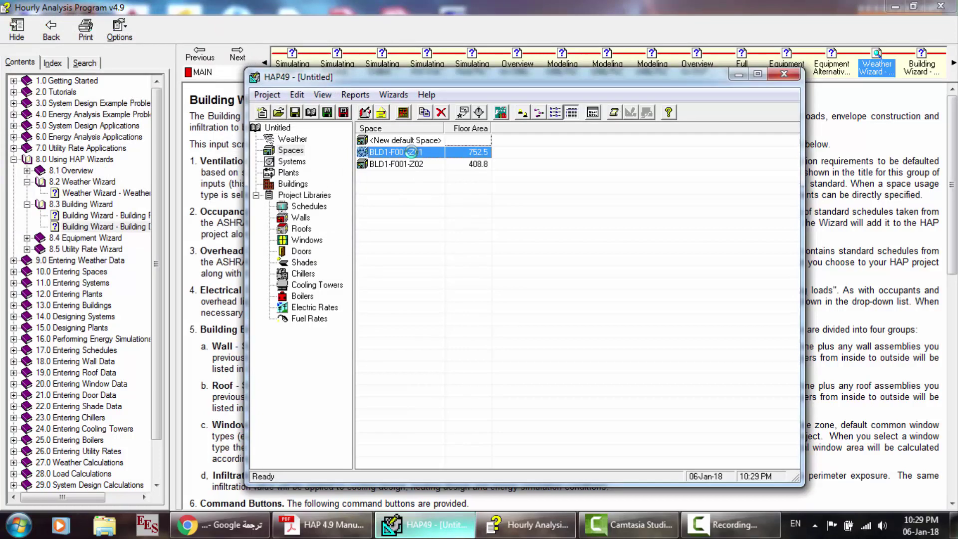
{"action": "left_click", "coordinate": [323, 31]}
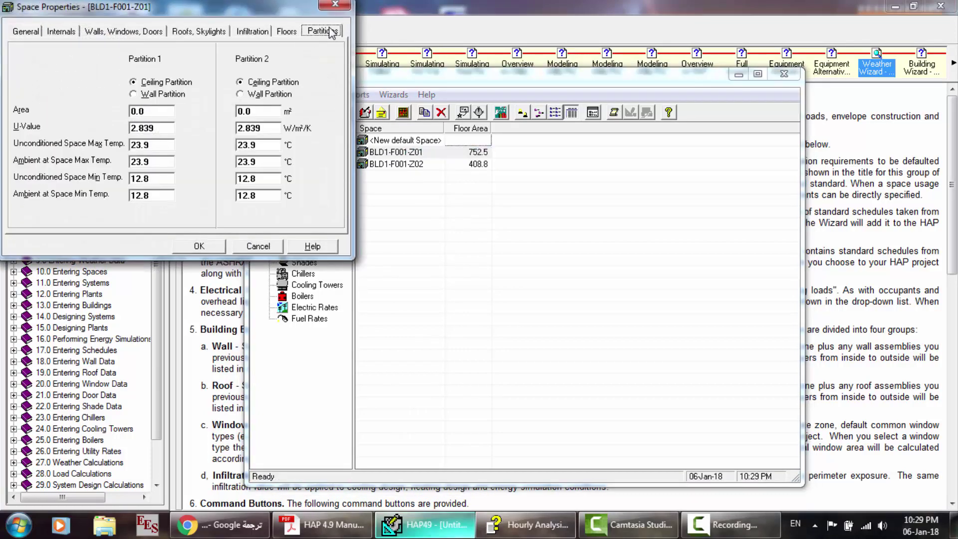
{"action": "left_click", "coordinate": [280, 35]}
{"action": "left_click", "coordinate": [252, 32]}
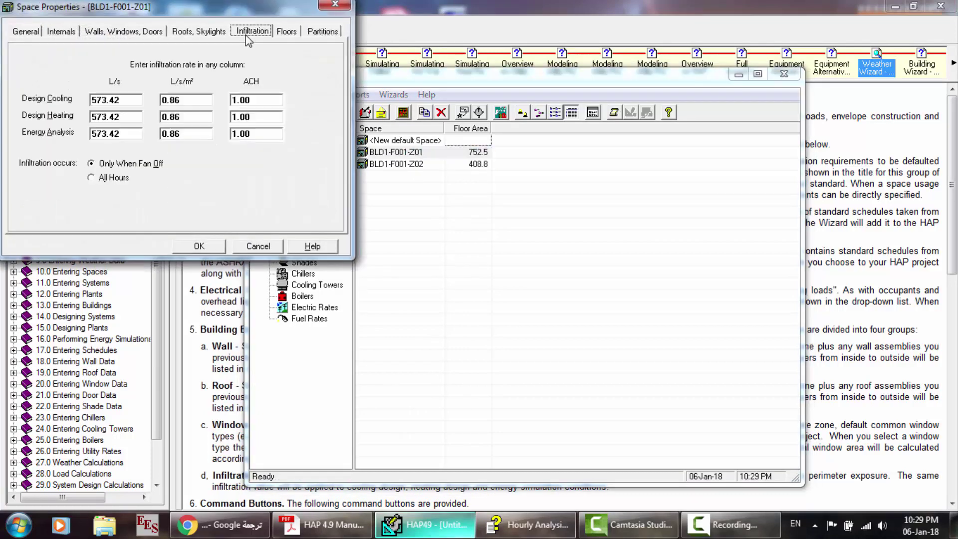
{"action": "left_click", "coordinate": [208, 36]}
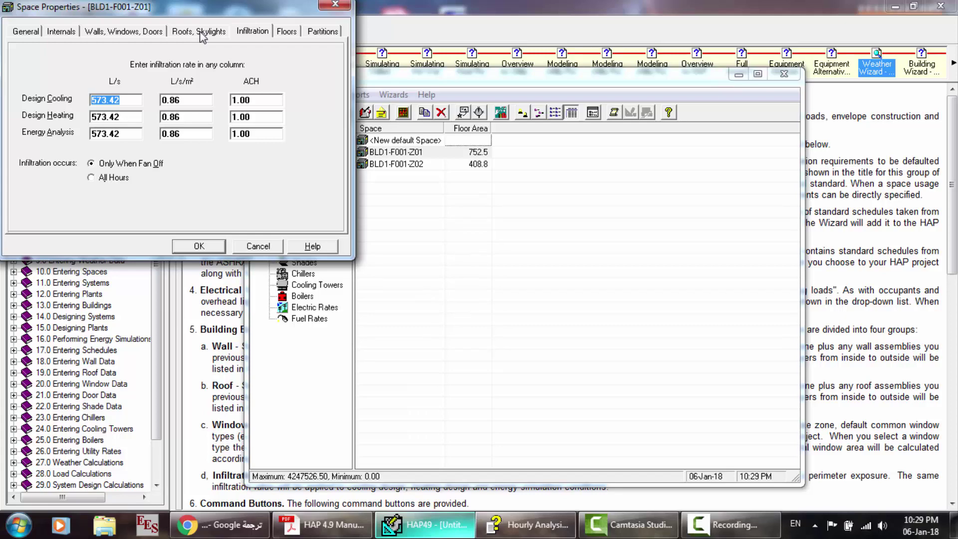
{"action": "left_click", "coordinate": [149, 33]}
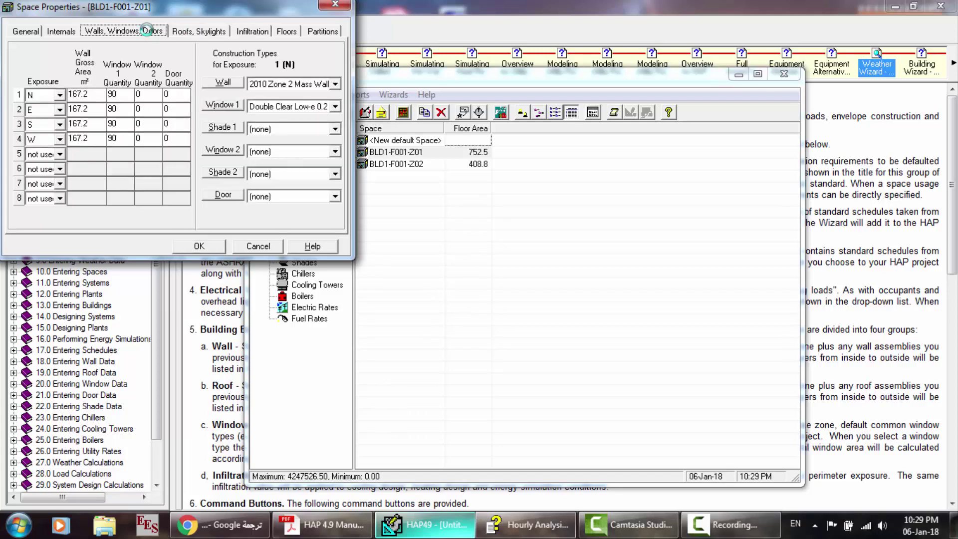
{"action": "left_click", "coordinate": [248, 245]}
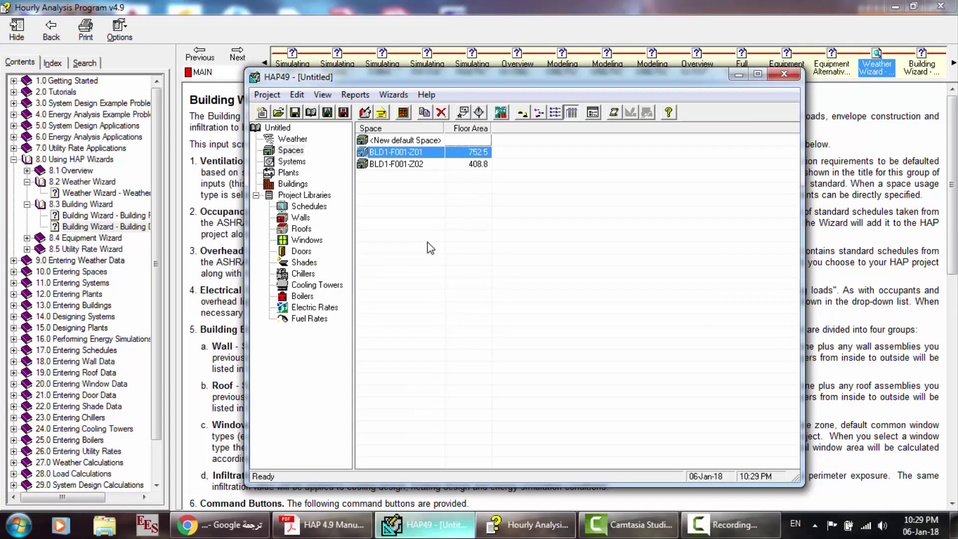
- View the input data report for space BLD1-F001-Z01, read it through to the floors and partitions sections, and close it
{"action": "right_click", "coordinate": [408, 151]}
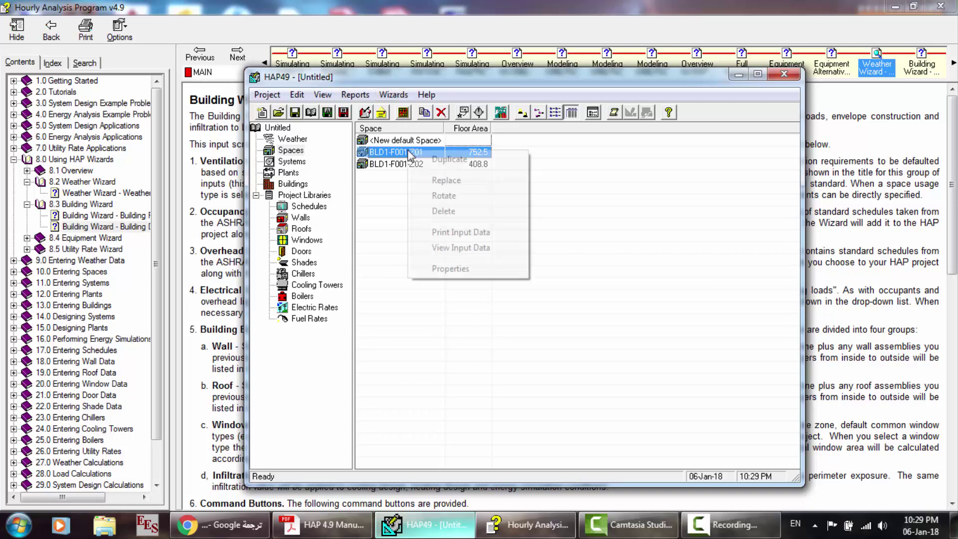
{"action": "left_click", "coordinate": [390, 214]}
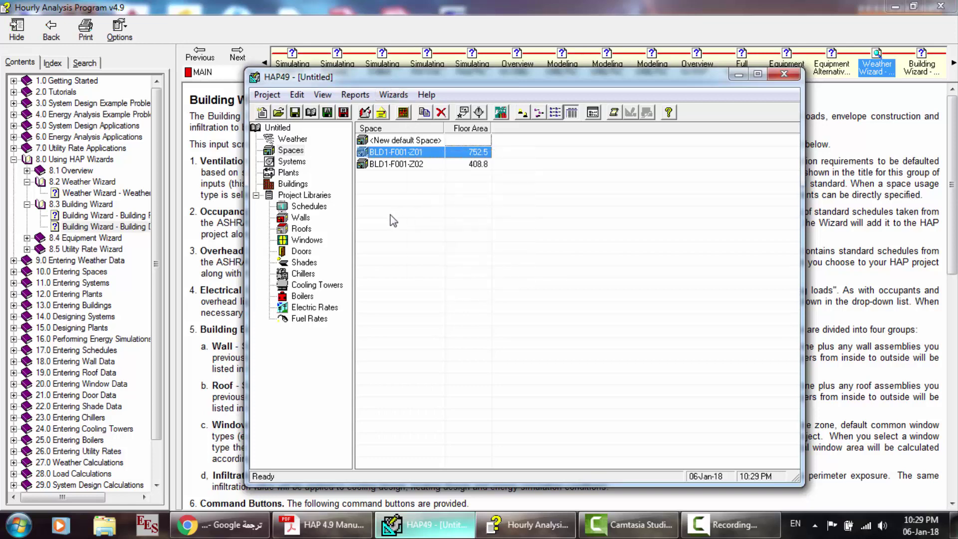
{"action": "right_click", "coordinate": [408, 152]}
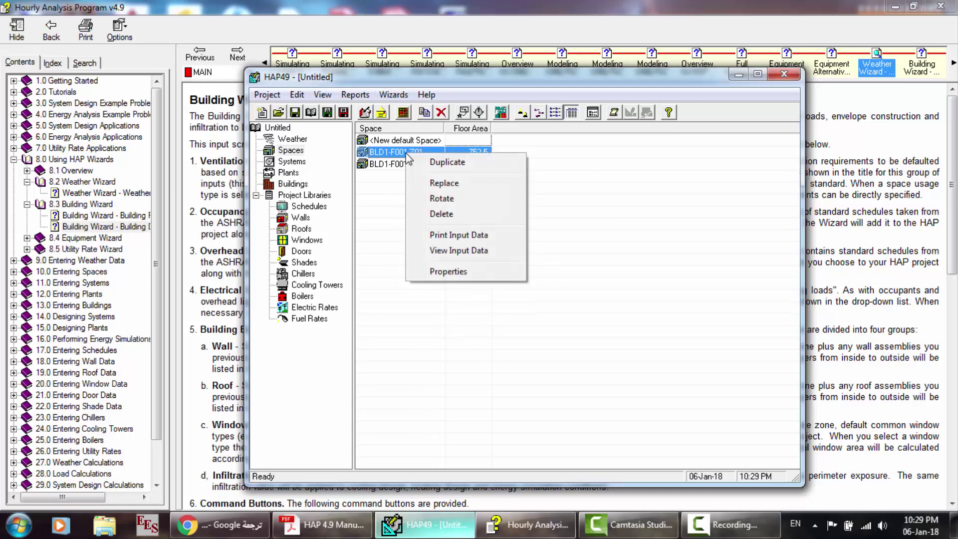
{"action": "left_click", "coordinate": [472, 252]}
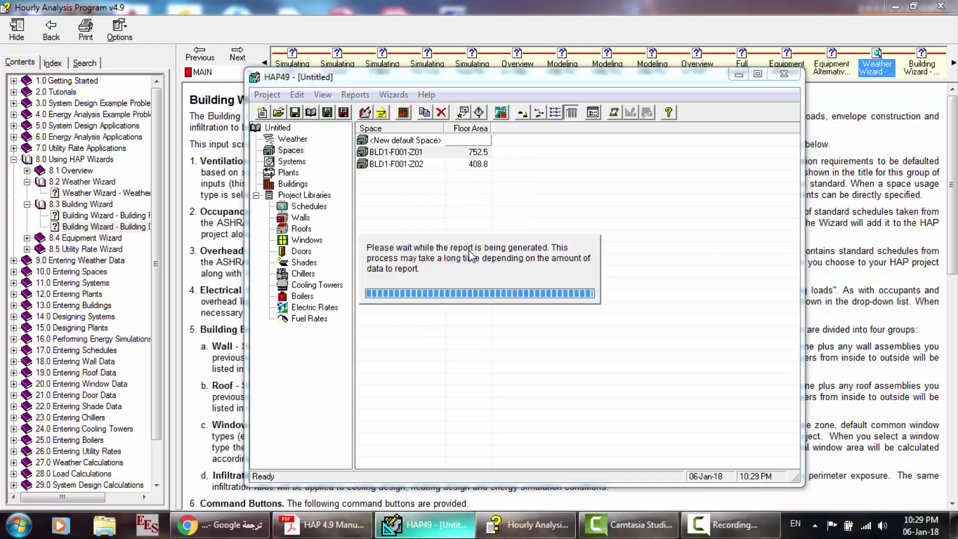
{"action": "scroll", "coordinate": [472, 256], "scroll_direction": "down", "scroll_amount": 5}
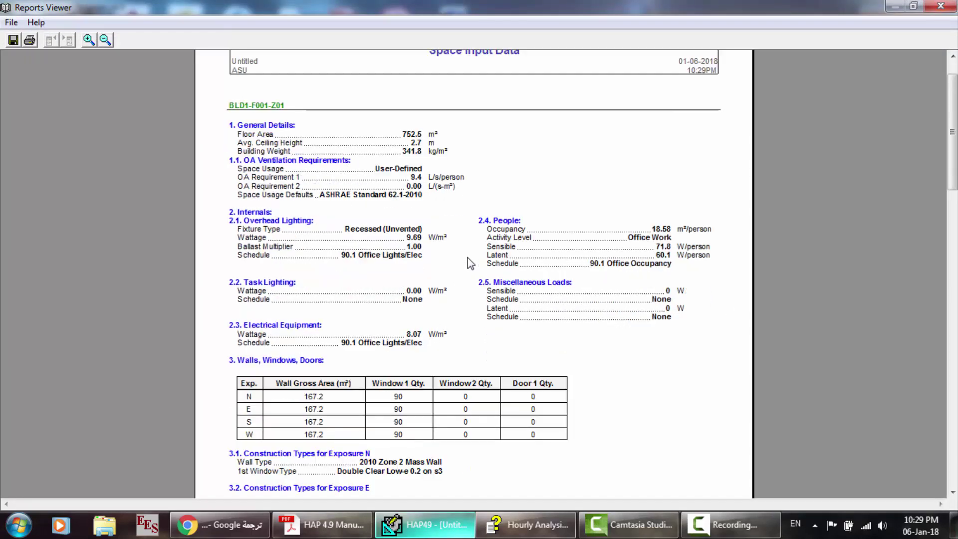
{"action": "scroll", "coordinate": [469, 263], "scroll_direction": "down", "scroll_amount": 8}
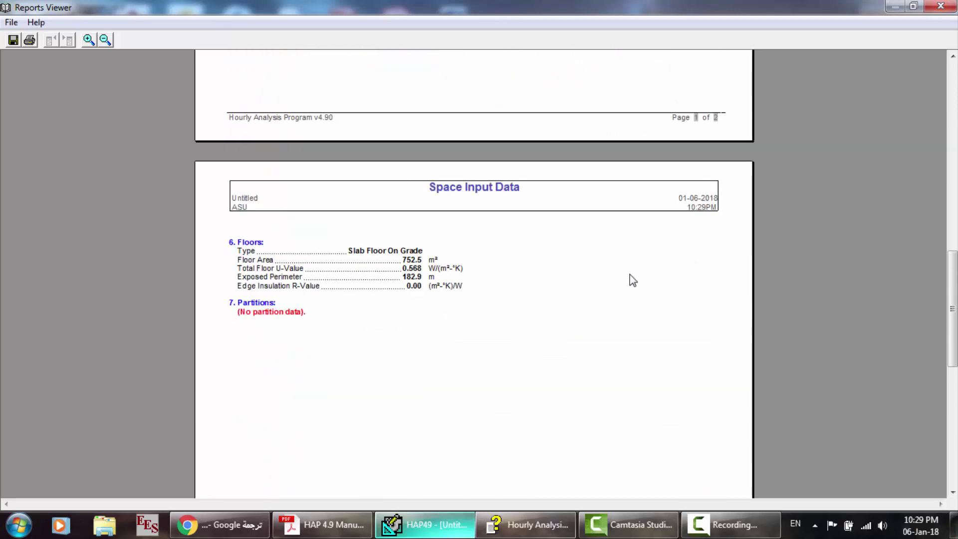
{"action": "left_click", "coordinate": [940, 6]}
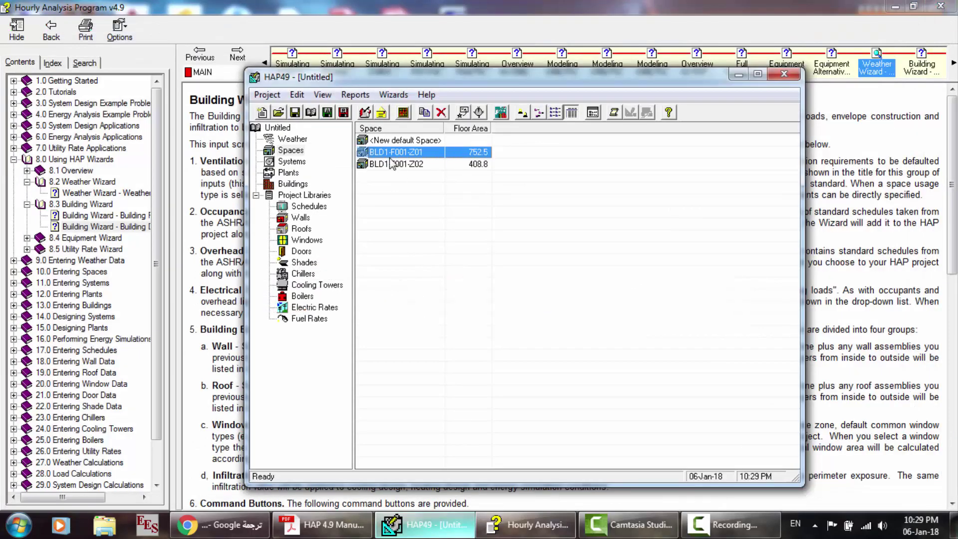
- Open the report options for the project's weather properties, examine the design and simulation reports offered, and cancel
{"action": "left_click", "coordinate": [292, 139]}
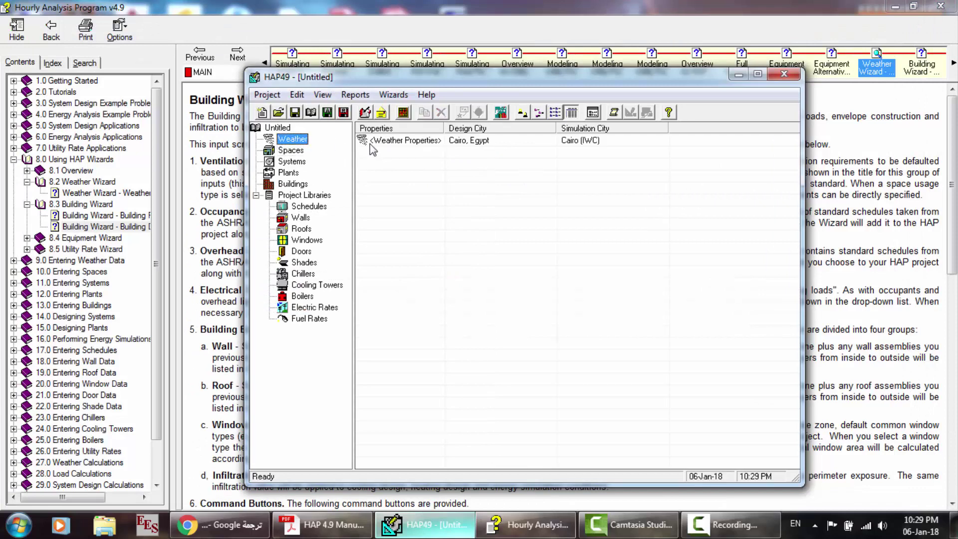
{"action": "right_click", "coordinate": [417, 146]}
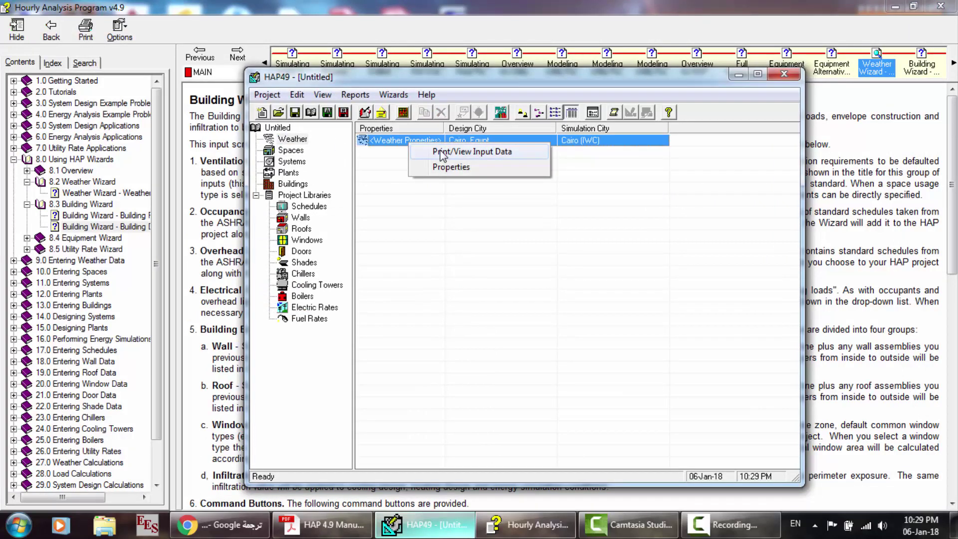
{"action": "left_click", "coordinate": [442, 152]}
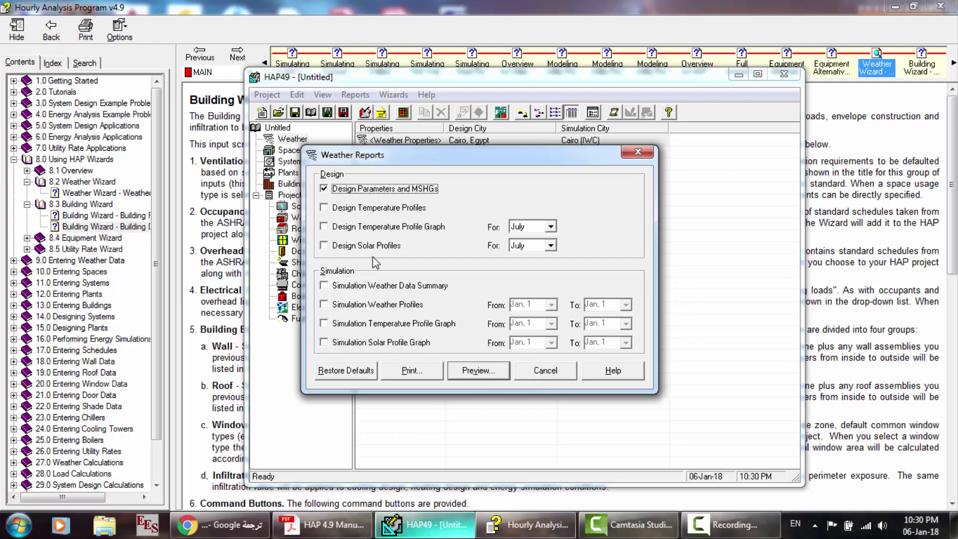
{"action": "left_click", "coordinate": [545, 371]}
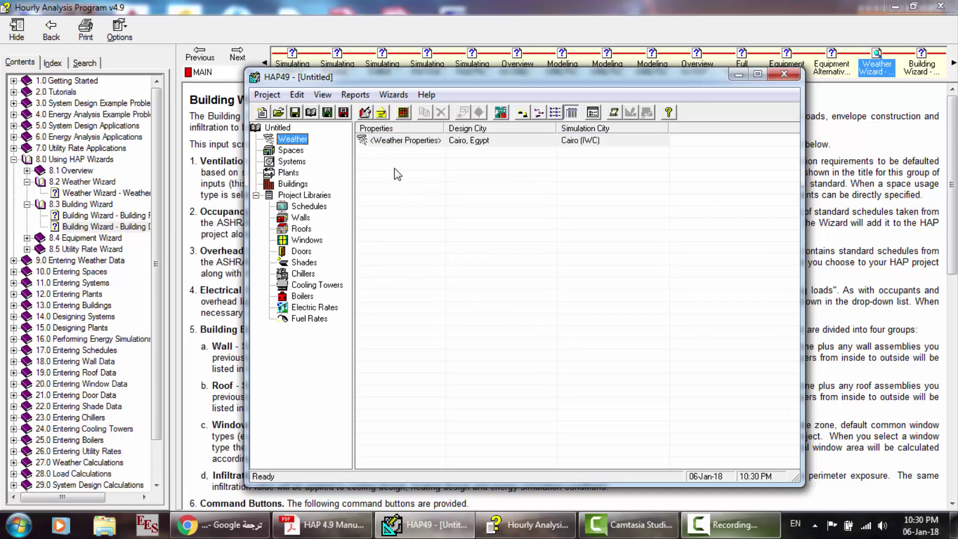
- Delete both generated spaces, BLD1-F001-Z01 and BLD1-F001-Z02, from the project
{"action": "left_click", "coordinate": [295, 151]}
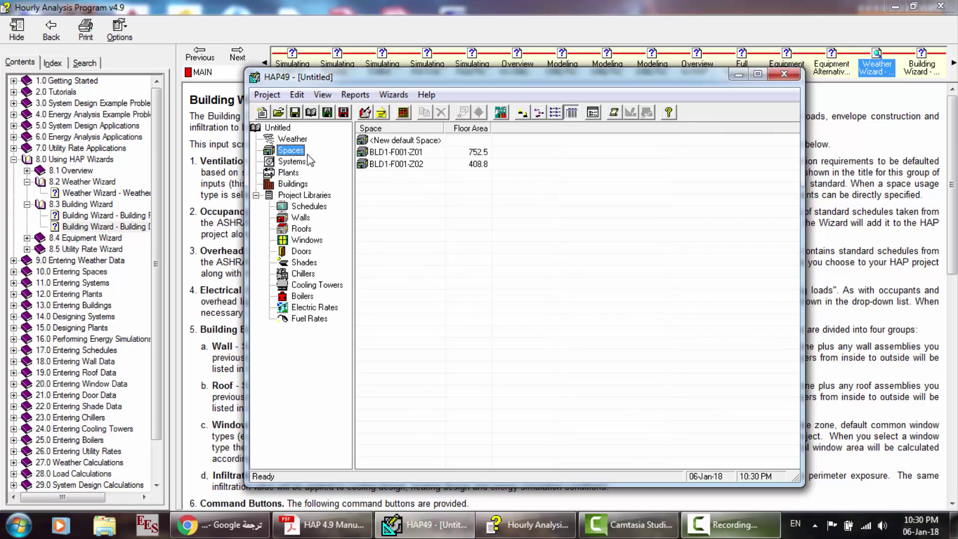
{"action": "left_click", "coordinate": [401, 152]}
{"action": "left_click", "coordinate": [406, 164], "text": "shift"}
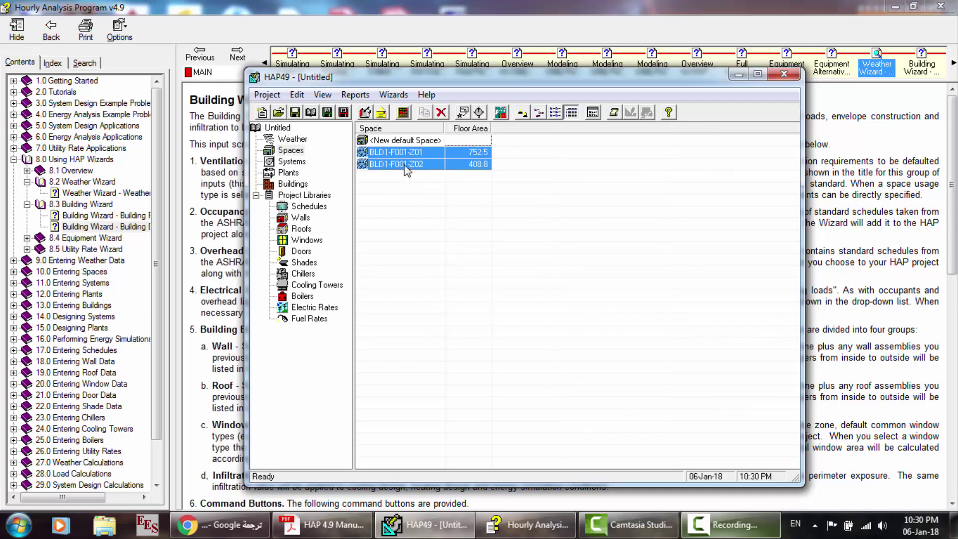
{"action": "key", "text": "Delete"}
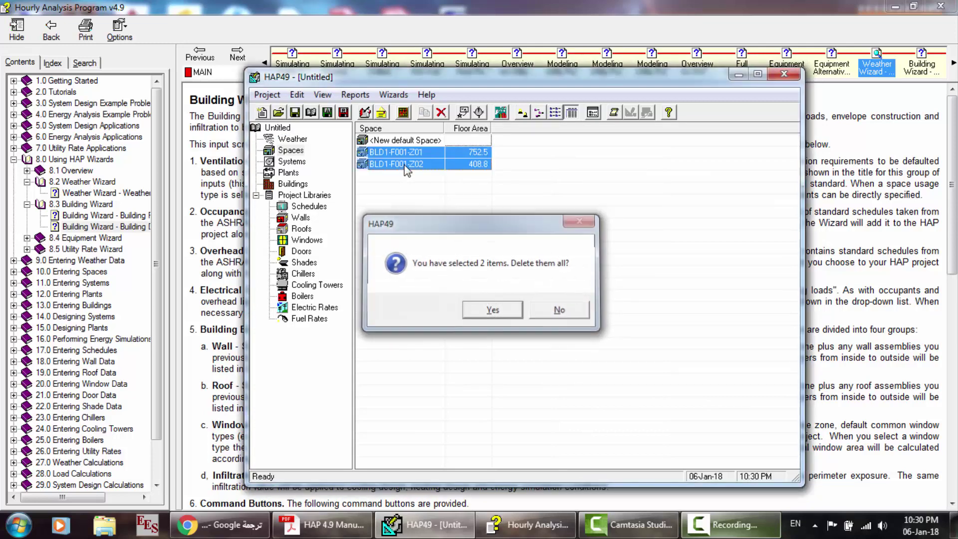
{"action": "key", "text": "Return"}
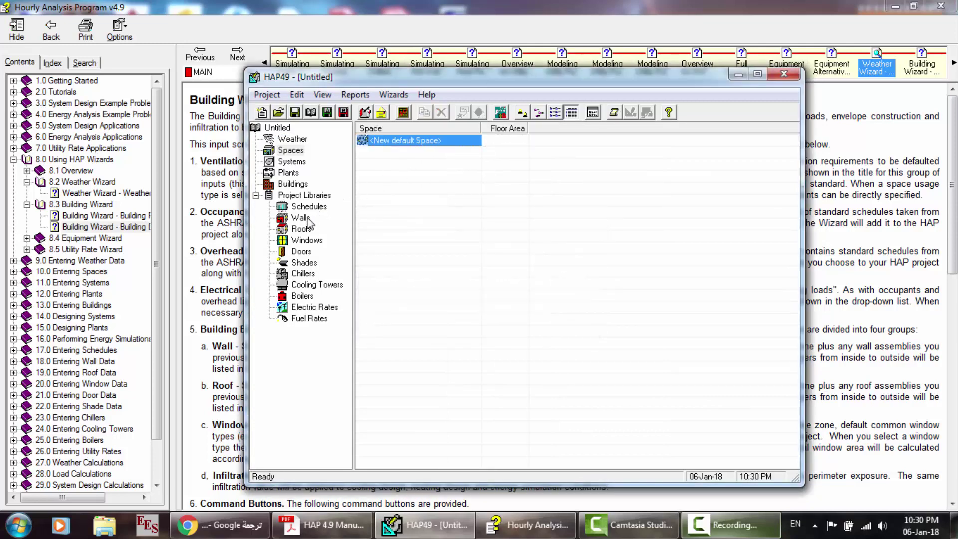
- Check which walls, roofs, windows and doors are stored in the project libraries
{"action": "left_click", "coordinate": [301, 218]}
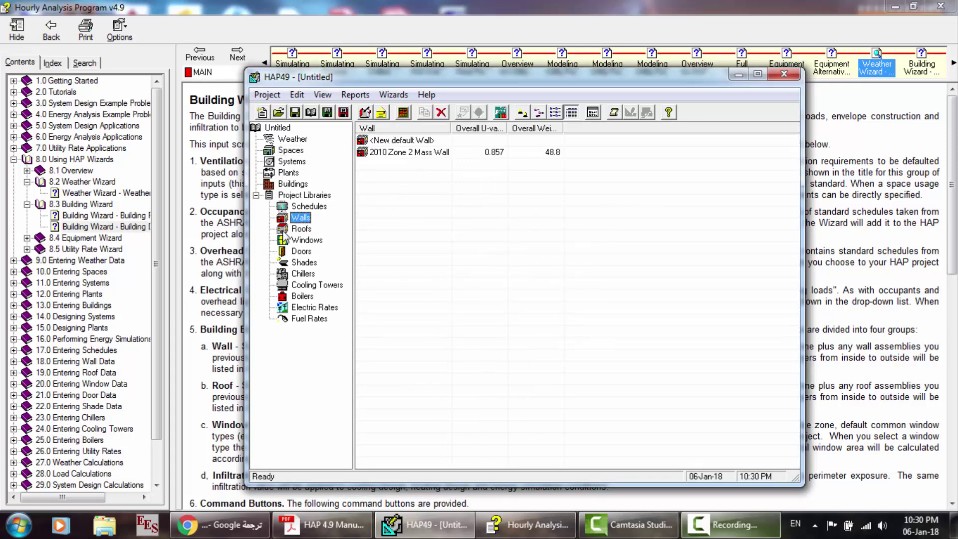
{"action": "left_click", "coordinate": [303, 228]}
{"action": "left_click", "coordinate": [306, 241]}
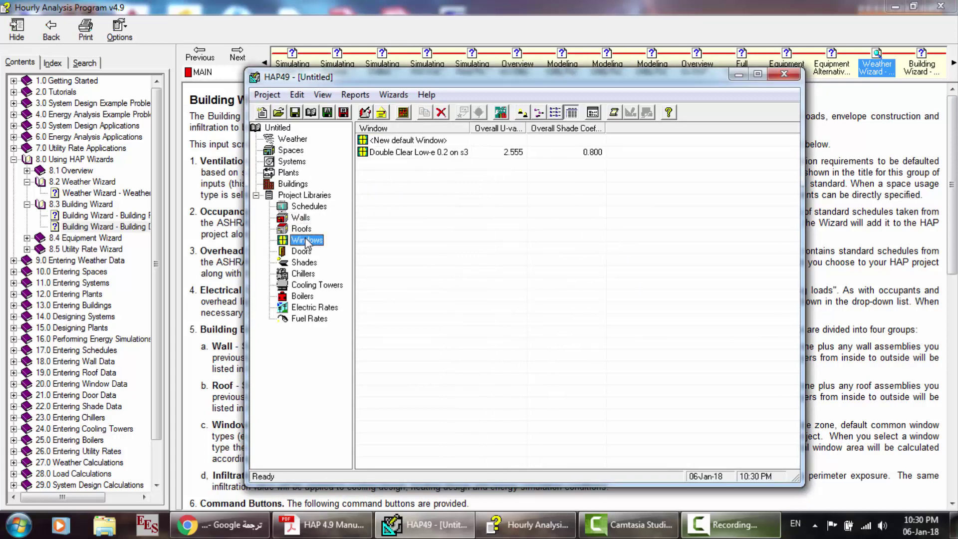
{"action": "left_click", "coordinate": [301, 252]}
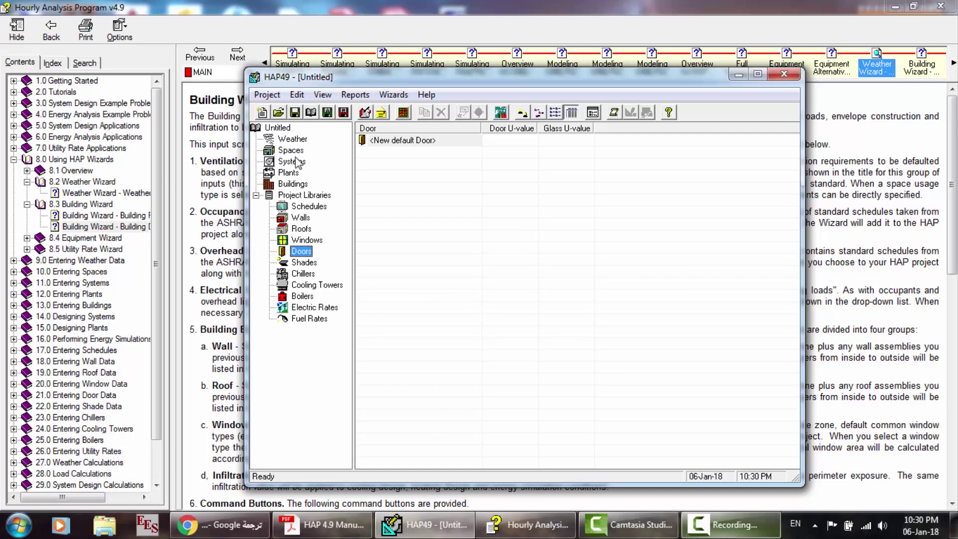
- Look through the project libraries, from the walls, roofs and windows down to the boilers, for stored entries
{"action": "left_click", "coordinate": [304, 230]}
{"action": "left_click", "coordinate": [308, 239]}
{"action": "key", "text": "Up"}
{"action": "key", "text": "Up"}
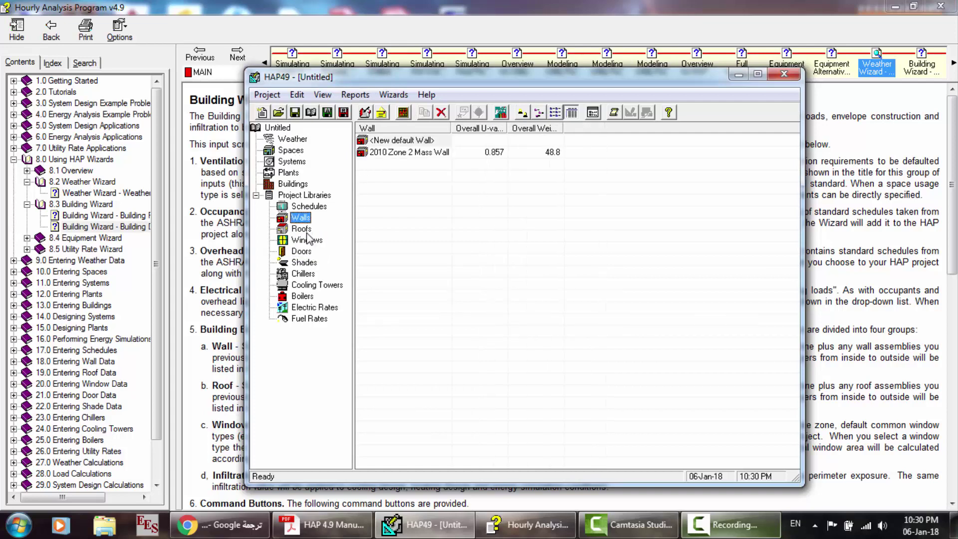
{"action": "key", "text": "Up"}
{"action": "left_click", "coordinate": [308, 240]}
{"action": "key", "text": "Down"}
{"action": "key", "text": "Down"}
{"action": "key", "text": "Down"}
{"action": "key", "text": "Down"}
{"action": "key", "text": "Down"}
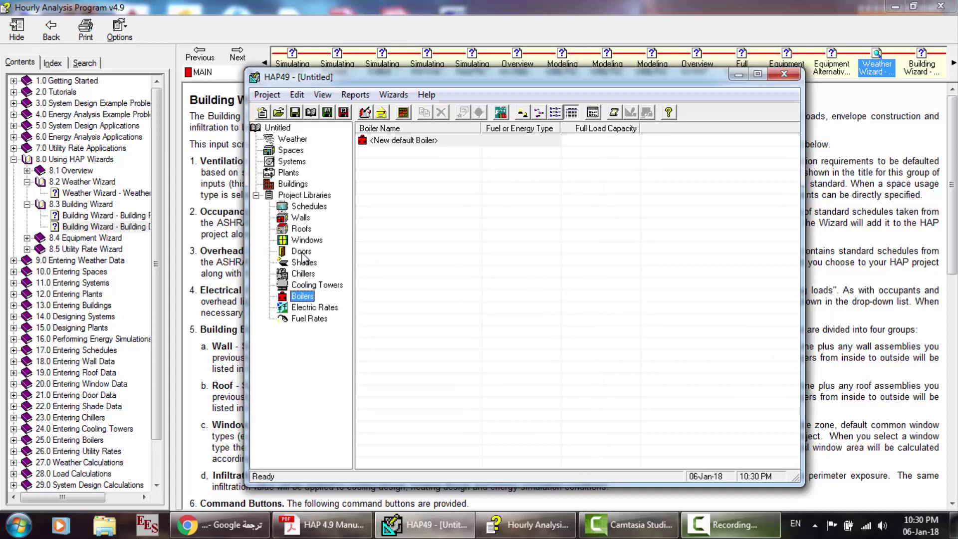
- Delete the schedules 90.1 Office Lights/Elec and 90.1 Office Occupancy from the project libraries
{"action": "left_click", "coordinate": [302, 211]}
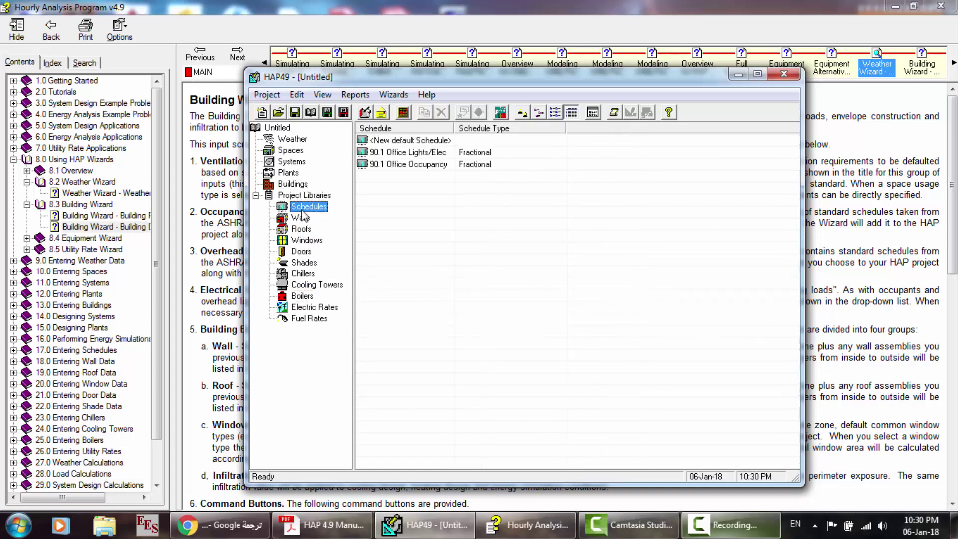
{"action": "left_click", "coordinate": [436, 152]}
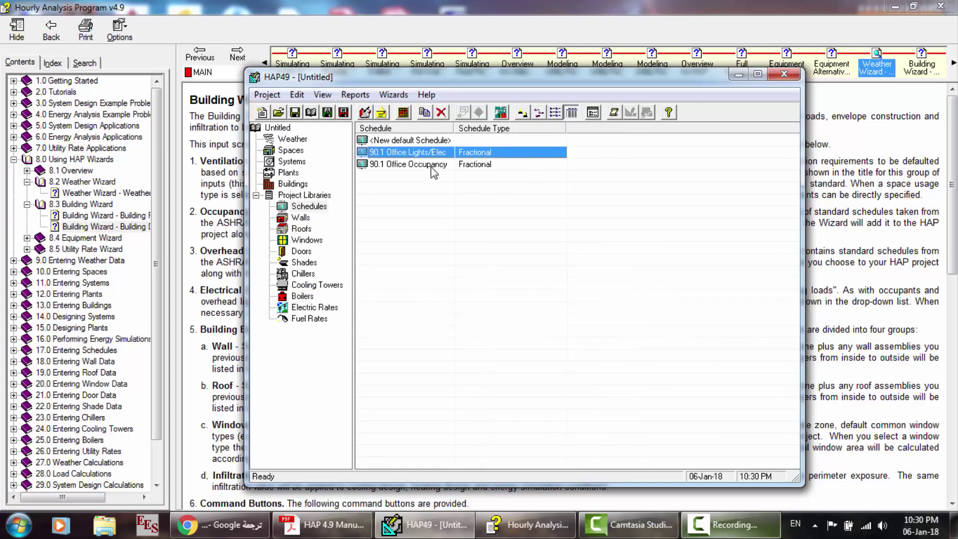
{"action": "left_click", "coordinate": [432, 168], "text": "ctrl"}
{"action": "key", "text": "Delete"}
{"action": "key", "text": "Return"}
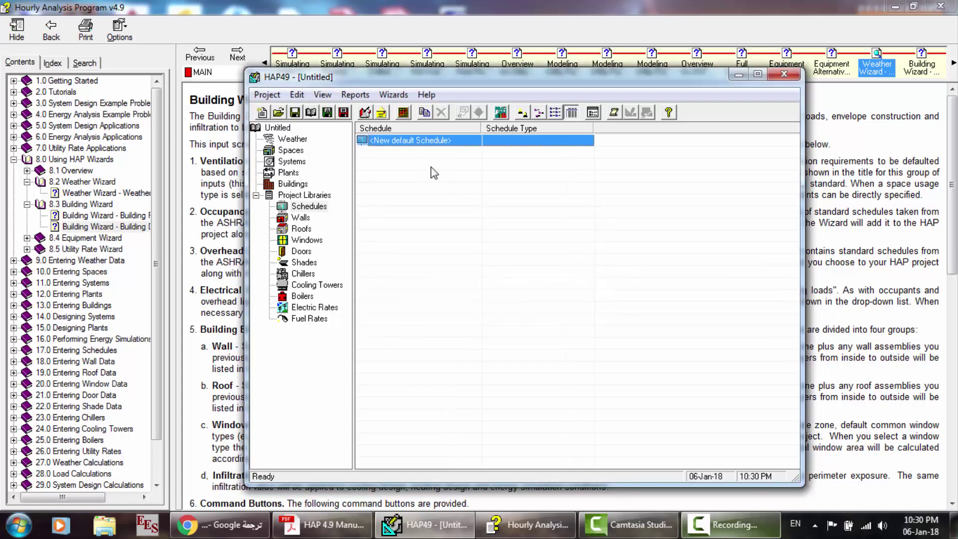
- Delete the 2010 Zone 2 Mass Wall and the 2010 Zone 1 Insulation Above Deck roof from the project libraries
{"action": "left_click", "coordinate": [296, 220]}
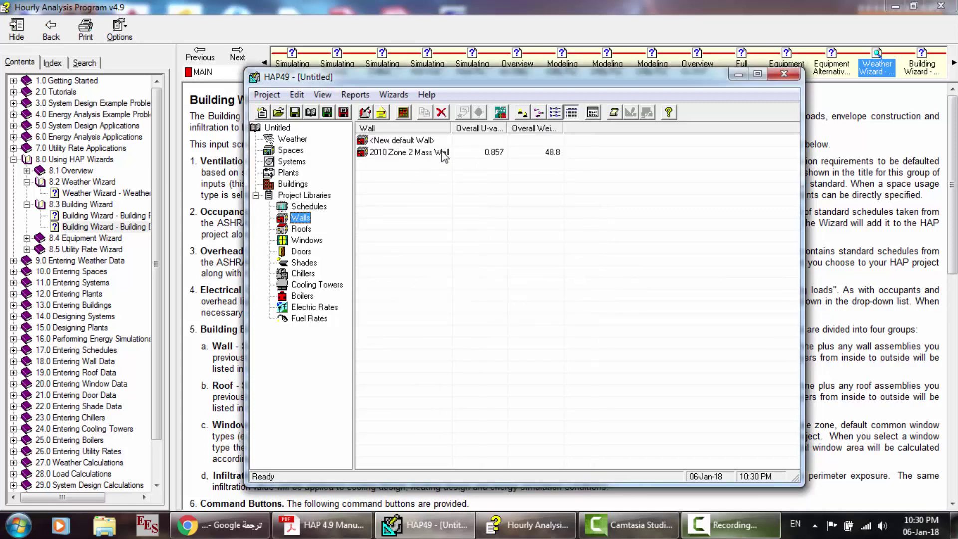
{"action": "double_click", "coordinate": [441, 152]}
{"action": "key", "text": "Delete"}
{"action": "key", "text": "Return"}
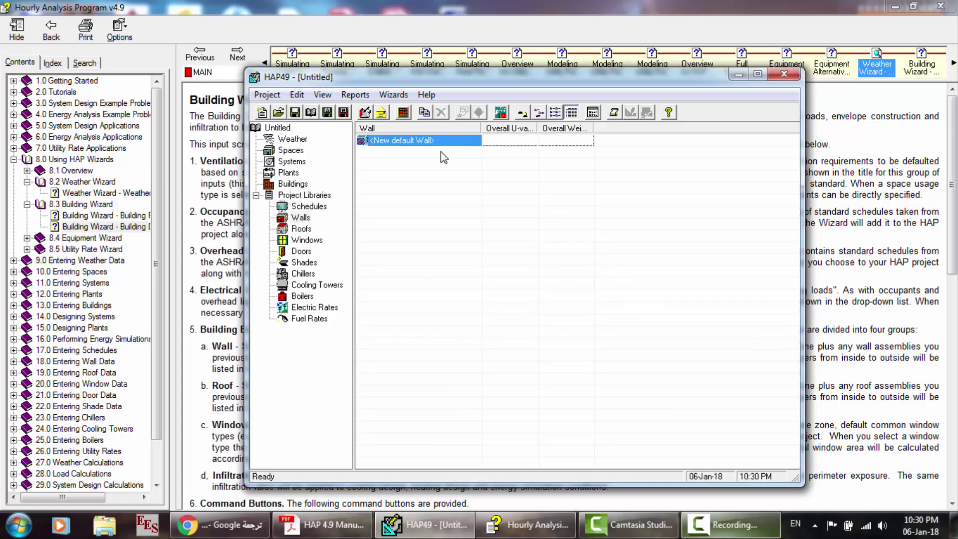
{"action": "left_click", "coordinate": [300, 229]}
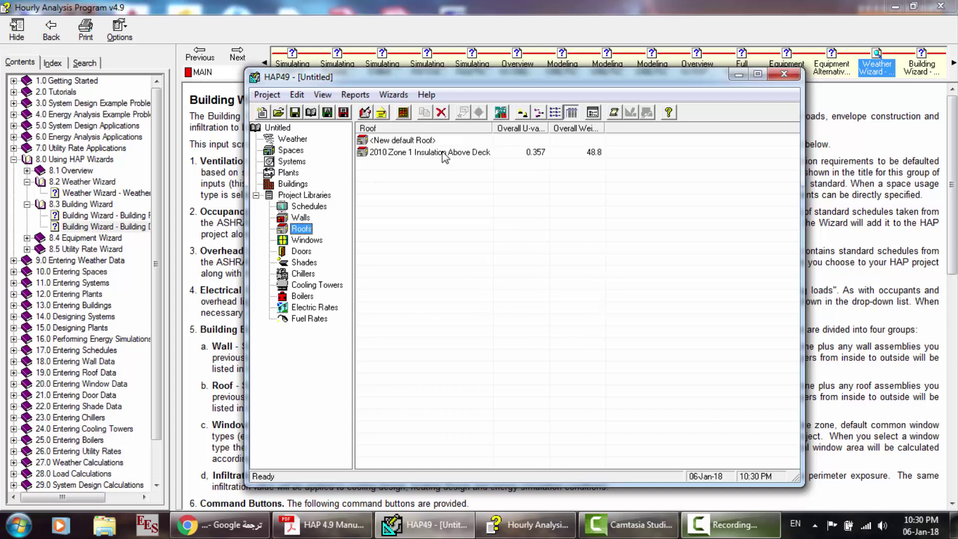
{"action": "left_click", "coordinate": [442, 152]}
{"action": "key", "text": "Delete"}
{"action": "key", "text": "Return"}
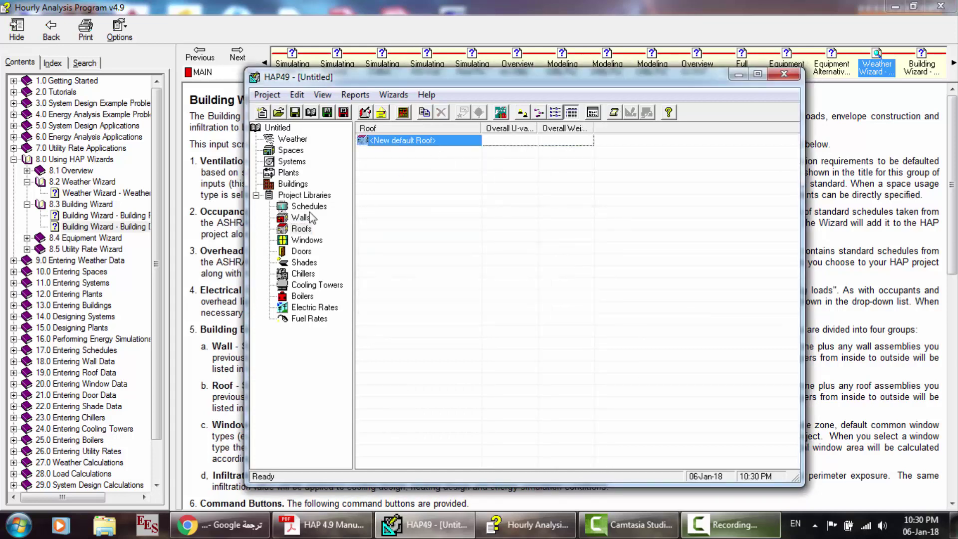
- Delete the Double Clear Low-e 0.2 on s3 window, and check the doors, shades and spaces lists for entries
{"action": "left_click", "coordinate": [310, 240]}
{"action": "left_click", "coordinate": [416, 157]}
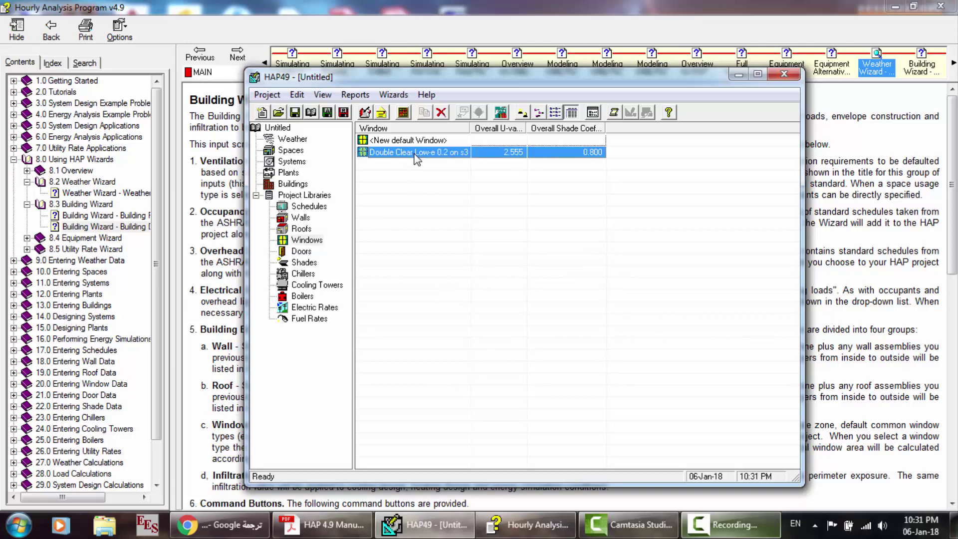
{"action": "key", "text": "Delete"}
{"action": "key", "text": "Return"}
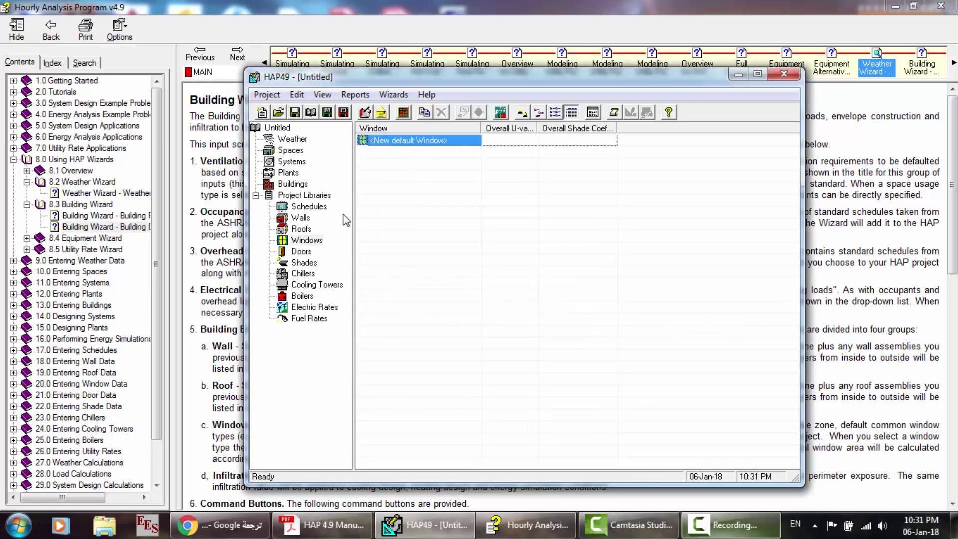
{"action": "left_click", "coordinate": [300, 252]}
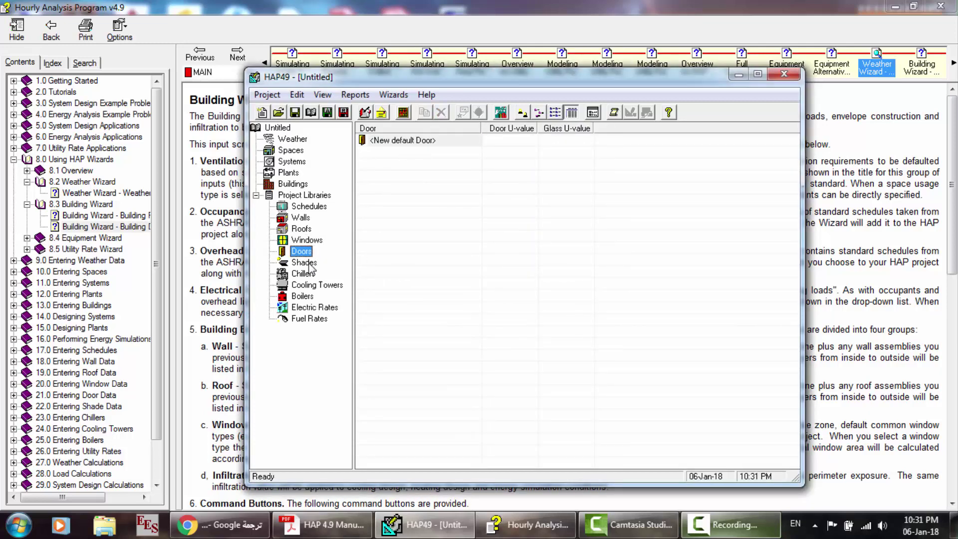
{"action": "left_click", "coordinate": [304, 263]}
{"action": "left_click", "coordinate": [290, 153]}
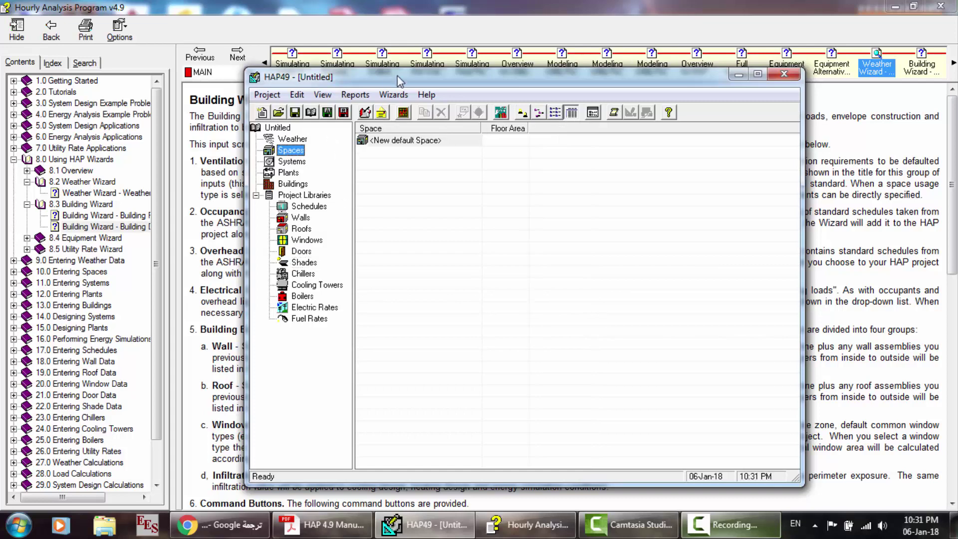
- Create a new default window named Sample Window Assembly in the project libraries, keeping its preset properties
{"action": "left_click", "coordinate": [305, 263]}
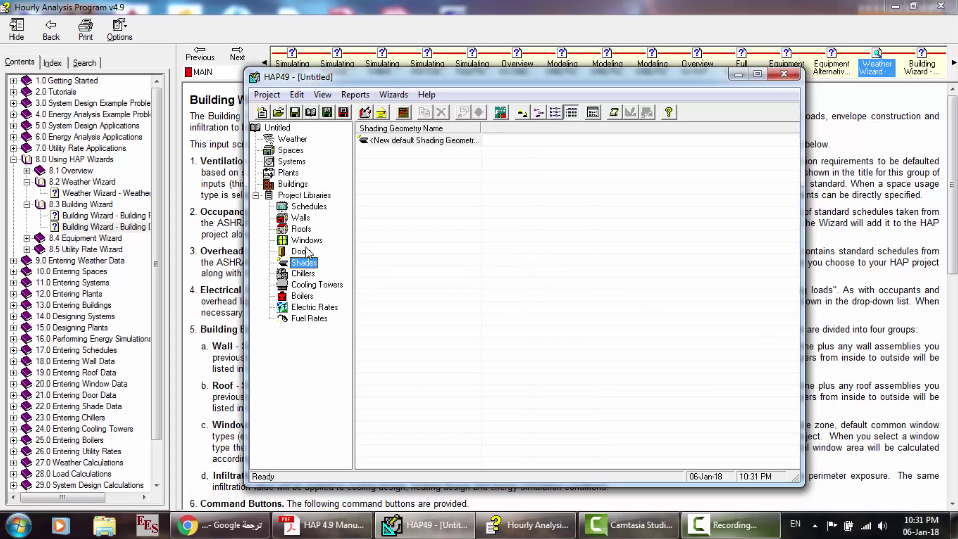
{"action": "left_click", "coordinate": [306, 240]}
{"action": "double_click", "coordinate": [418, 140]}
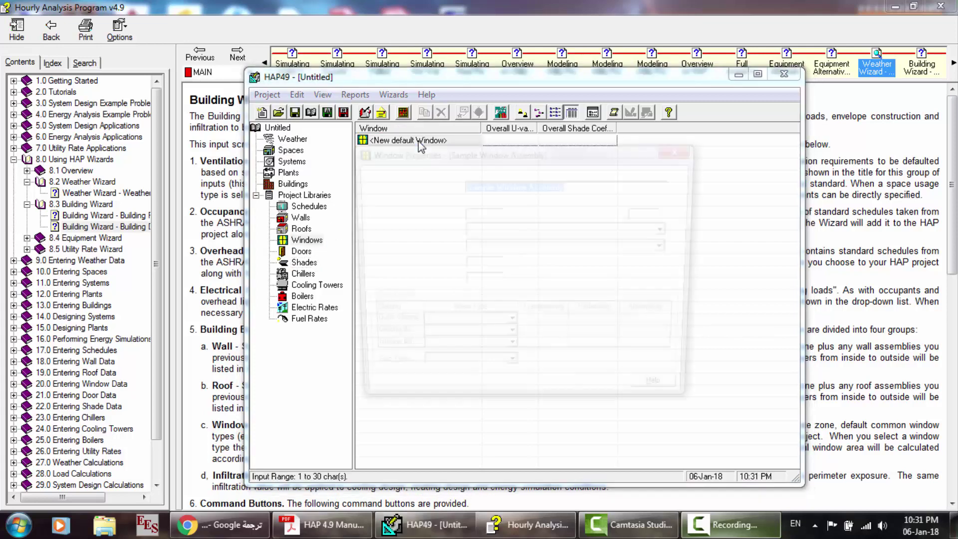
{"action": "left_click", "coordinate": [554, 396]}
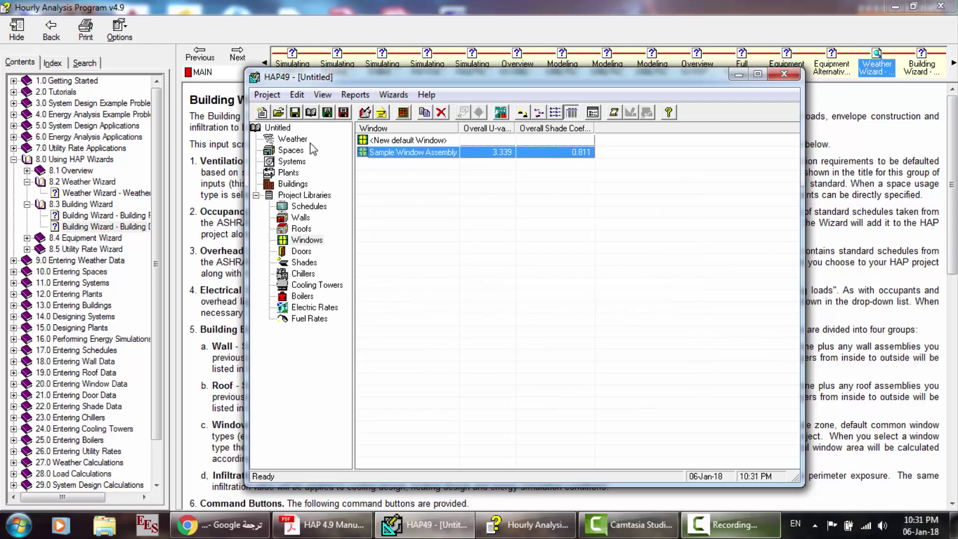
- Start the Building Wizard for the project and define a T-shaped building footprint zoned by exposure
{"action": "left_click", "coordinate": [296, 156]}
{"action": "left_click", "coordinate": [395, 96]}
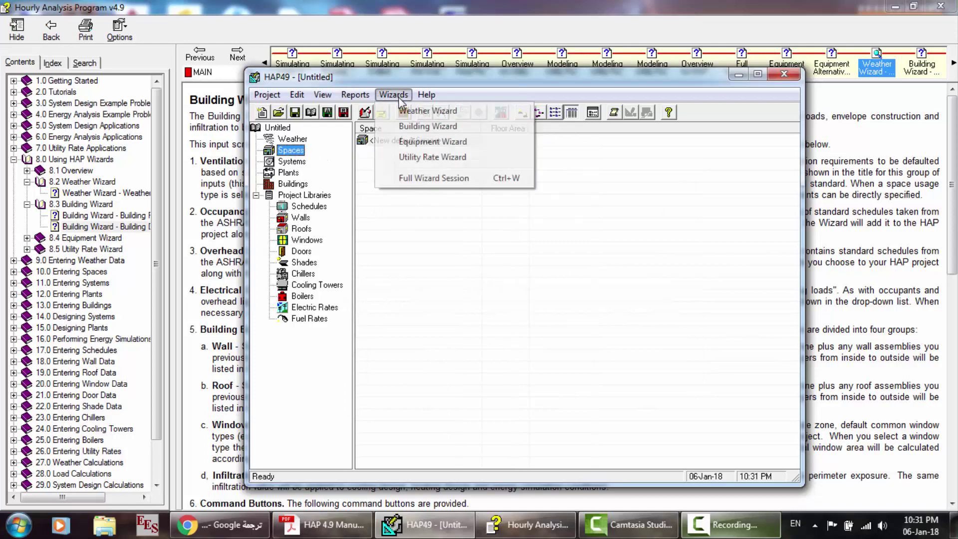
{"action": "left_click", "coordinate": [420, 128]}
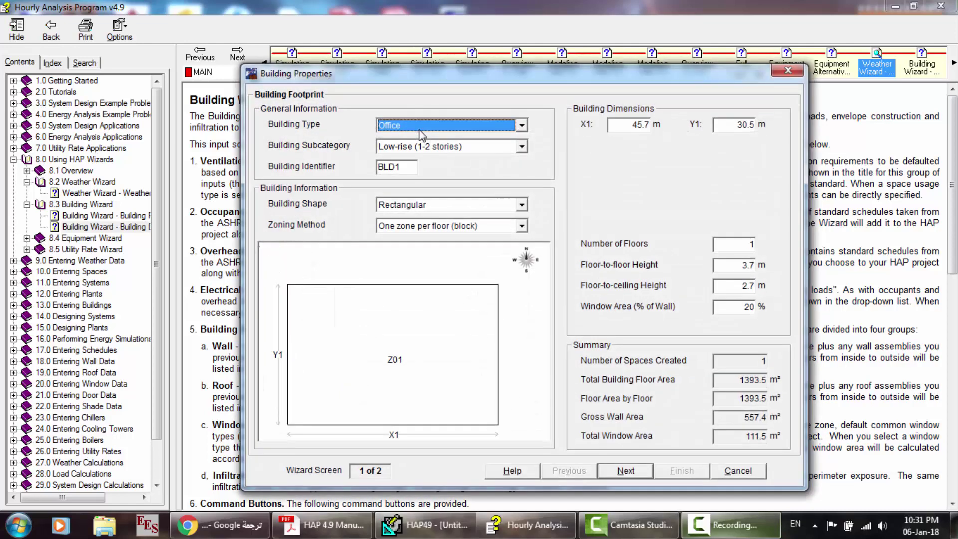
{"action": "left_click", "coordinate": [499, 204]}
{"action": "left_click", "coordinate": [437, 261]}
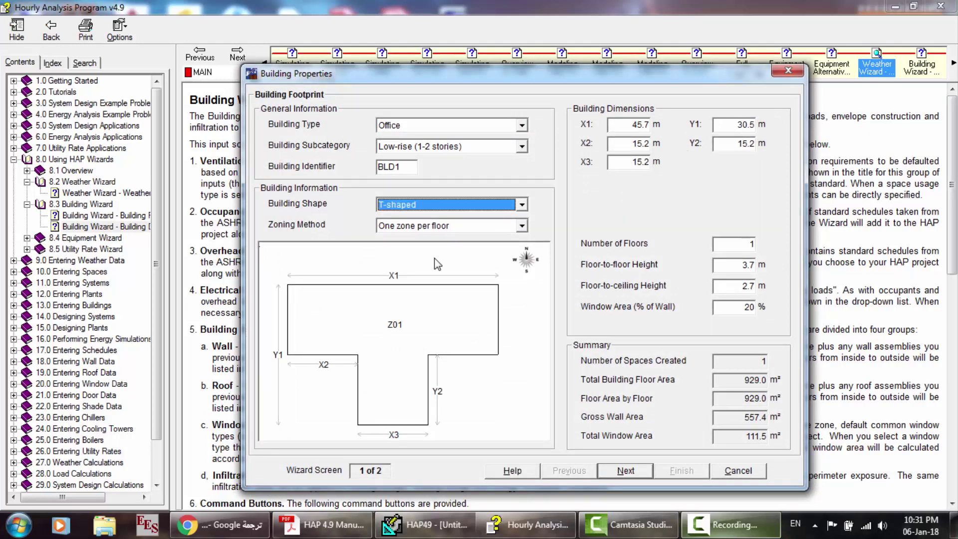
{"action": "left_click", "coordinate": [482, 227]}
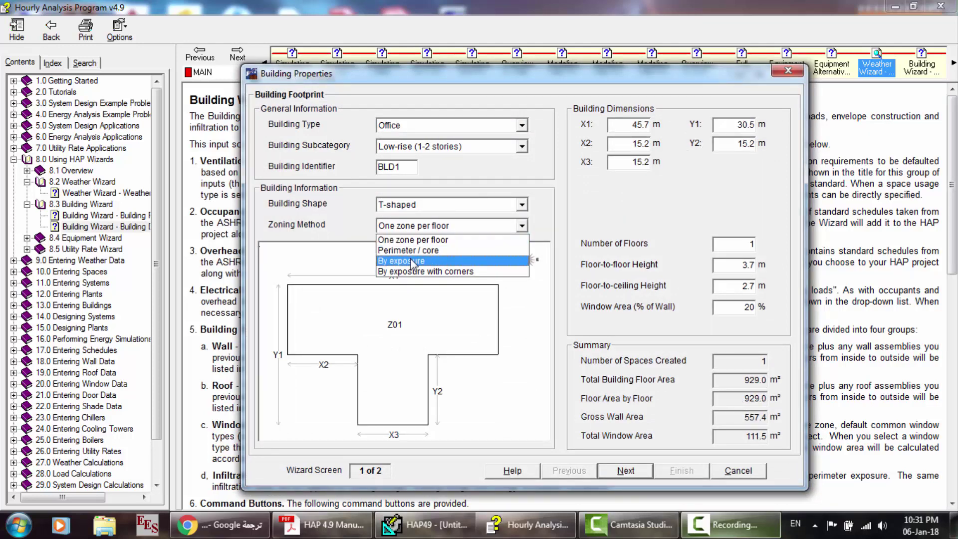
{"action": "left_click", "coordinate": [413, 261]}
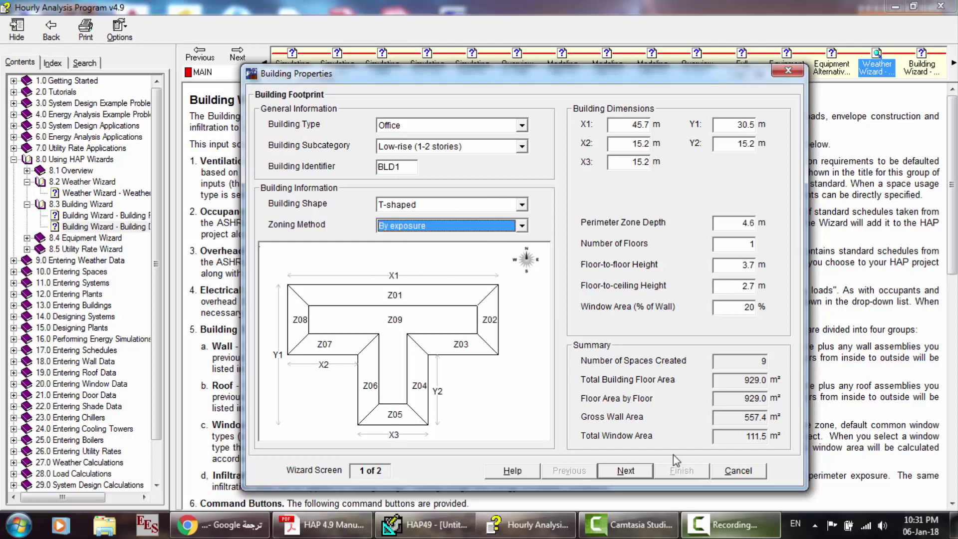
- Go on to the wizard's building details and set the window type to Sample Window Assembly
{"action": "left_click", "coordinate": [642, 471]}
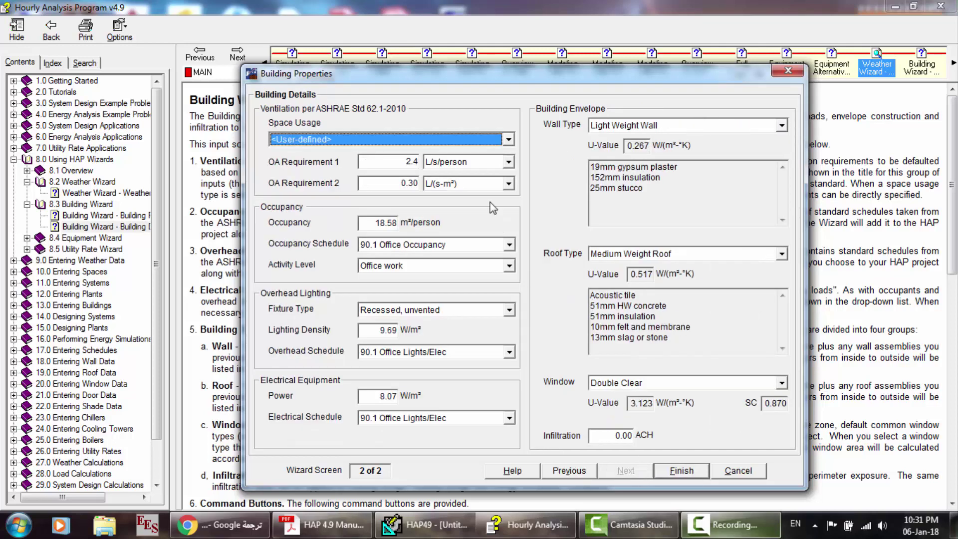
{"action": "left_click", "coordinate": [735, 382]}
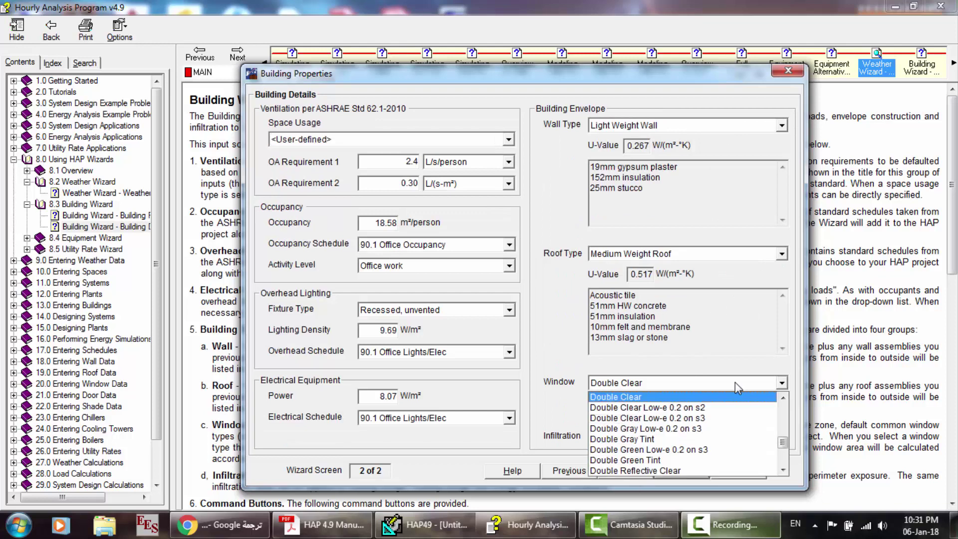
{"action": "left_click", "coordinate": [782, 471]}
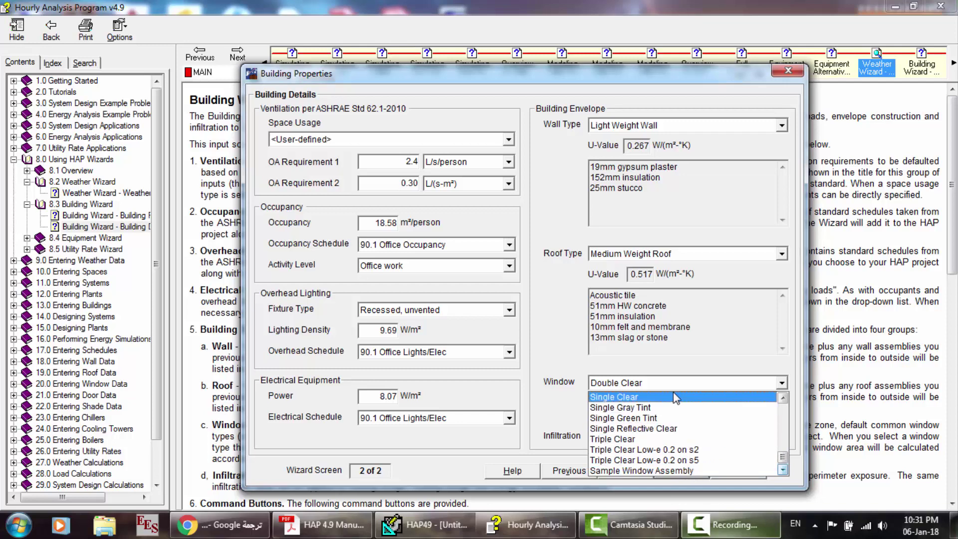
{"action": "left_click", "coordinate": [681, 471]}
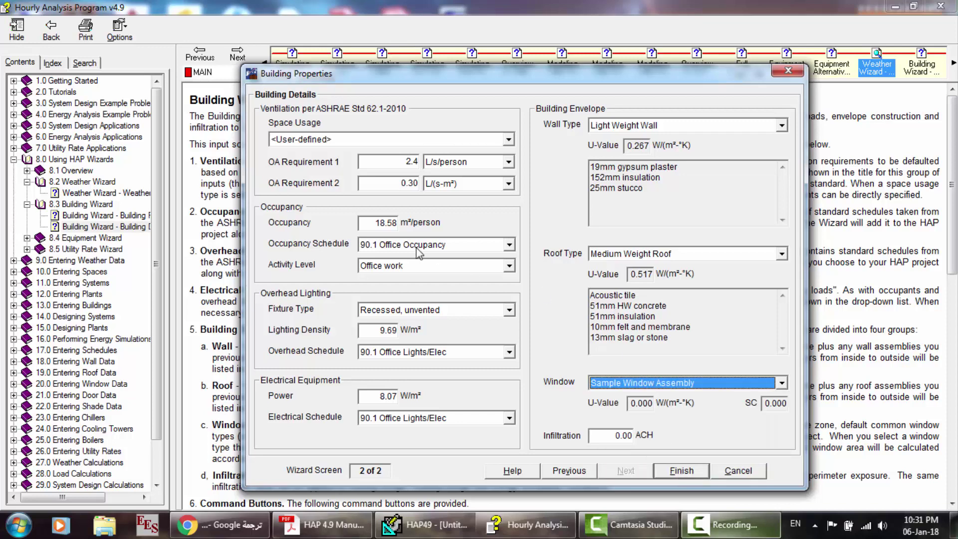
- Check the activity level and occupancy schedule choices without changing them, and finish the Building Wizard
{"action": "left_click", "coordinate": [440, 265]}
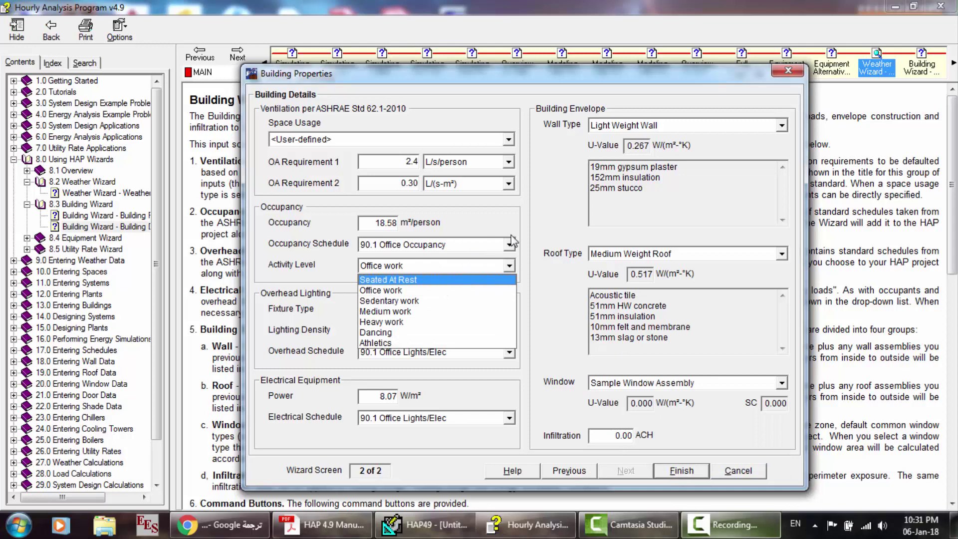
{"action": "left_click", "coordinate": [534, 225]}
{"action": "left_click", "coordinate": [498, 244]}
{"action": "left_click", "coordinate": [499, 244]}
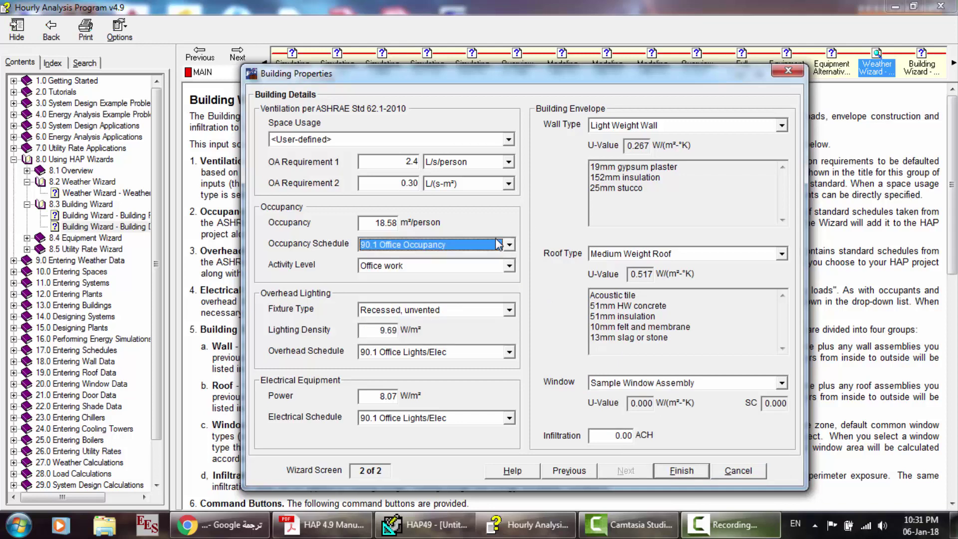
{"action": "left_click", "coordinate": [681, 471]}
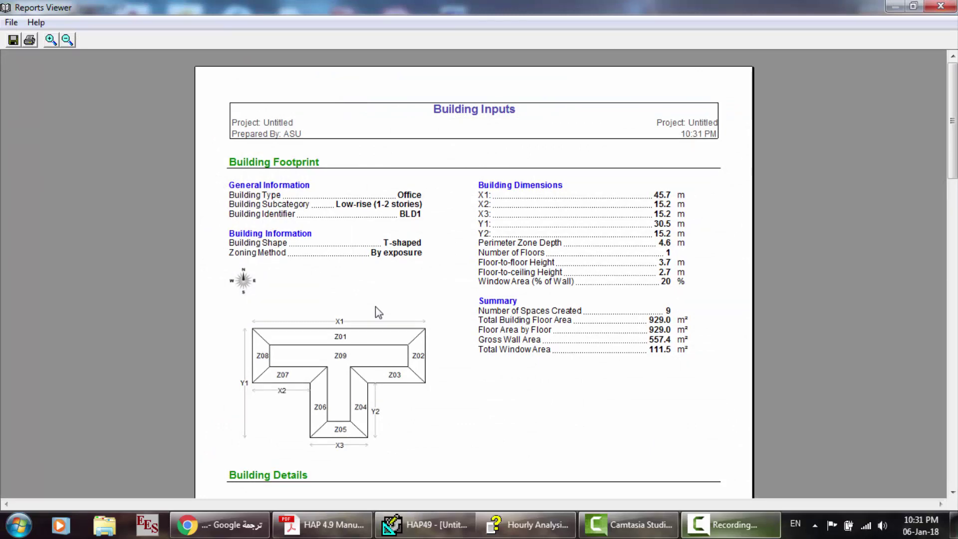
- Read the Building Inputs report through to the building envelope section and the last page, and close it
{"action": "scroll", "coordinate": [375, 306], "scroll_direction": "down", "scroll_amount": 15}
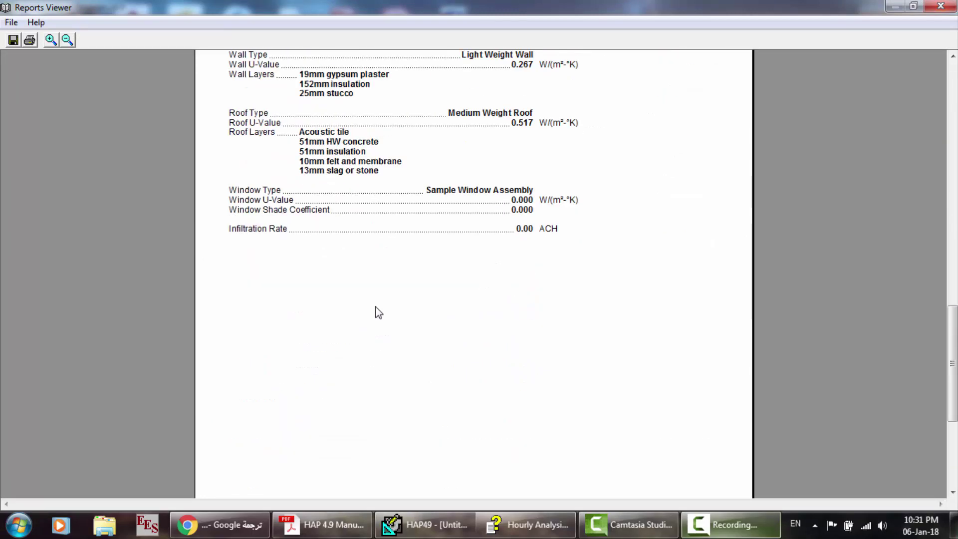
{"action": "scroll", "coordinate": [375, 306], "scroll_direction": "up", "scroll_amount": 3}
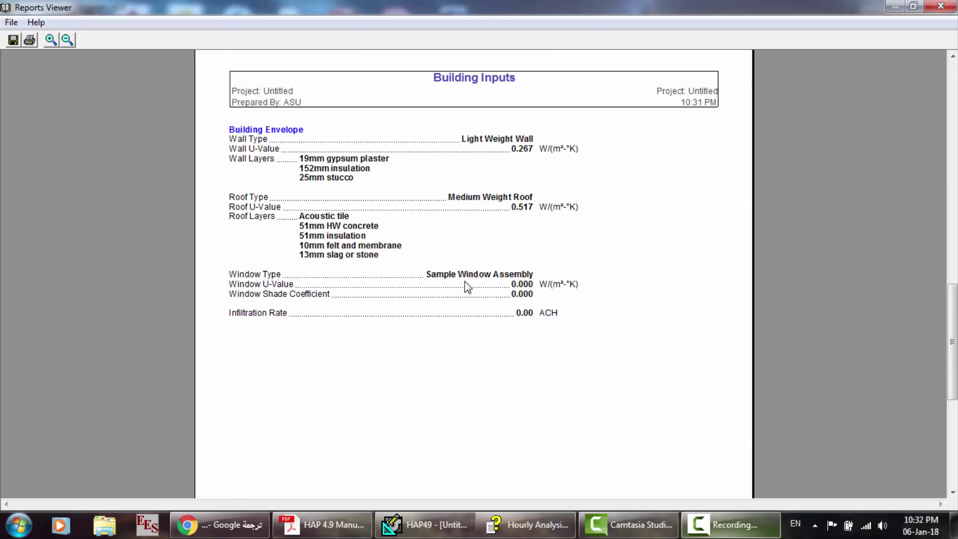
{"action": "scroll", "coordinate": [466, 285], "scroll_direction": "down", "scroll_amount": 10}
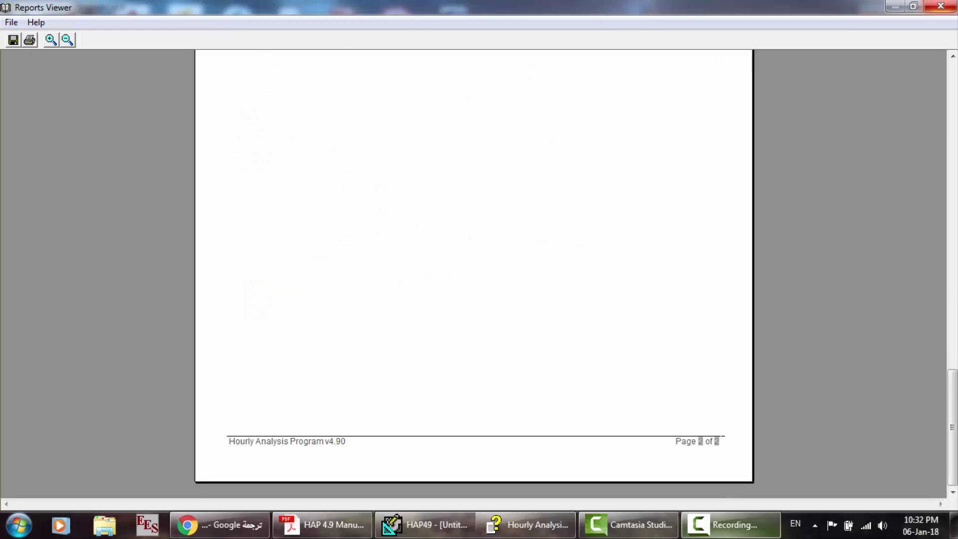
{"action": "left_click", "coordinate": [940, 6]}
- Examine the spaces generated by the wizard and the schedules it stored in the project libraries
{"action": "key", "text": "Home"}
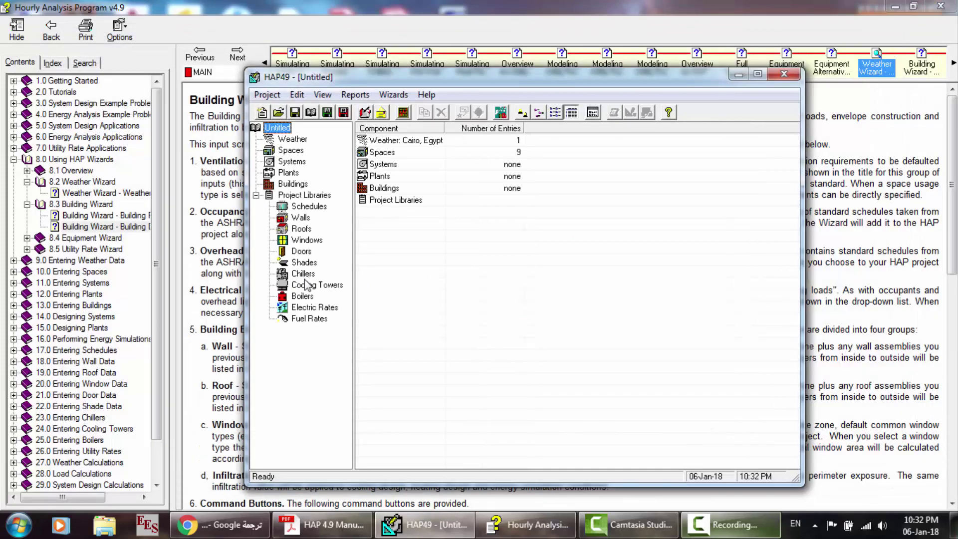
{"action": "double_click", "coordinate": [462, 152]}
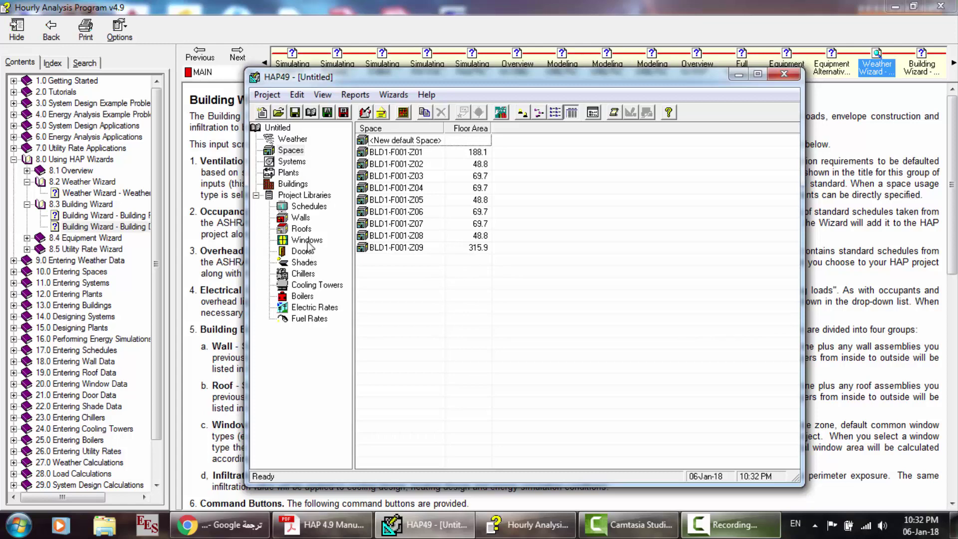
{"action": "left_click", "coordinate": [306, 195]}
{"action": "left_click", "coordinate": [312, 208]}
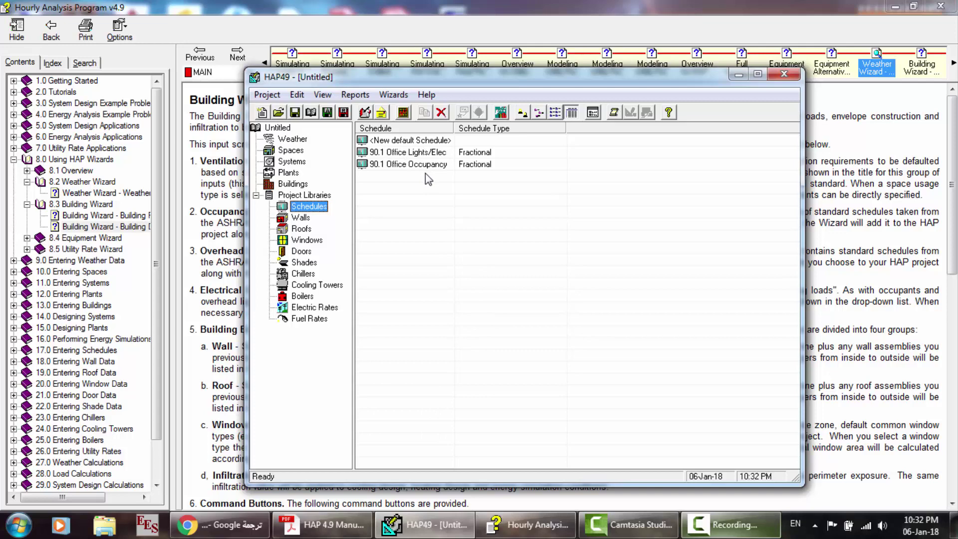
{"action": "left_click_drag", "start_coordinate": [433, 180], "coordinate": [422, 156]}
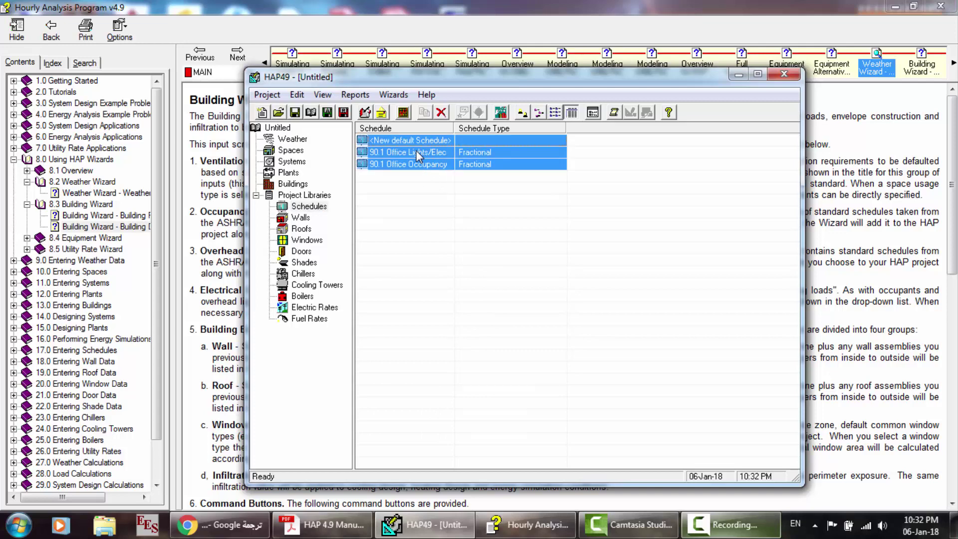
- Delete the 90.1 Office Lights/Elec and 90.1 Office Occupancy schedules from the project libraries
{"action": "left_click", "coordinate": [416, 150]}
{"action": "left_click", "coordinate": [415, 164], "text": "ctrl"}
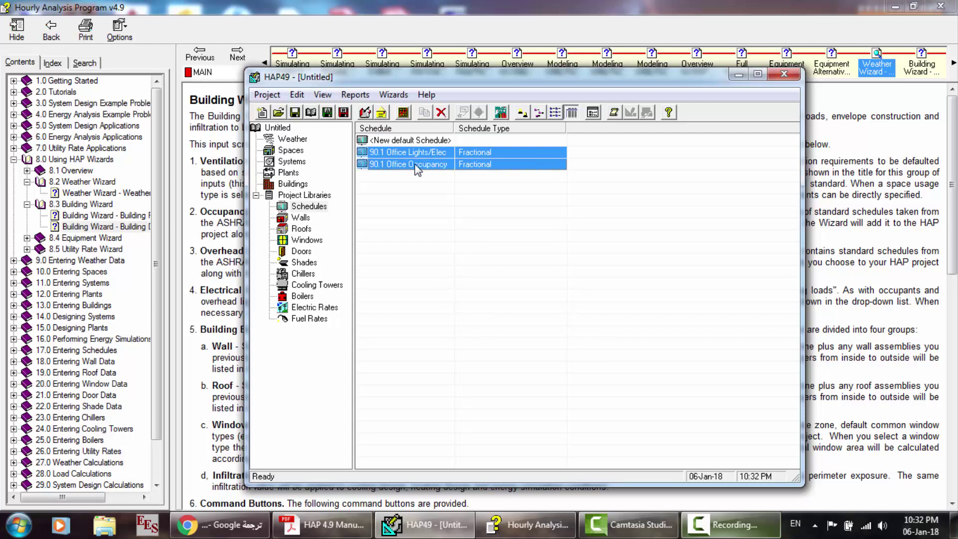
{"action": "key", "text": "Delete"}
{"action": "key", "text": "Return"}
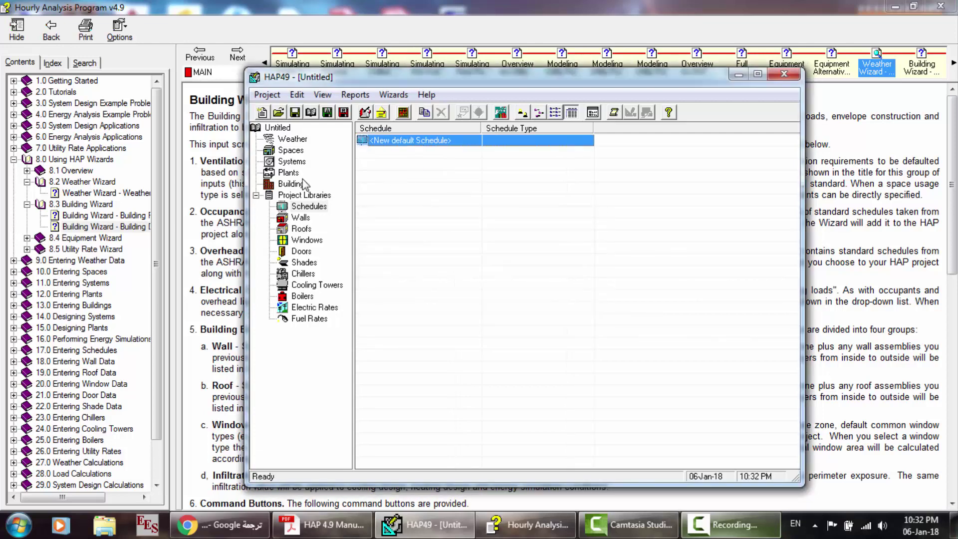
- Delete all the wizard-generated spaces, BLD1-F001-Z01 through BLD1-F001-Z09
{"action": "left_click", "coordinate": [291, 162]}
{"action": "left_click", "coordinate": [290, 150]}
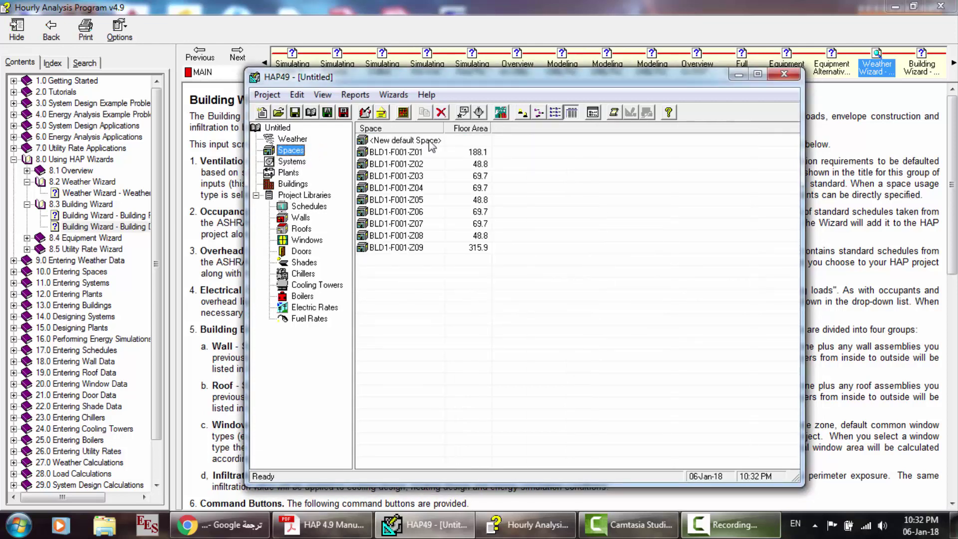
{"action": "left_click", "coordinate": [423, 151]}
{"action": "left_click", "coordinate": [420, 248], "text": "shift"}
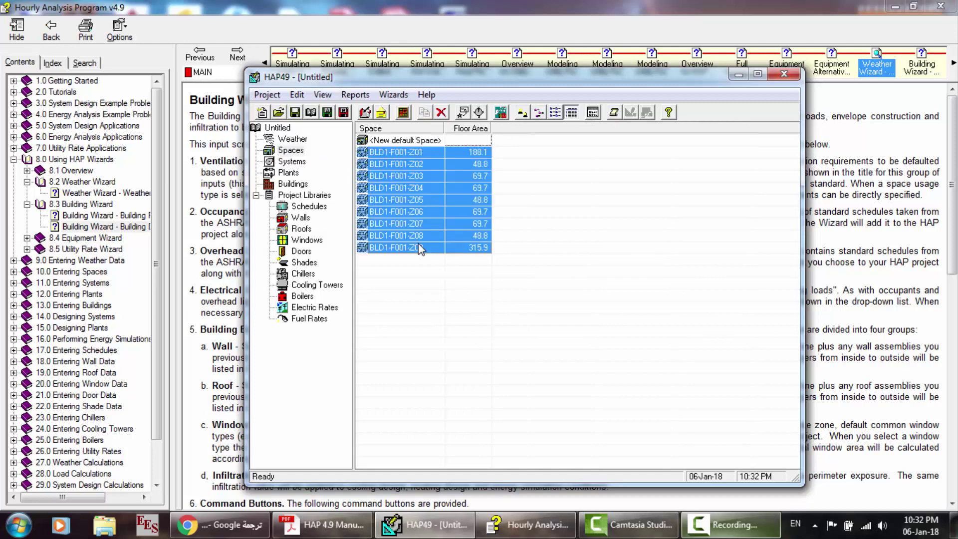
{"action": "key", "text": "Delete"}
{"action": "key", "text": "Return"}
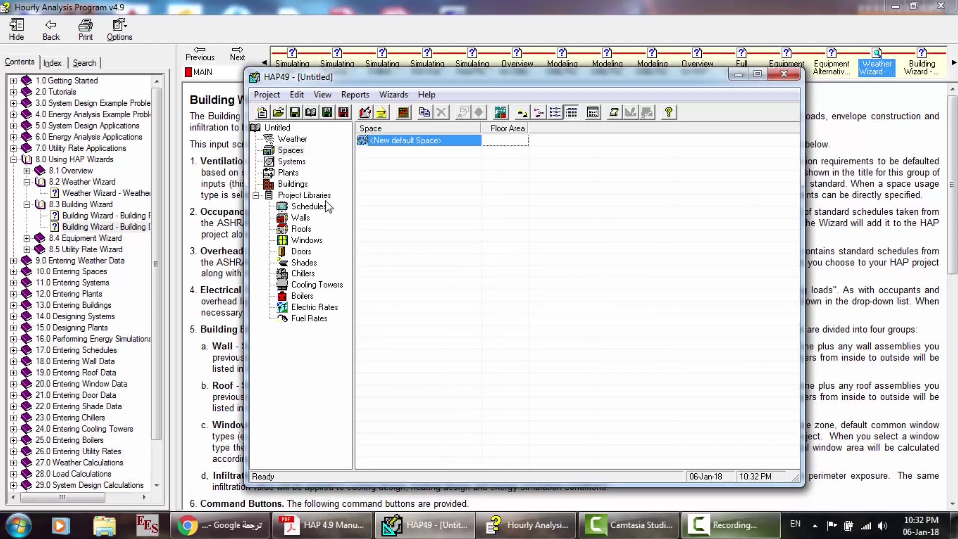
- Delete the Light Weight Wall and the Medium Weight Roof from the project libraries
{"action": "left_click", "coordinate": [305, 218]}
{"action": "left_click", "coordinate": [438, 152]}
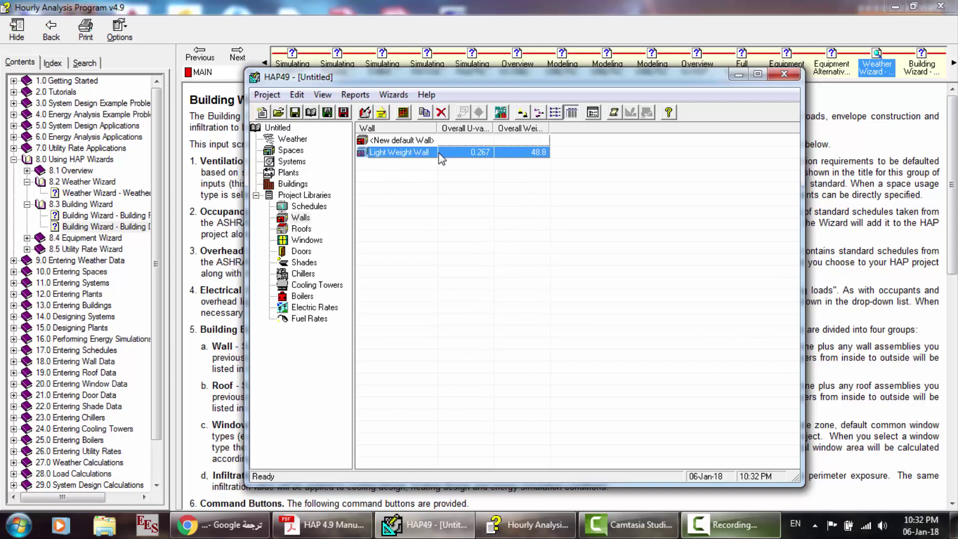
{"action": "key", "text": "Delete"}
{"action": "key", "text": "Return"}
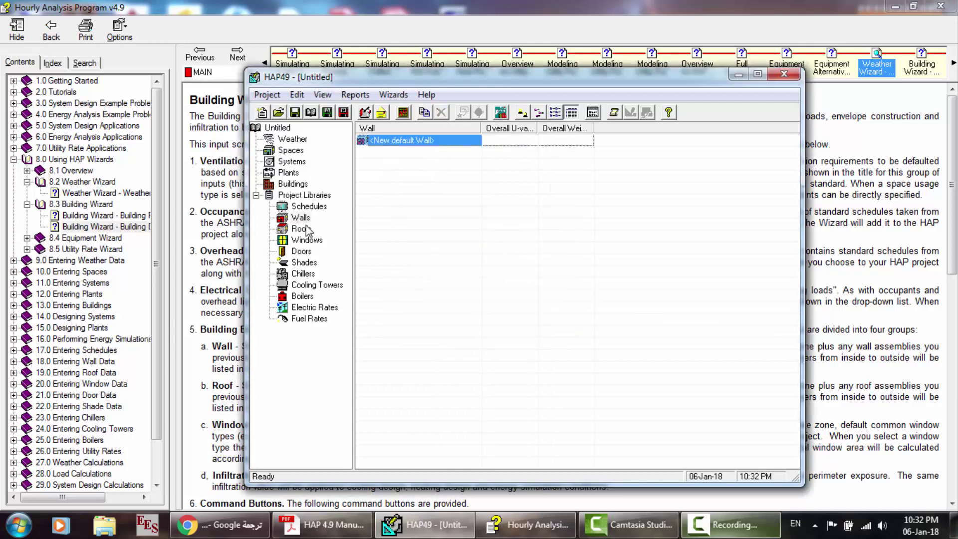
{"action": "left_click", "coordinate": [301, 228]}
{"action": "left_click", "coordinate": [439, 152]}
{"action": "key", "text": "Delete"}
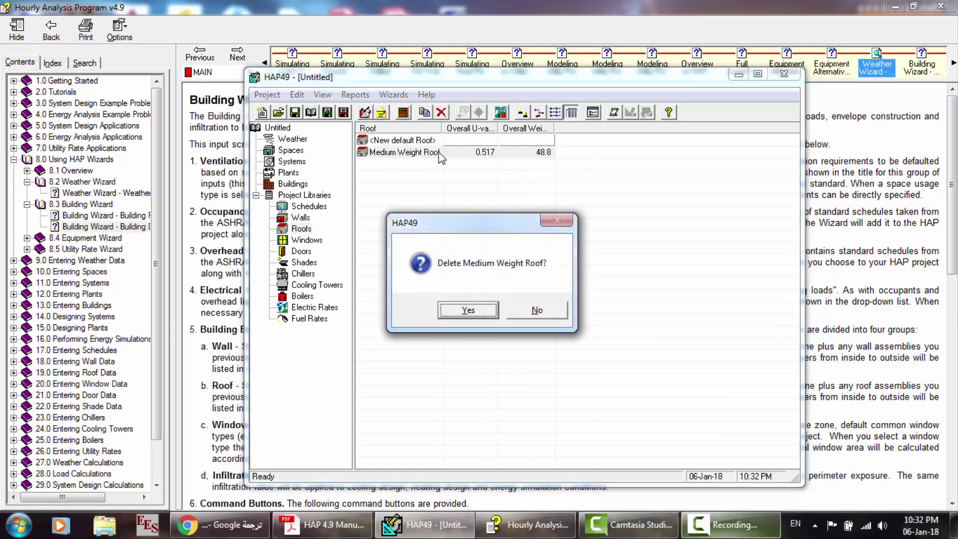
{"action": "key", "text": "Return"}
- Check the entries in the project's windows, doors and shades libraries
{"action": "left_click", "coordinate": [307, 240]}
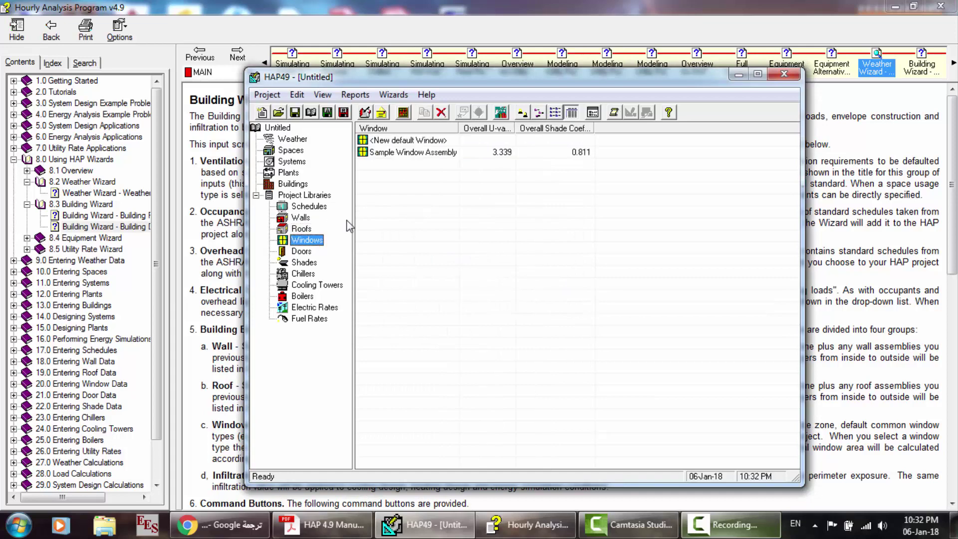
{"action": "left_click", "coordinate": [302, 251]}
{"action": "left_click", "coordinate": [305, 263]}
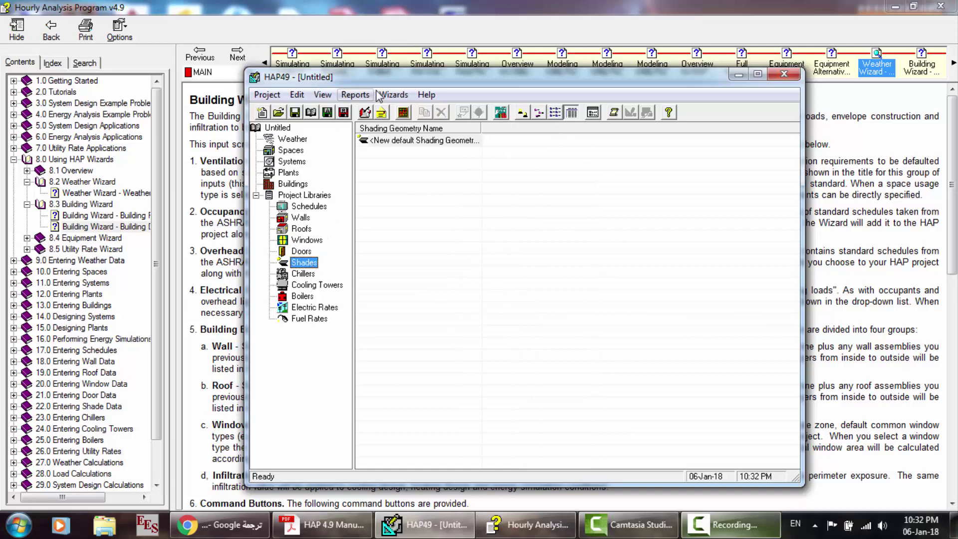
{"action": "left_click", "coordinate": [393, 95]}
{"action": "left_click", "coordinate": [414, 127]}
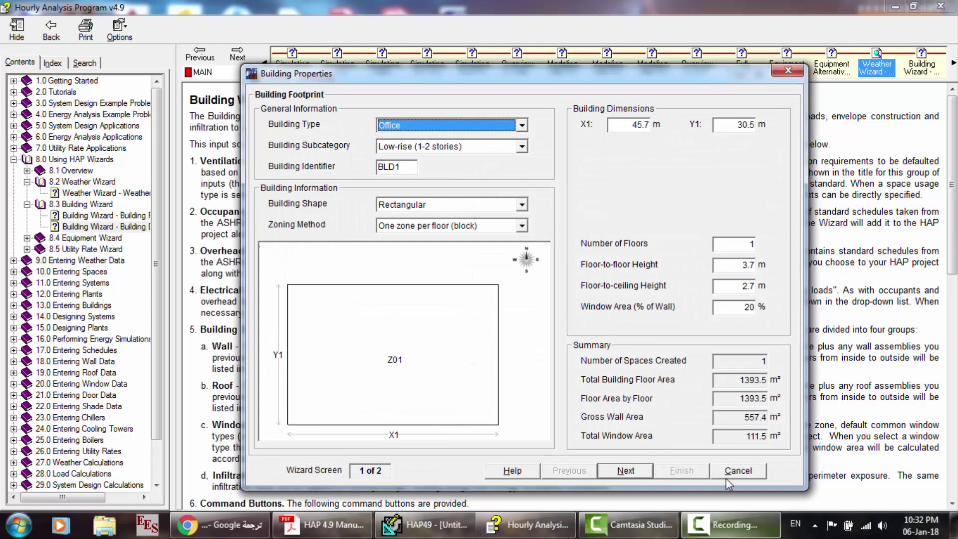
{"action": "left_click", "coordinate": [730, 473]}
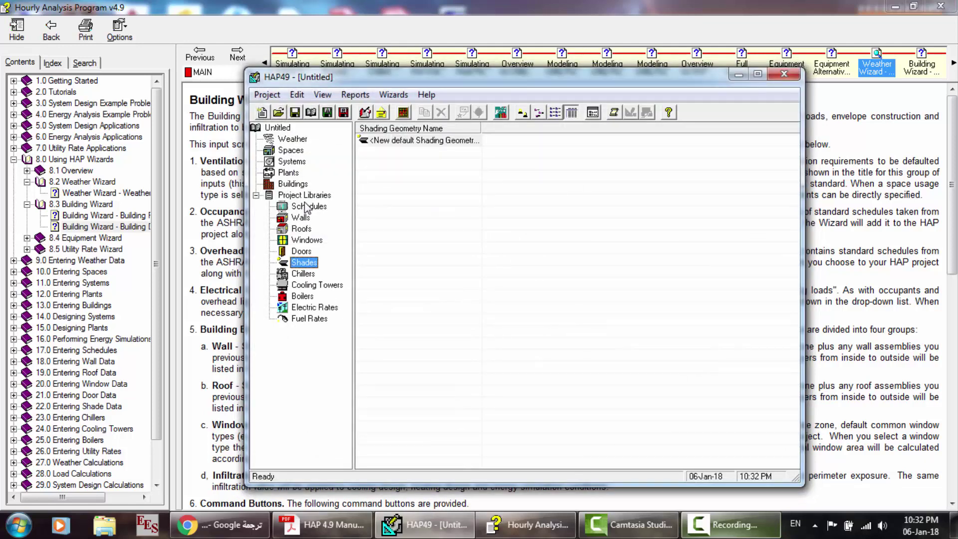
- Create a new schedule in the project libraries, keeping the default name Sample Schedule and the Fractional type
{"action": "left_click", "coordinate": [326, 206]}
{"action": "left_click", "coordinate": [402, 140]}
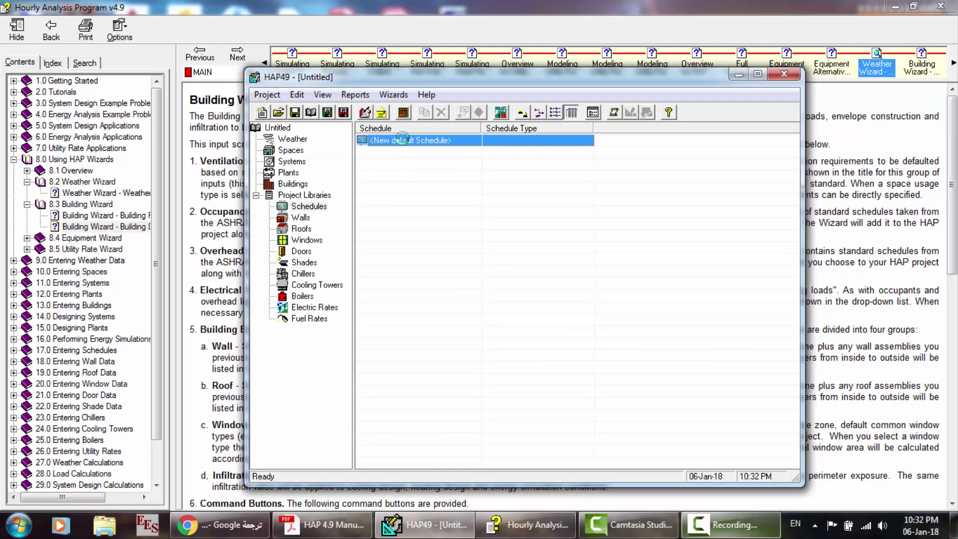
{"action": "double_click", "coordinate": [402, 139]}
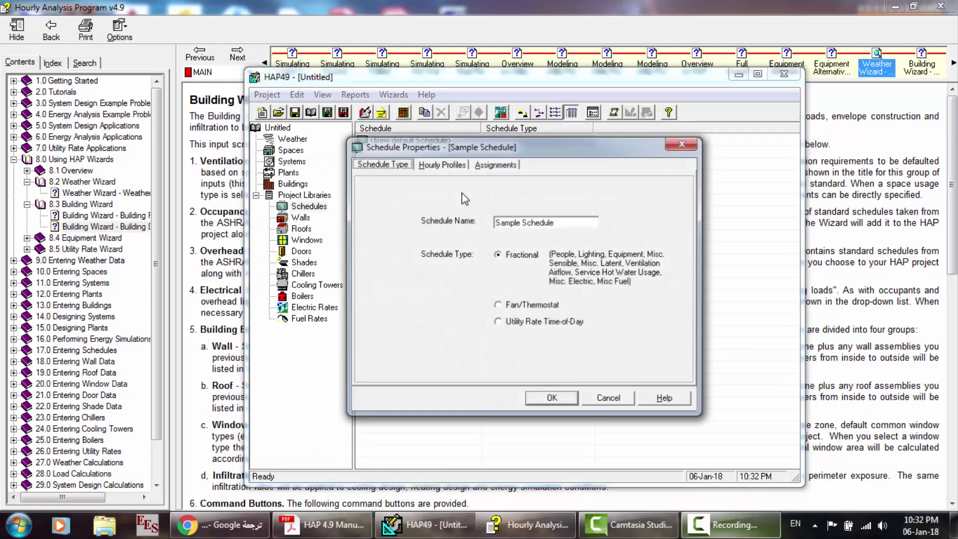
{"action": "left_click", "coordinate": [554, 402]}
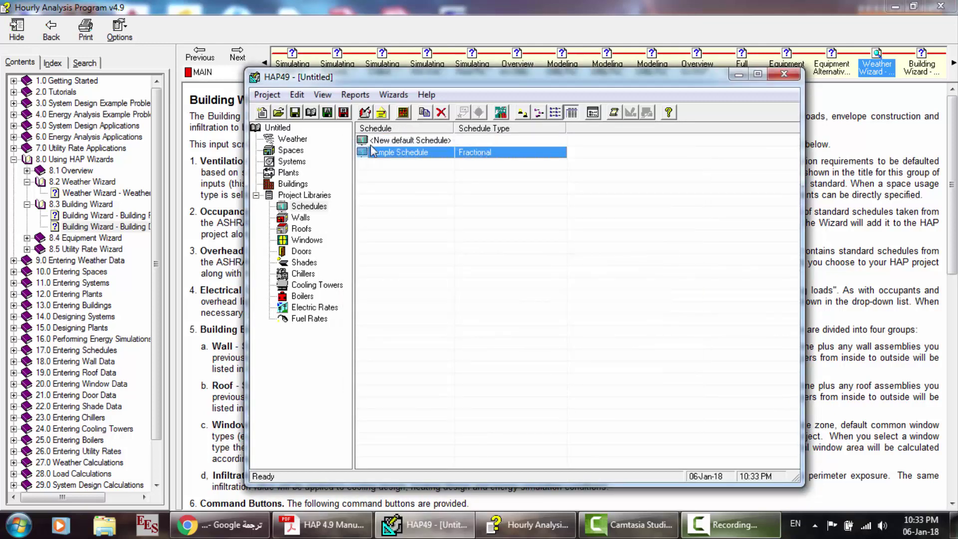
- Start the Building Wizard and set the building shape to H-shaped with Perimeter / core zoning
{"action": "left_click", "coordinate": [394, 94]}
{"action": "left_click", "coordinate": [414, 128]}
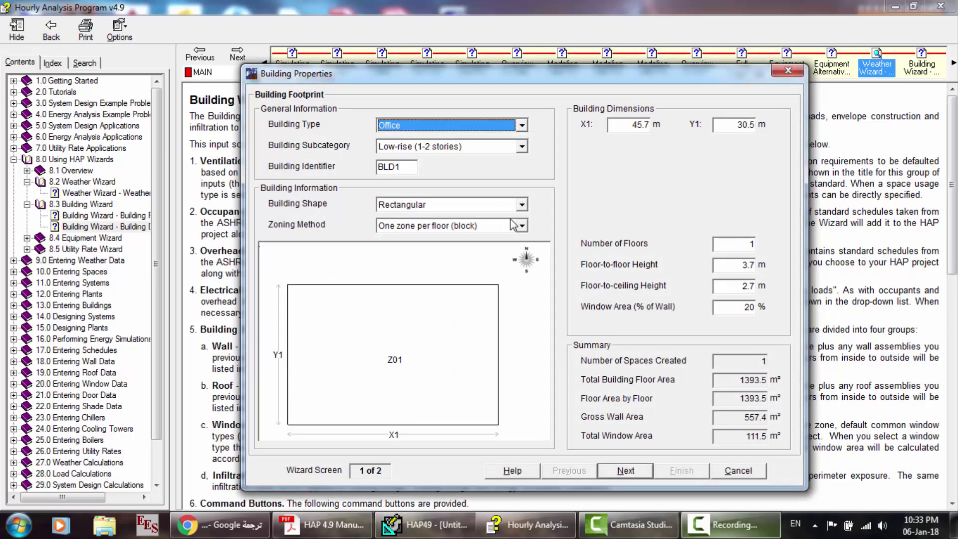
{"action": "left_click", "coordinate": [521, 205]}
{"action": "left_click", "coordinate": [448, 242]}
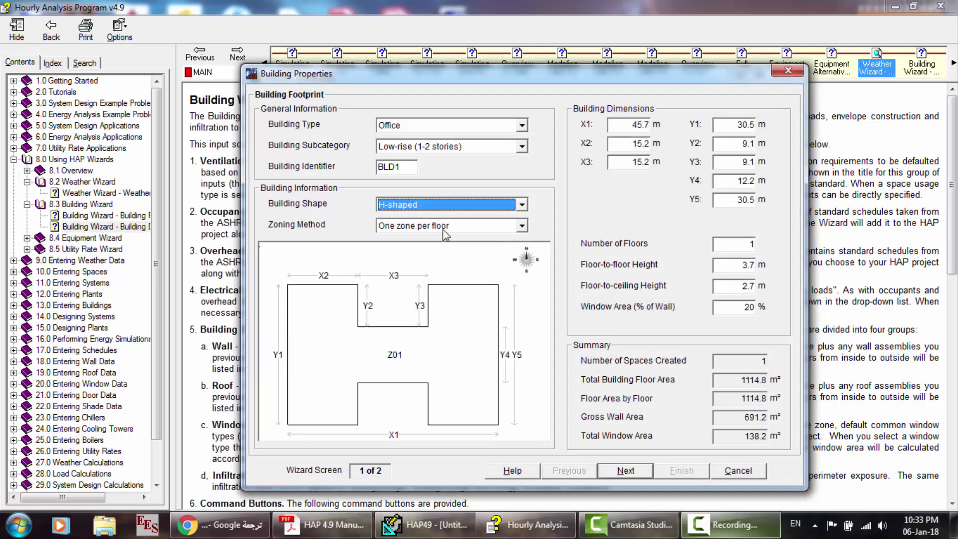
{"action": "left_click", "coordinate": [432, 226]}
{"action": "left_click", "coordinate": [415, 260]}
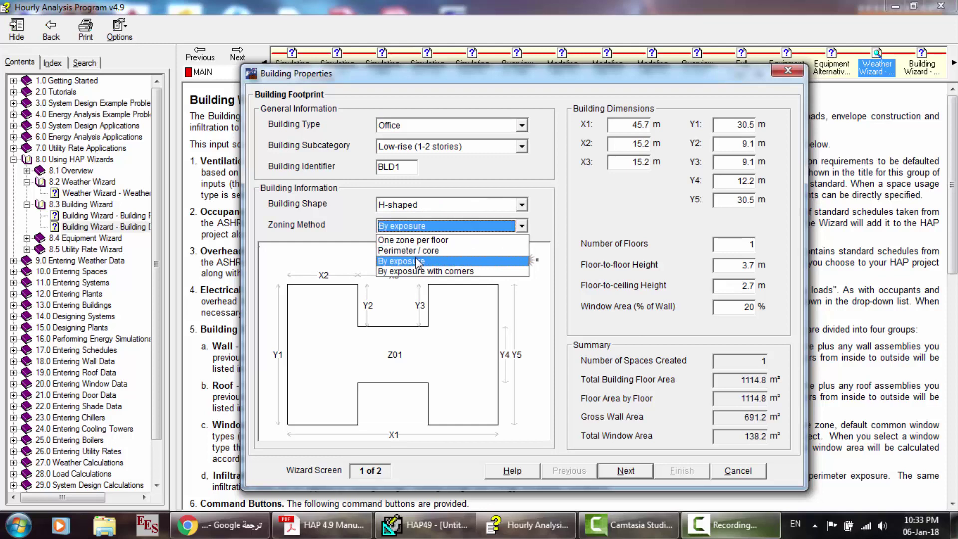
{"action": "key", "text": "Up"}
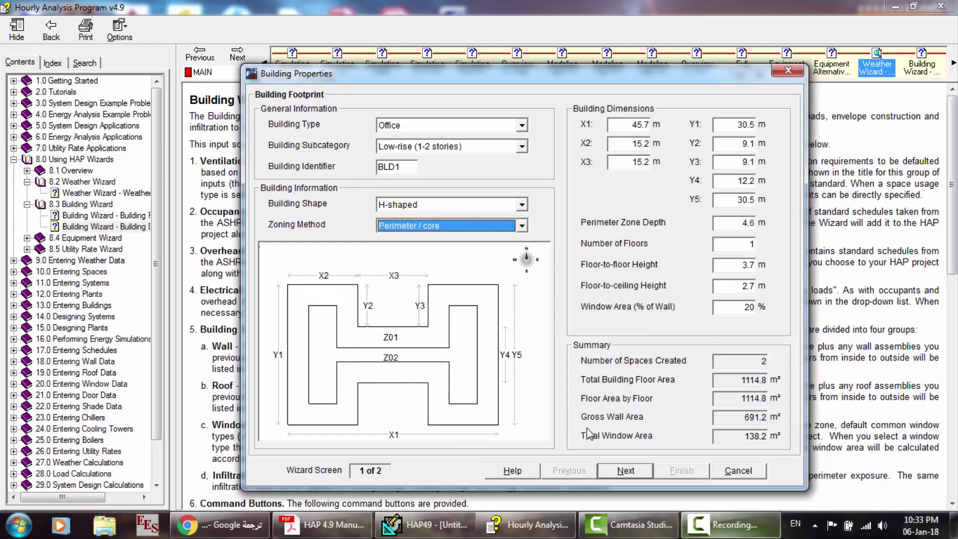
- Go on to the building details and set both the overhead lighting schedule and the occupancy schedule to Sample Schedule
{"action": "left_click", "coordinate": [644, 469]}
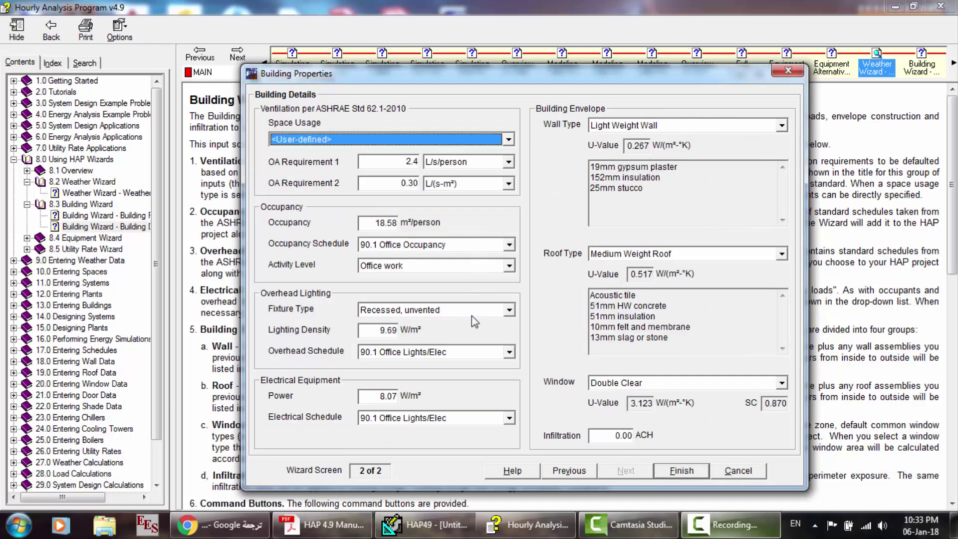
{"action": "left_click", "coordinate": [499, 352]}
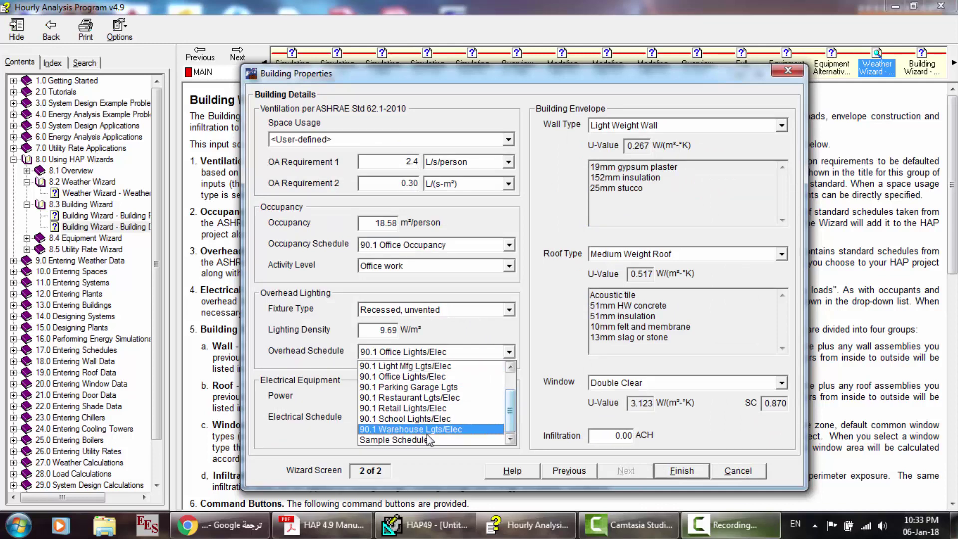
{"action": "left_click", "coordinate": [417, 453]}
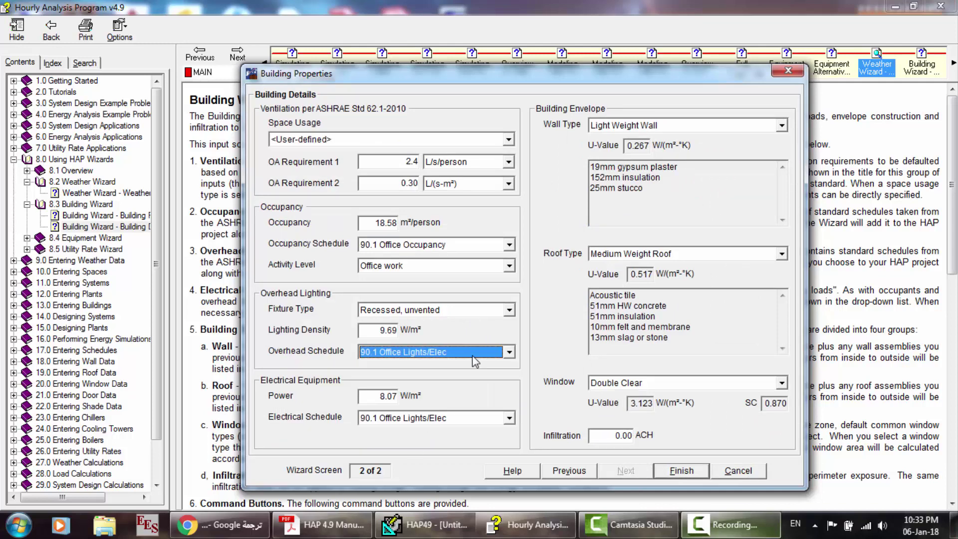
{"action": "scroll", "coordinate": [474, 359], "scroll_direction": "down", "scroll_amount": 1}
{"action": "left_click", "coordinate": [447, 246]}
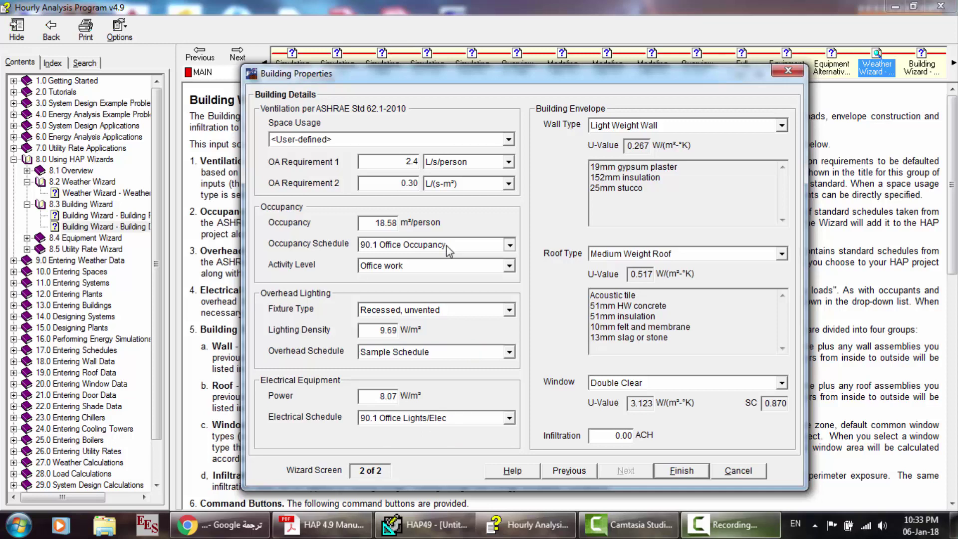
{"action": "left_click", "coordinate": [447, 247]}
{"action": "left_click", "coordinate": [449, 249]}
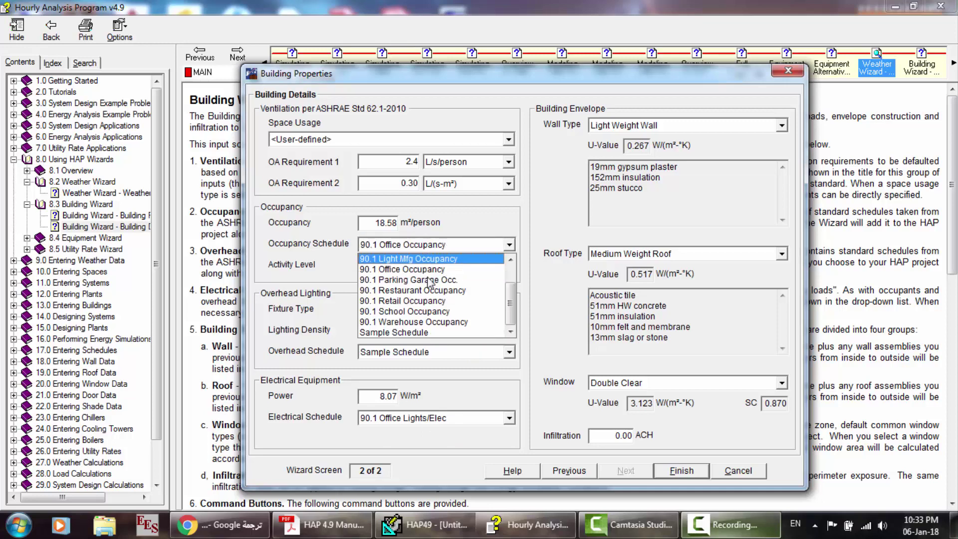
{"action": "left_click", "coordinate": [396, 336]}
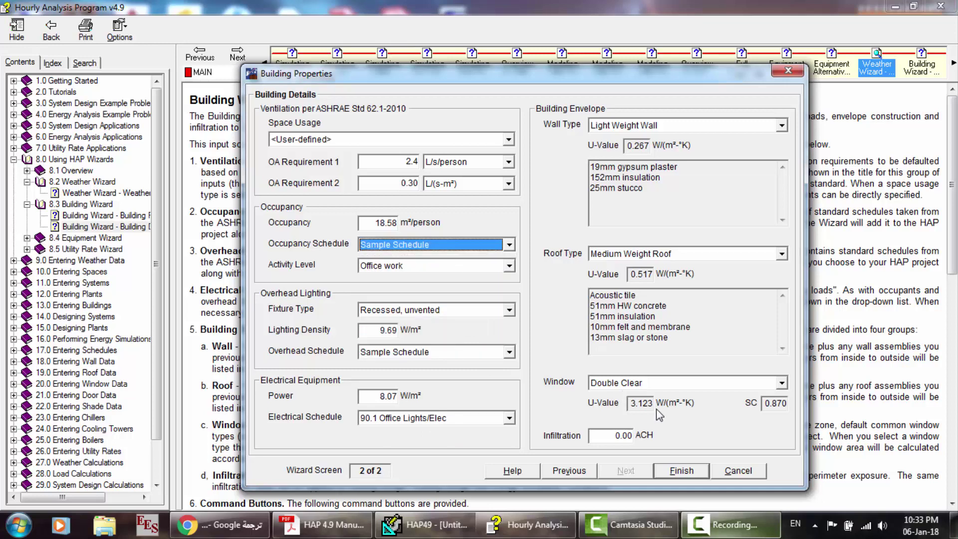
- Set the building's window type to Sample Window Assembly
{"action": "left_click", "coordinate": [660, 387]}
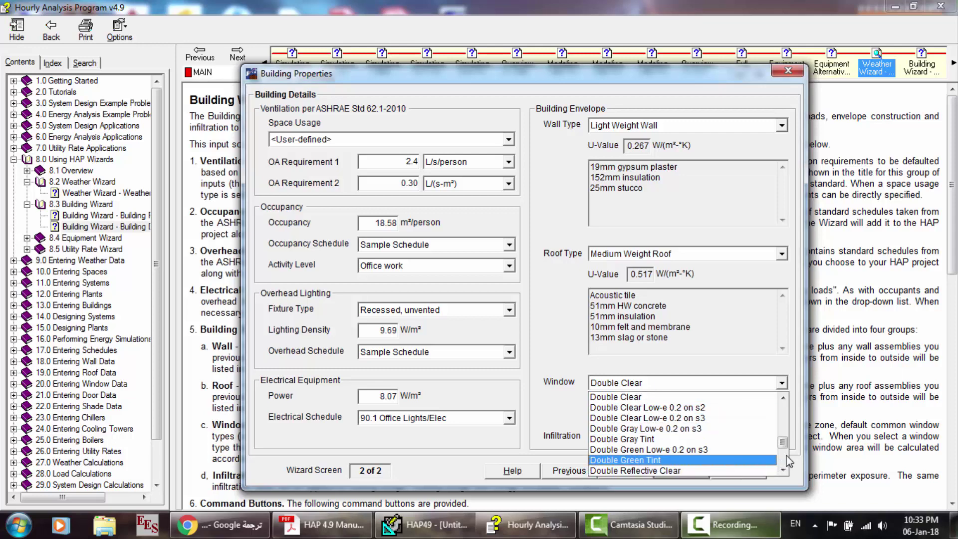
{"action": "scroll", "coordinate": [788, 456], "scroll_direction": "down", "scroll_amount": 1}
{"action": "scroll", "coordinate": [787, 456], "scroll_direction": "down", "scroll_amount": 1}
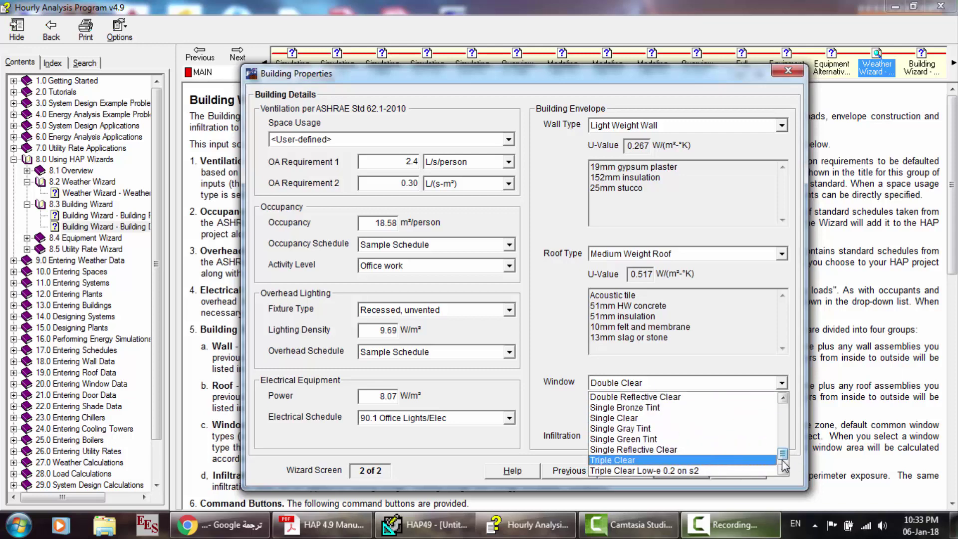
{"action": "scroll", "coordinate": [782, 468], "scroll_direction": "down", "scroll_amount": 1}
{"action": "left_click", "coordinate": [729, 471]}
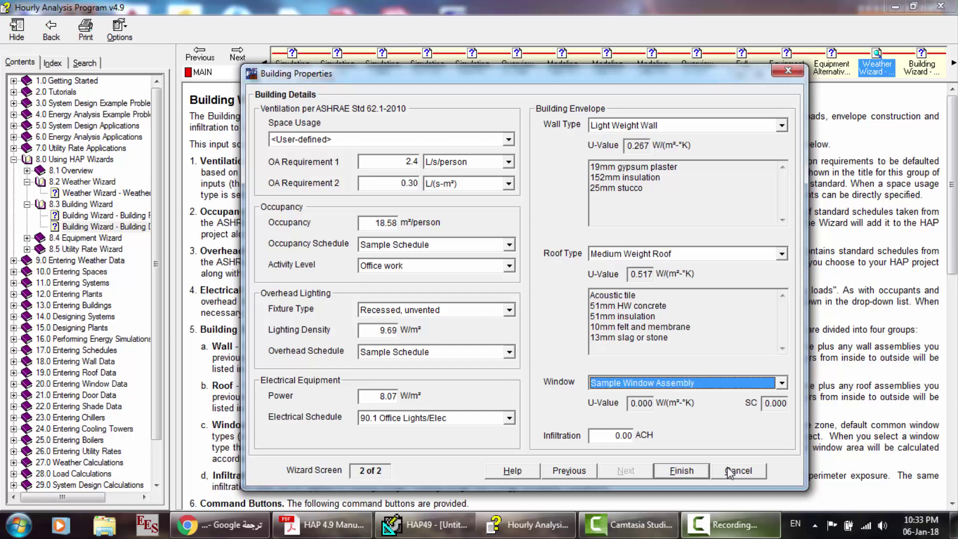
- Set the roof type to 2010 Zones 2 thru 8 Insulation Above Deck and finish the Building Wizard
{"action": "left_click", "coordinate": [645, 255]}
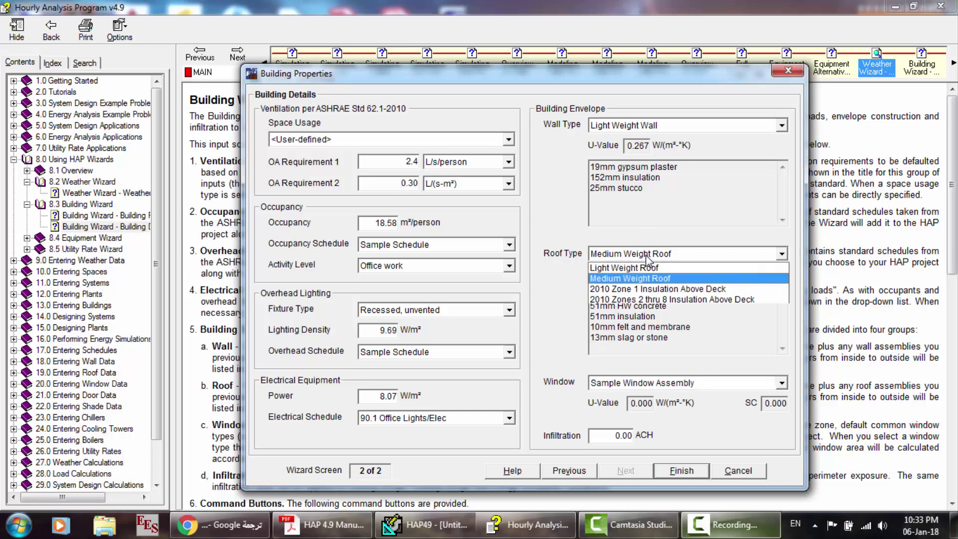
{"action": "left_click", "coordinate": [630, 298]}
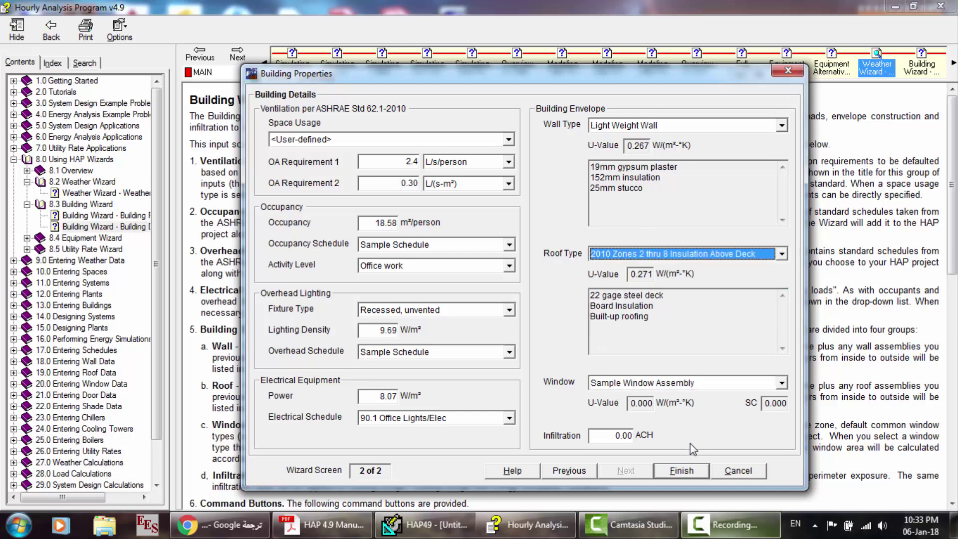
{"action": "left_click", "coordinate": [691, 471]}
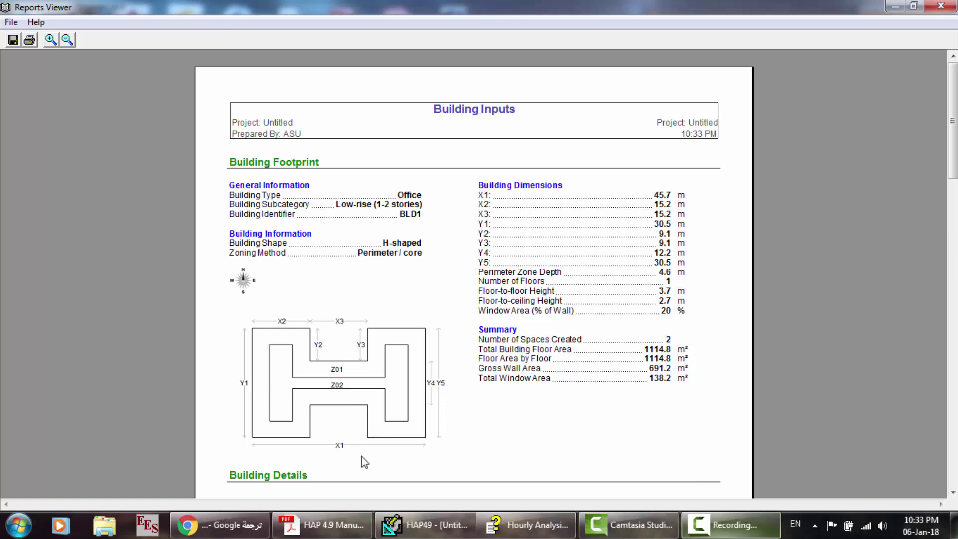
- Review the Building Inputs report's footprint and details, close it, and list the spaces generated for the building
{"action": "scroll", "coordinate": [361, 456], "scroll_direction": "down", "scroll_amount": 3}
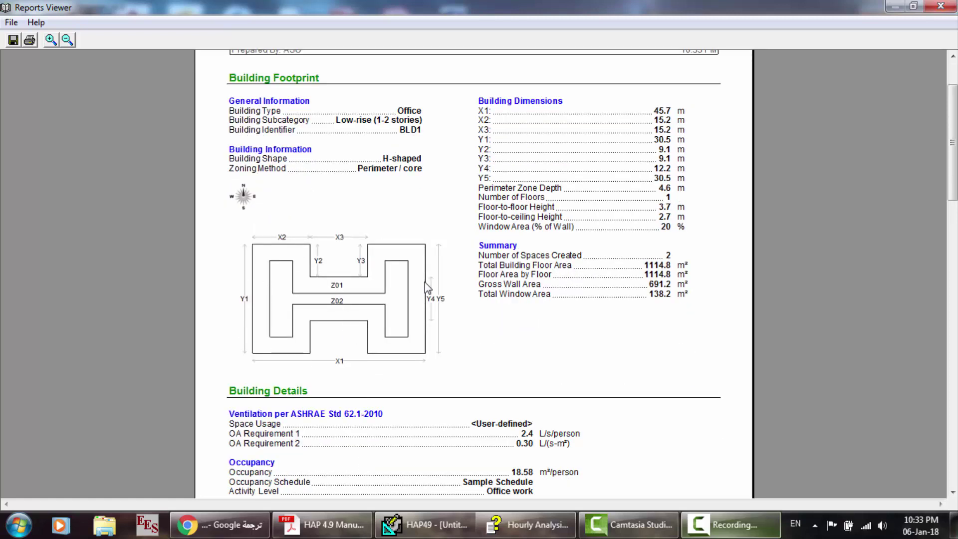
{"action": "left_click", "coordinate": [939, 6]}
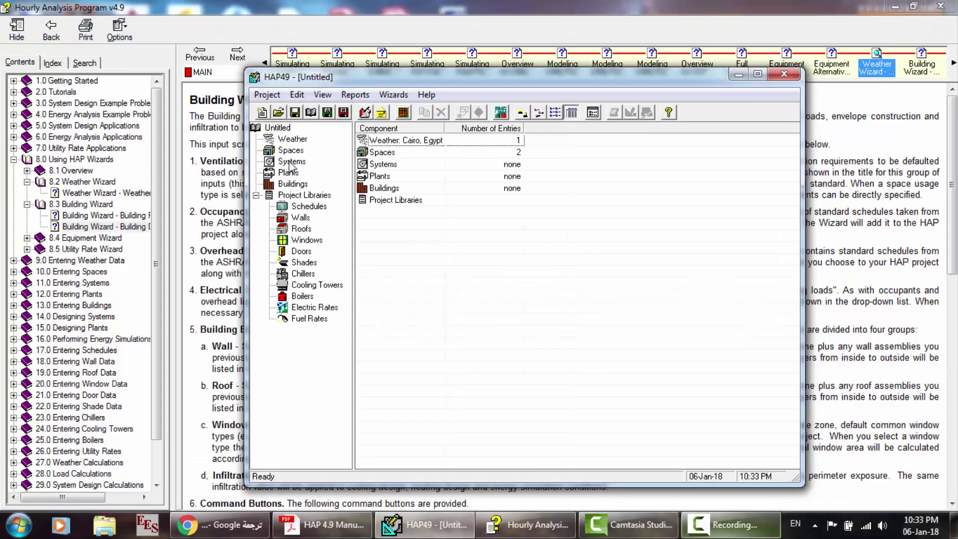
{"action": "left_click", "coordinate": [404, 151]}
{"action": "double_click", "coordinate": [405, 152]}
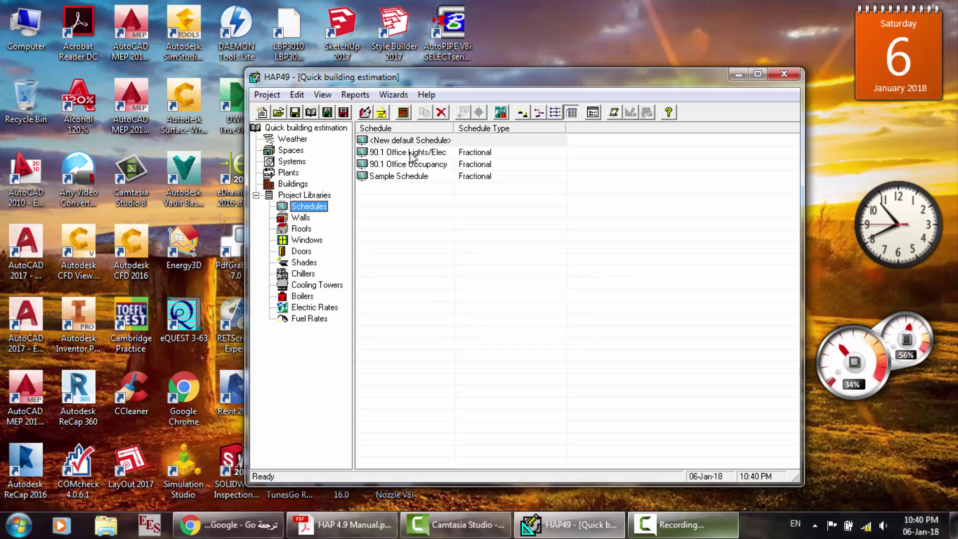
- Review the 90.1 Office Lights/Elec schedule's Design Day, Weekday, Saturday and Sunday hourly profiles and its monthly assignments, and close it without changes
{"action": "double_click", "coordinate": [394, 153]}
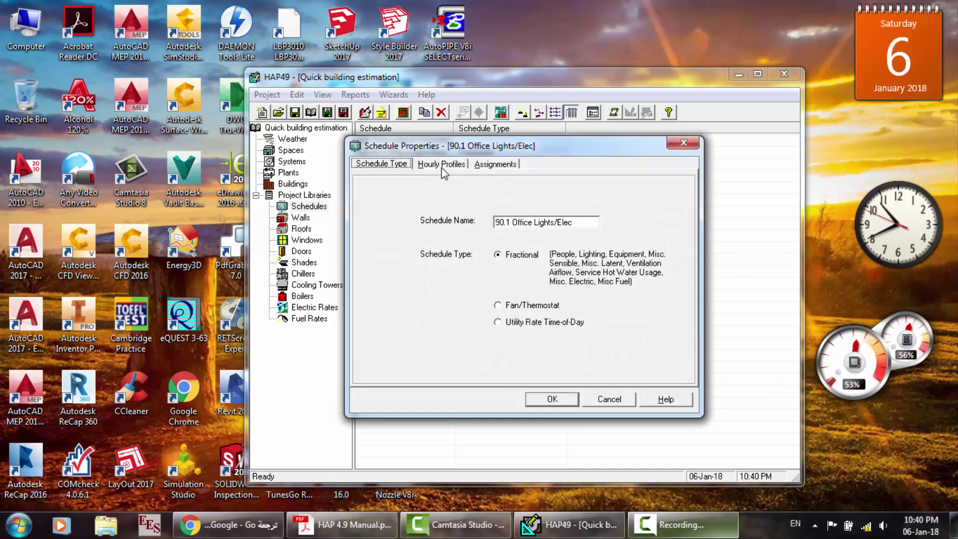
{"action": "left_click", "coordinate": [442, 168]}
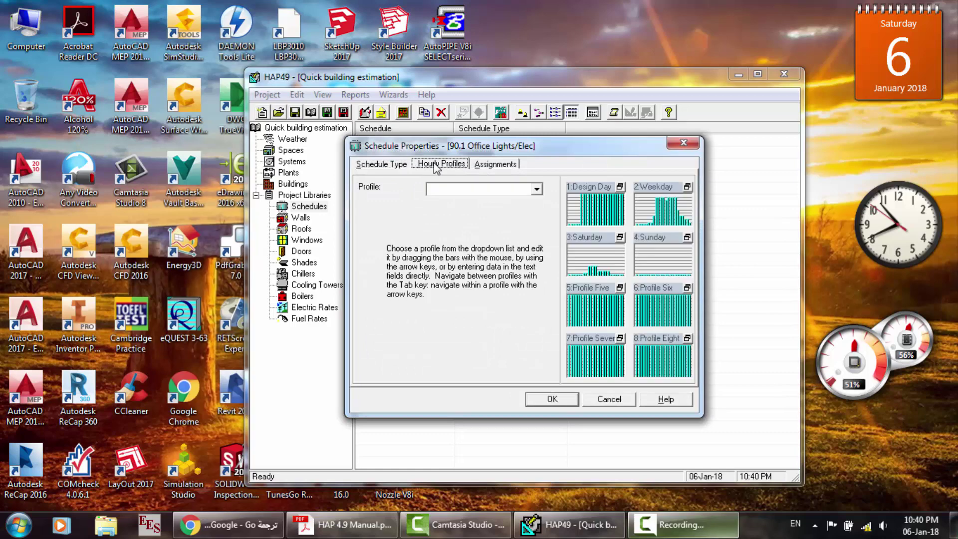
{"action": "left_click", "coordinate": [572, 207]}
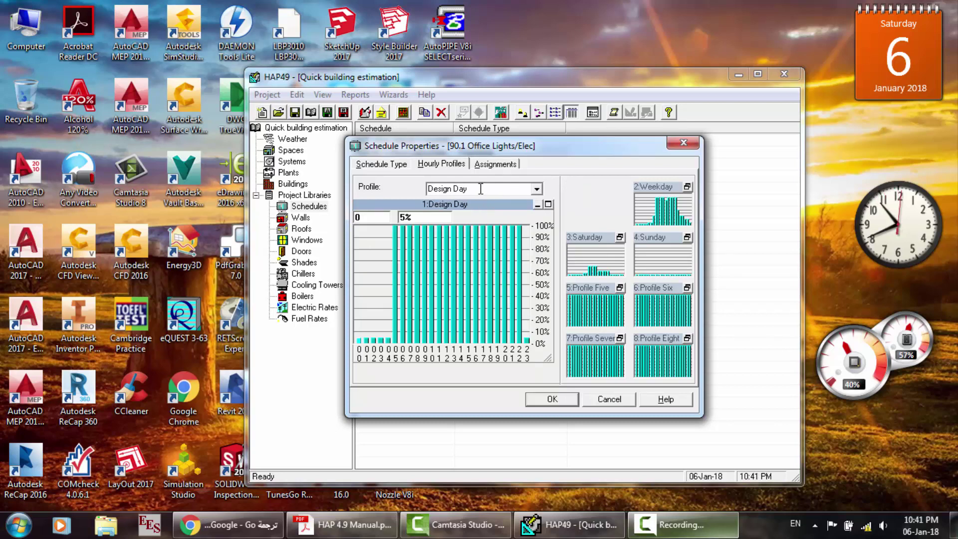
{"action": "double_click", "coordinate": [662, 212]}
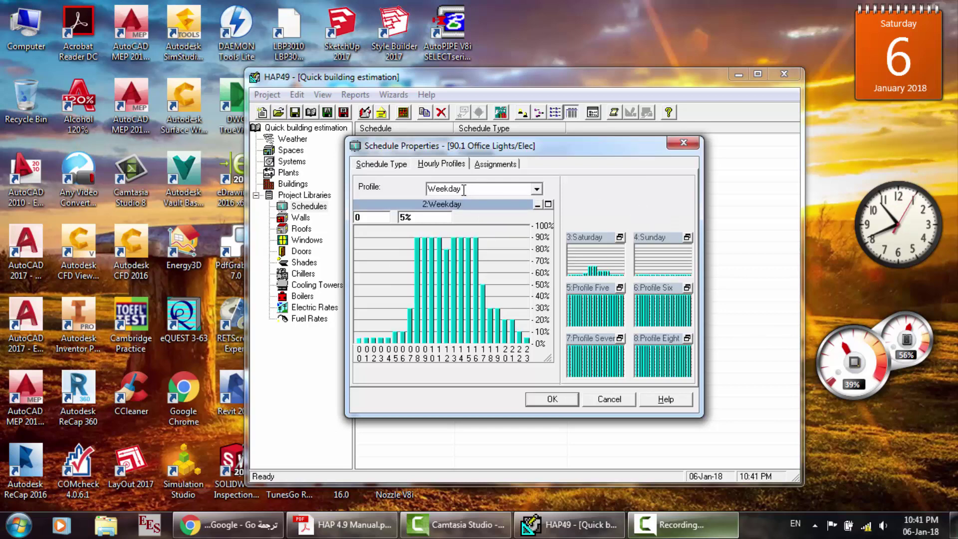
{"action": "double_click", "coordinate": [598, 256]}
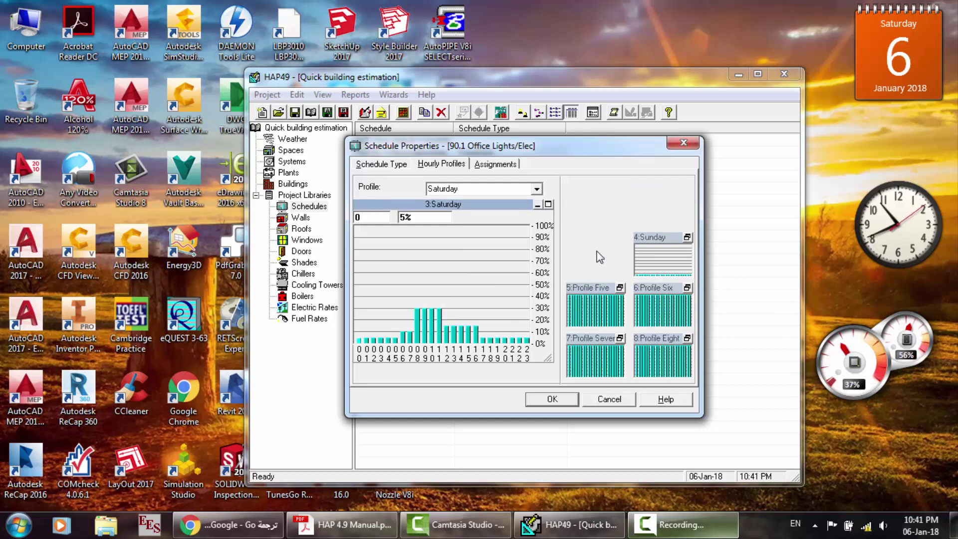
{"action": "double_click", "coordinate": [656, 257]}
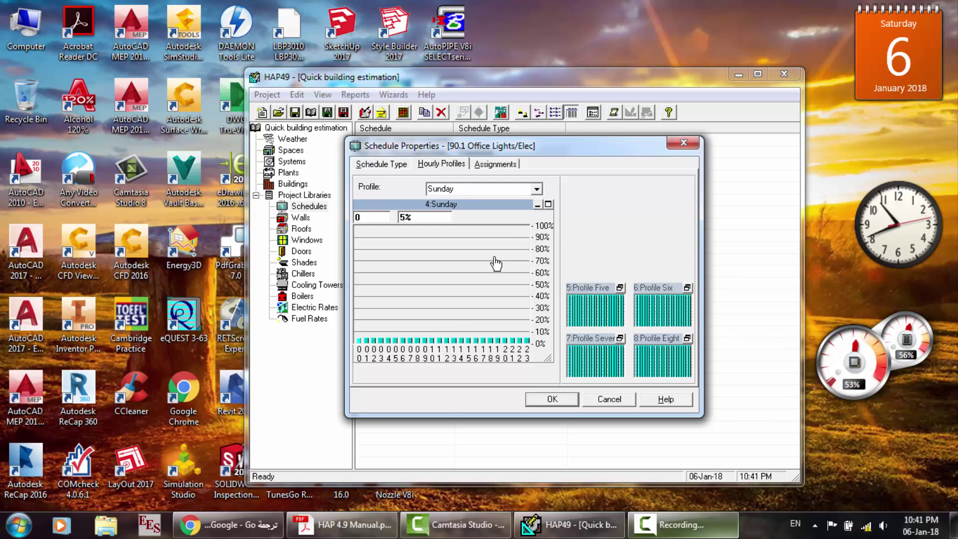
{"action": "left_click", "coordinate": [494, 165]}
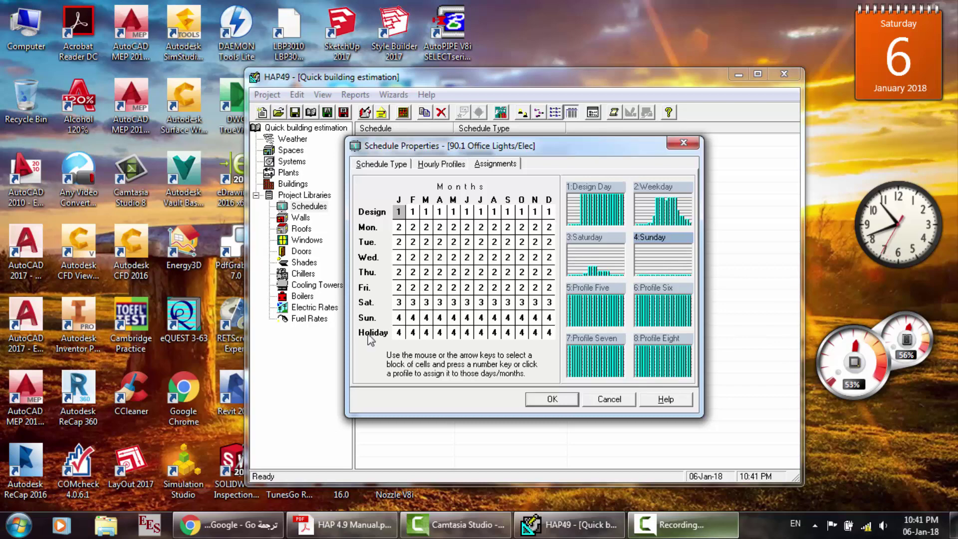
{"action": "left_click", "coordinate": [614, 399]}
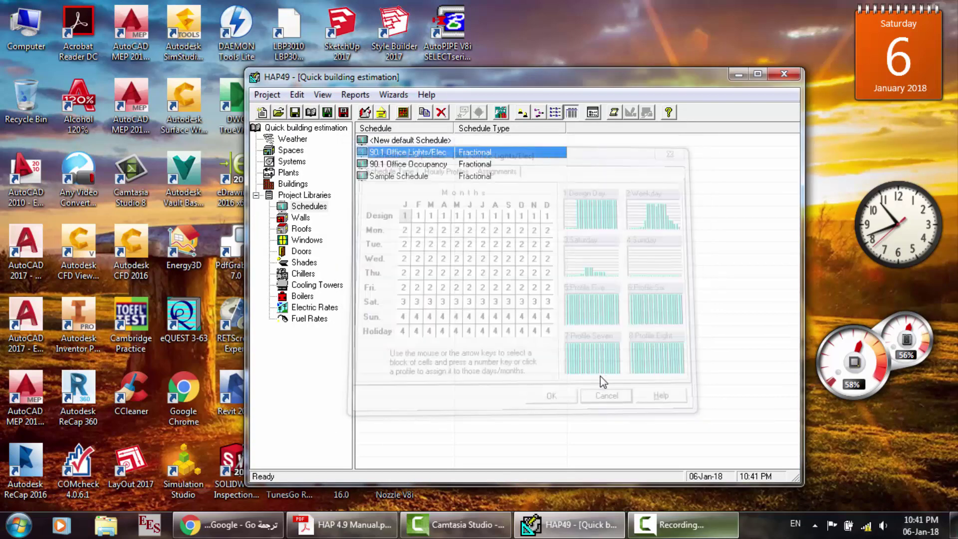
- Review the 90.1 Office Occupancy schedule's assignments and its Design Day and Weekday hourly profiles, and close it without changes
{"action": "left_click", "coordinate": [403, 167]}
{"action": "double_click", "coordinate": [403, 168]}
{"action": "left_click", "coordinate": [437, 164]}
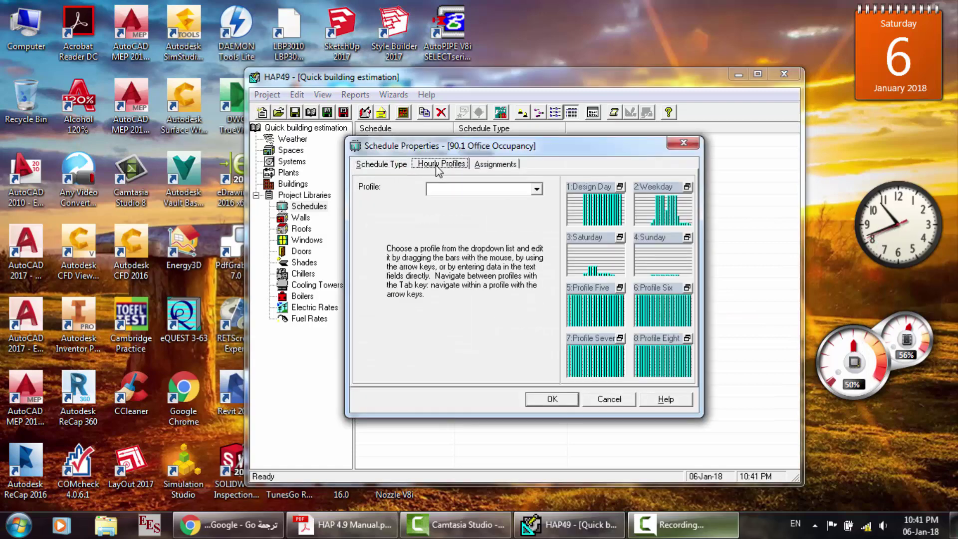
{"action": "left_click", "coordinate": [493, 165]}
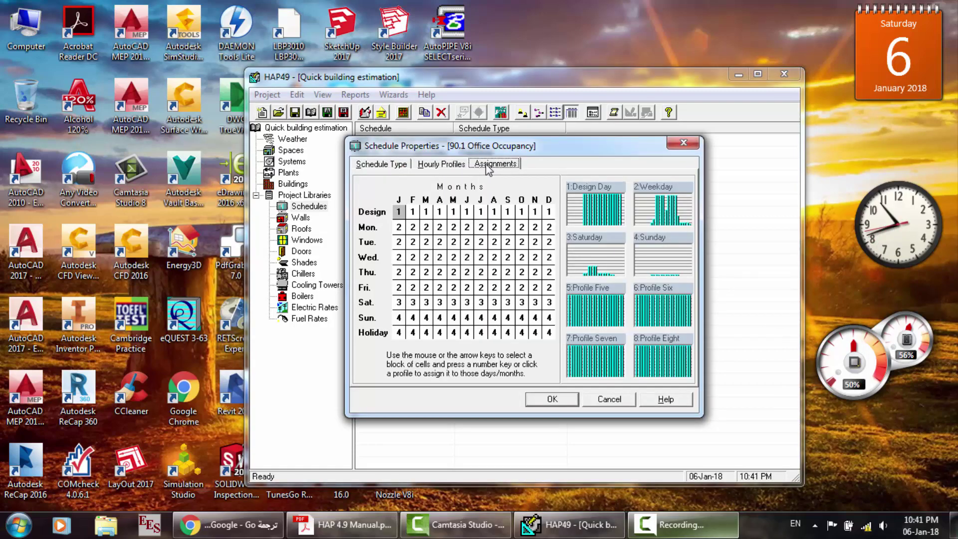
{"action": "left_click", "coordinate": [456, 163]}
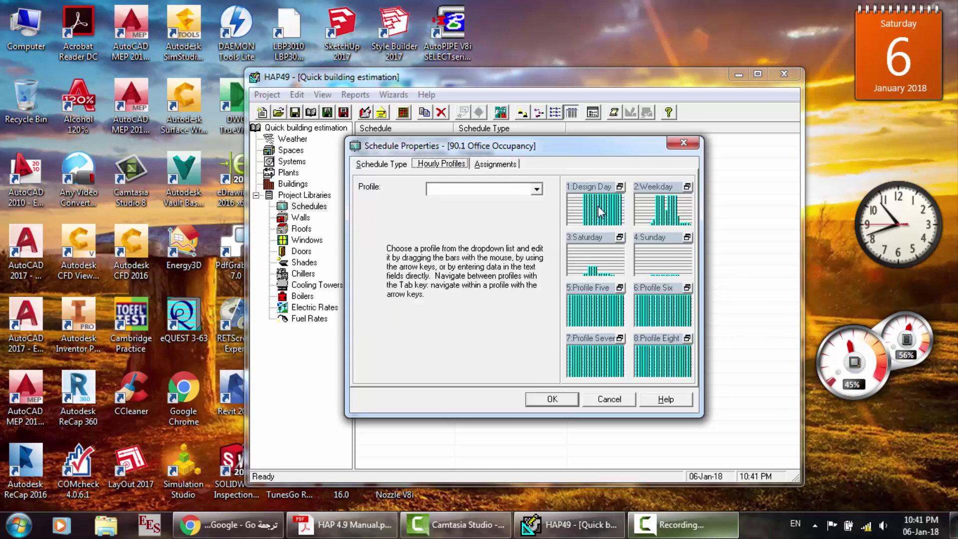
{"action": "left_click", "coordinate": [579, 209]}
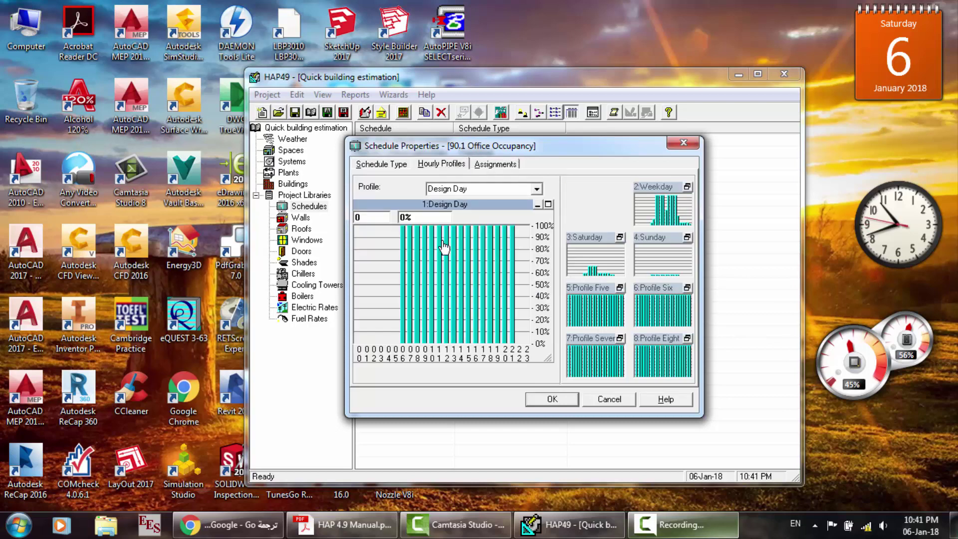
{"action": "left_click", "coordinate": [648, 220]}
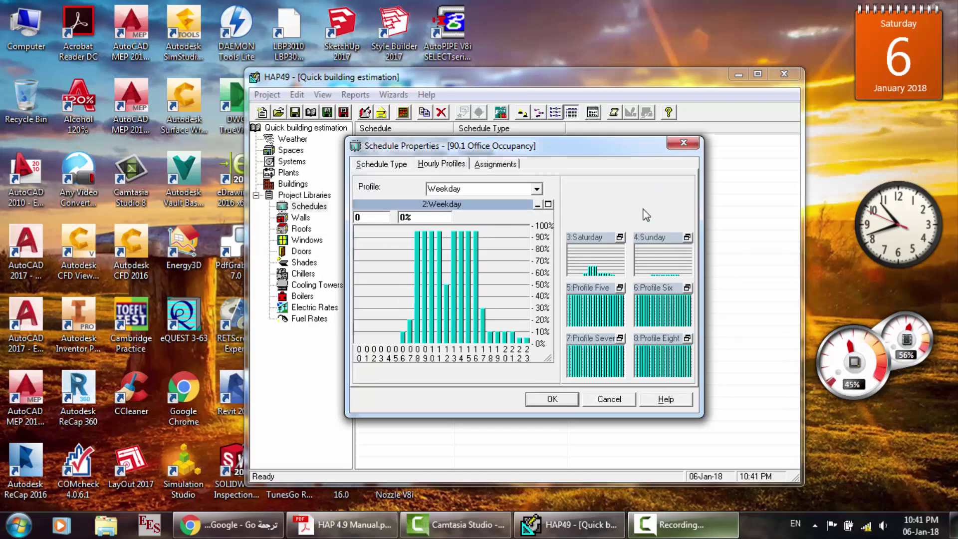
{"action": "left_click", "coordinate": [579, 260]}
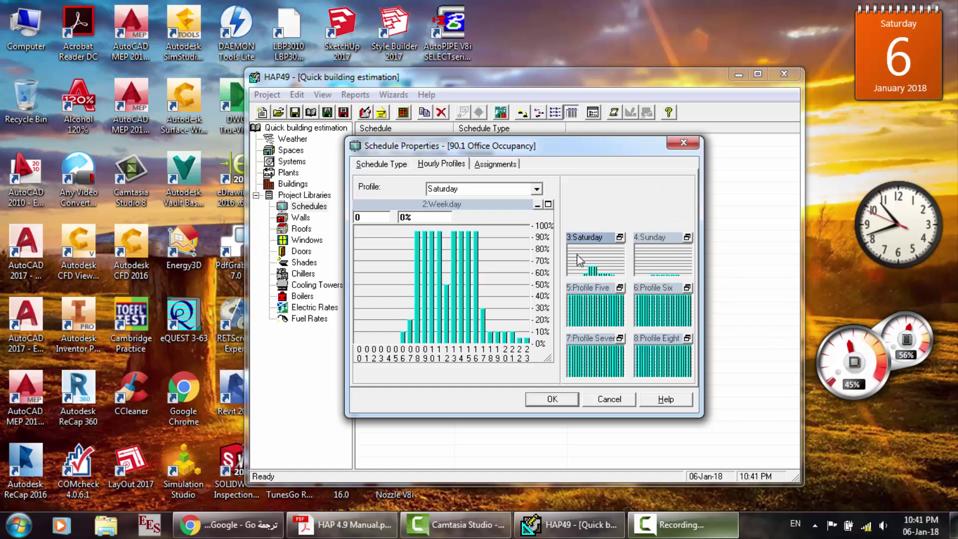
{"action": "left_click", "coordinate": [626, 400]}
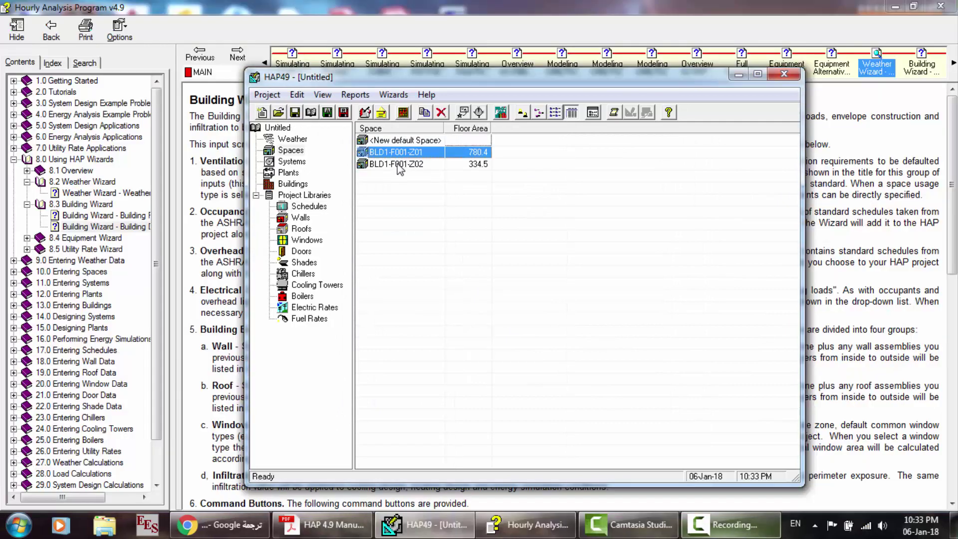
- Switch to the HAP help to review the Building Details Screen topic, and return to the project to look over the available wizards
{"action": "left_click", "coordinate": [404, 164]}
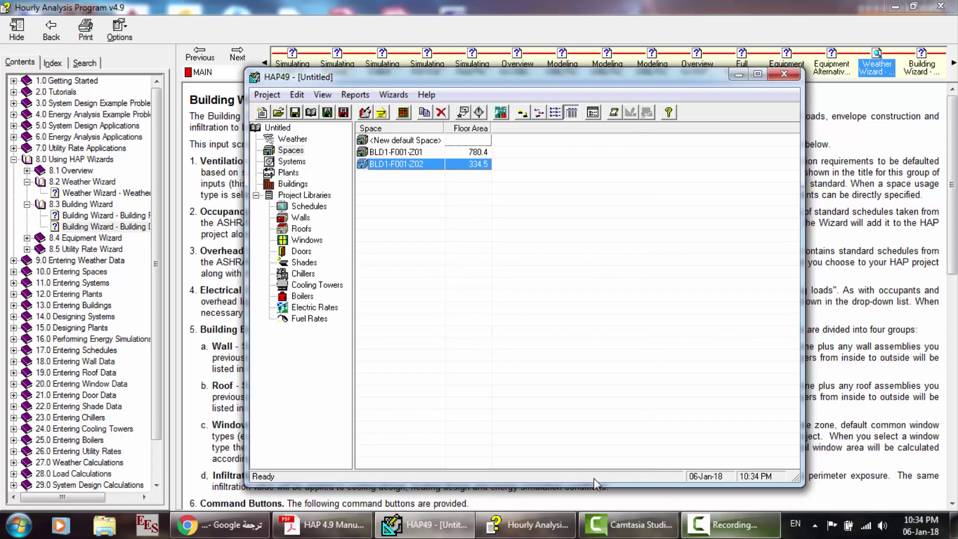
{"action": "left_click", "coordinate": [527, 524]}
{"action": "scroll", "coordinate": [567, 276], "scroll_direction": "down", "scroll_amount": 10}
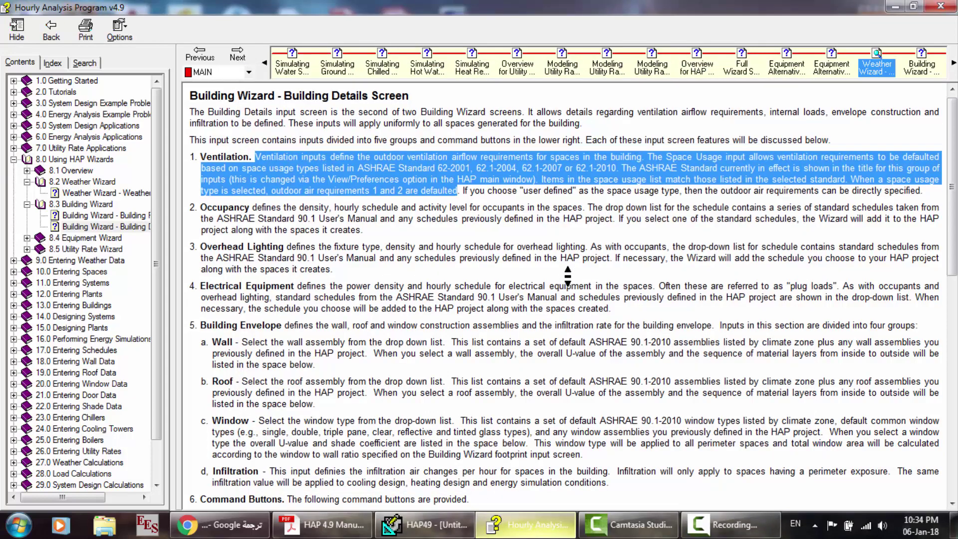
{"action": "scroll", "coordinate": [568, 276], "scroll_direction": "down", "scroll_amount": 5}
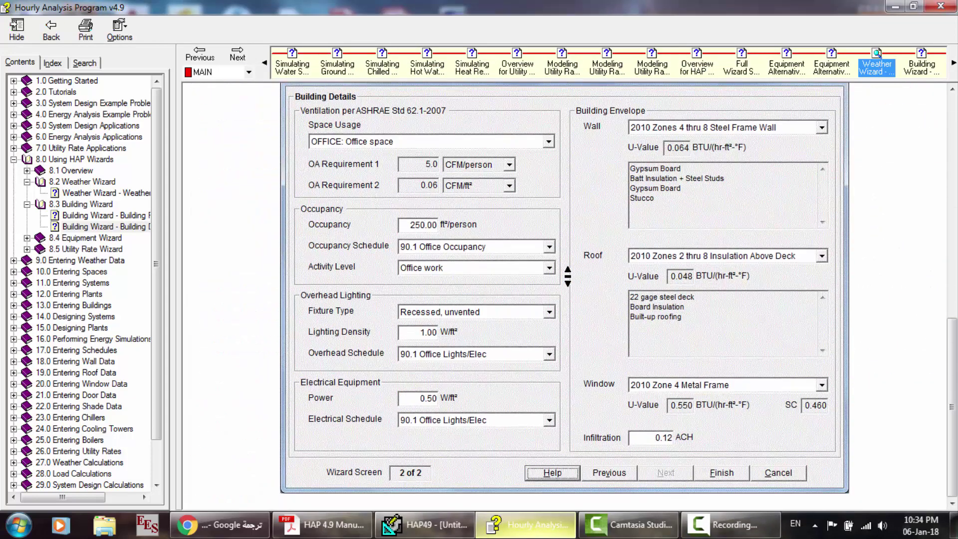
{"action": "scroll", "coordinate": [567, 275], "scroll_direction": "up", "scroll_amount": 15}
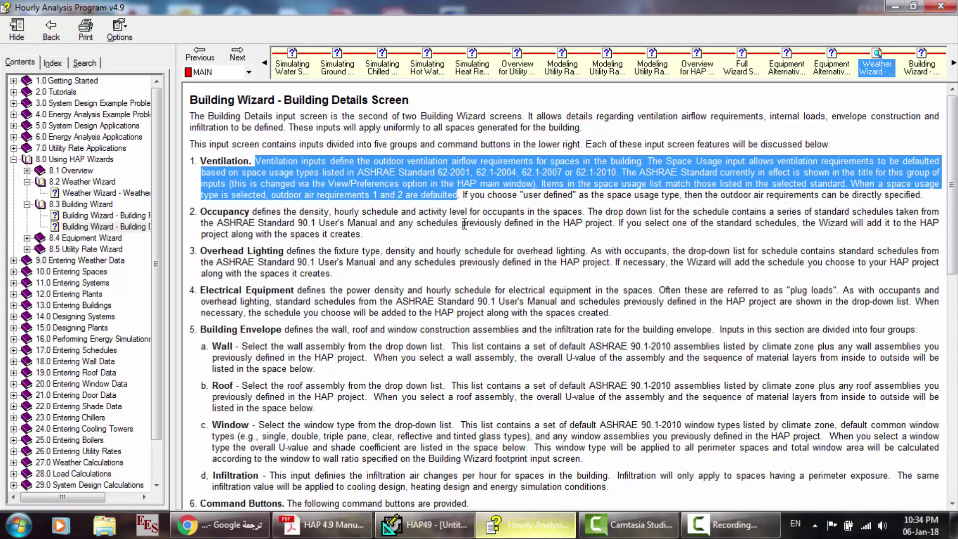
{"action": "left_click", "coordinate": [424, 524]}
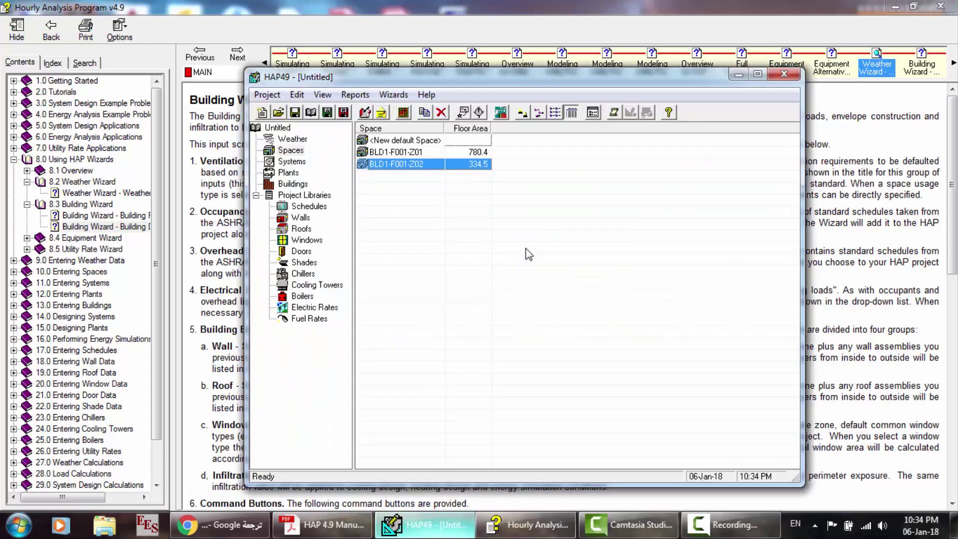
{"action": "left_click", "coordinate": [403, 95]}
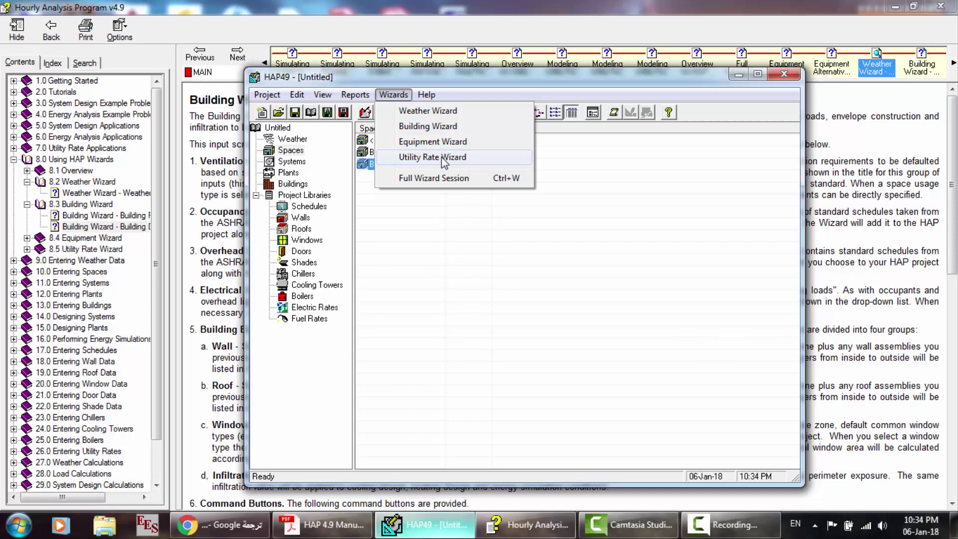
{"action": "left_click", "coordinate": [491, 215]}
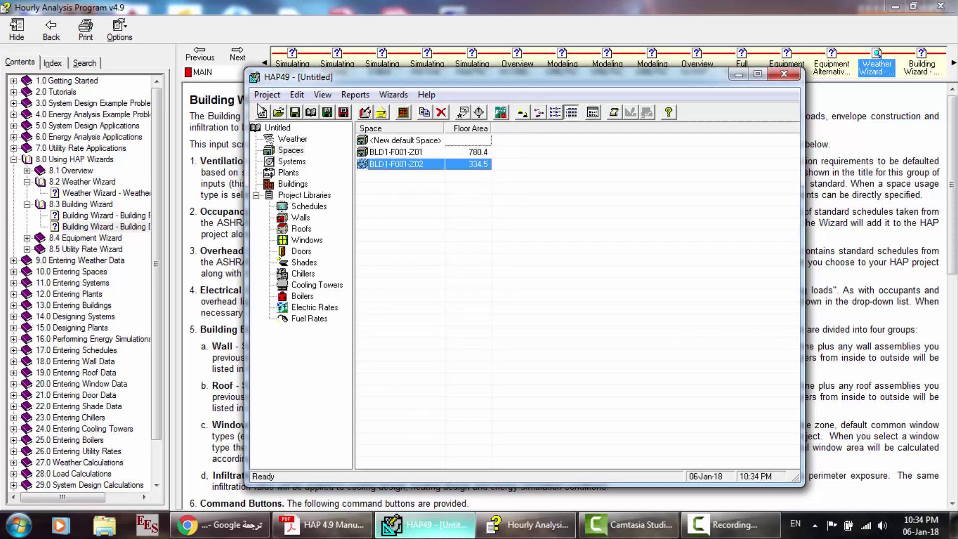
- Save the project as Quick building estimation in the default Projects folder and close HAP
{"action": "left_click", "coordinate": [296, 113]}
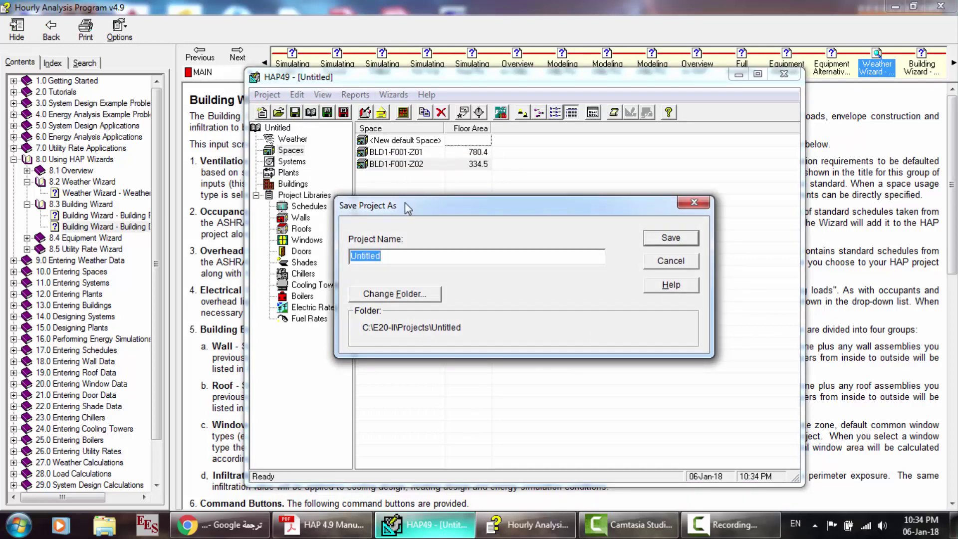
{"action": "type", "text": "Quick buildin"}
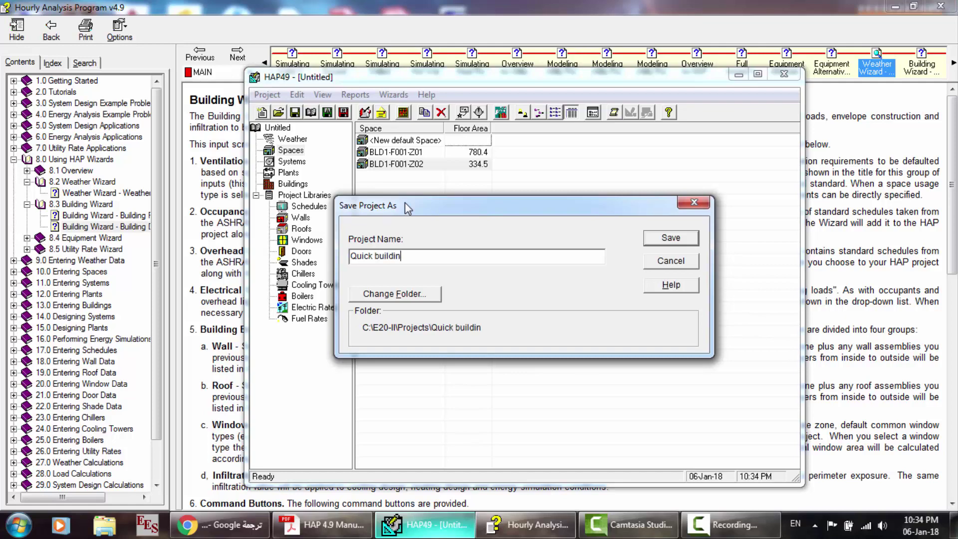
{"action": "type", "text": "g estimation"}
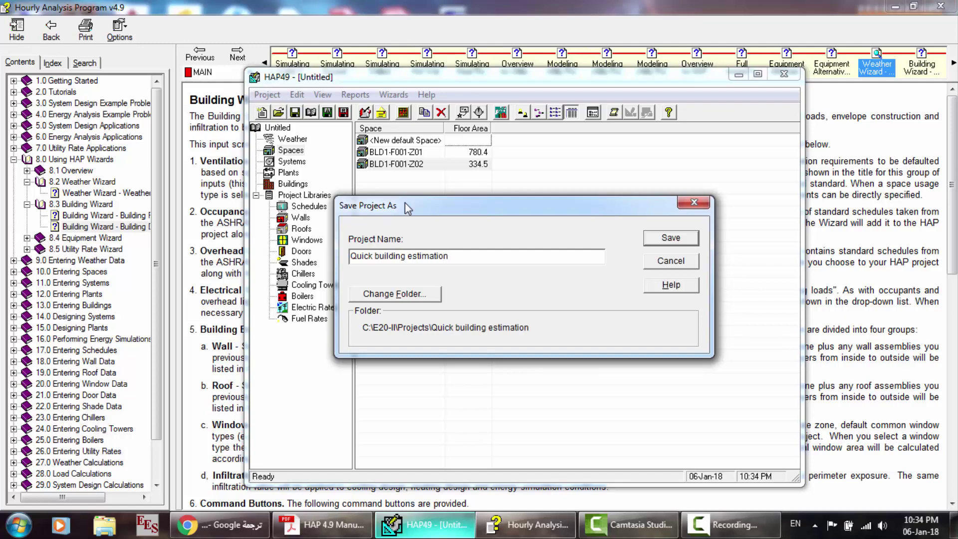
{"action": "key", "text": "Return"}
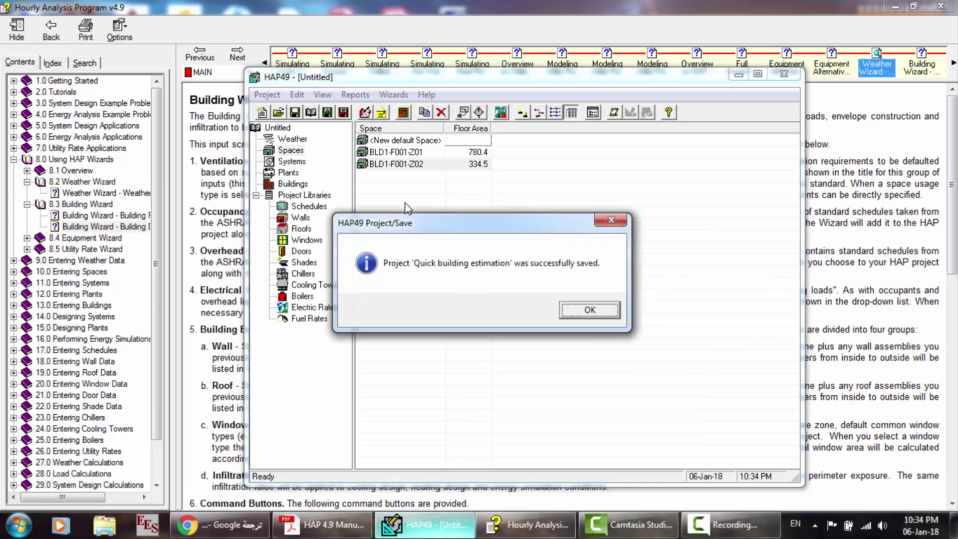
{"action": "left_click", "coordinate": [589, 310]}
{"action": "left_click", "coordinate": [789, 74]}
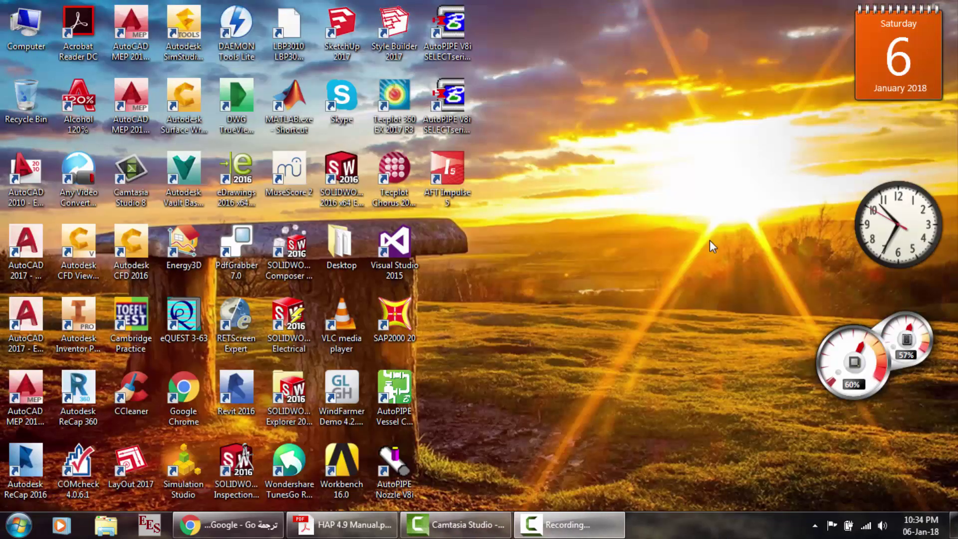